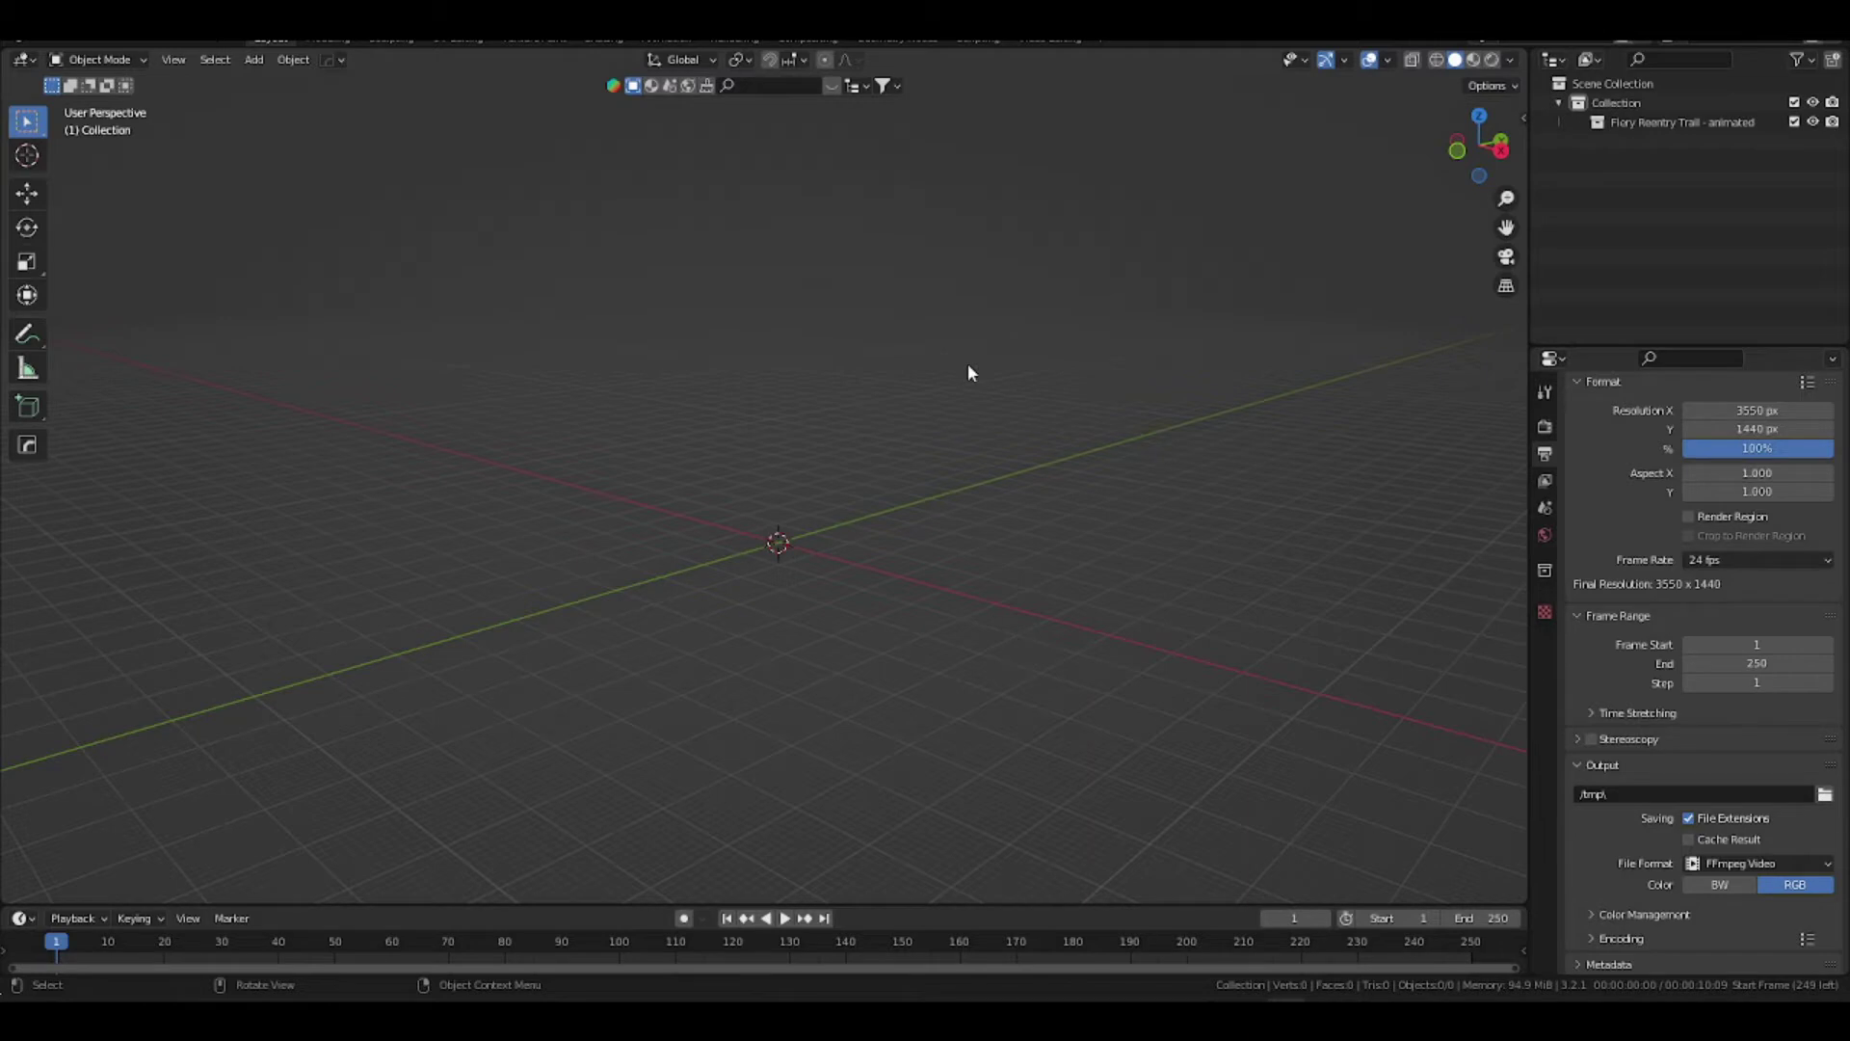
Add a plane at the origin and scale it up by a factor of 5
{"action": "key", "text": "shift+a"}
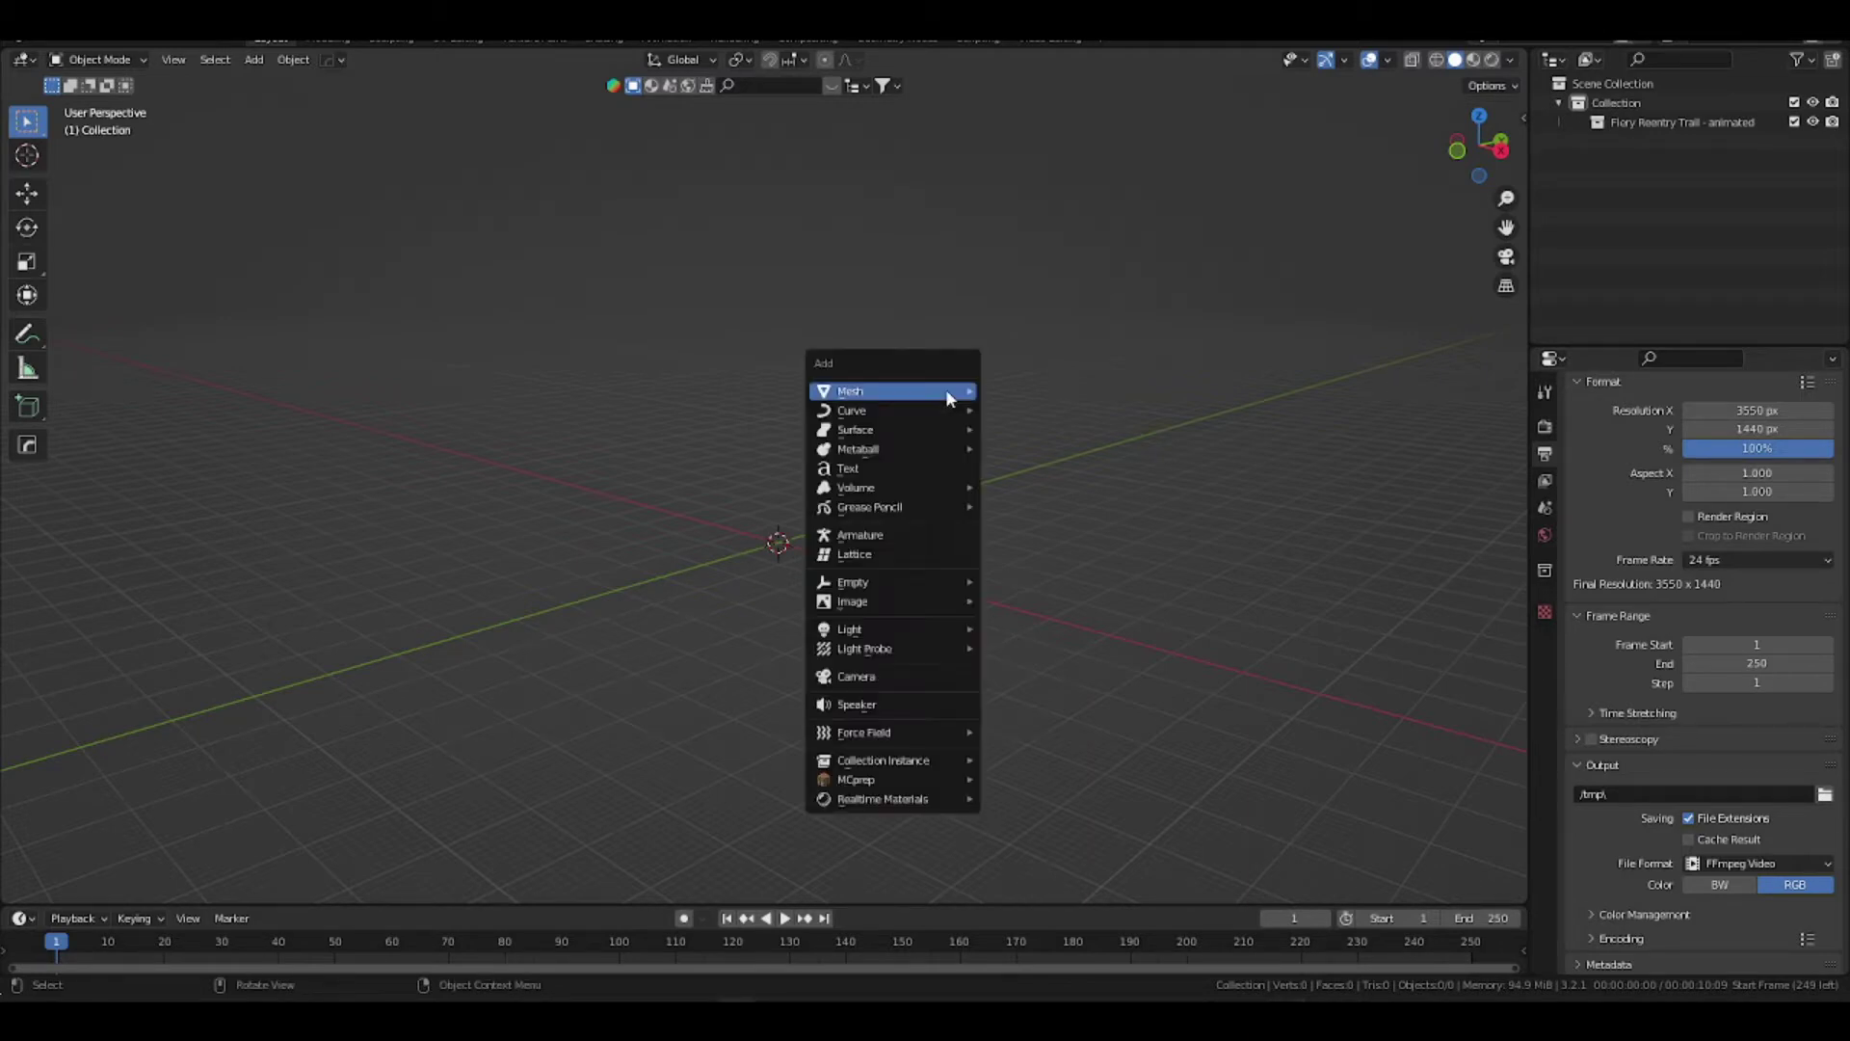
{"action": "mouse_move", "coordinate": [946, 389]}
{"action": "left_click", "coordinate": [1031, 391]}
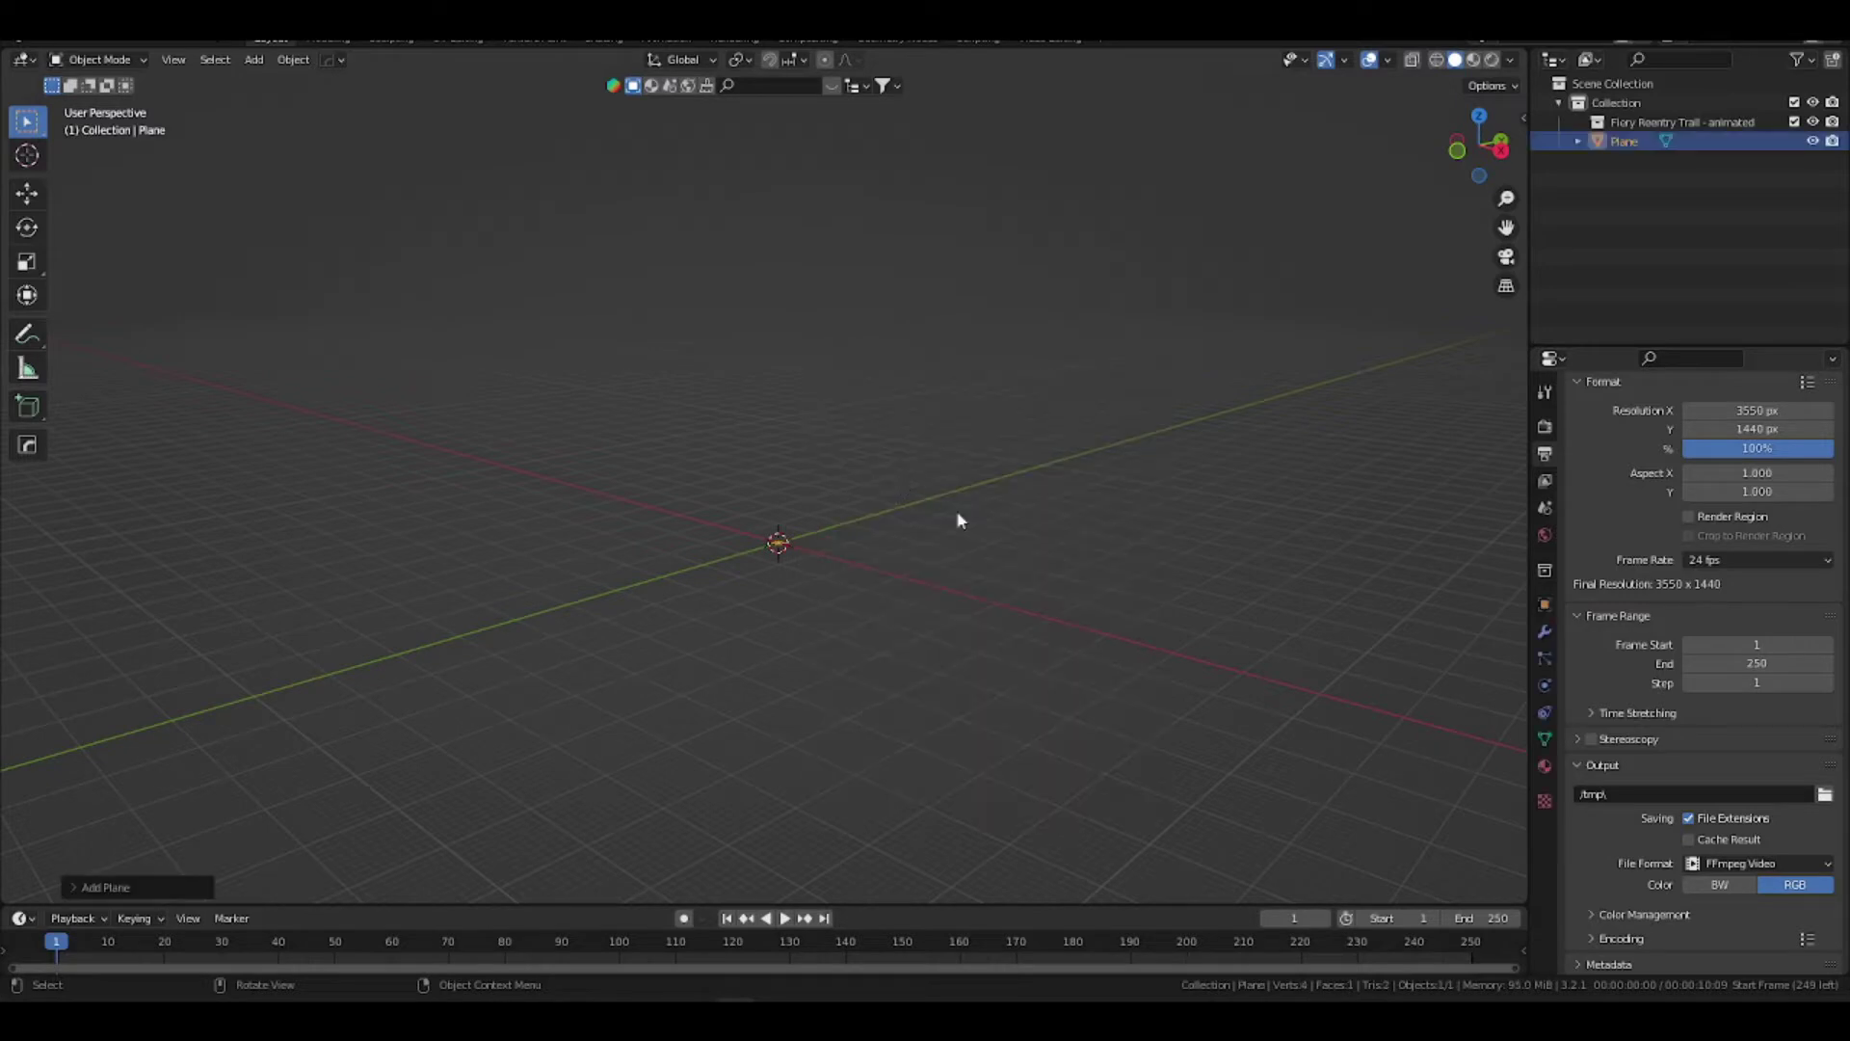
{"action": "key", "text": "s"}
{"action": "key", "text": "5"}
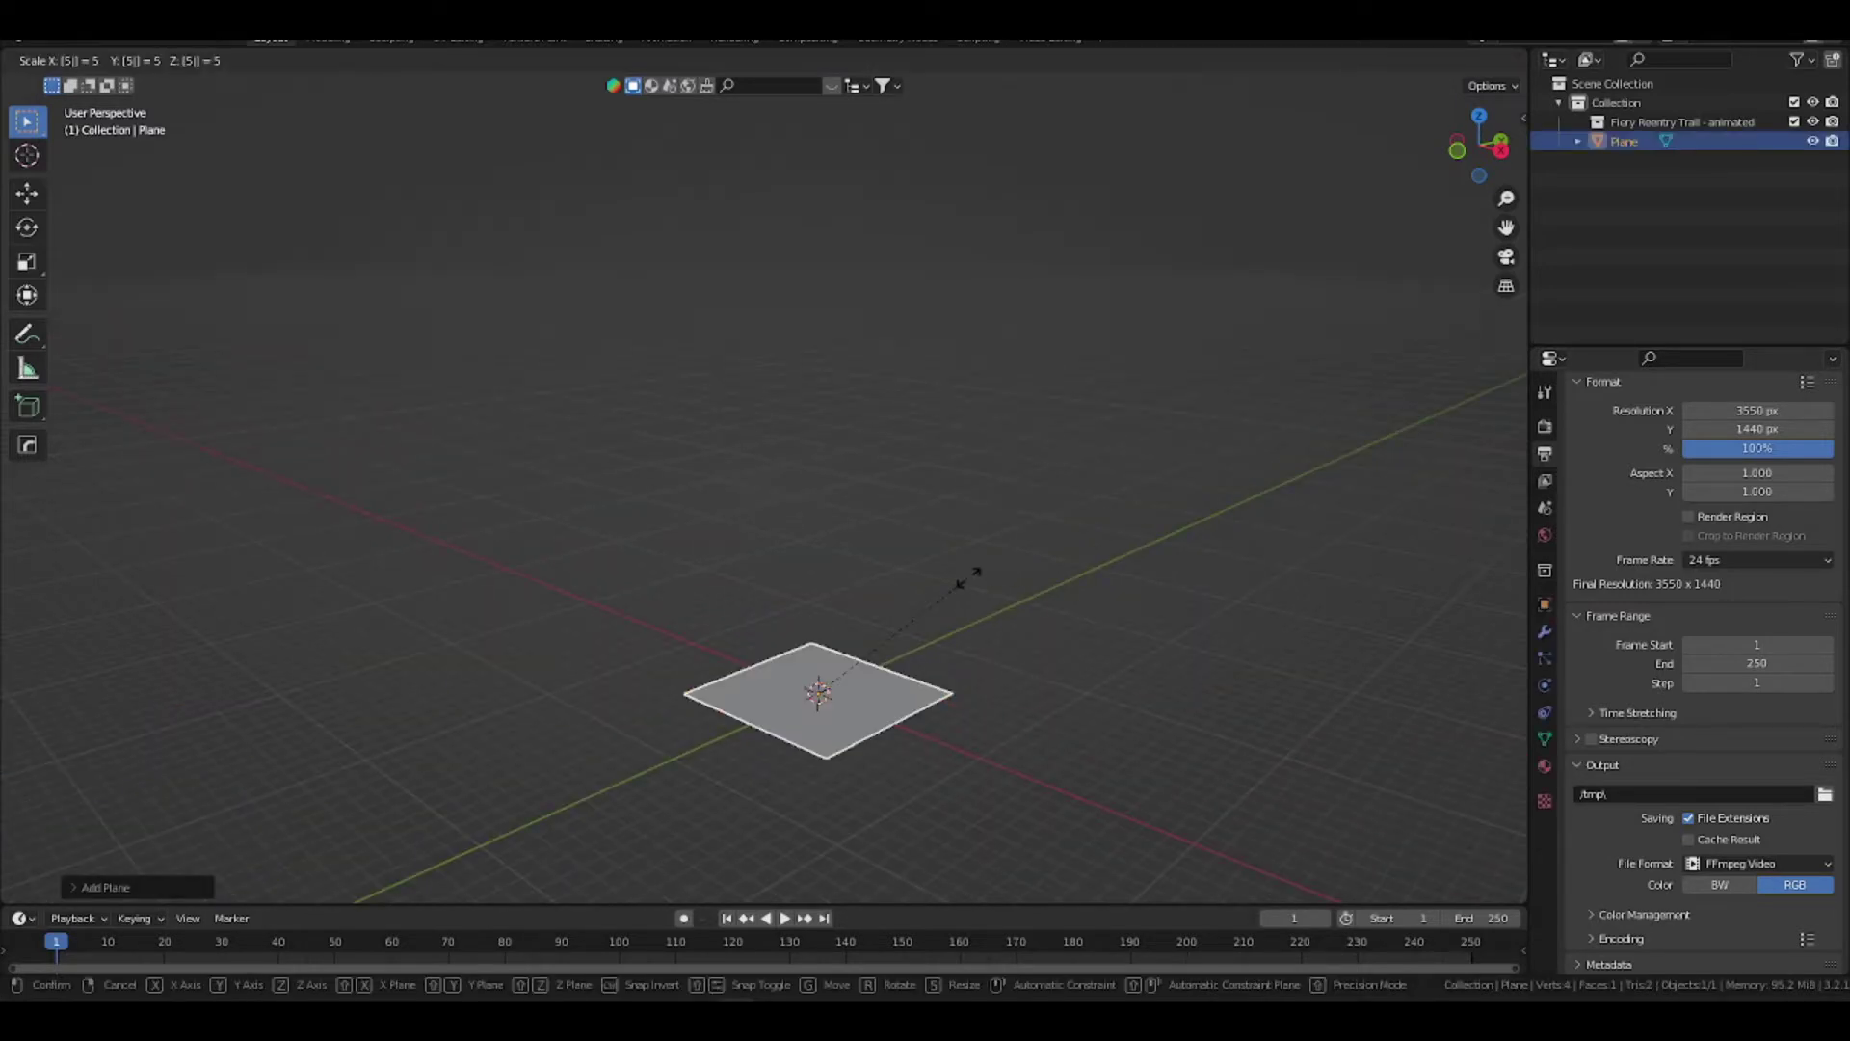
{"action": "key", "text": "0"}
{"action": "key", "text": "Return"}
{"action": "scroll", "coordinate": [1521, 229], "scroll_direction": "down", "scroll_amount": 6}
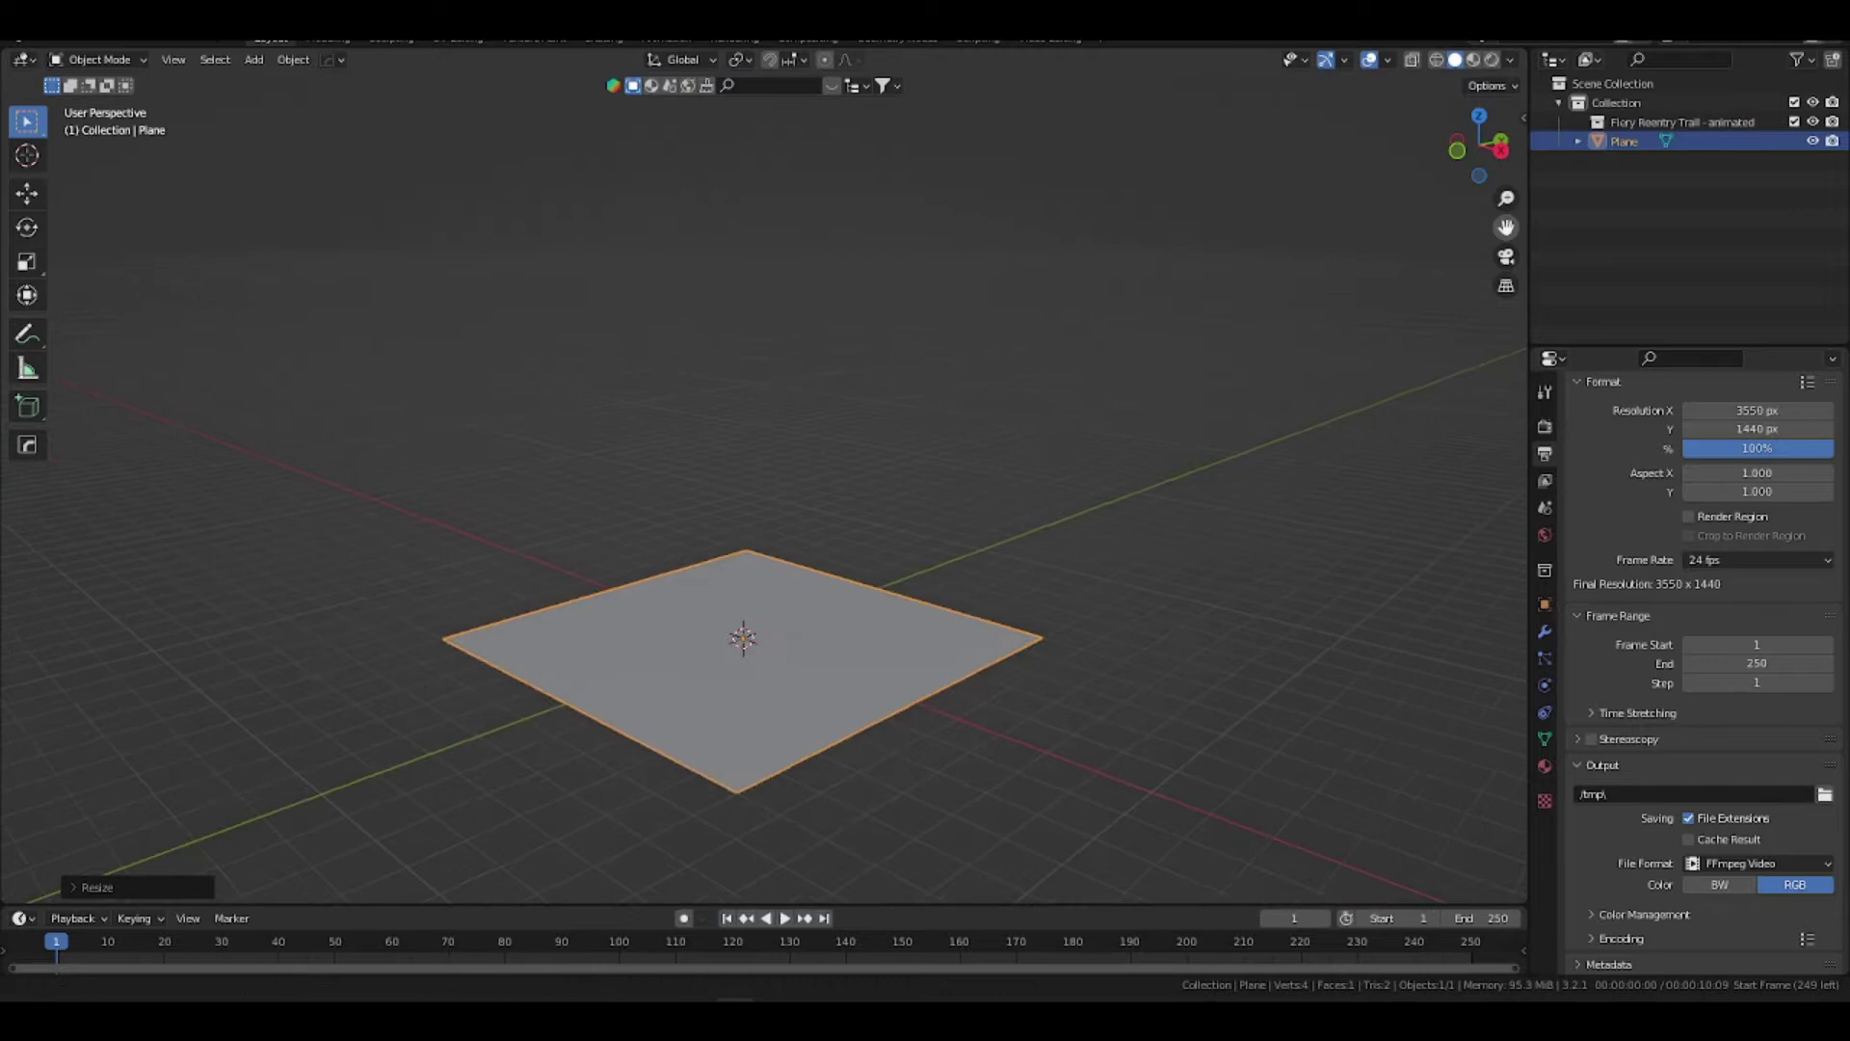
Add a camera and switch the viewport to look through it
{"action": "key", "text": "shift+a"}
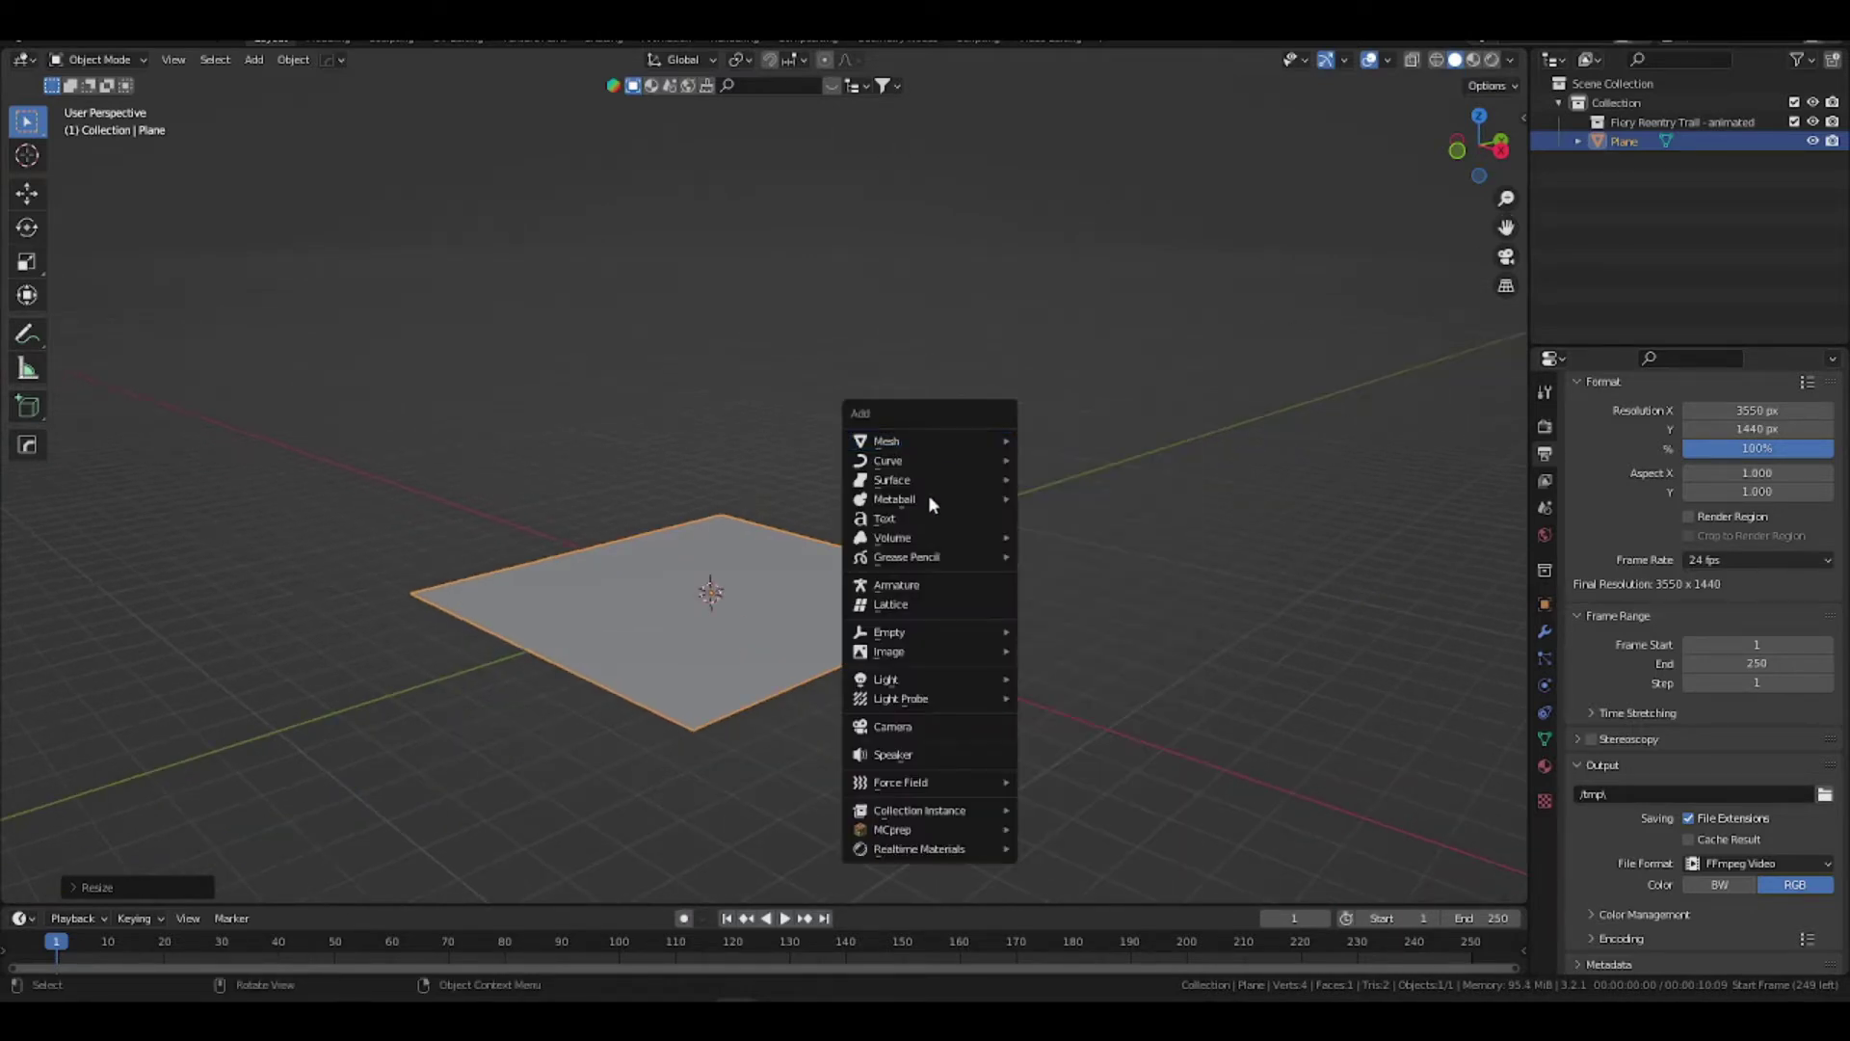
{"action": "key", "text": "Return"}
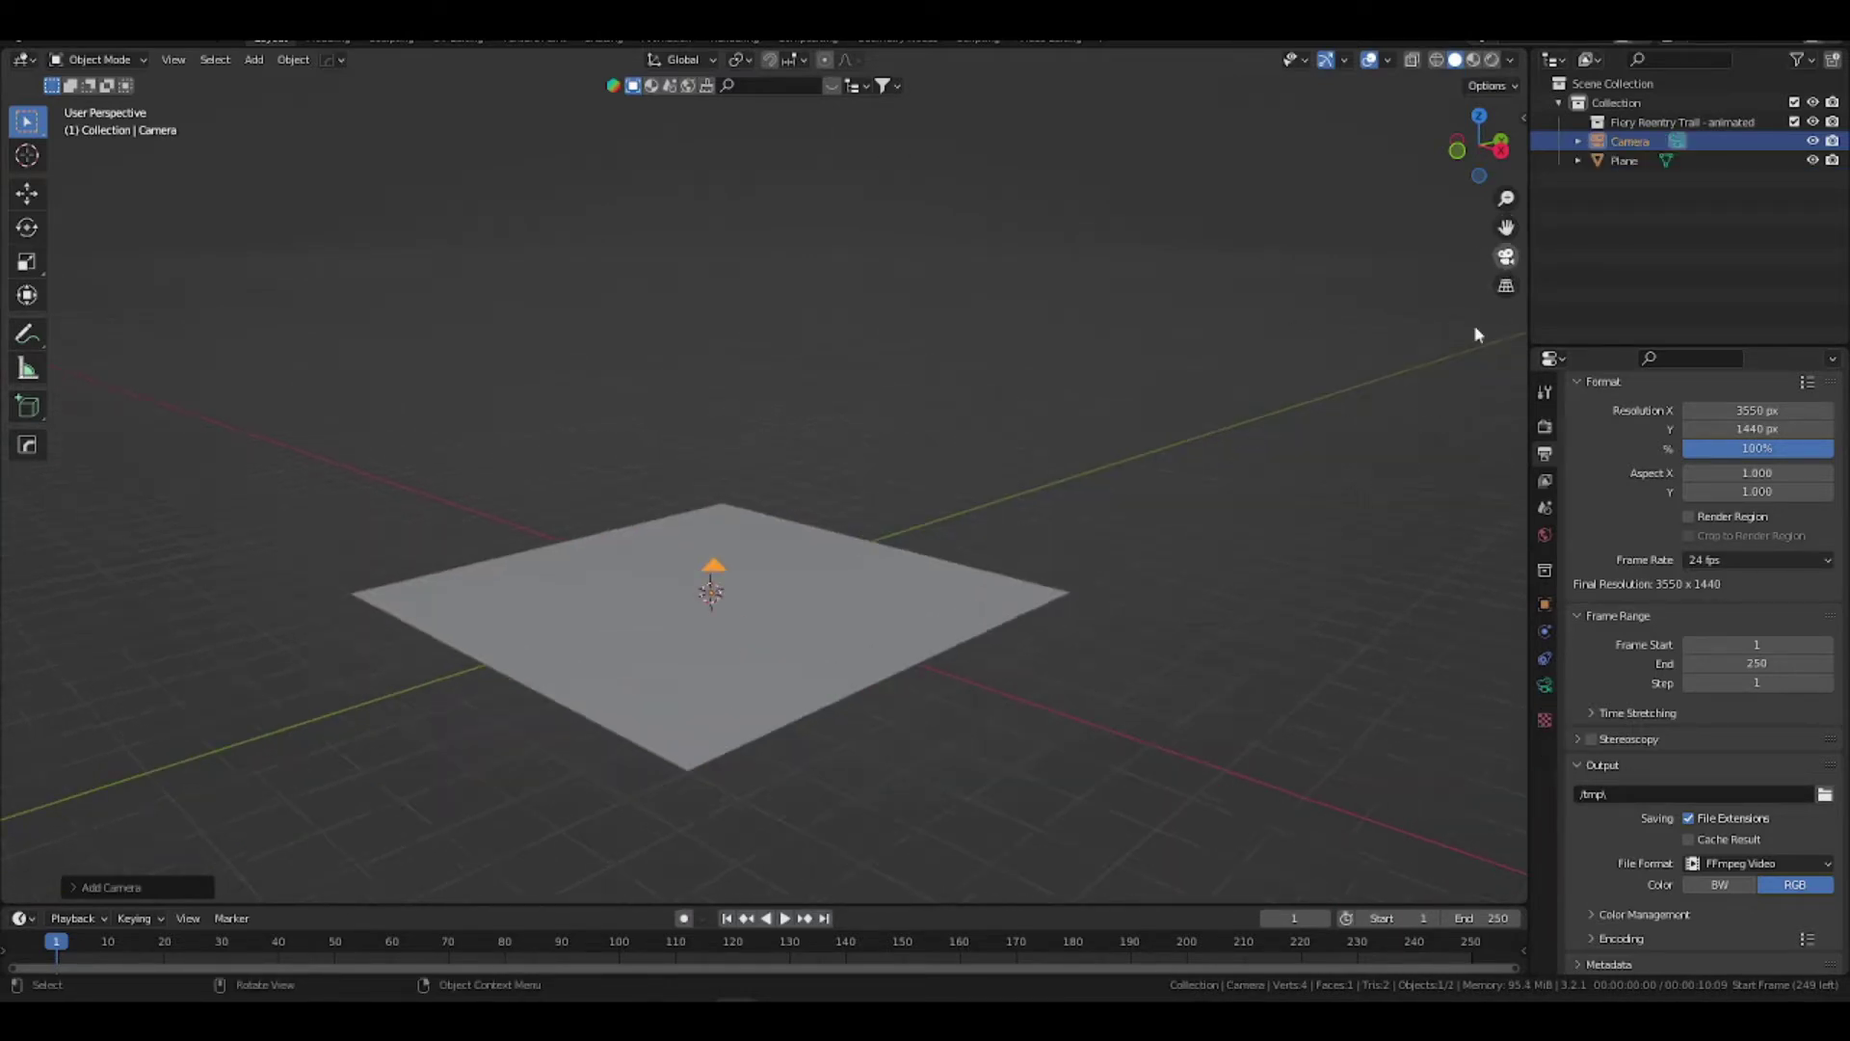
{"action": "left_click", "coordinate": [1506, 257]}
{"action": "left_click", "coordinate": [1545, 604]}
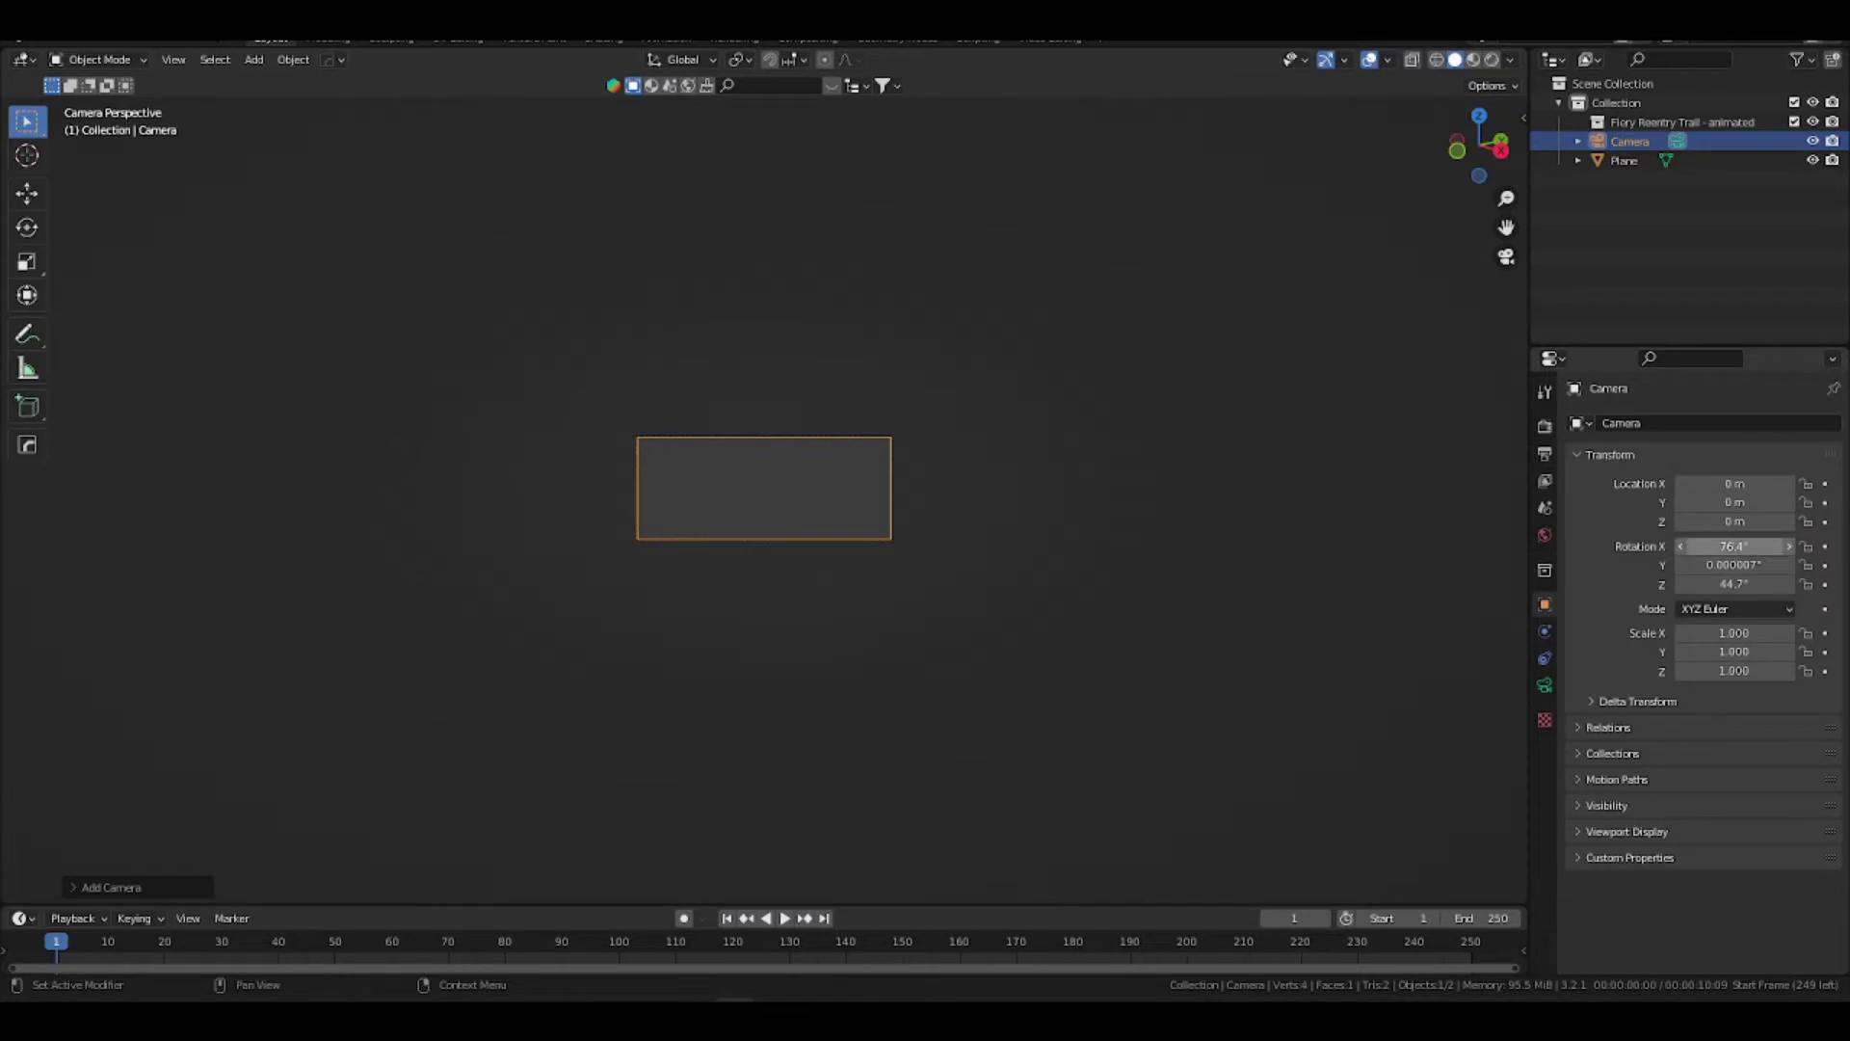
Set the camera's rotation to 0, 0, 0 and its Z location to 5 m
{"action": "left_click", "coordinate": [1734, 546]}
{"action": "type", "text": "0"}
{"action": "key", "text": "Tab"}
{"action": "type", "text": "0"}
{"action": "key", "text": "Tab"}
{"action": "type", "text": "0"}
{"action": "key", "text": "Return"}
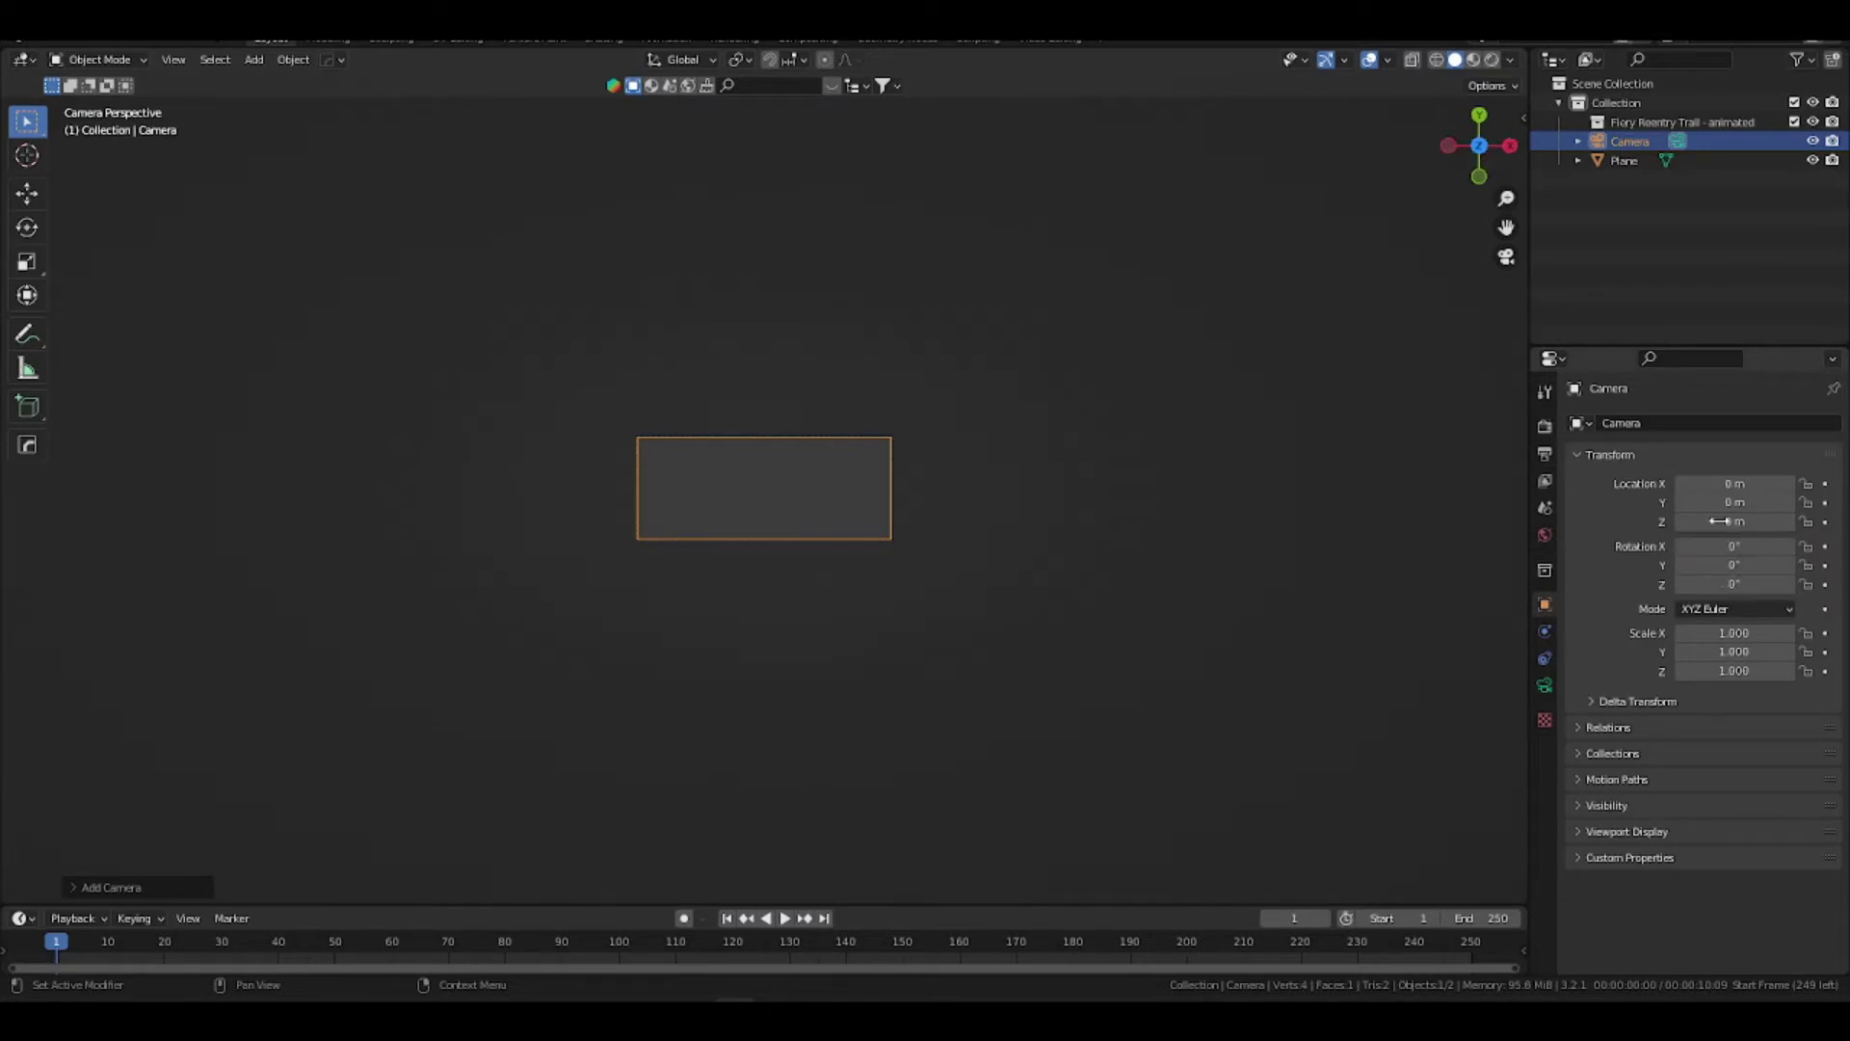
{"action": "left_click", "coordinate": [1718, 521]}
{"action": "type", "text": "5"}
{"action": "key", "text": "Return"}
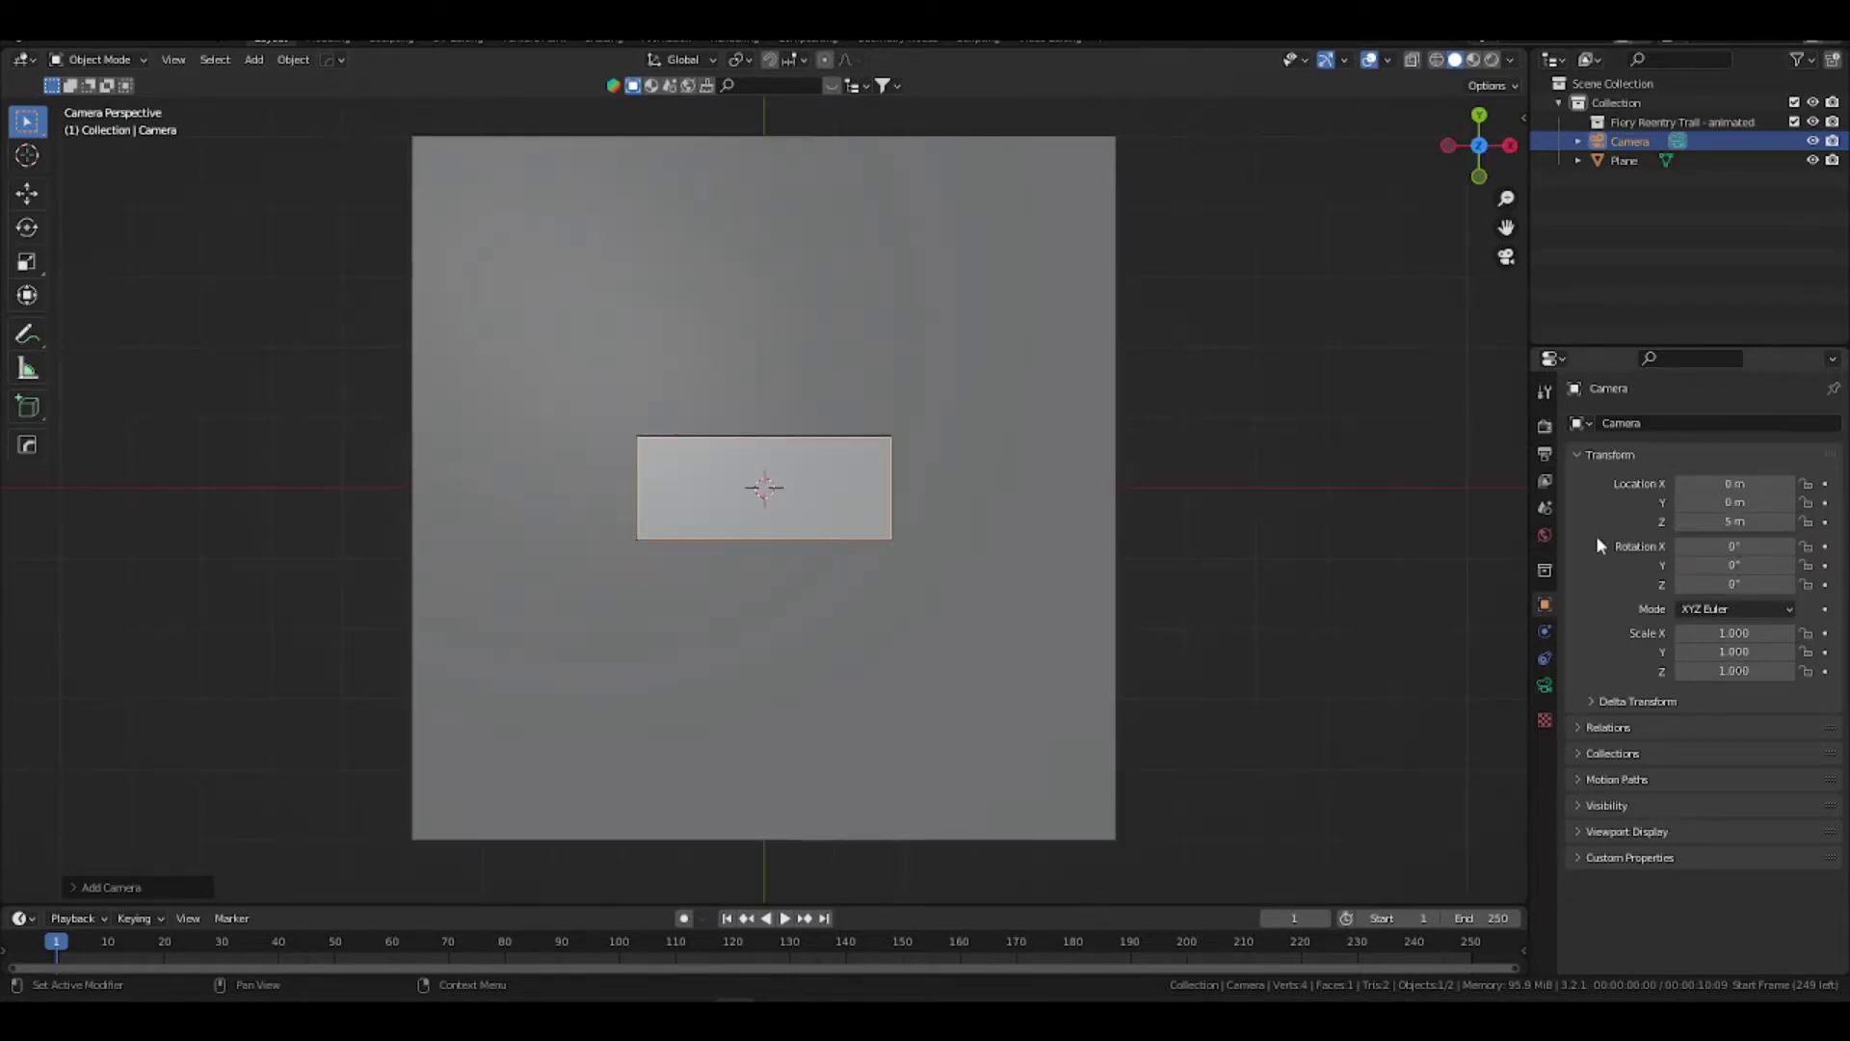
{"action": "scroll", "coordinate": [839, 447], "scroll_direction": "up", "scroll_amount": 4}
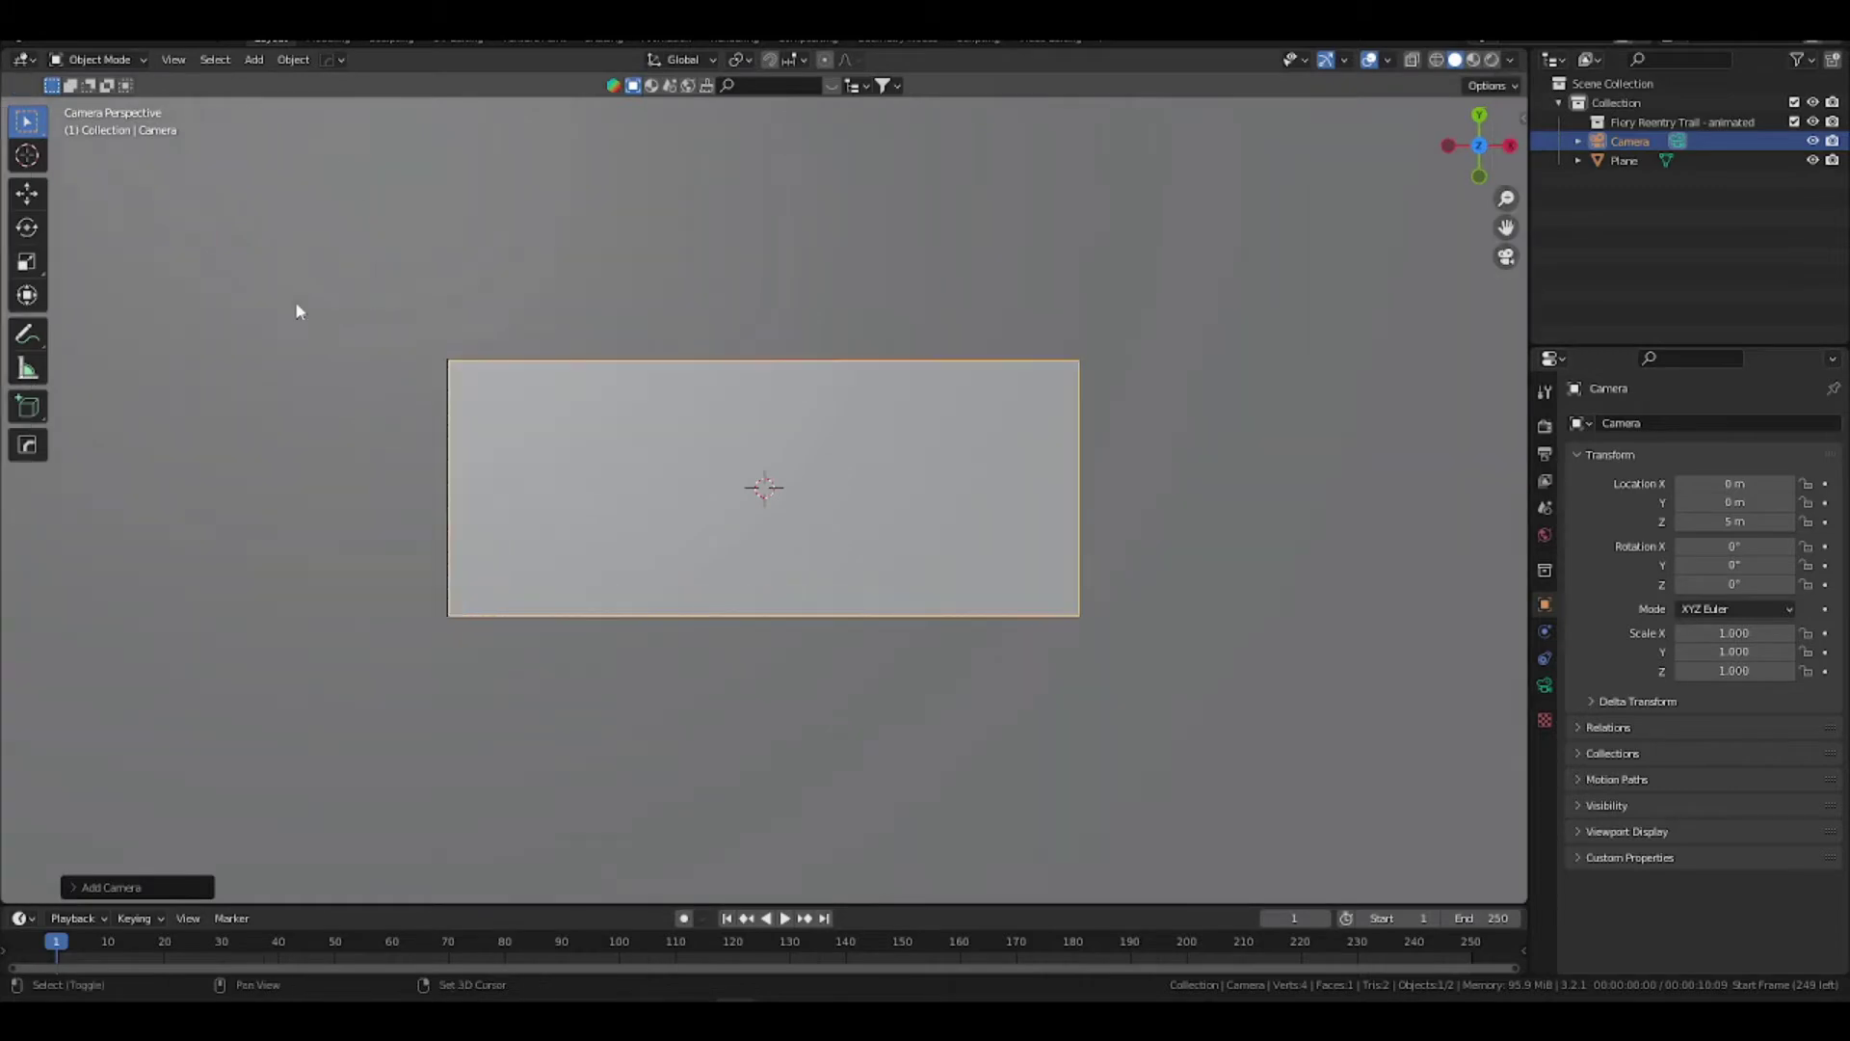
Add a cylinder and resize it, settling on a uniform scale of about 1.505
{"action": "key", "text": "shift+a"}
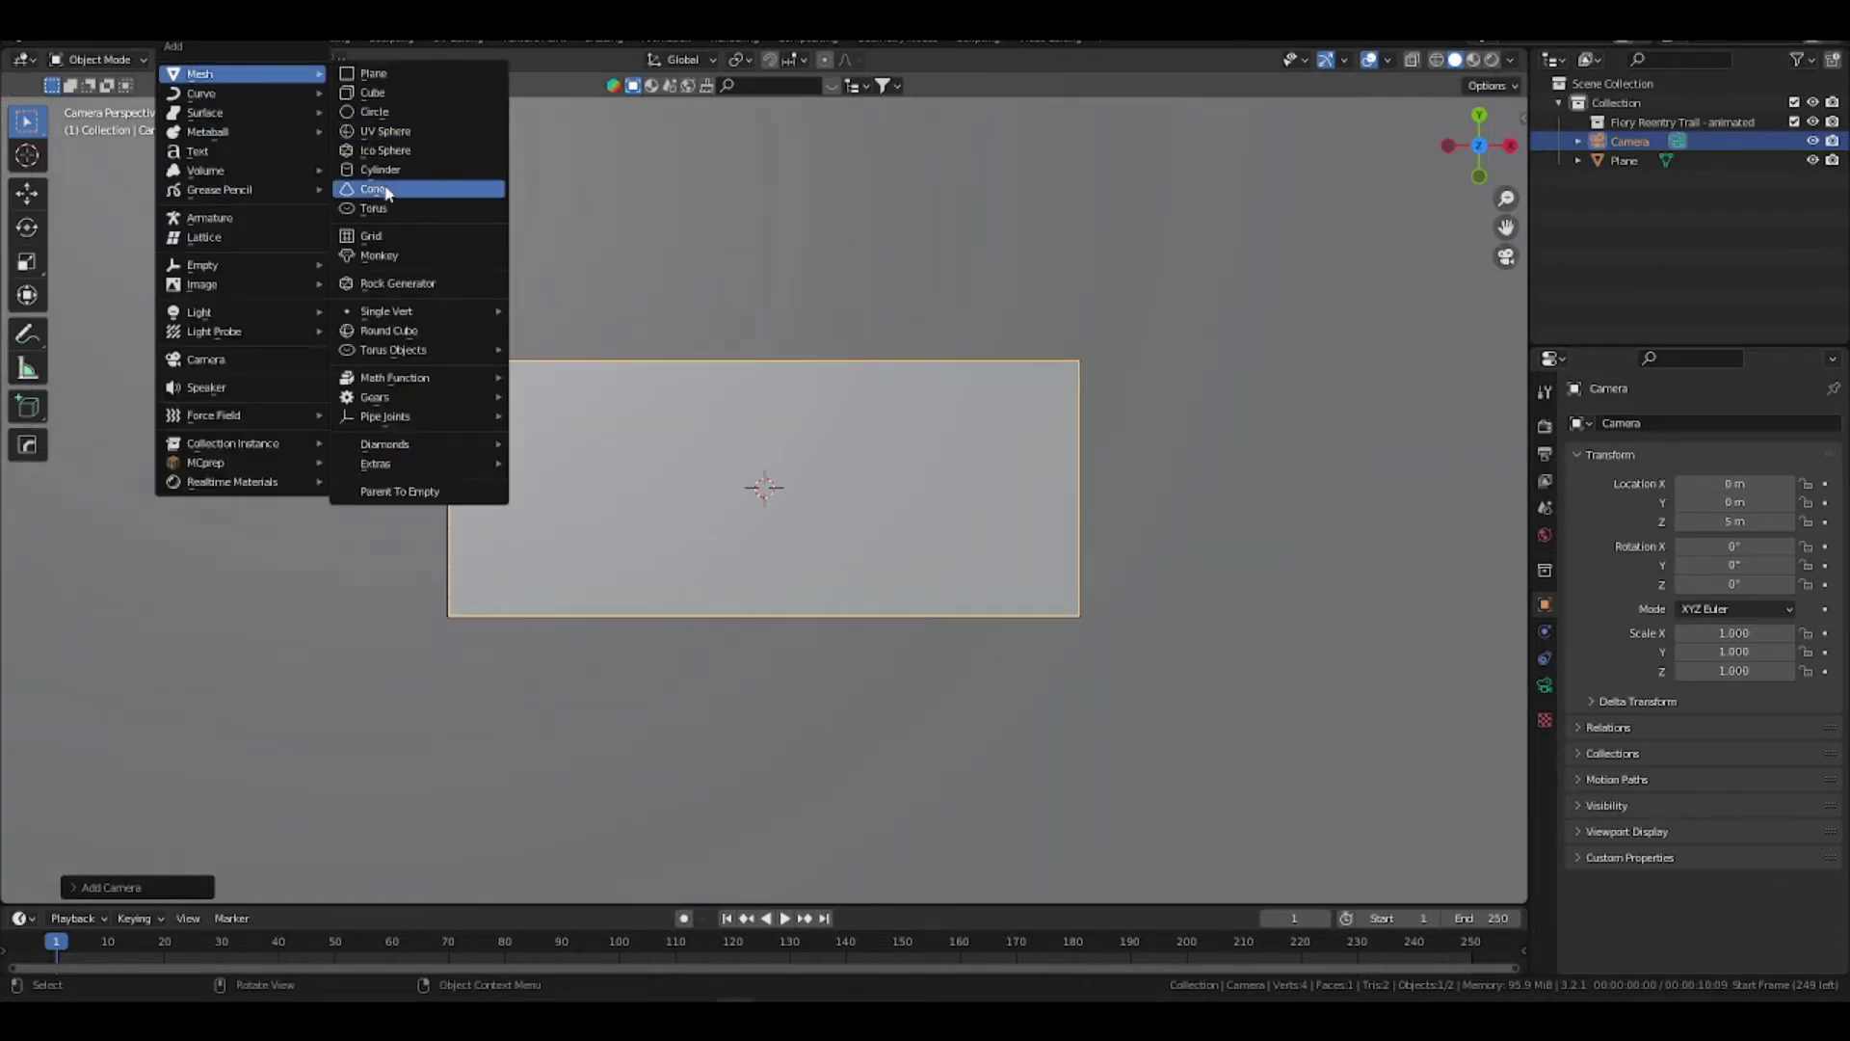
{"action": "left_click", "coordinate": [381, 170]}
{"action": "scroll", "coordinate": [853, 457], "scroll_direction": "down", "scroll_amount": 2}
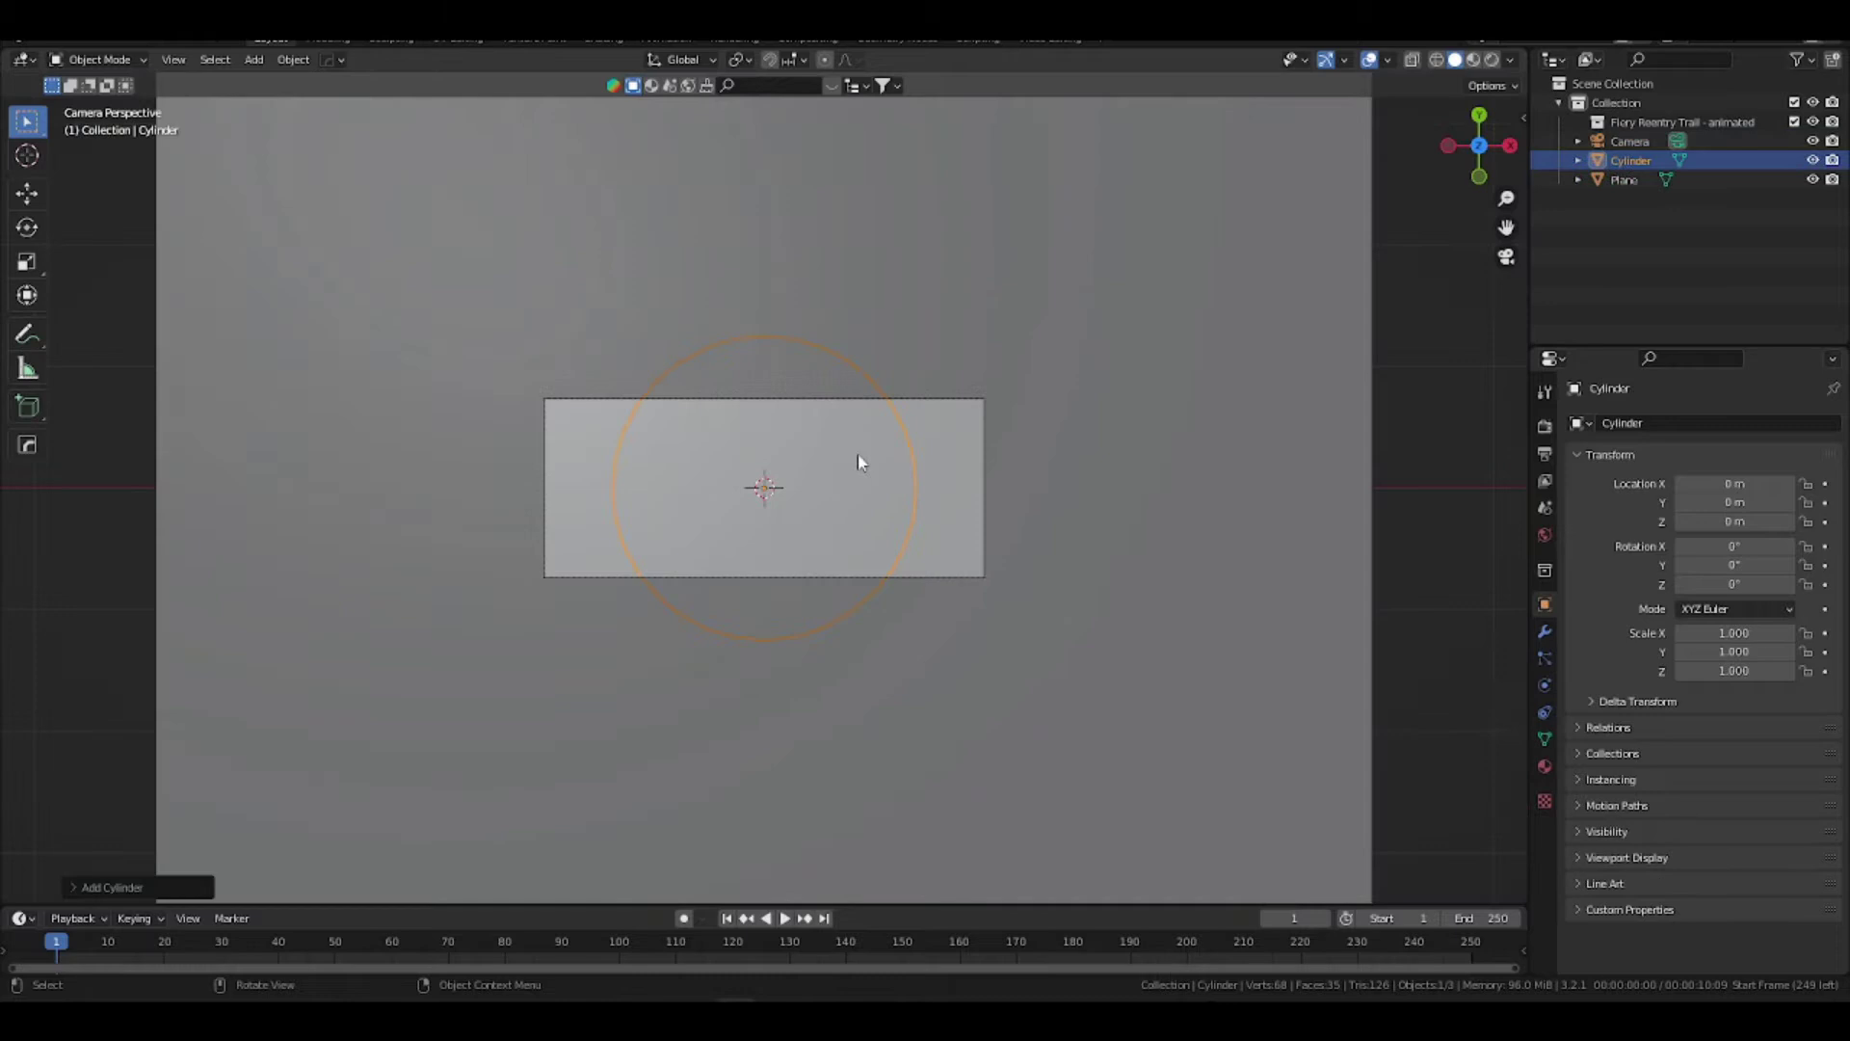
{"action": "key", "text": "s"}
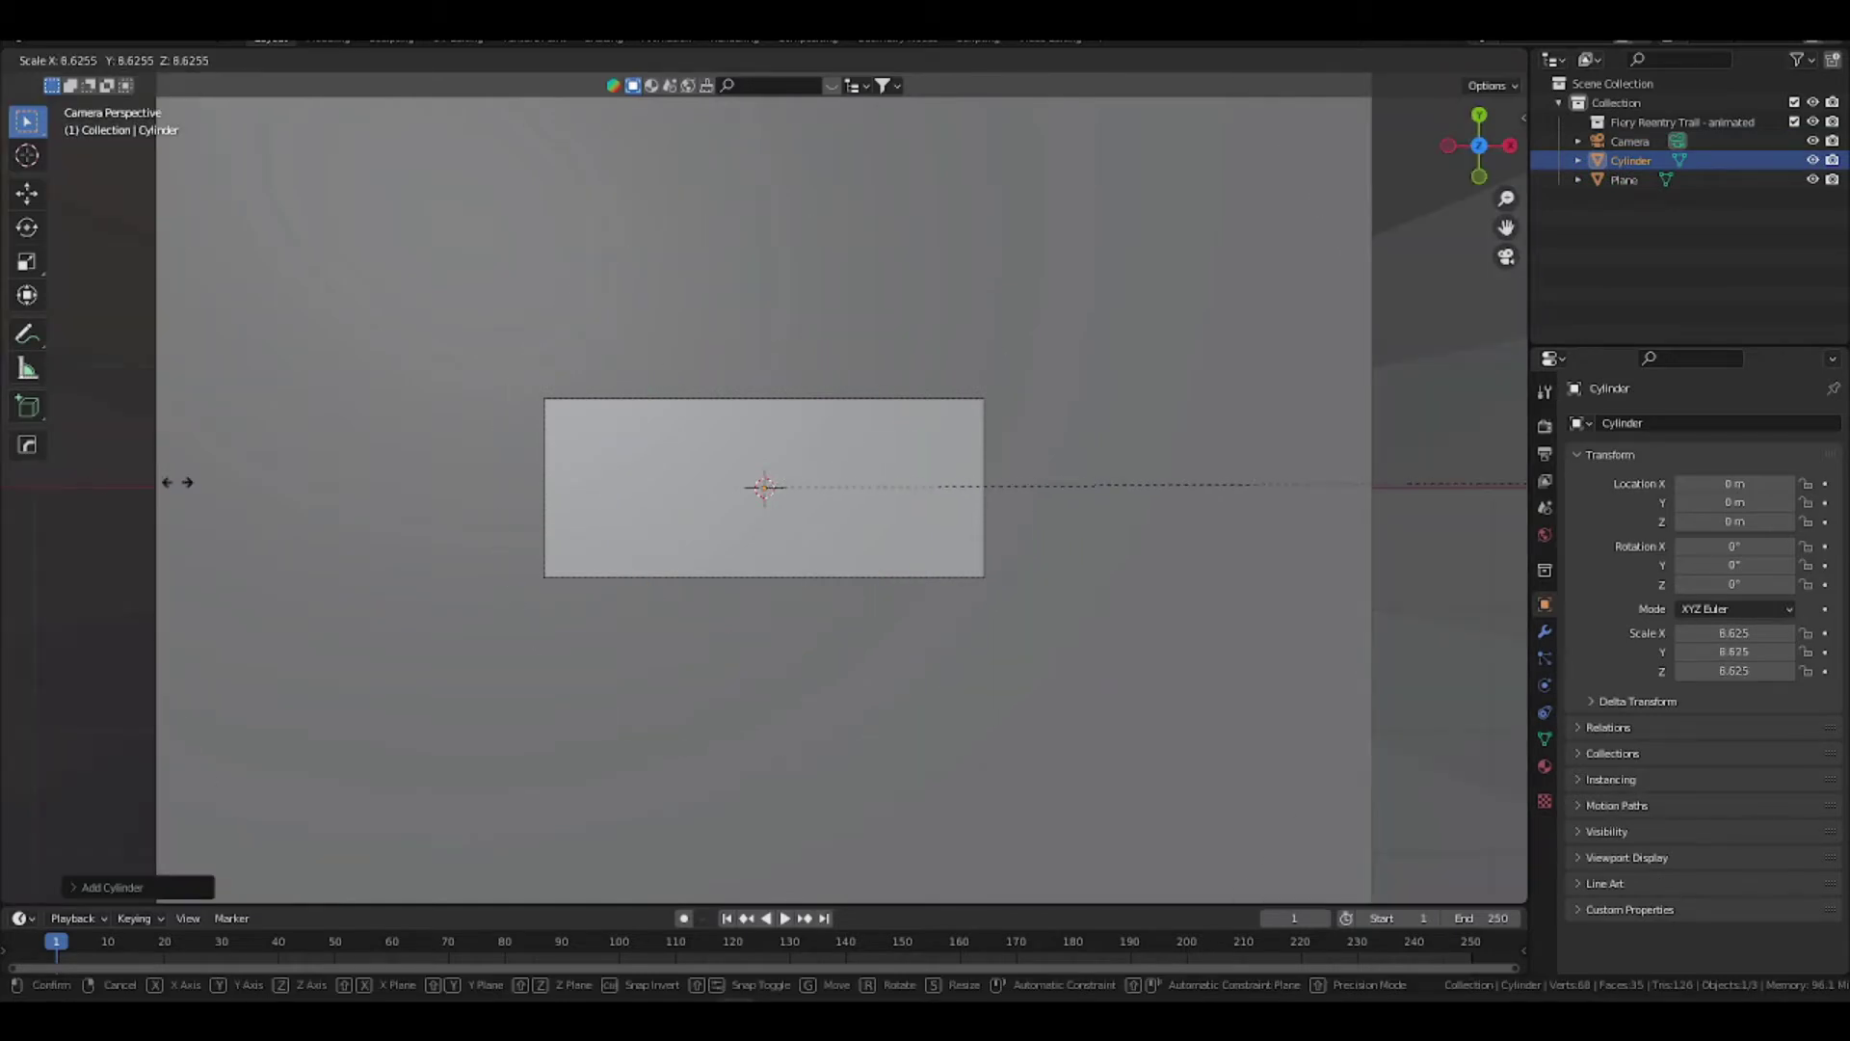
{"action": "left_click", "coordinate": [177, 482]}
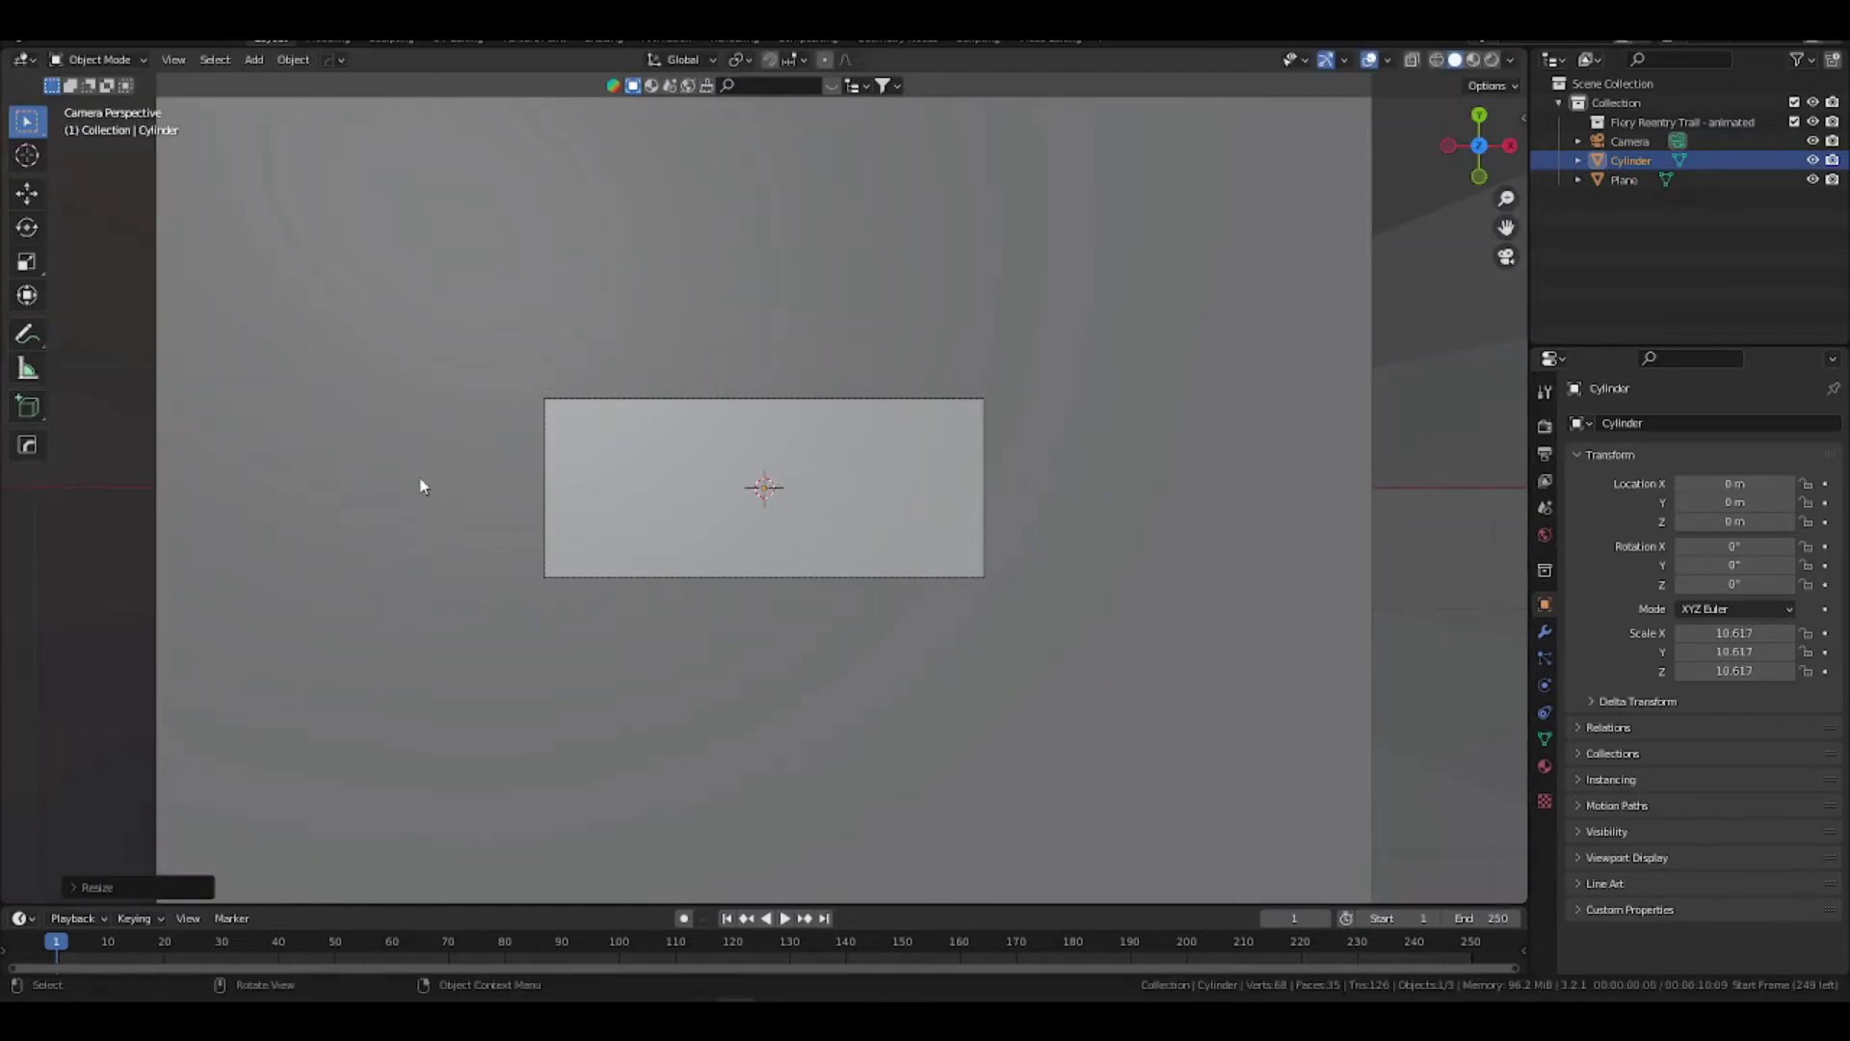
{"action": "scroll", "coordinate": [806, 504], "scroll_direction": "down", "scroll_amount": 2}
{"action": "key", "text": "s"}
{"action": "left_click", "coordinate": [776, 490]}
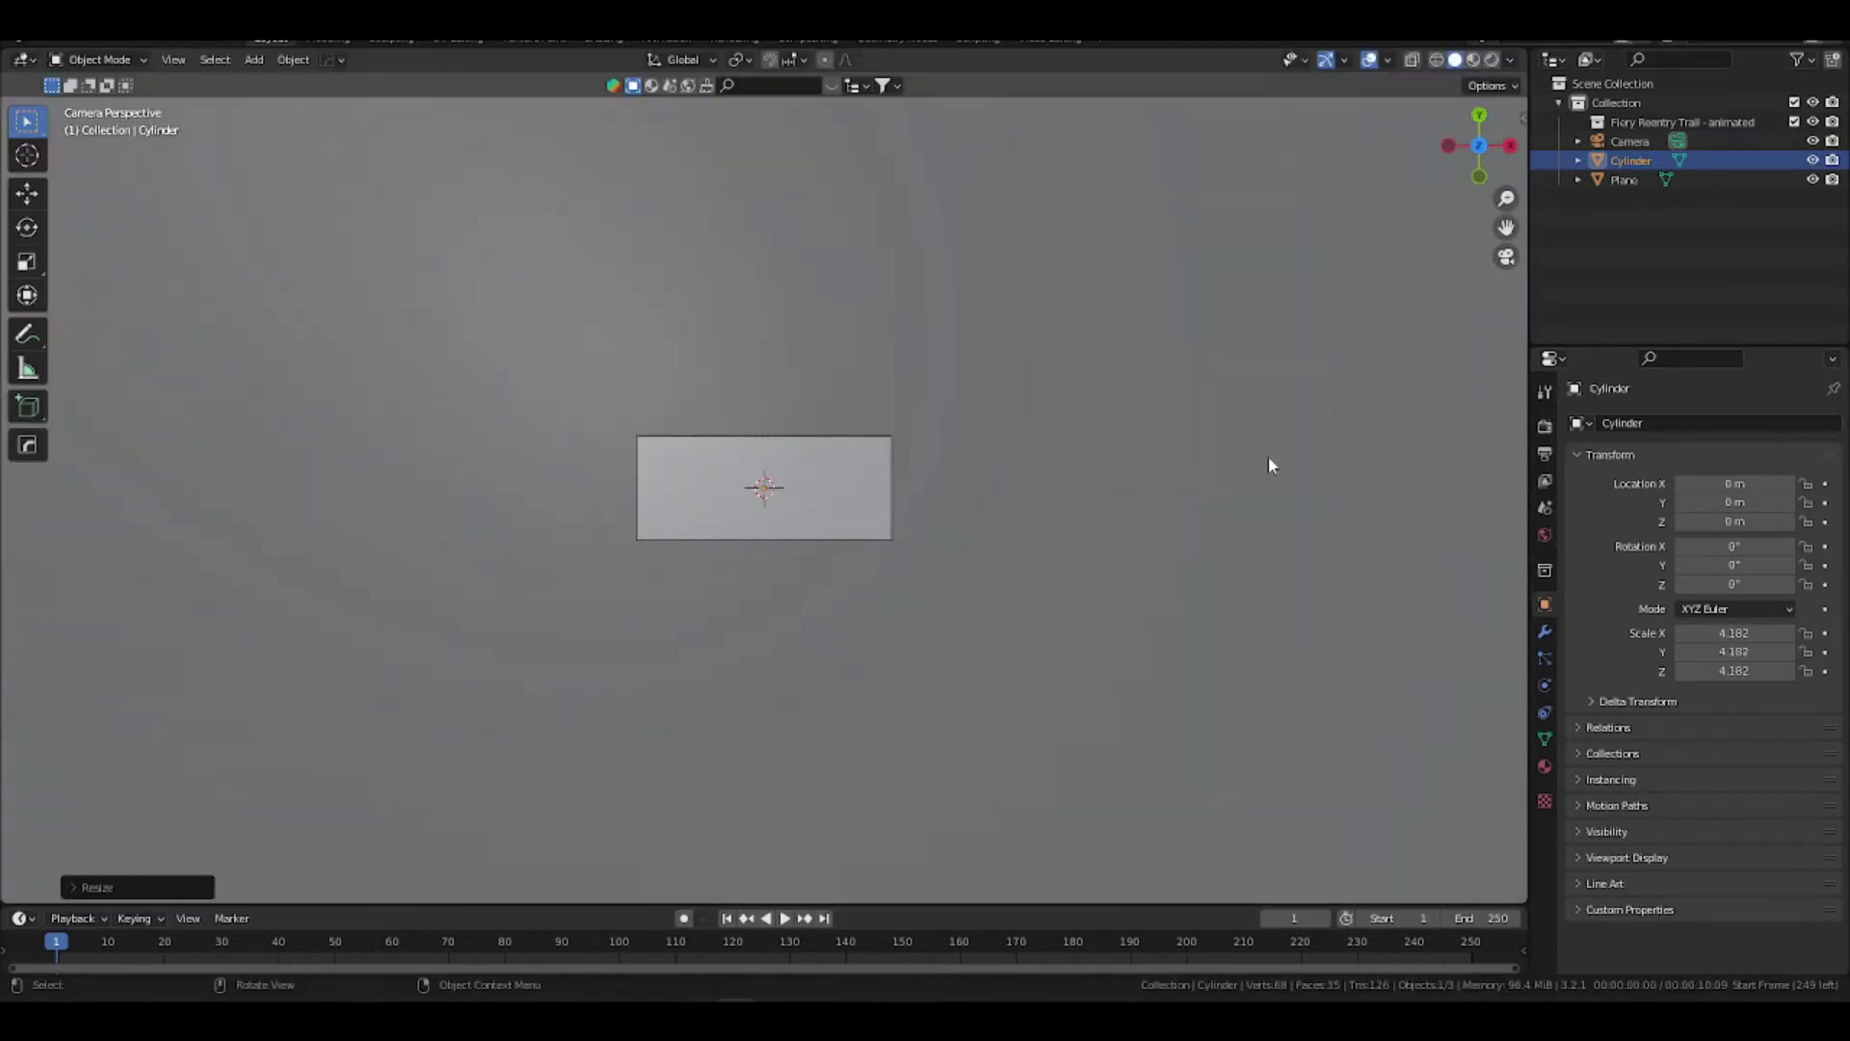
{"action": "key", "text": "s"}
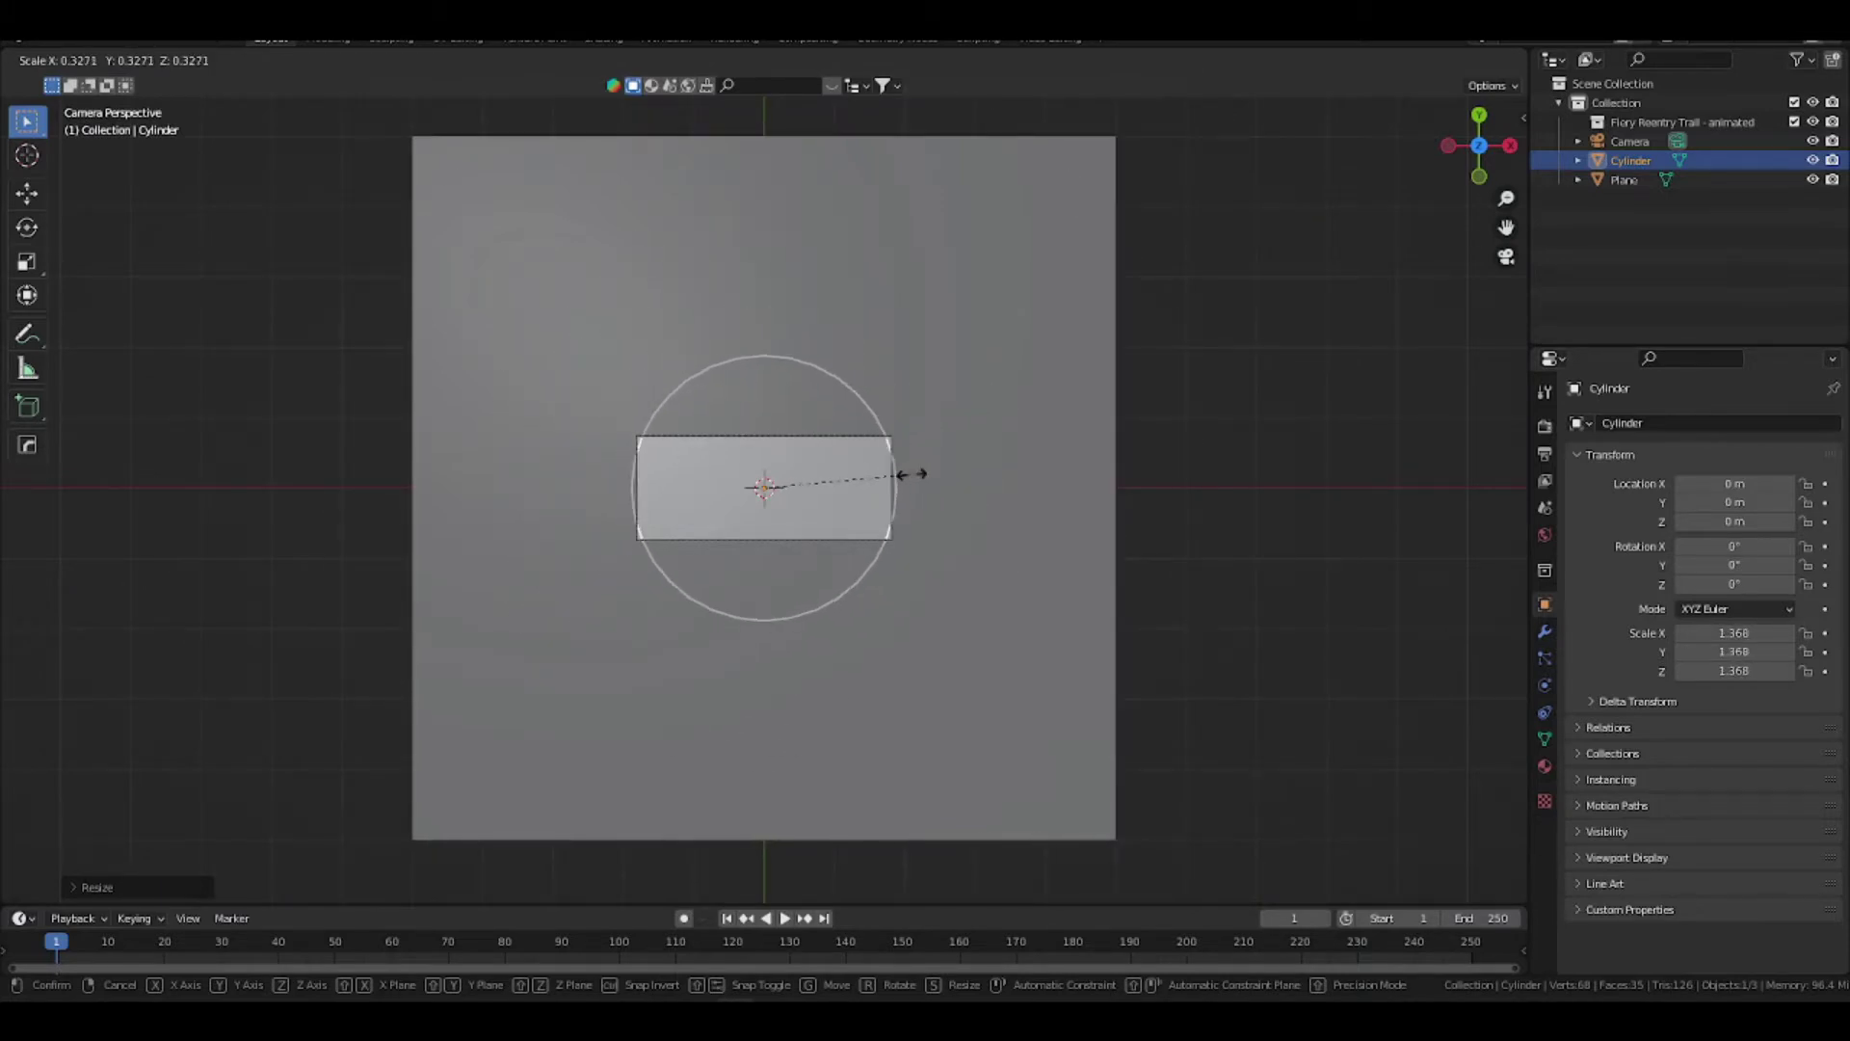
{"action": "left_click", "coordinate": [923, 477]}
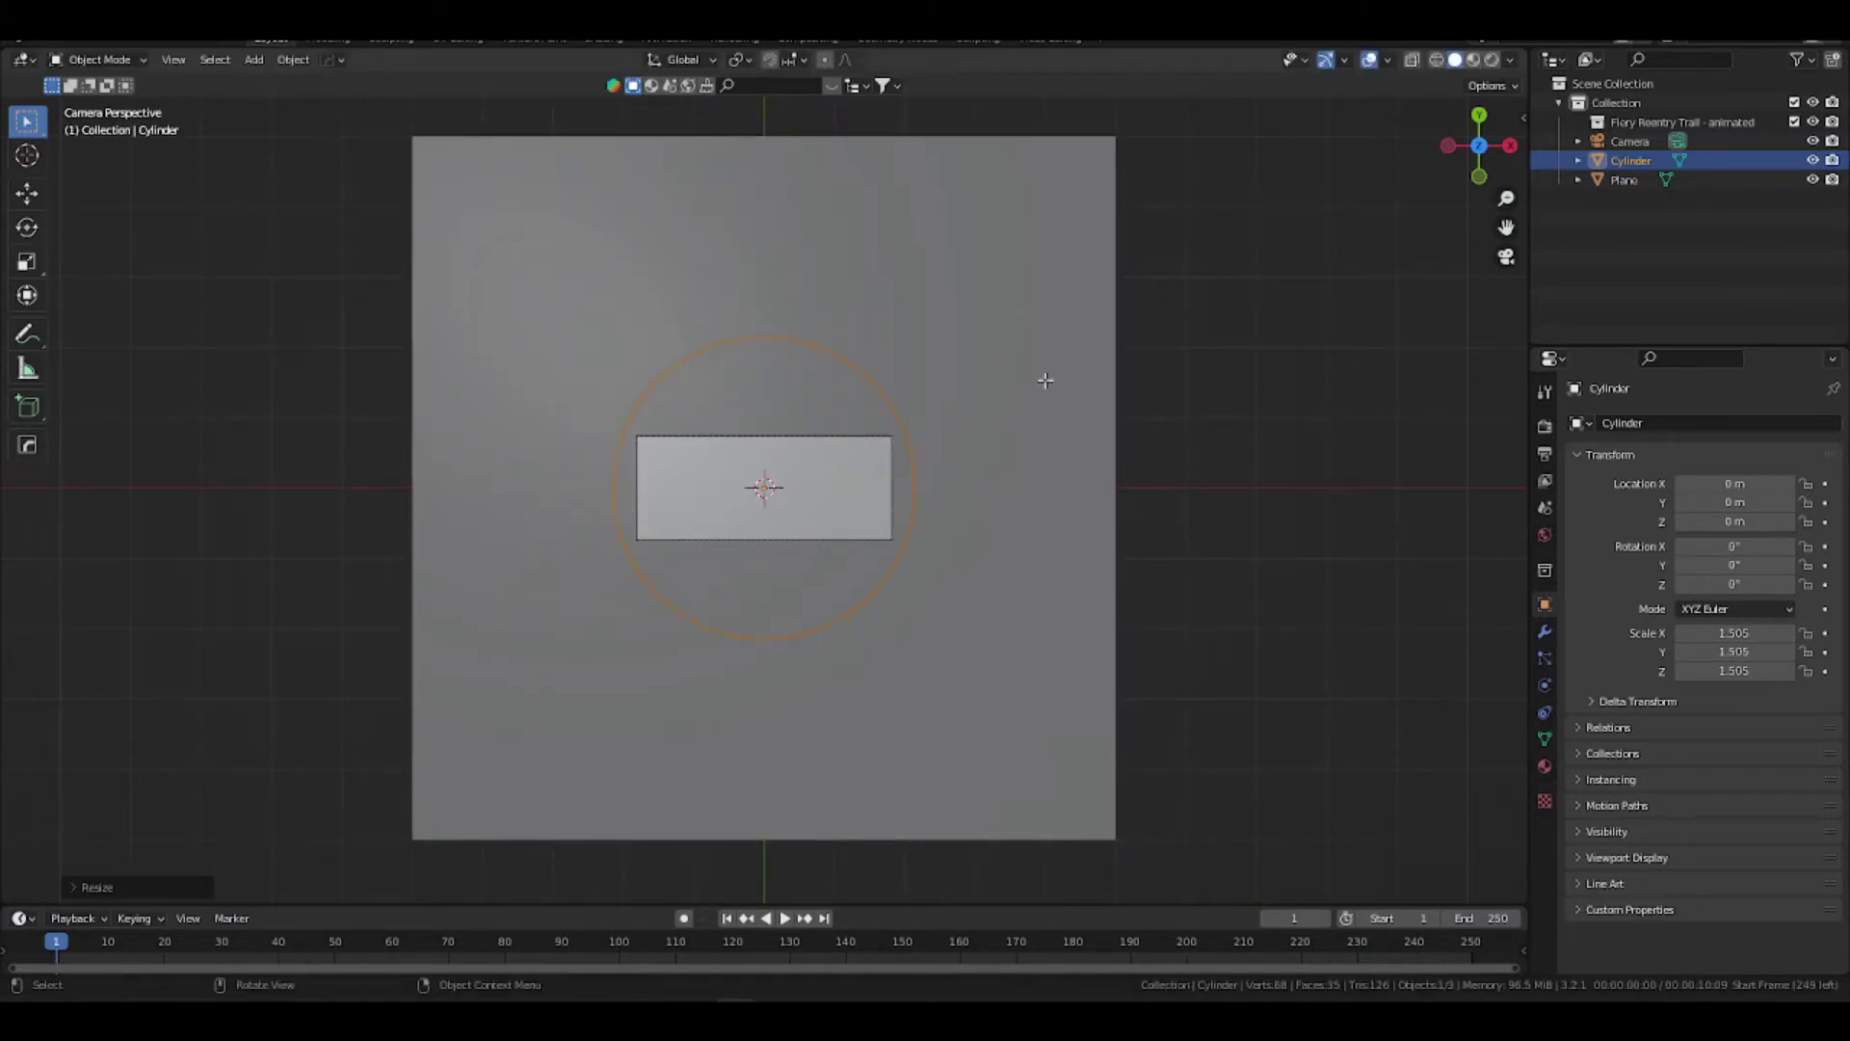
In Edit Mode with face selection, delete the cylinder's top face
{"action": "key", "text": "Tab"}
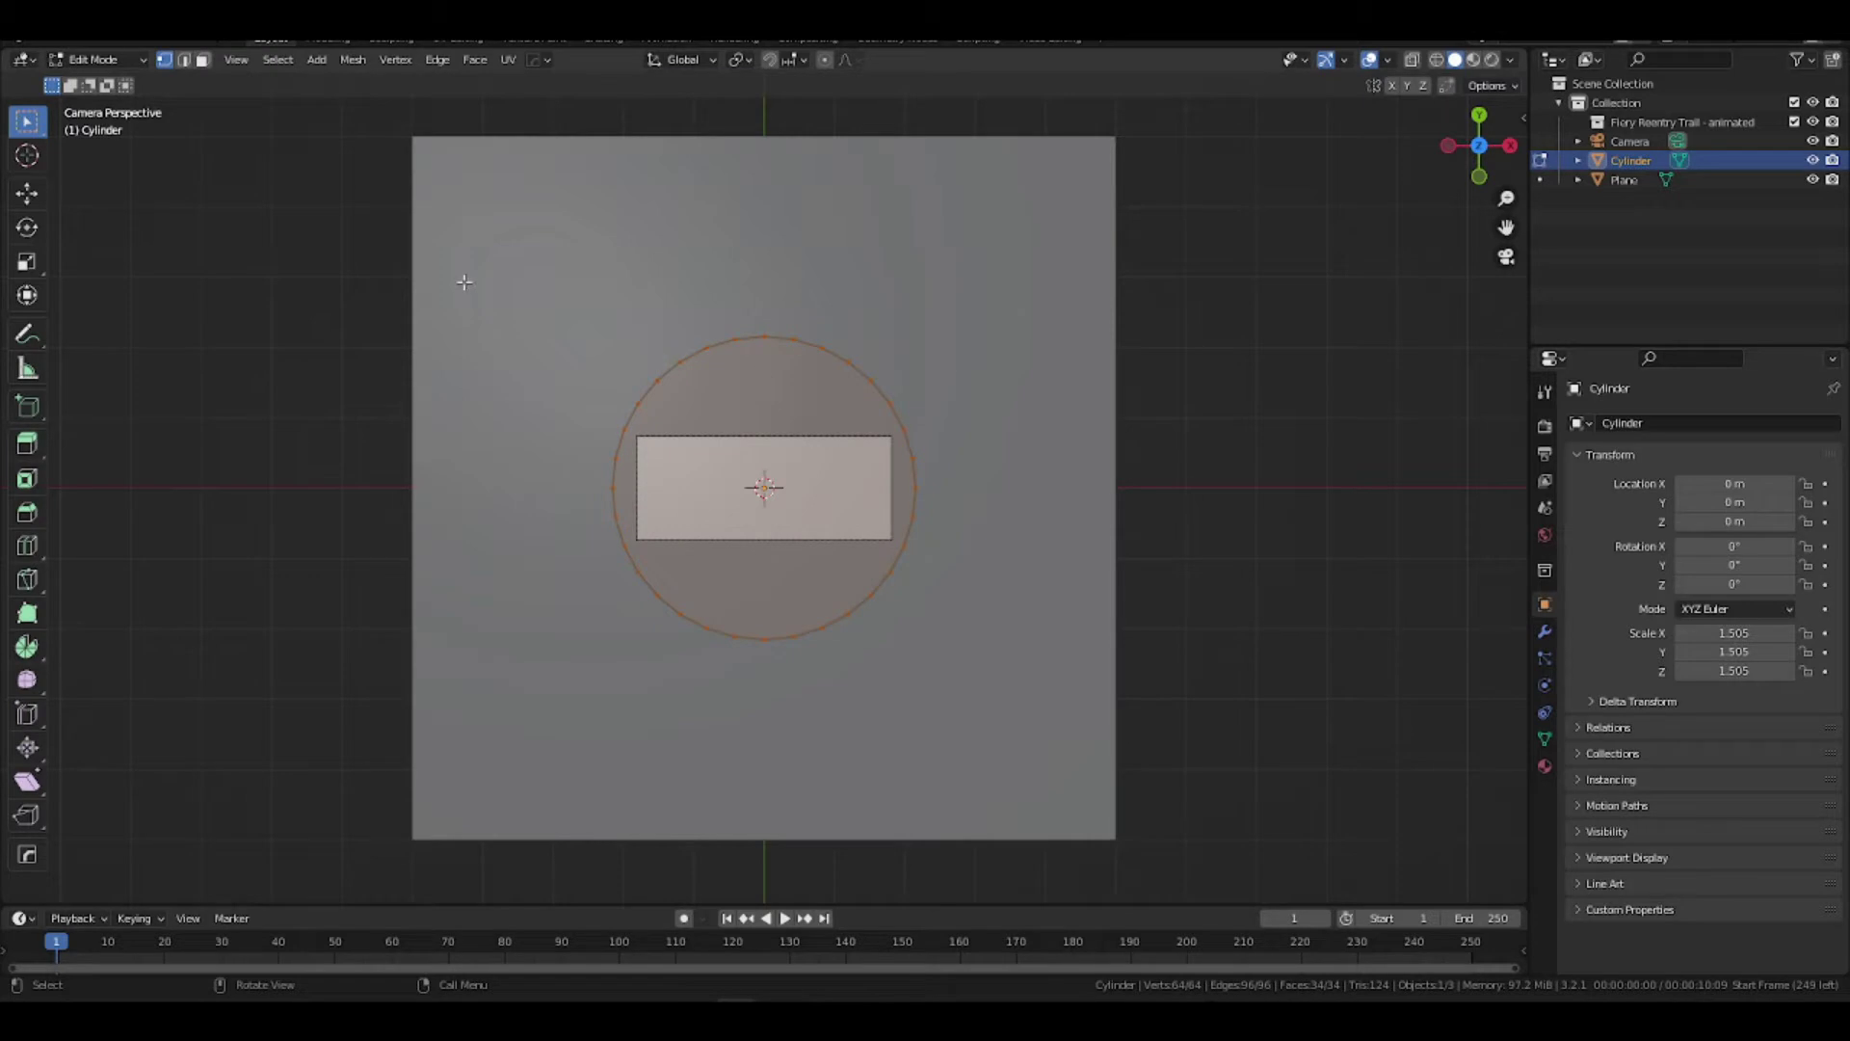
{"action": "key", "text": "3"}
{"action": "scroll", "coordinate": [743, 337], "scroll_direction": "up", "scroll_amount": 1}
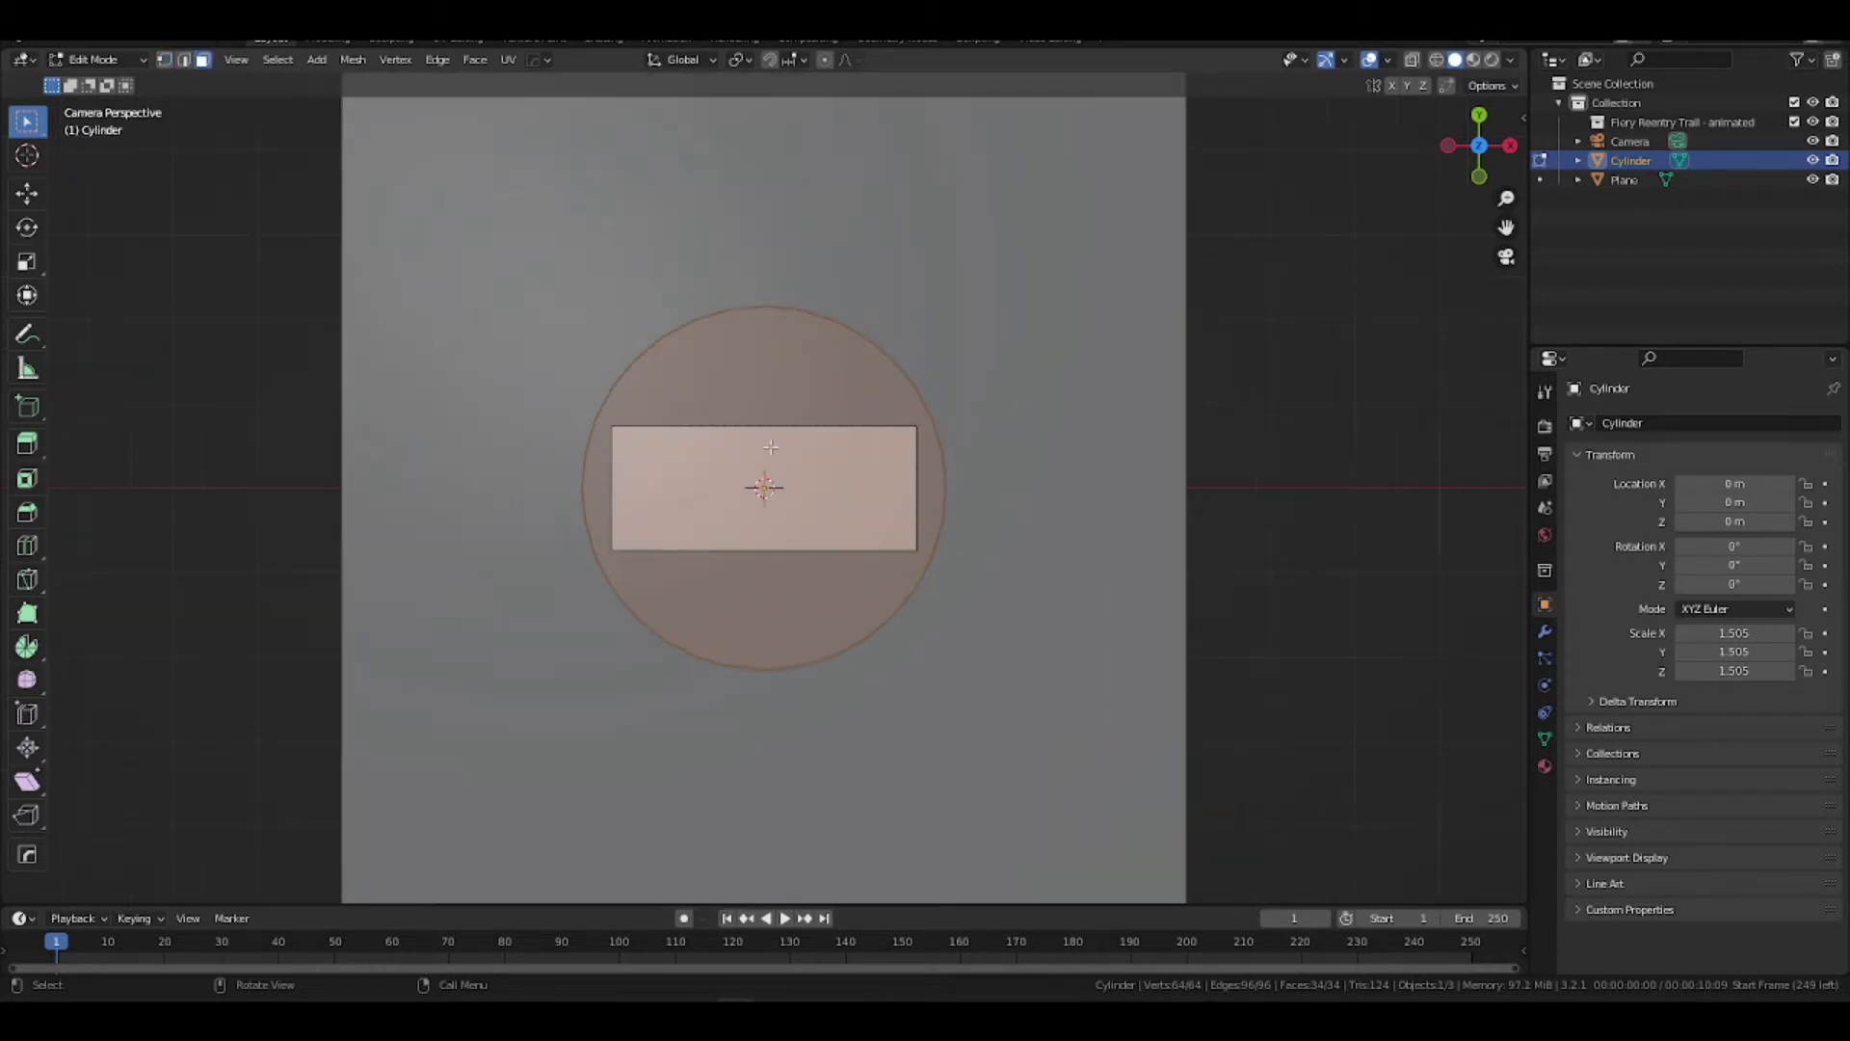
{"action": "left_click", "coordinate": [772, 461]}
{"action": "scroll", "coordinate": [1415, 180], "scroll_direction": "up", "scroll_amount": 2}
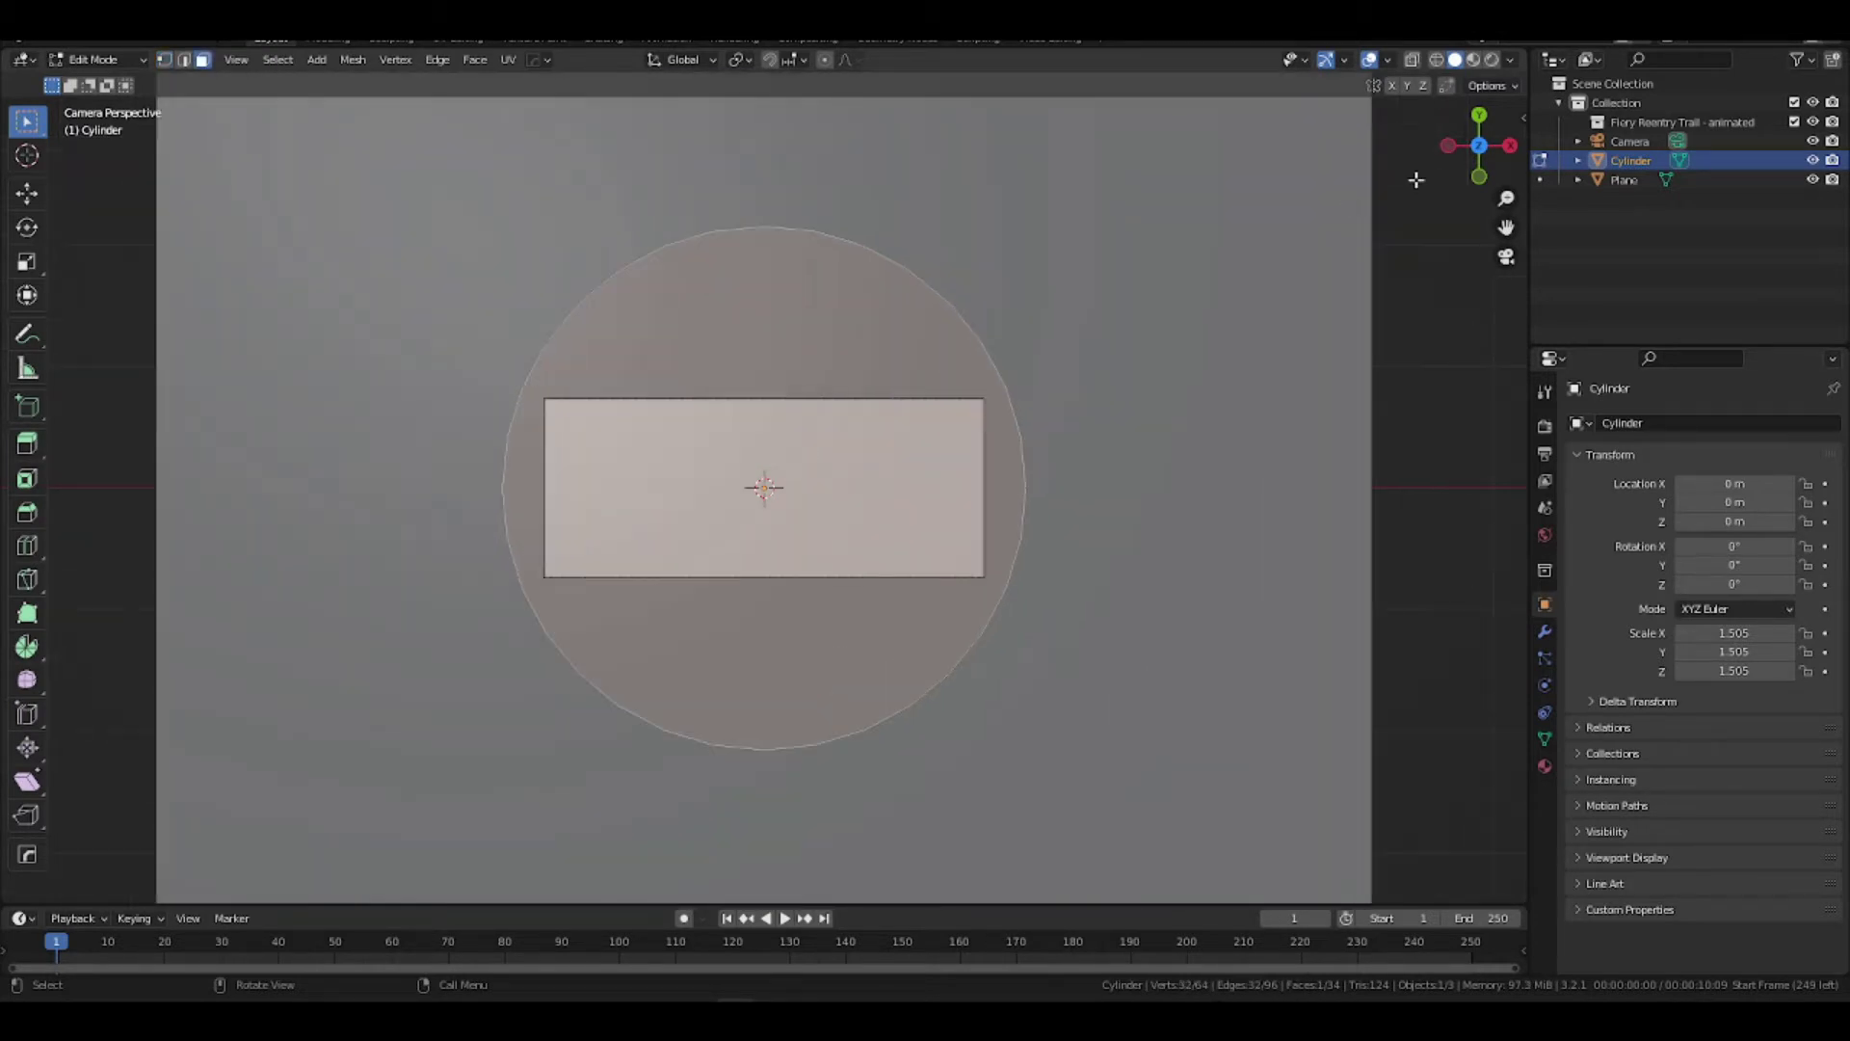
{"action": "key", "text": "KP_0"}
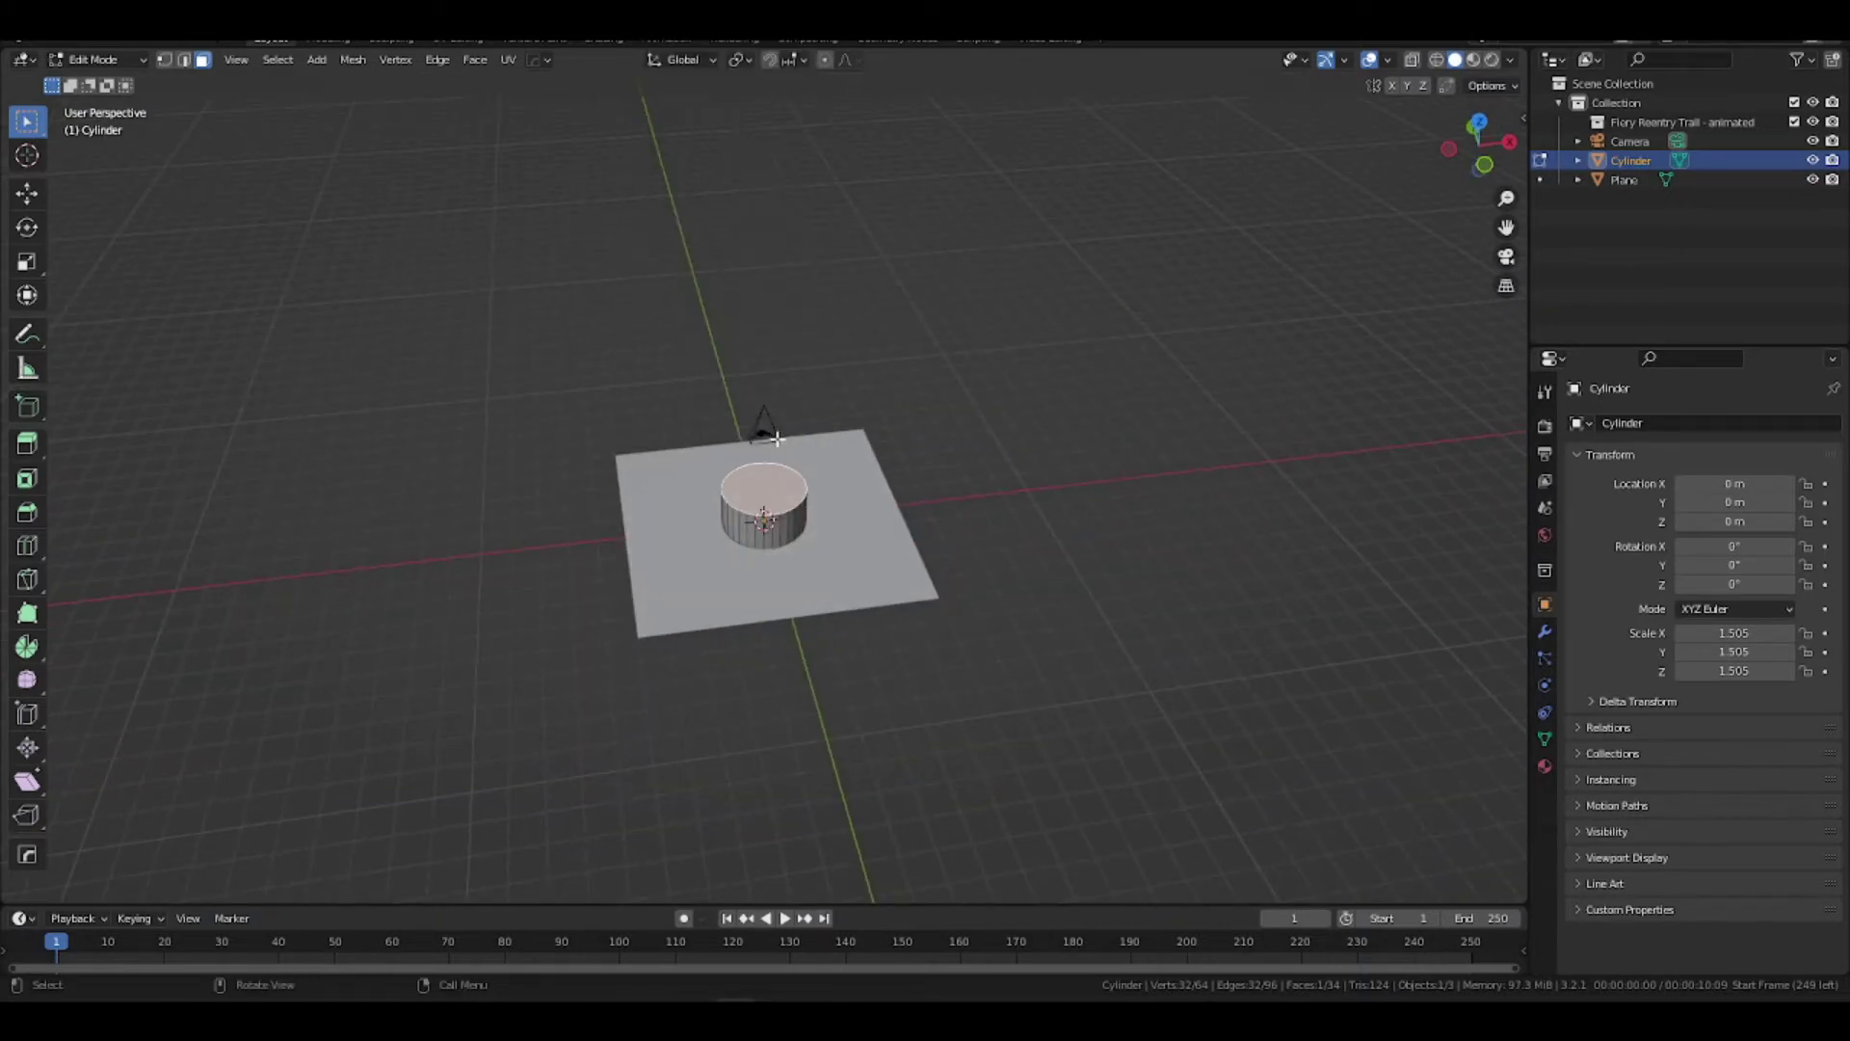
{"action": "key", "text": "x"}
{"action": "left_click", "coordinate": [777, 438]}
{"action": "scroll", "coordinate": [839, 453], "scroll_direction": "up", "scroll_amount": 2}
{"action": "key", "text": "Tab"}
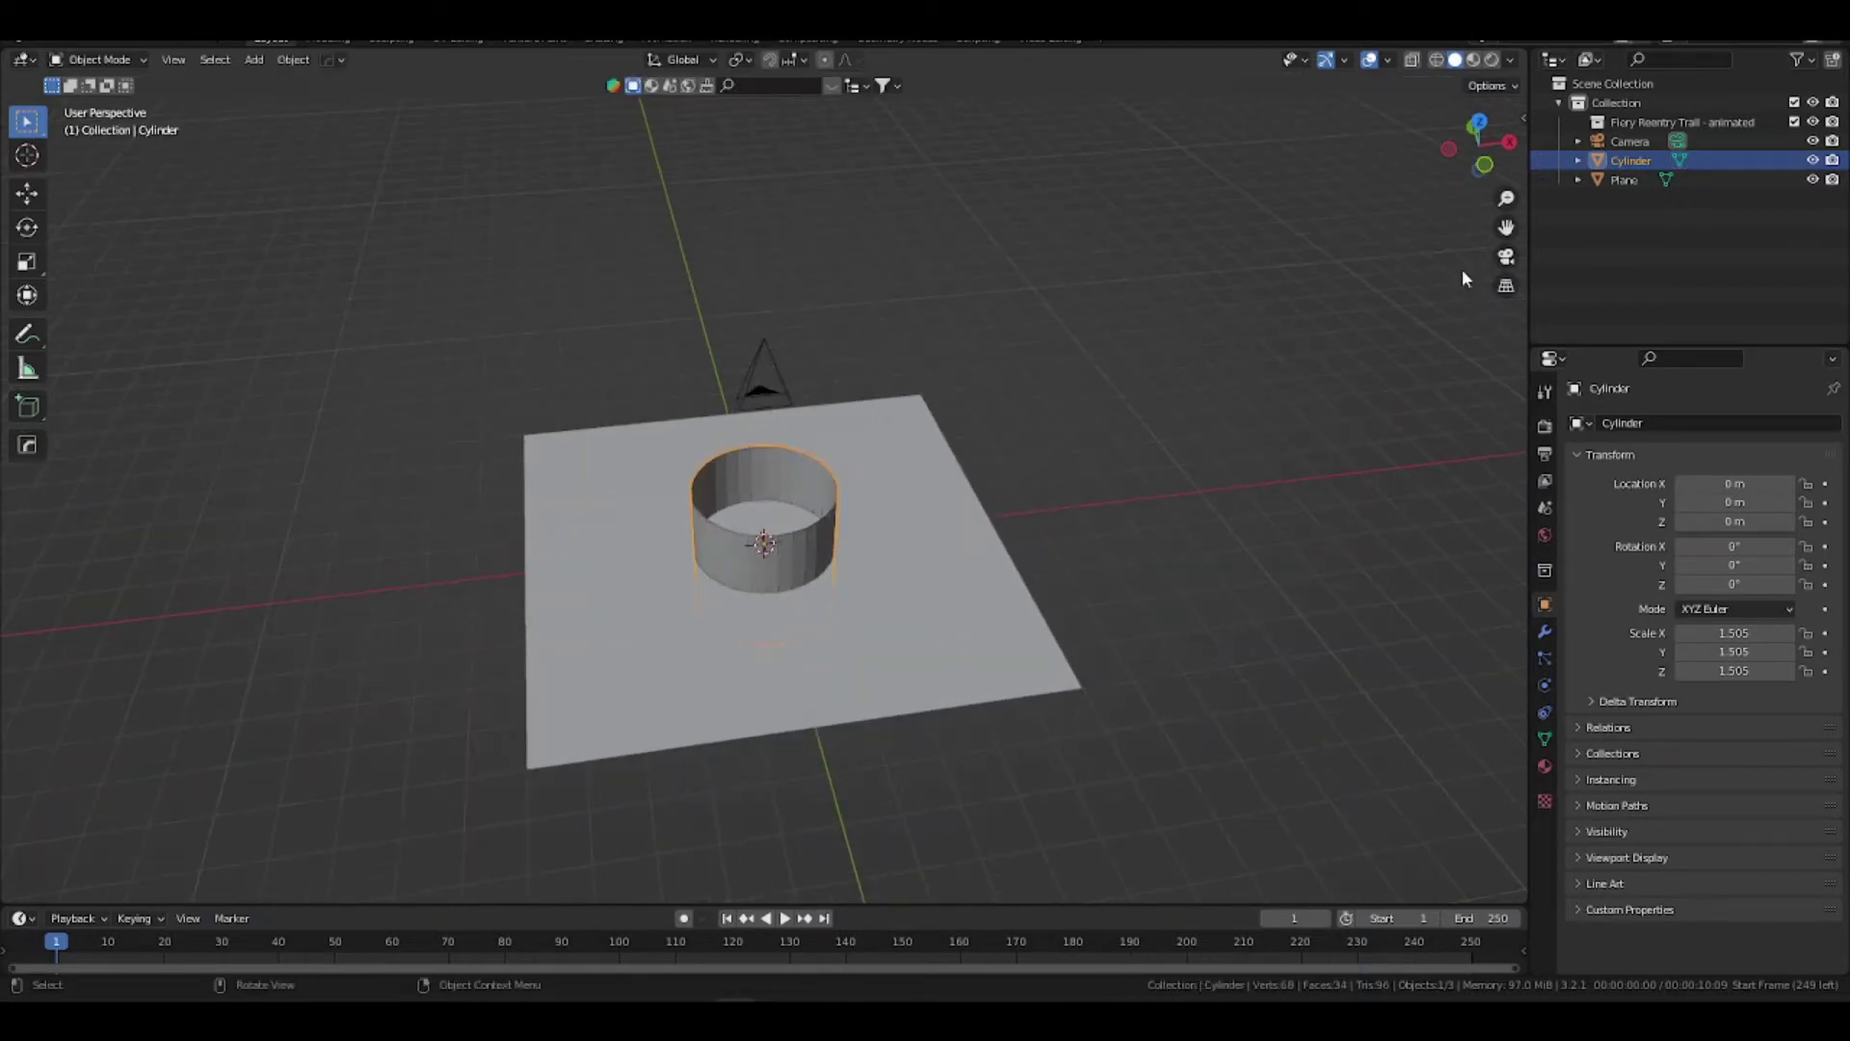
Stretch the cylinder along Z and narrow it to 0.604 width in camera view
{"action": "left_click", "coordinate": [1506, 257]}
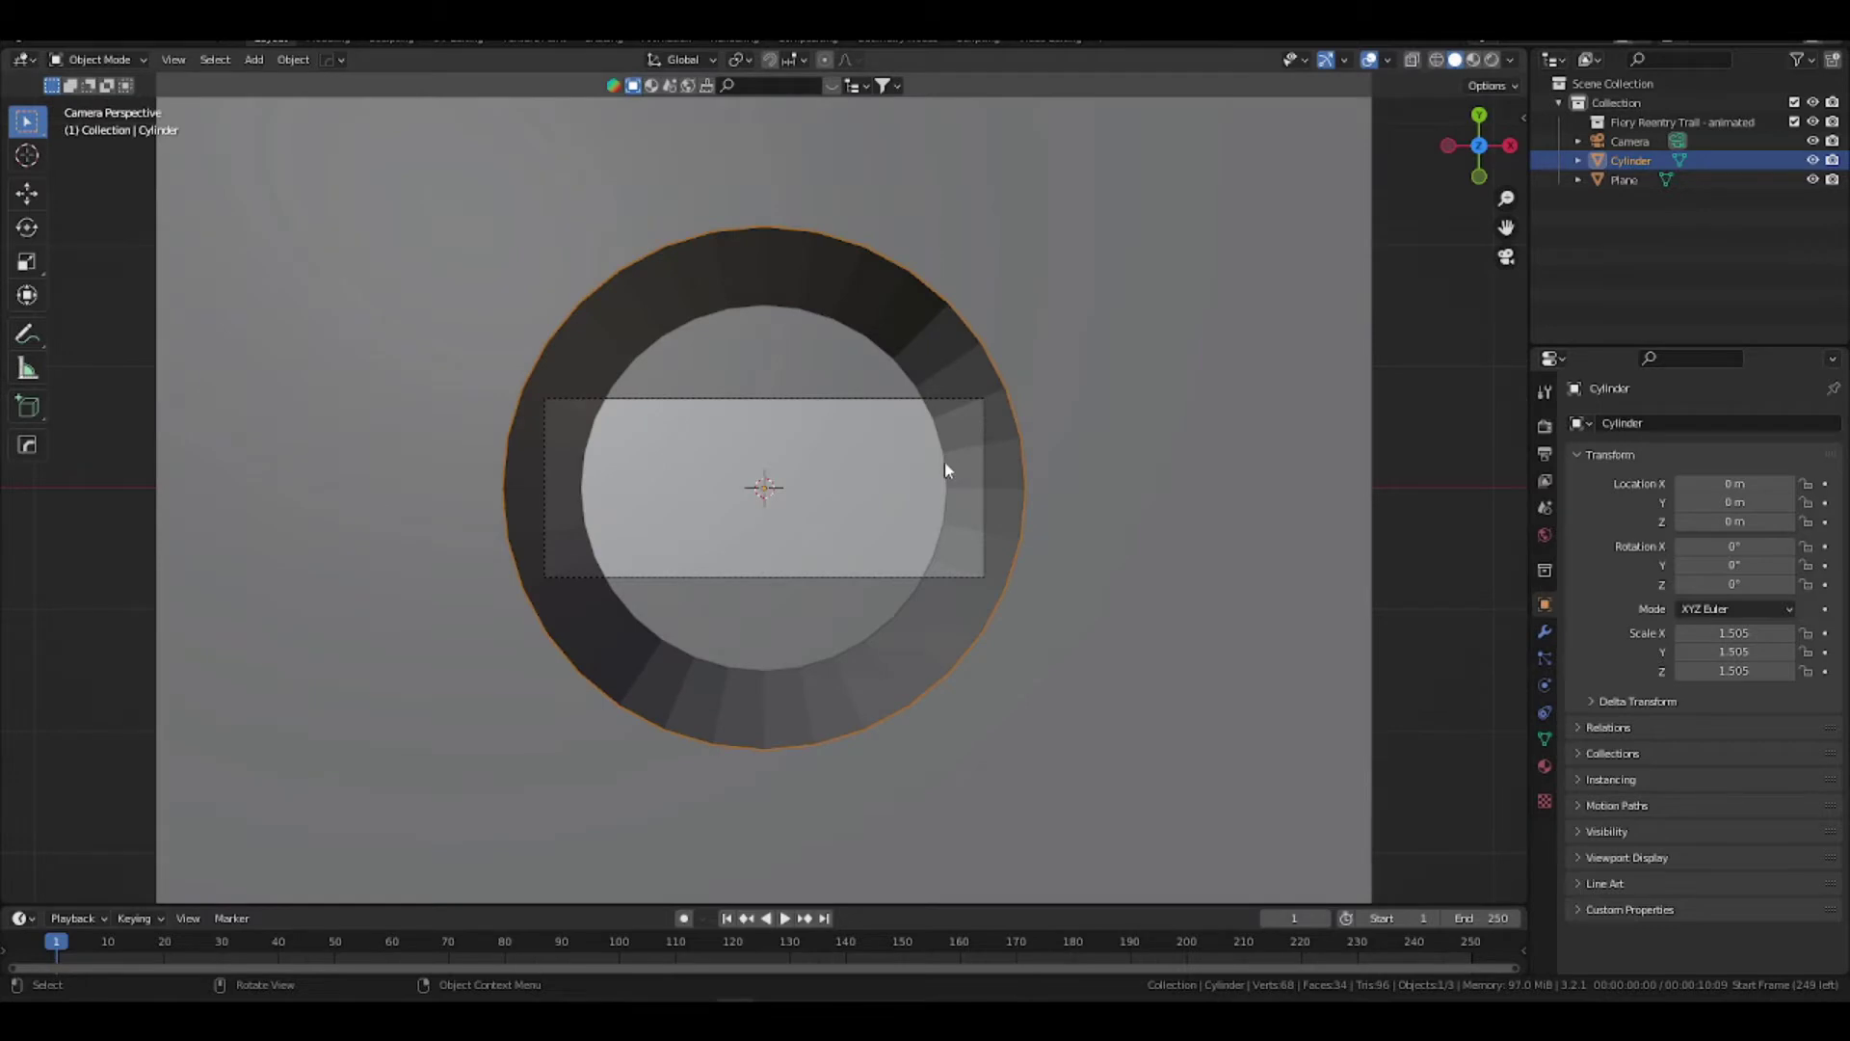
{"action": "key", "text": "s"}
{"action": "key", "text": "z"}
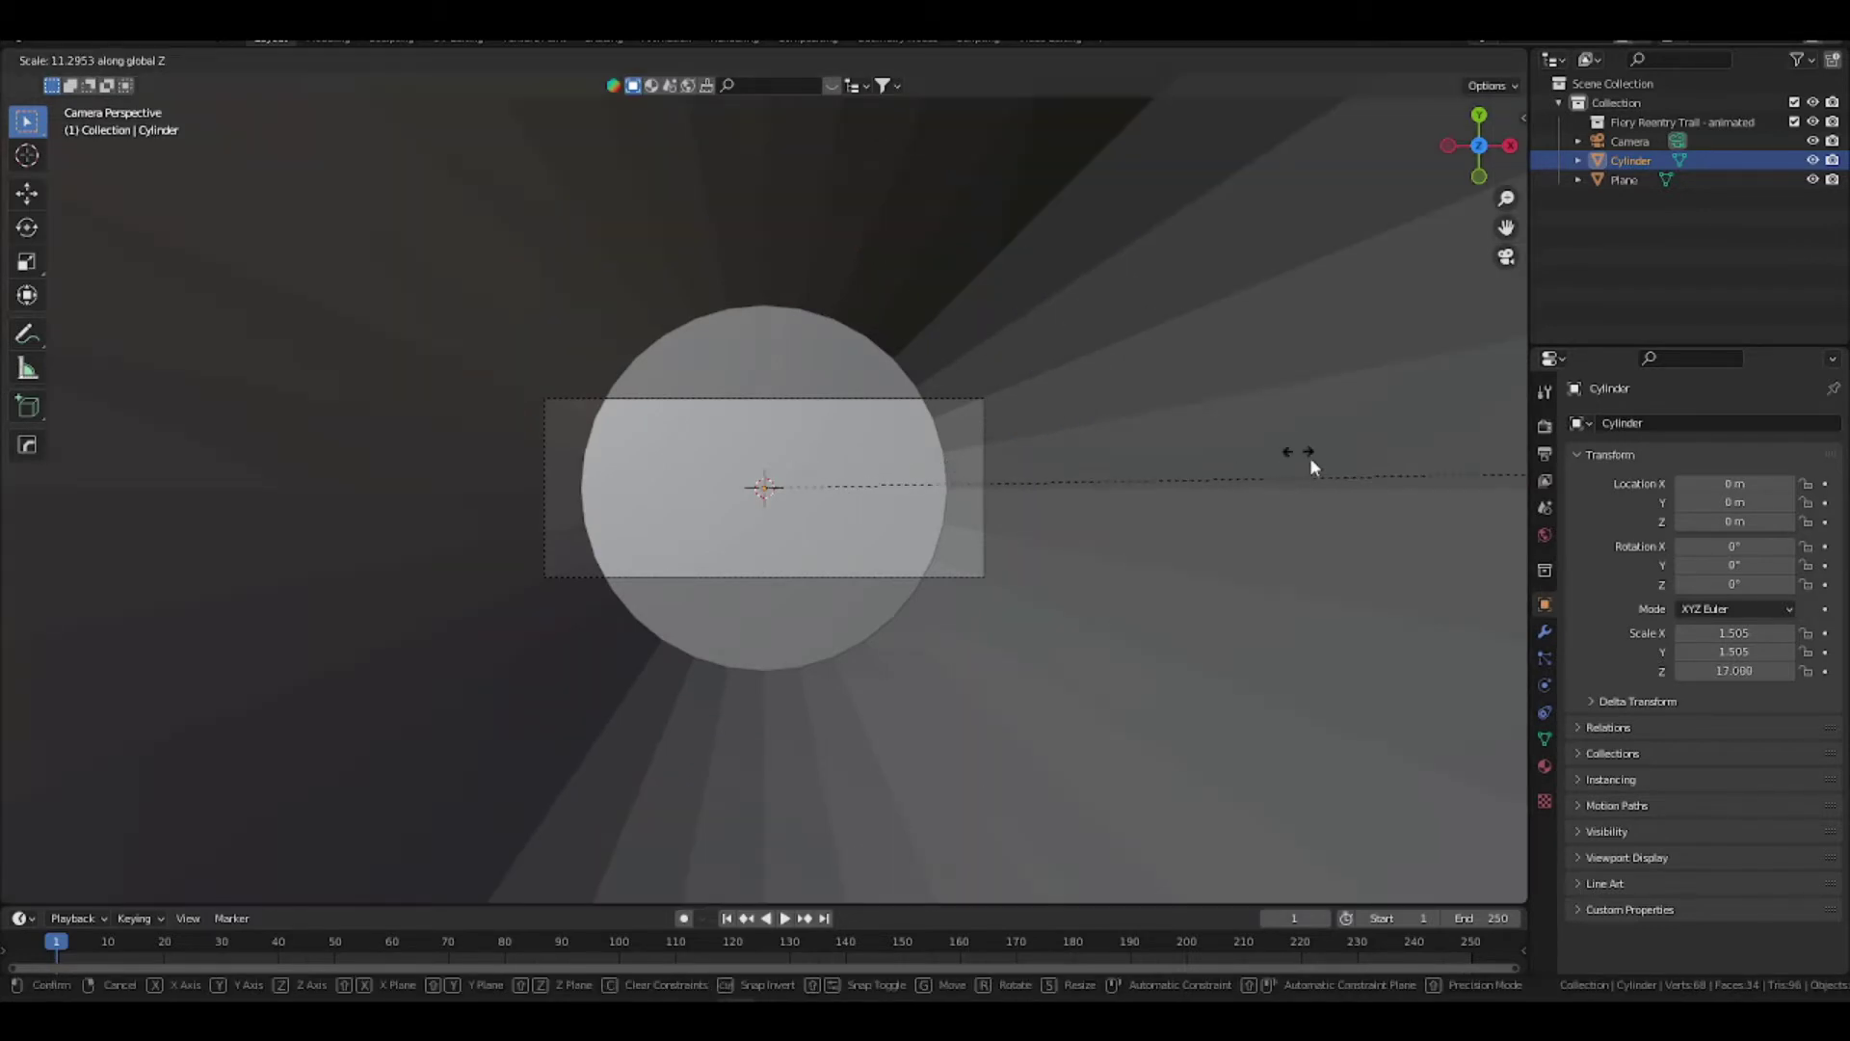
{"action": "left_click", "coordinate": [1312, 460]}
{"action": "key", "text": "s"}
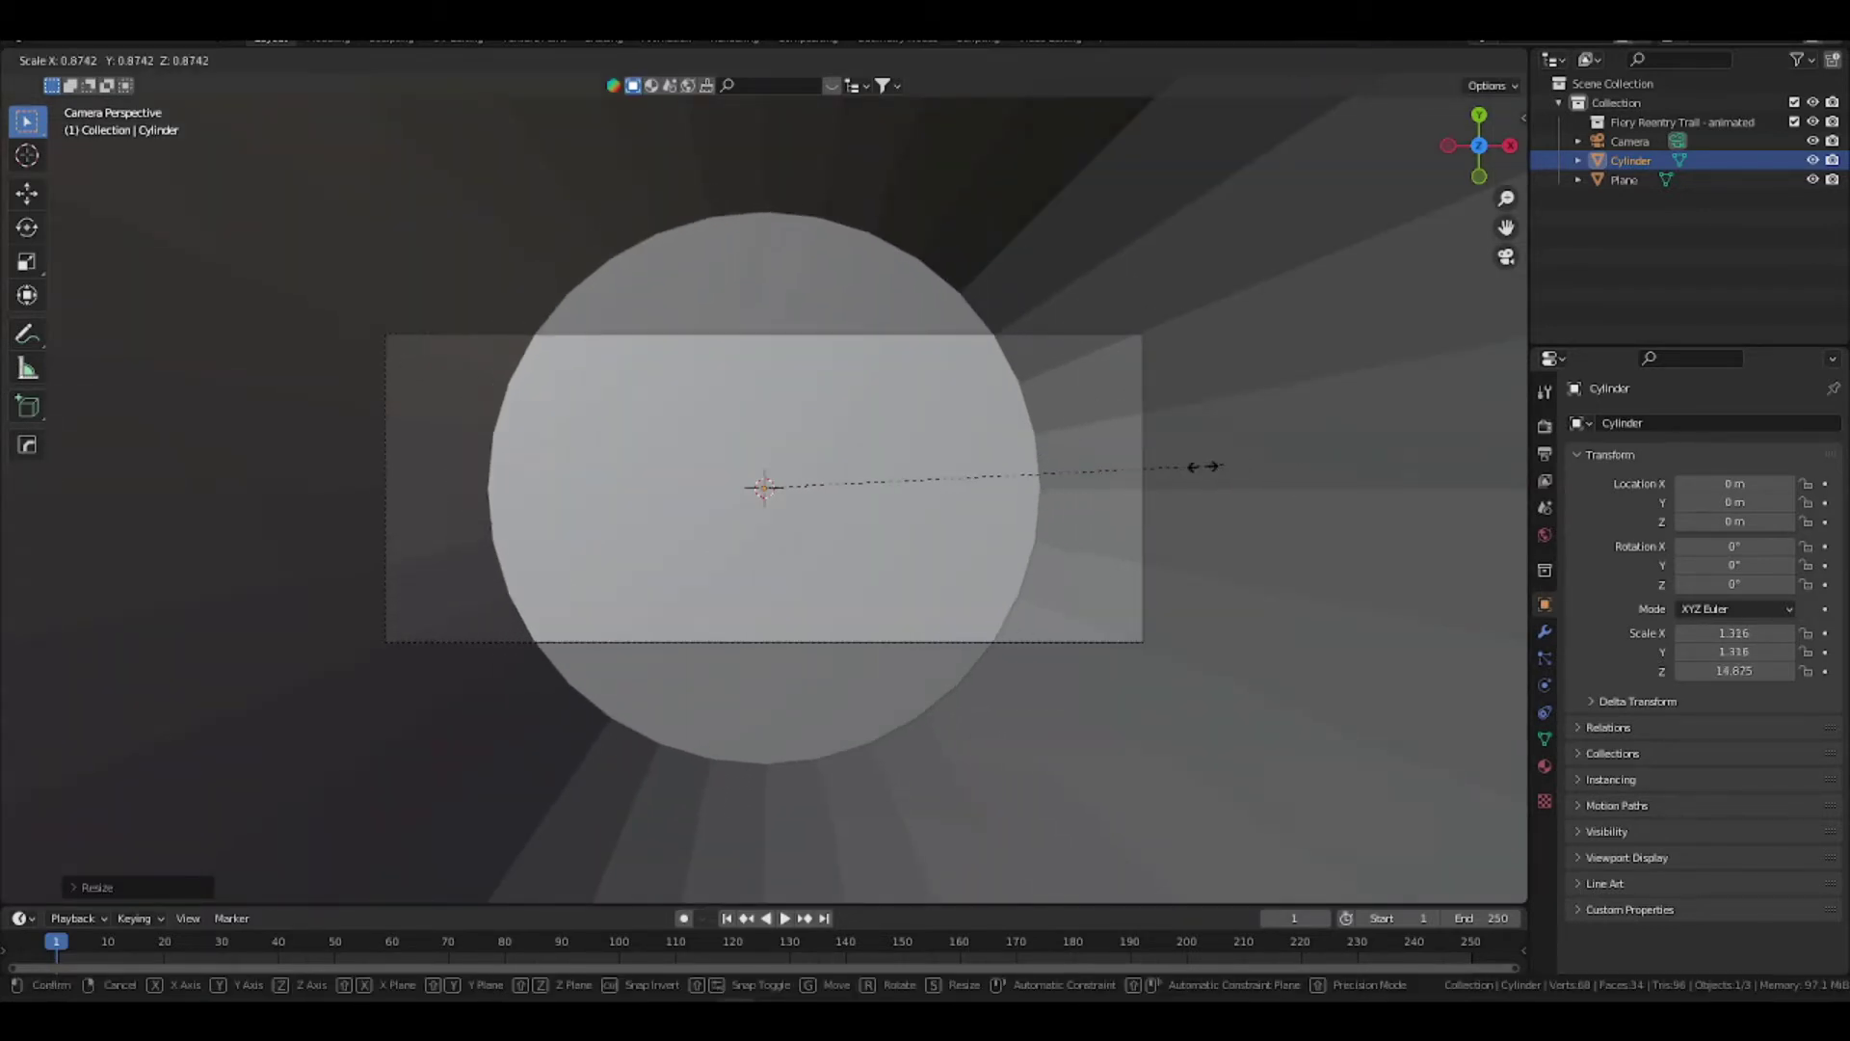
{"action": "left_click", "coordinate": [1028, 475]}
{"action": "scroll", "coordinate": [885, 427], "scroll_direction": "up", "scroll_amount": 2}
{"action": "key", "text": "s"}
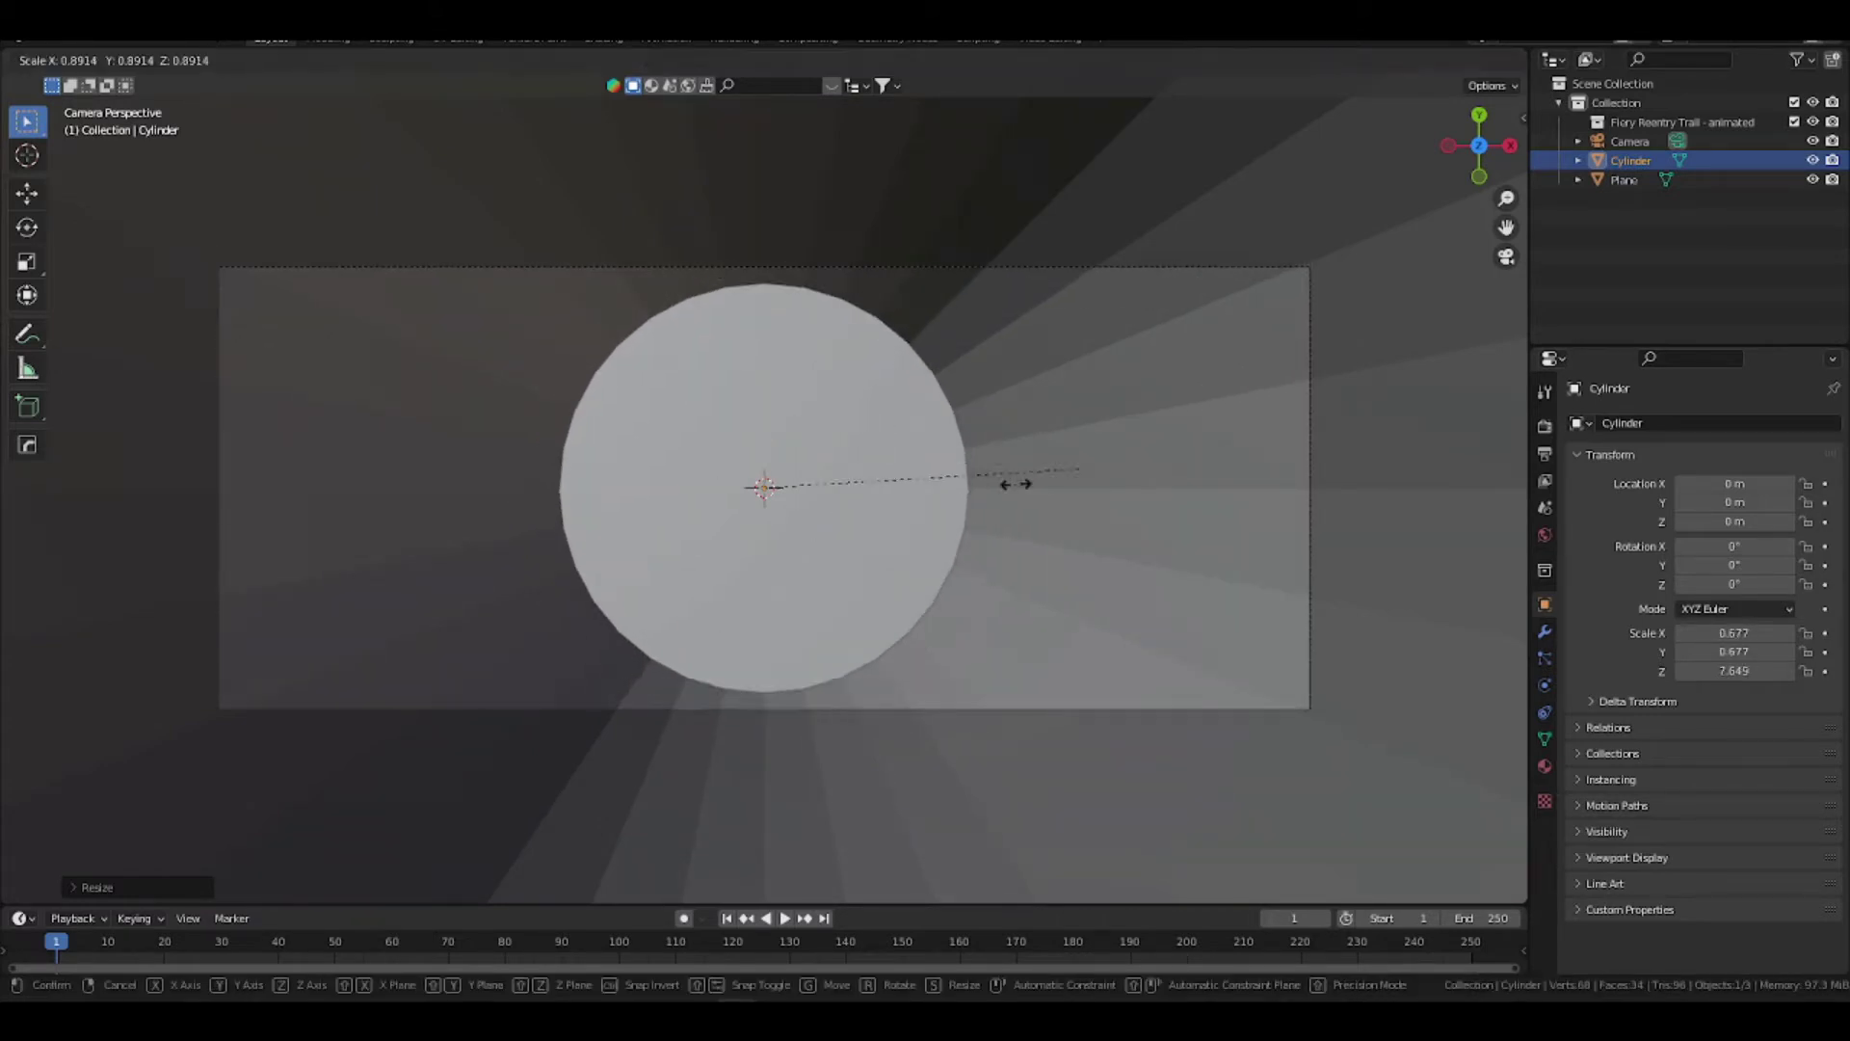
{"action": "left_click", "coordinate": [1031, 472]}
{"action": "scroll", "coordinate": [1026, 466], "scroll_direction": "up", "scroll_amount": 1}
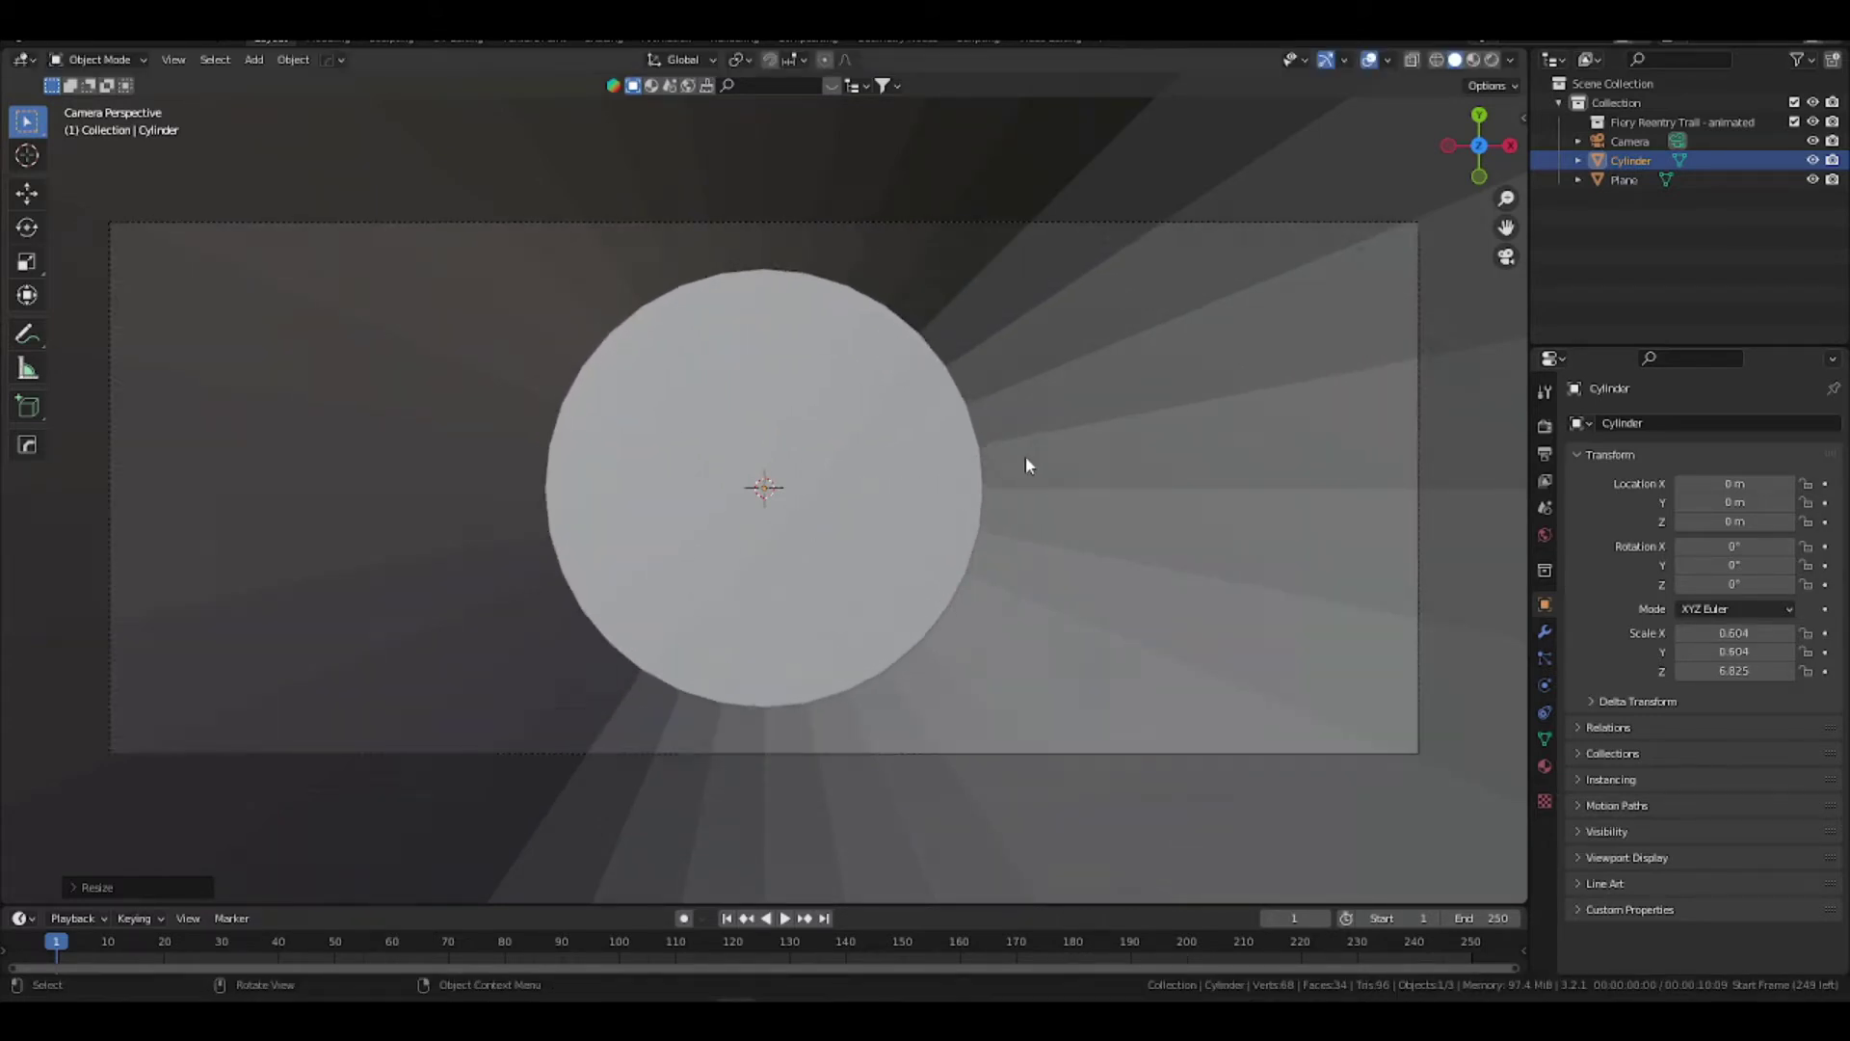
{"action": "scroll", "coordinate": [885, 425], "scroll_direction": "up", "scroll_amount": 2}
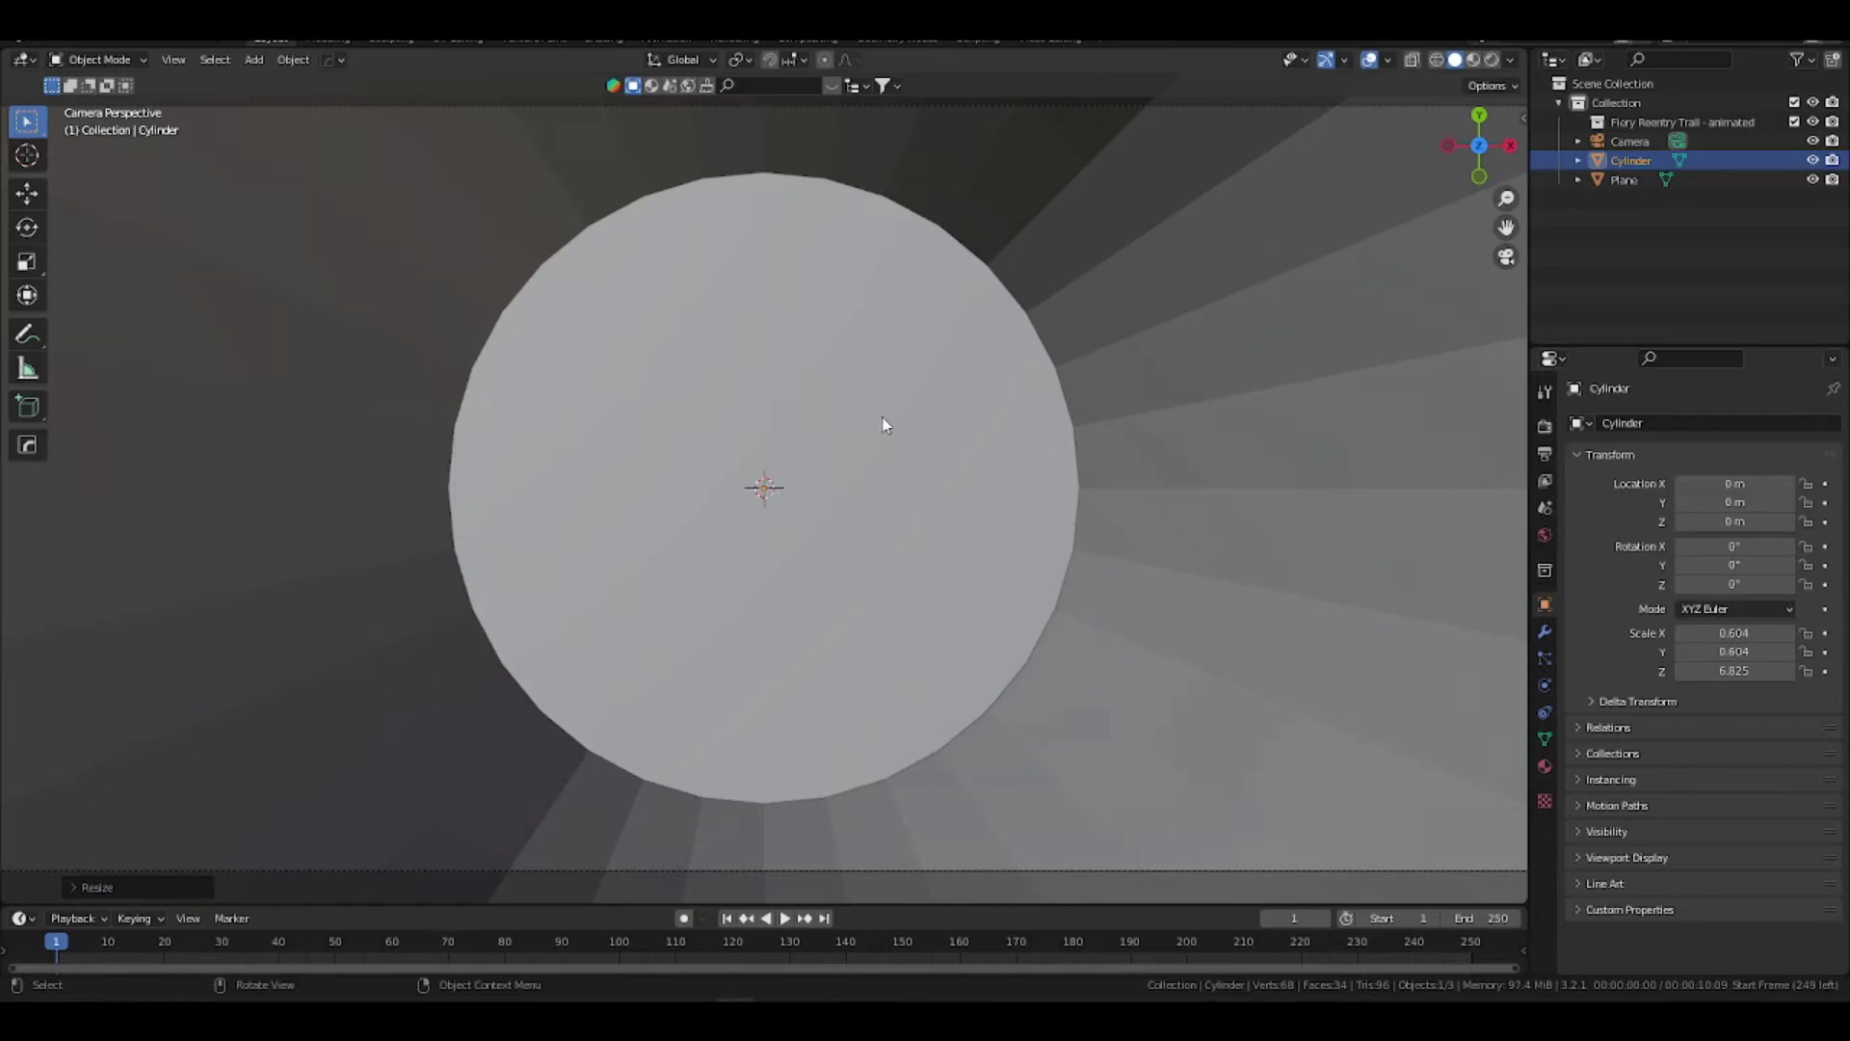
{"action": "left_click", "coordinate": [796, 443]}
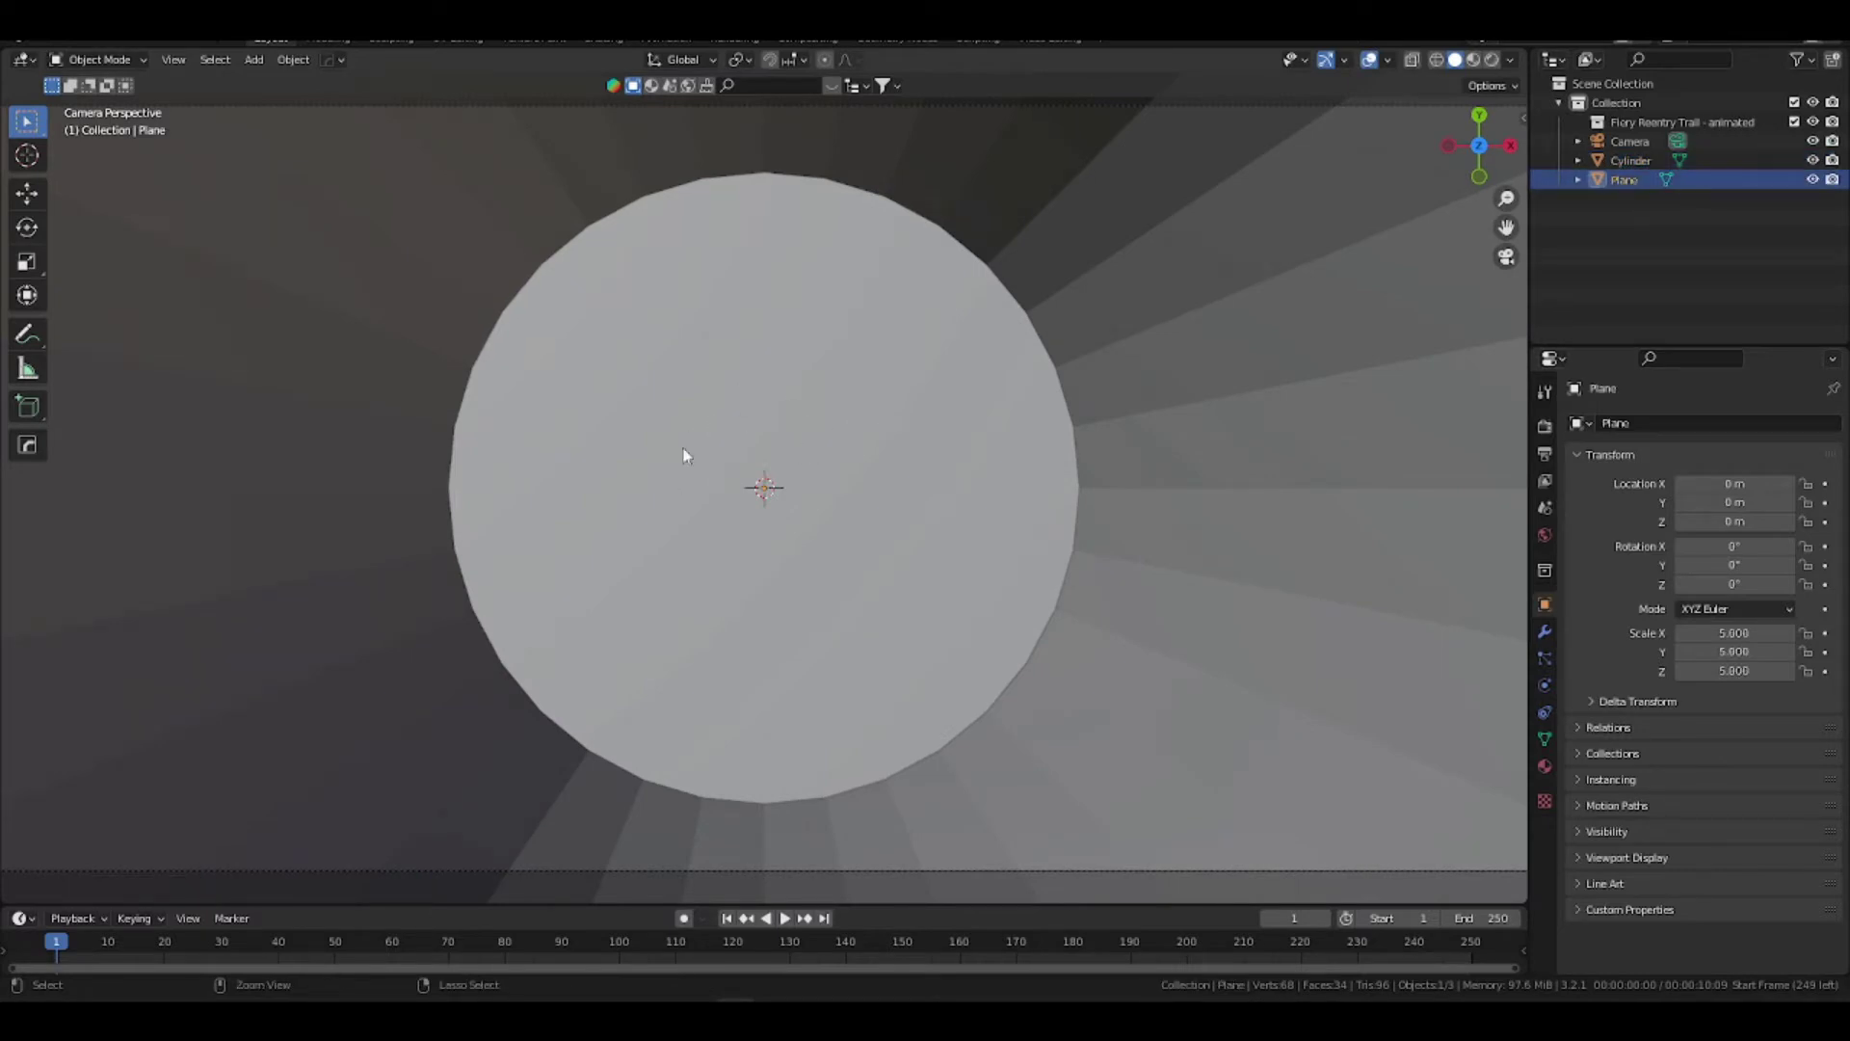
Save the scene with Ctrl+S under the file name 'yt stuff'
{"action": "key", "text": "ctrl+s"}
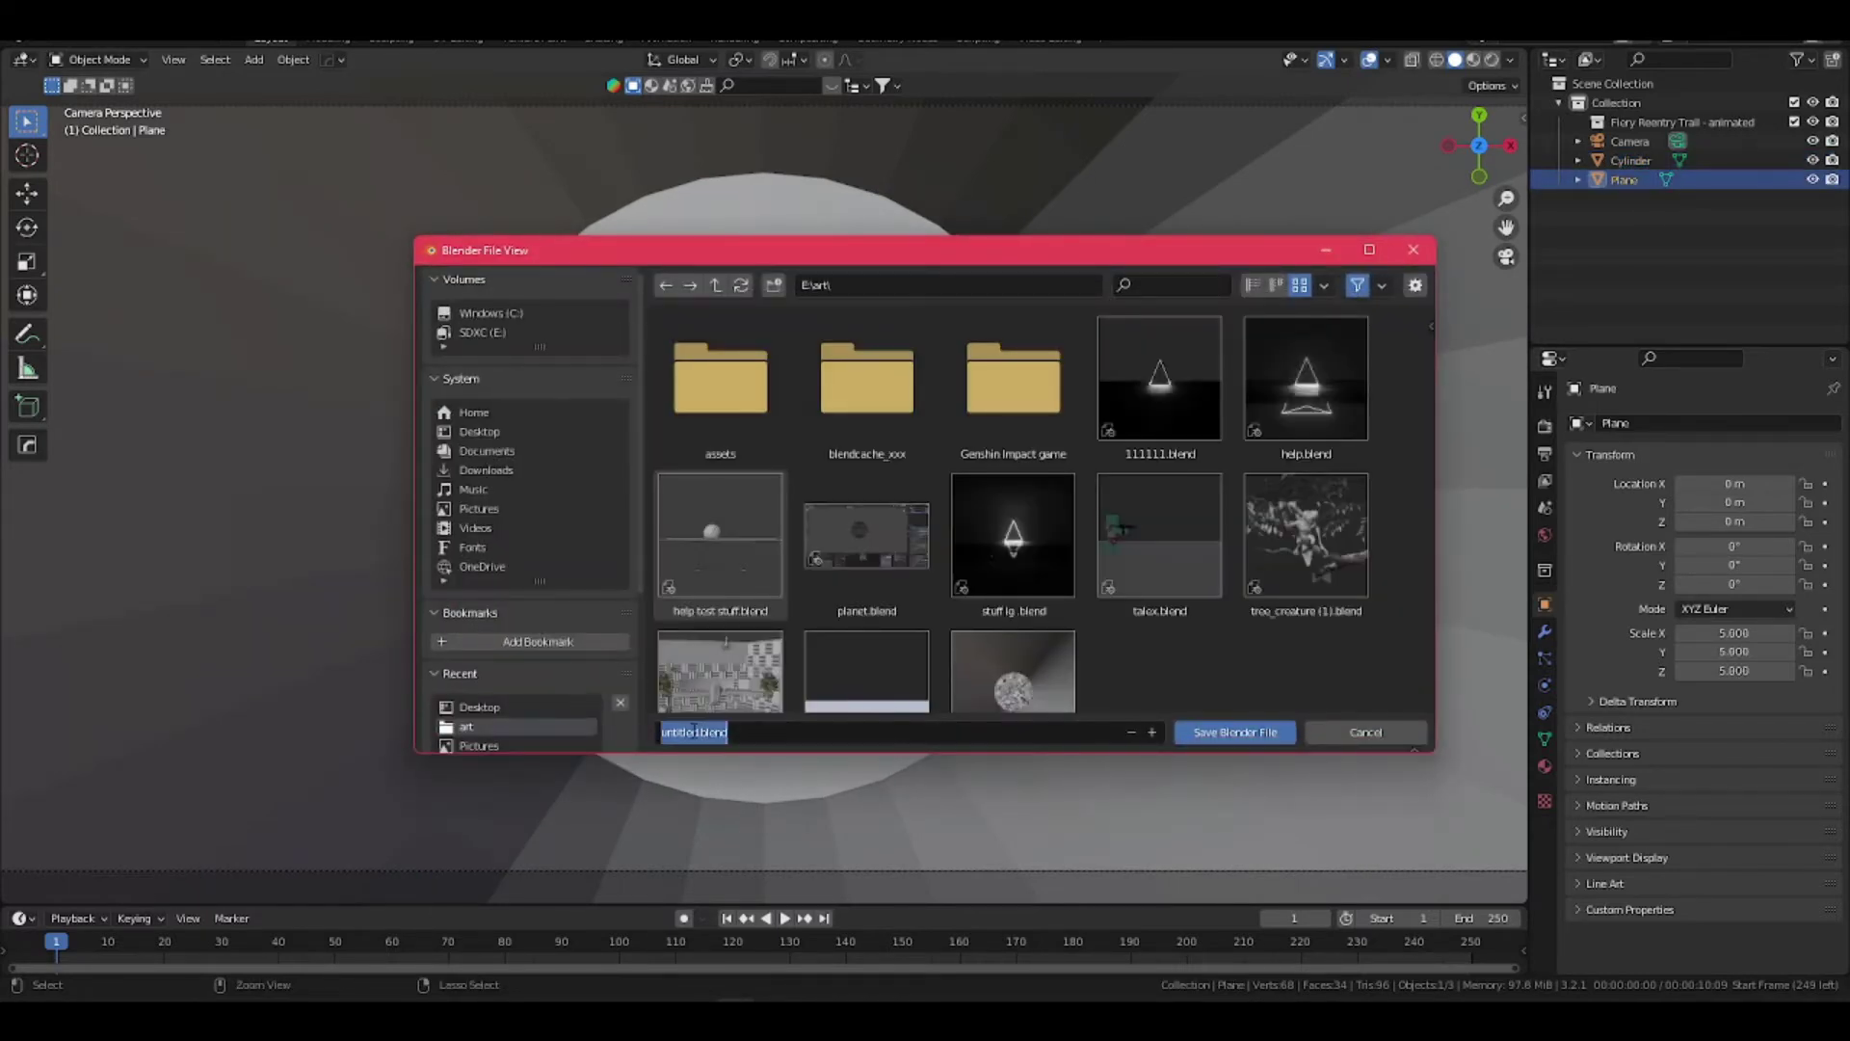
{"action": "type", "text": "yt stuff"}
{"action": "key", "text": "Return"}
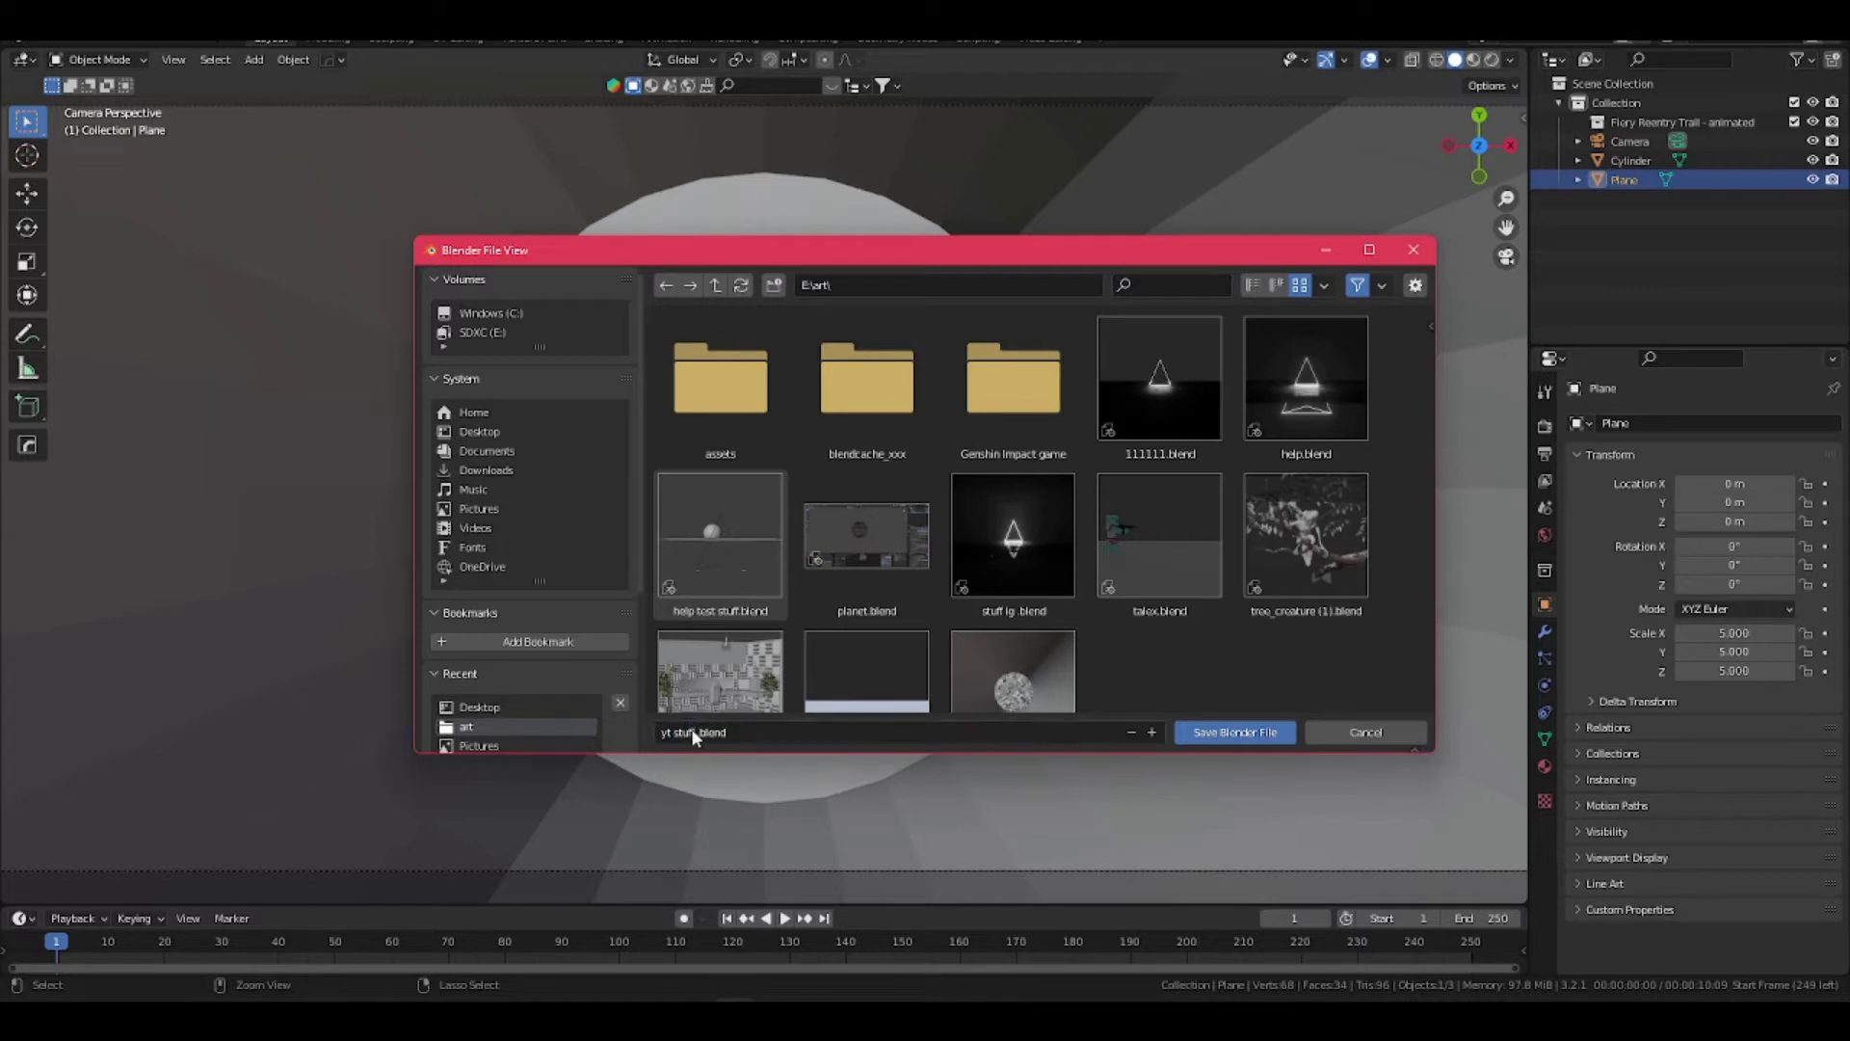
{"action": "left_click", "coordinate": [1203, 735]}
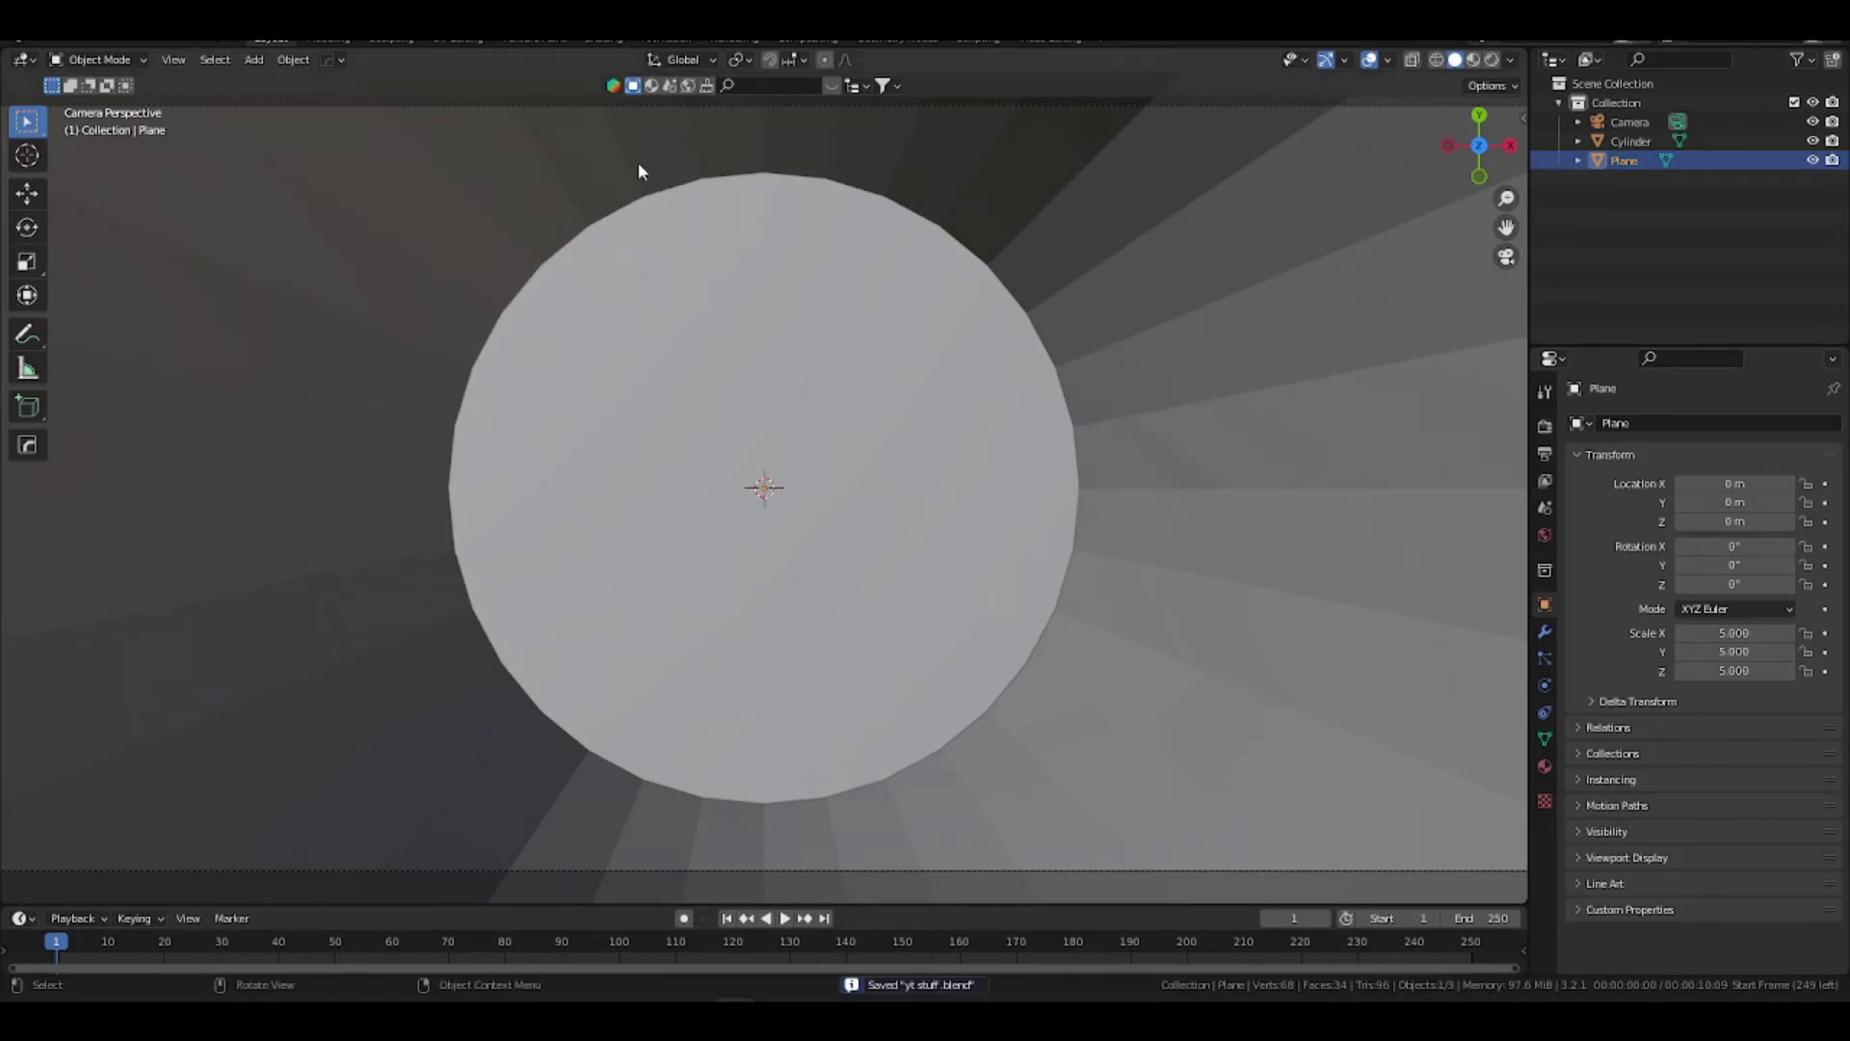
Switch to Rendered shading and give the plane a new Emission material with strength 150
{"action": "left_click", "coordinate": [1491, 61]}
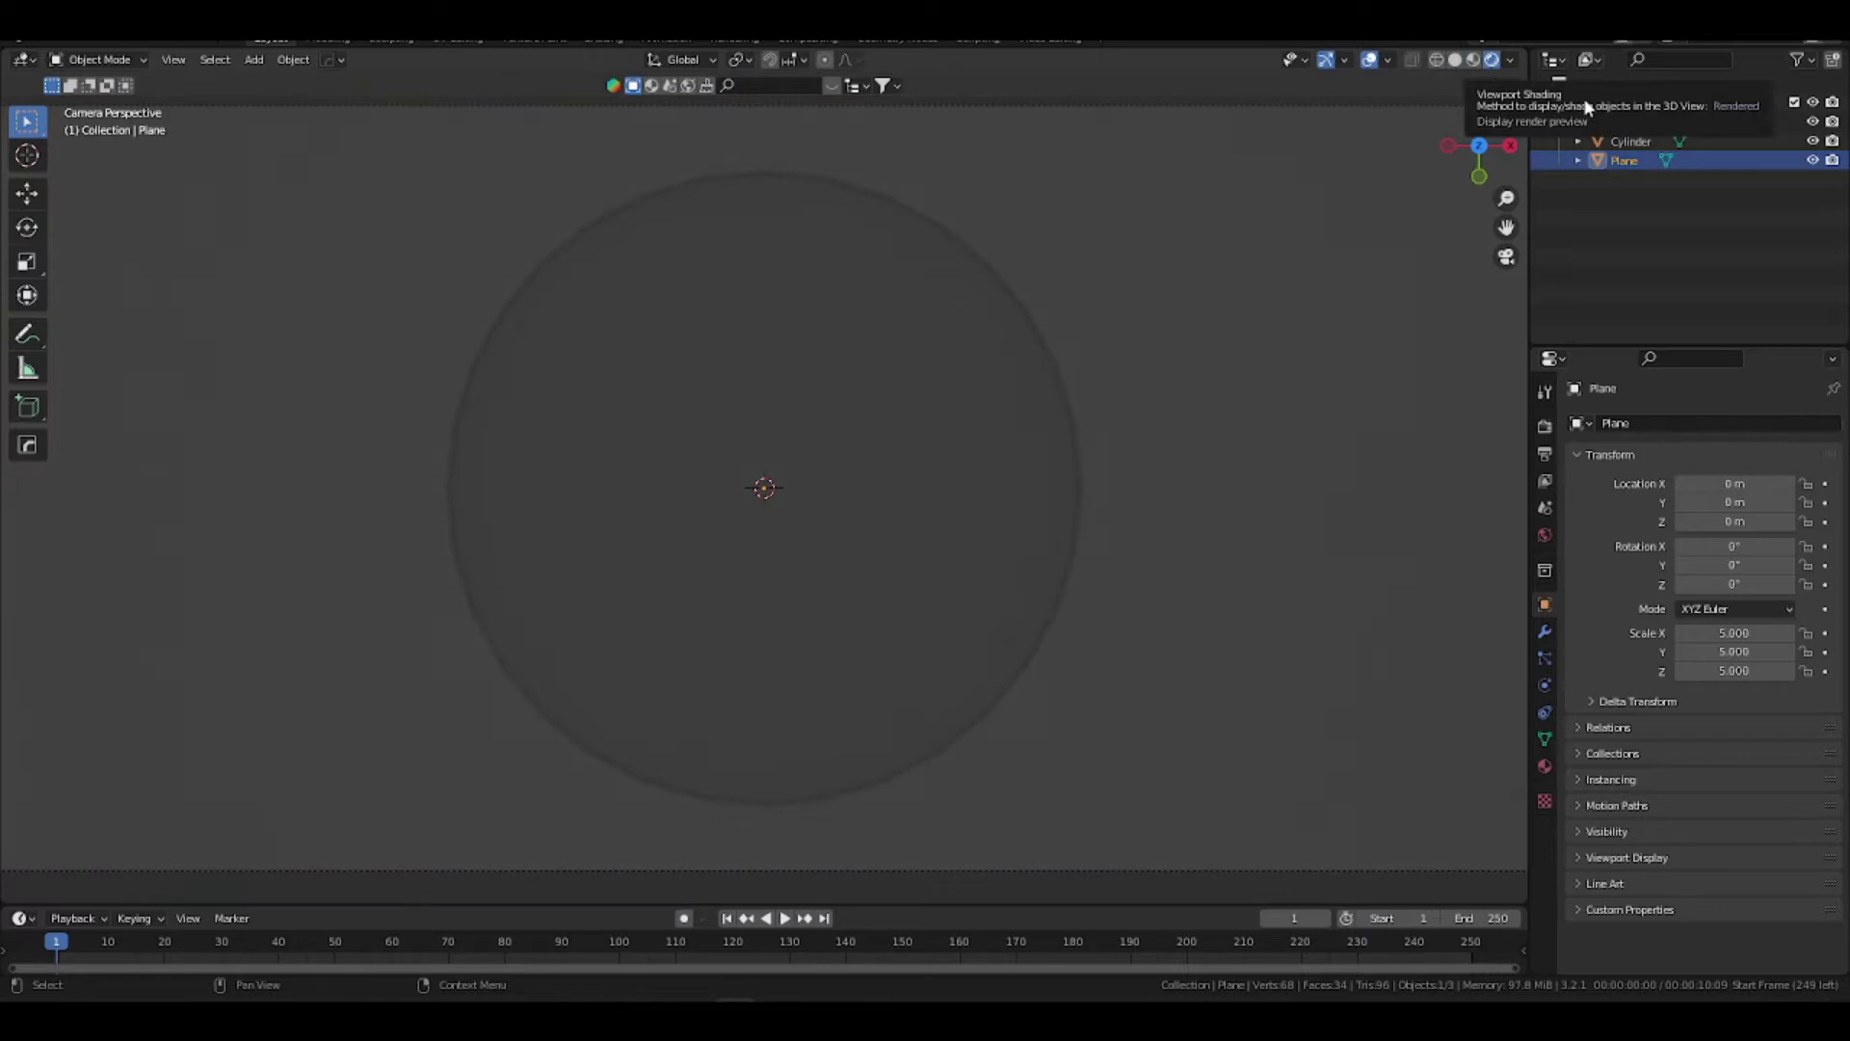
{"action": "left_click", "coordinate": [1545, 766]}
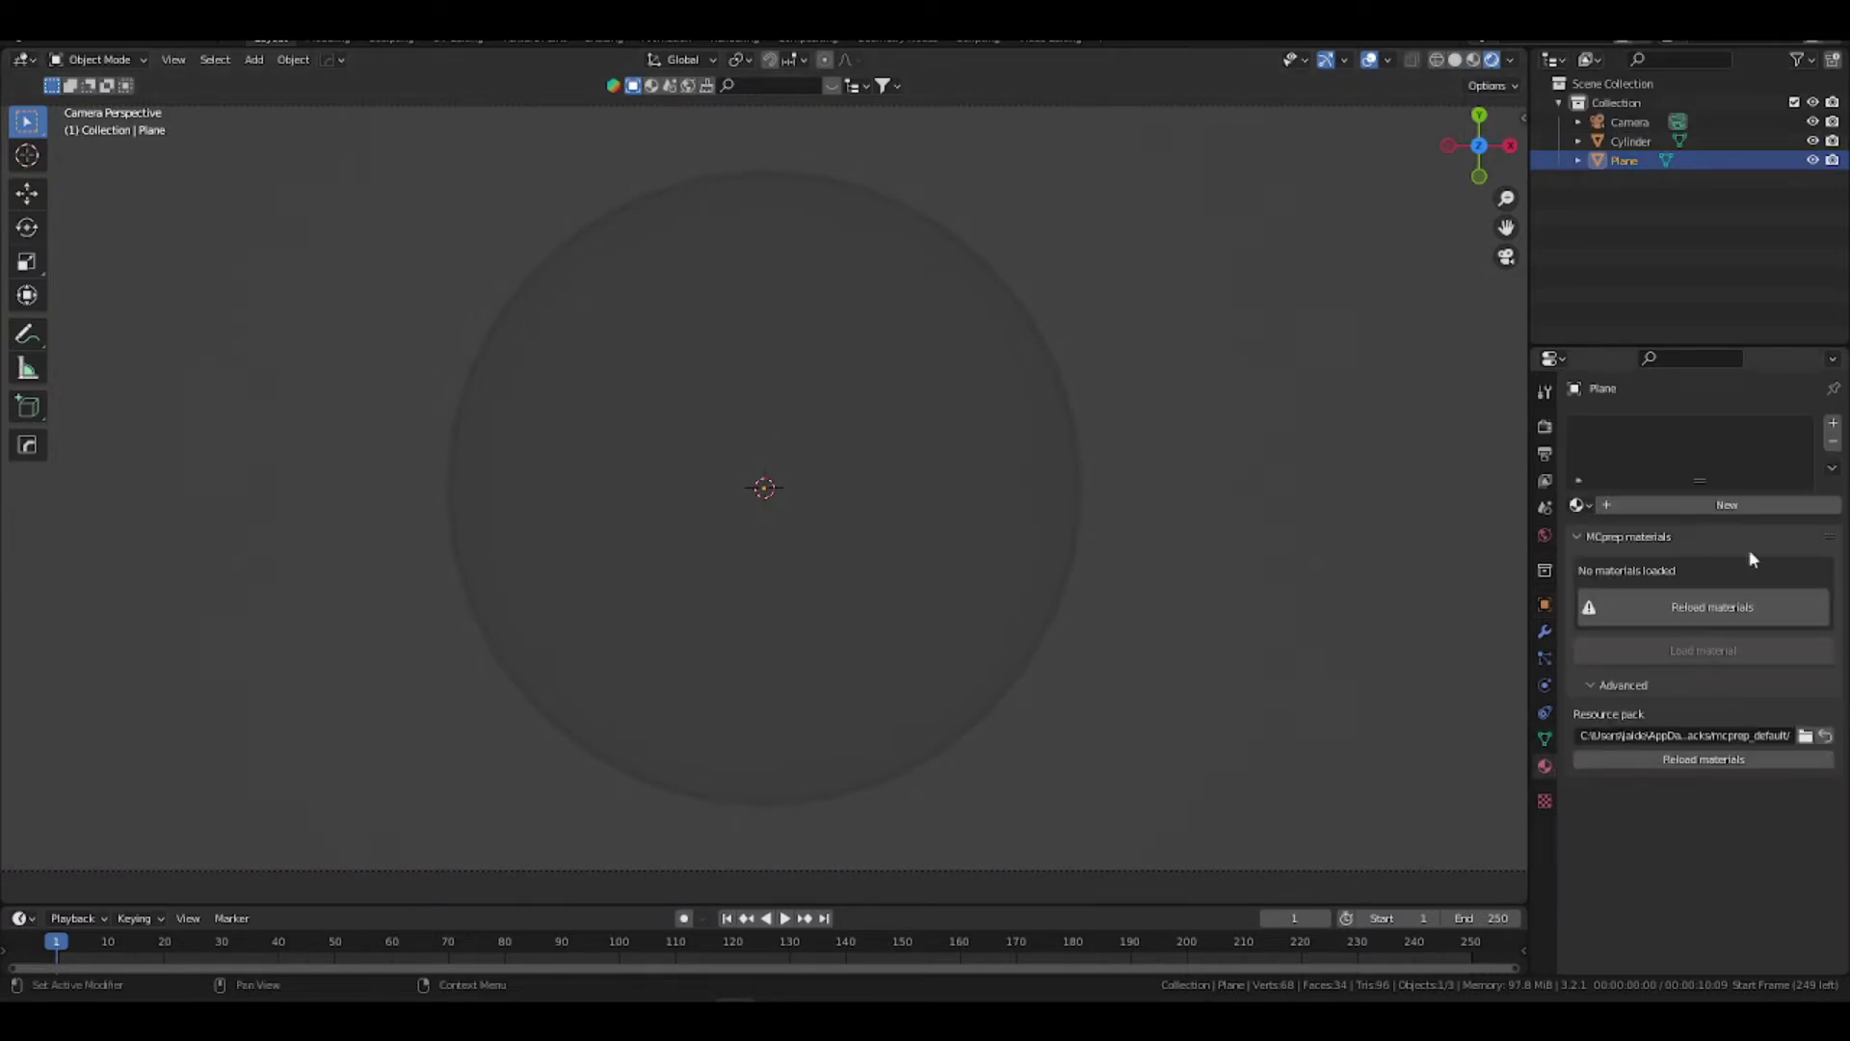
{"action": "left_click", "coordinate": [1728, 503]}
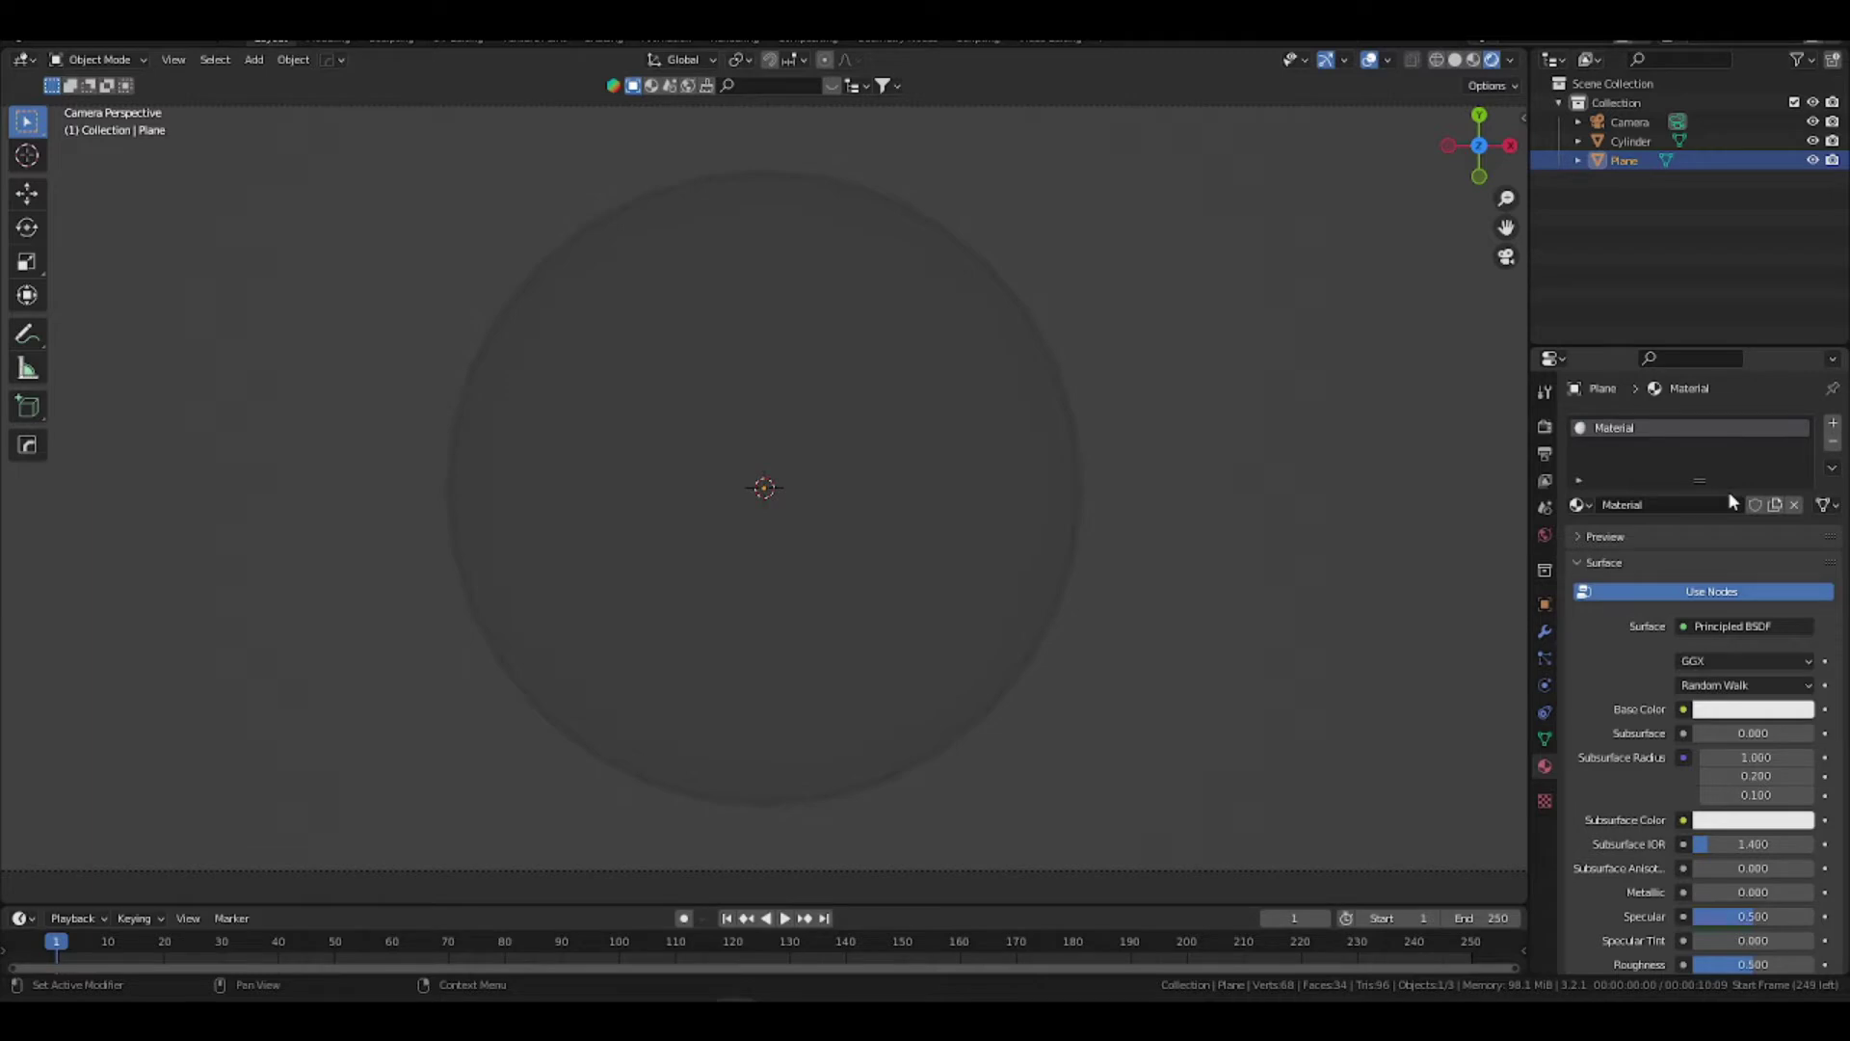
{"action": "left_click", "coordinate": [1695, 626]}
{"action": "left_click", "coordinate": [1400, 245]}
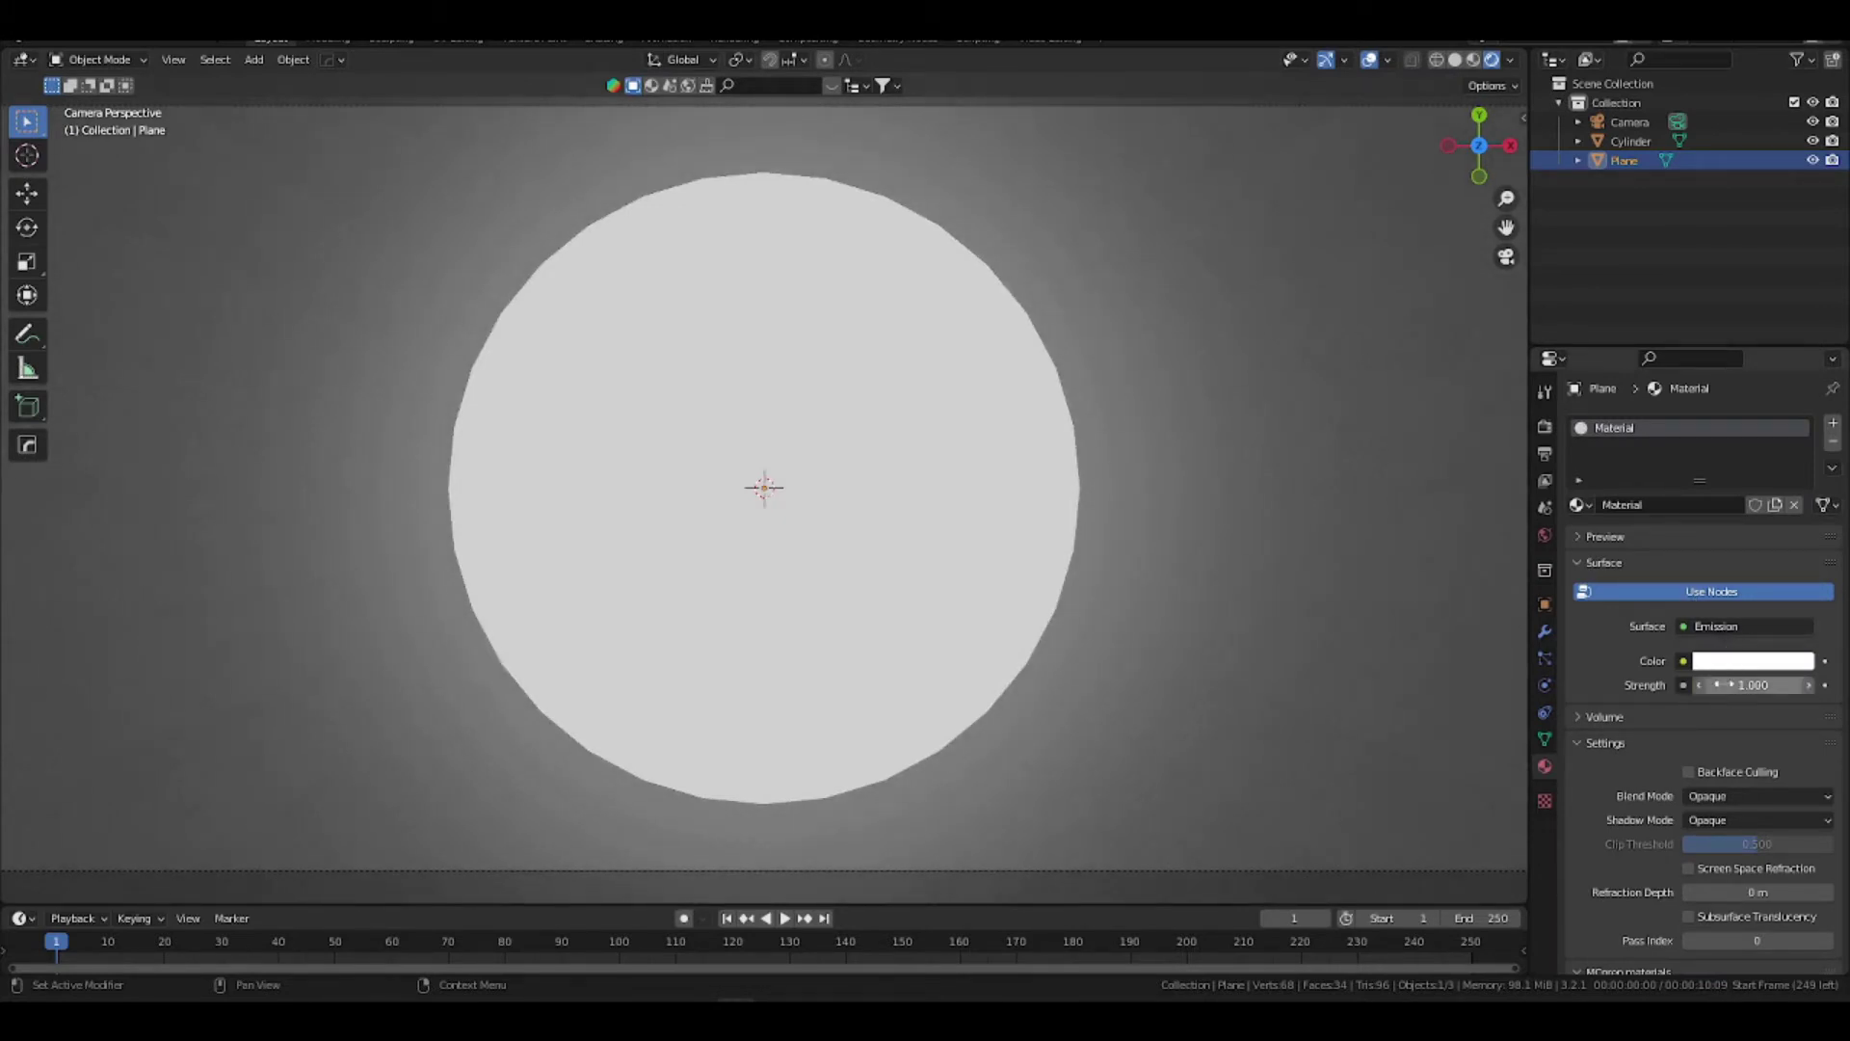
{"action": "double_click", "coordinate": [1730, 684]}
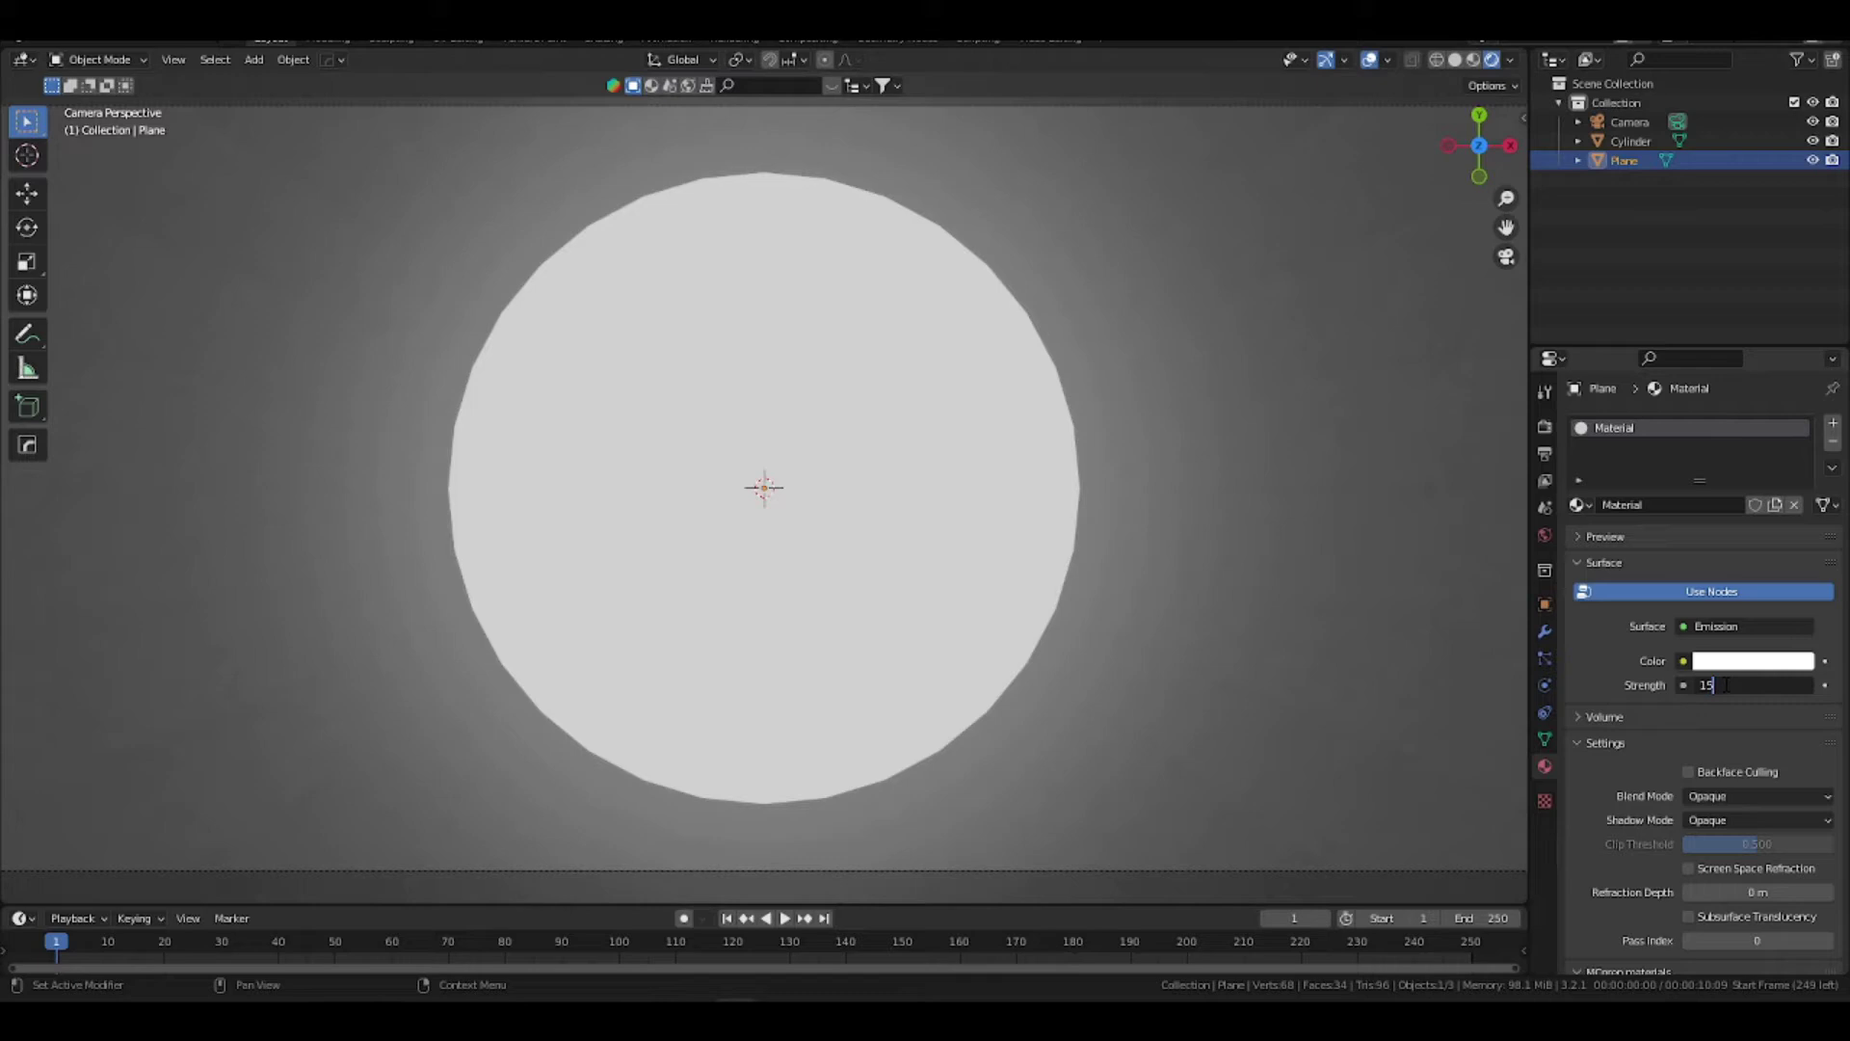
{"action": "key", "text": "Return"}
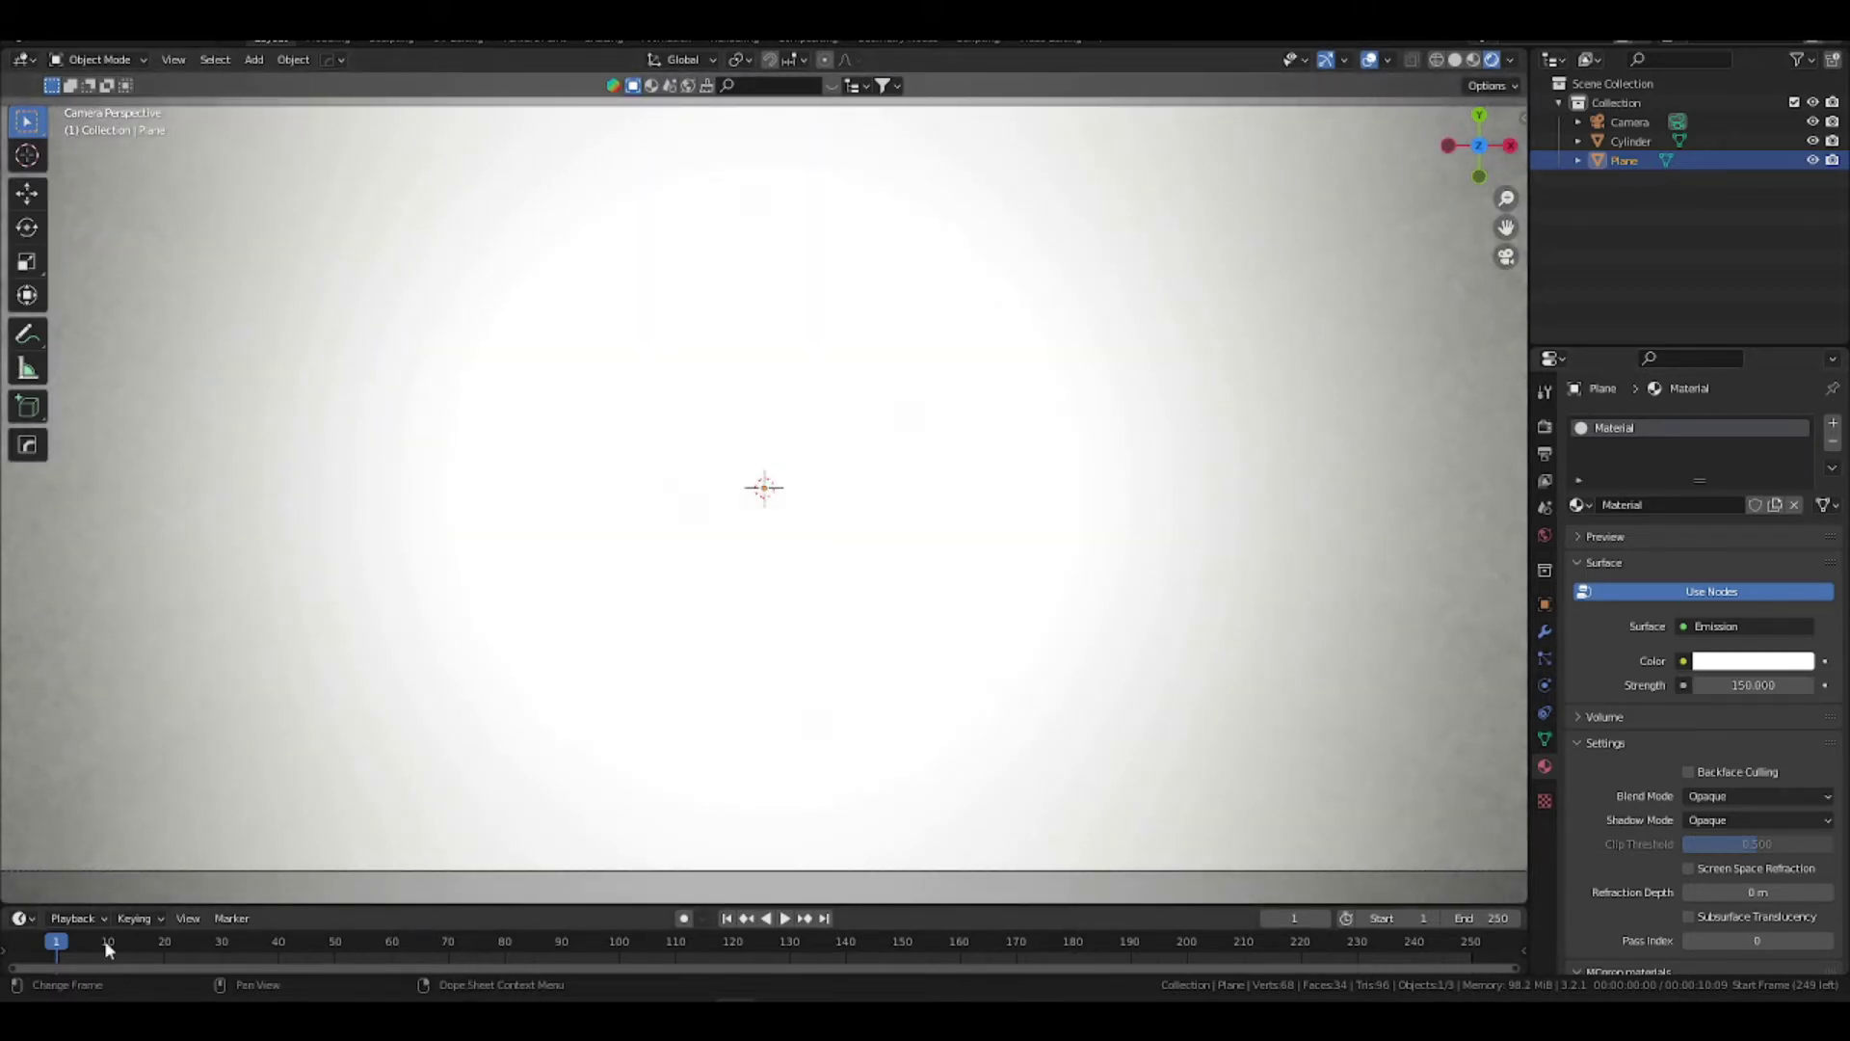
Change the bottom timeline to a Graph Editor and drag its top border up to enlarge it
{"action": "left_click", "coordinate": [23, 918]}
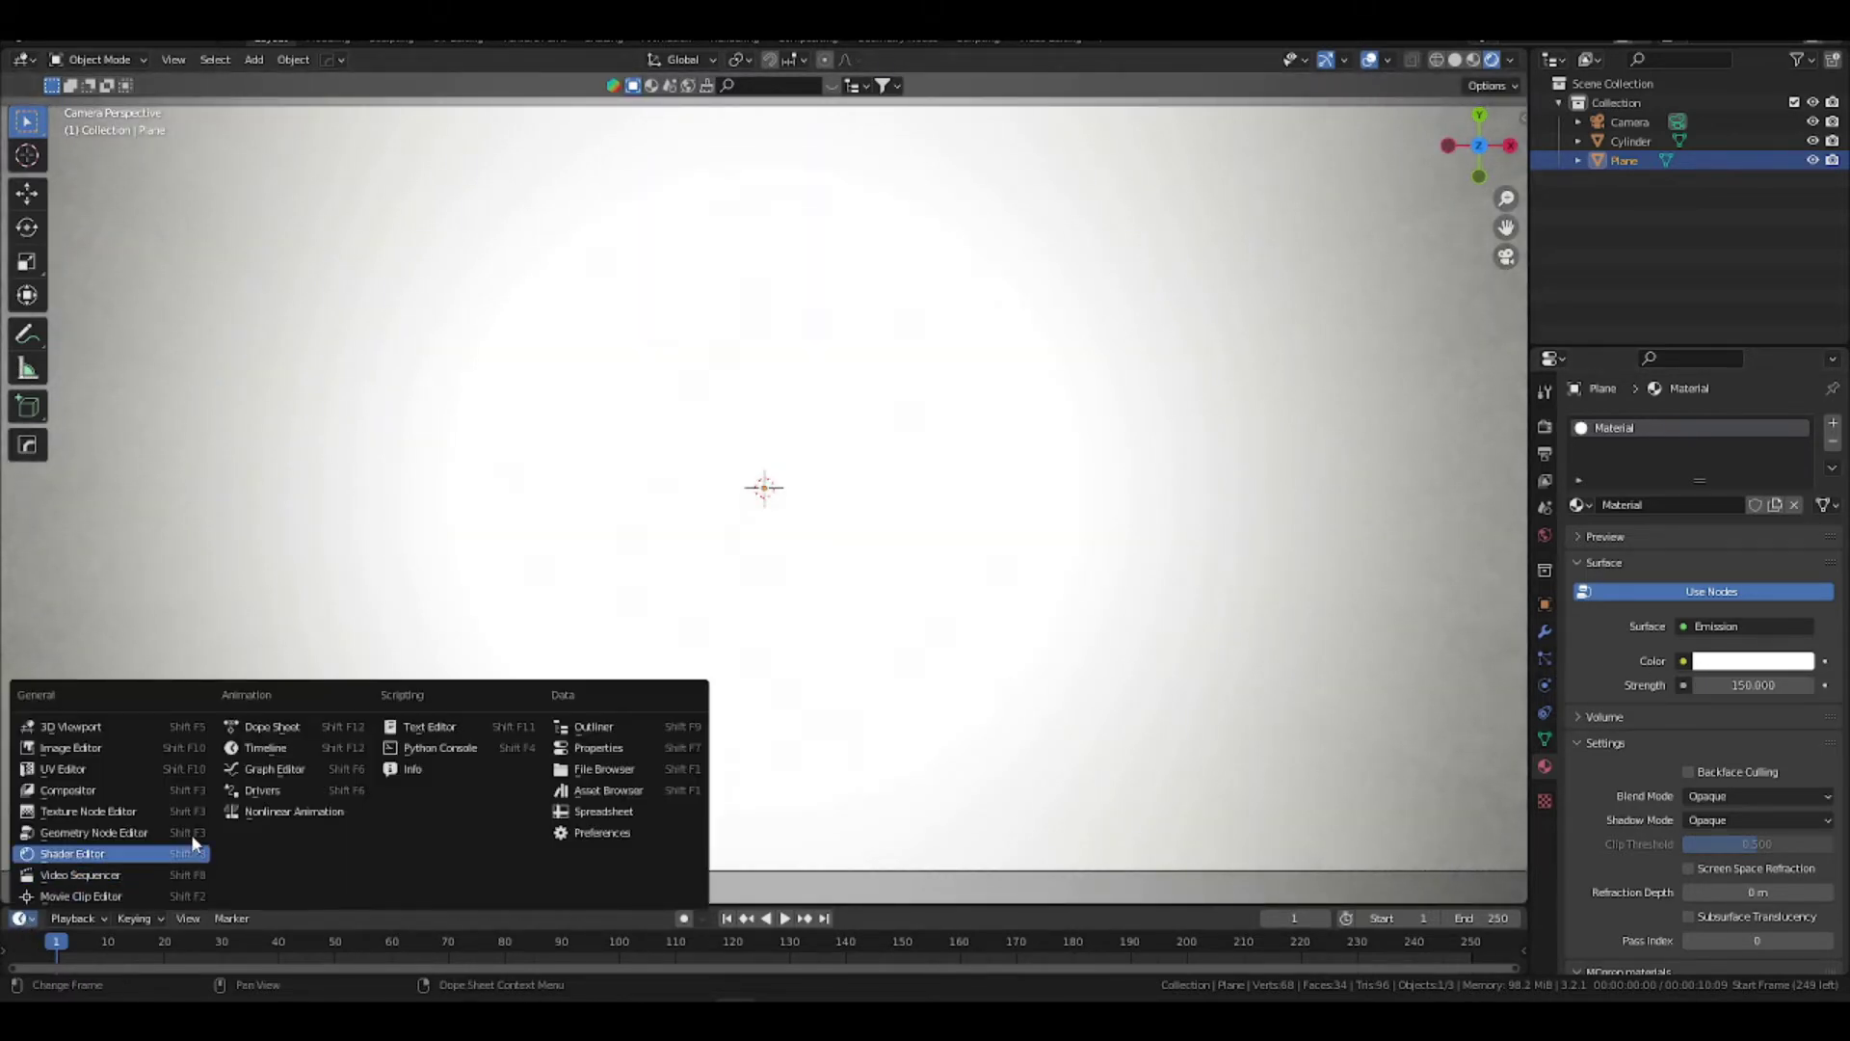
{"action": "left_click", "coordinate": [269, 769]}
{"action": "left_click_drag", "start_coordinate": [397, 906], "coordinate": [408, 713]}
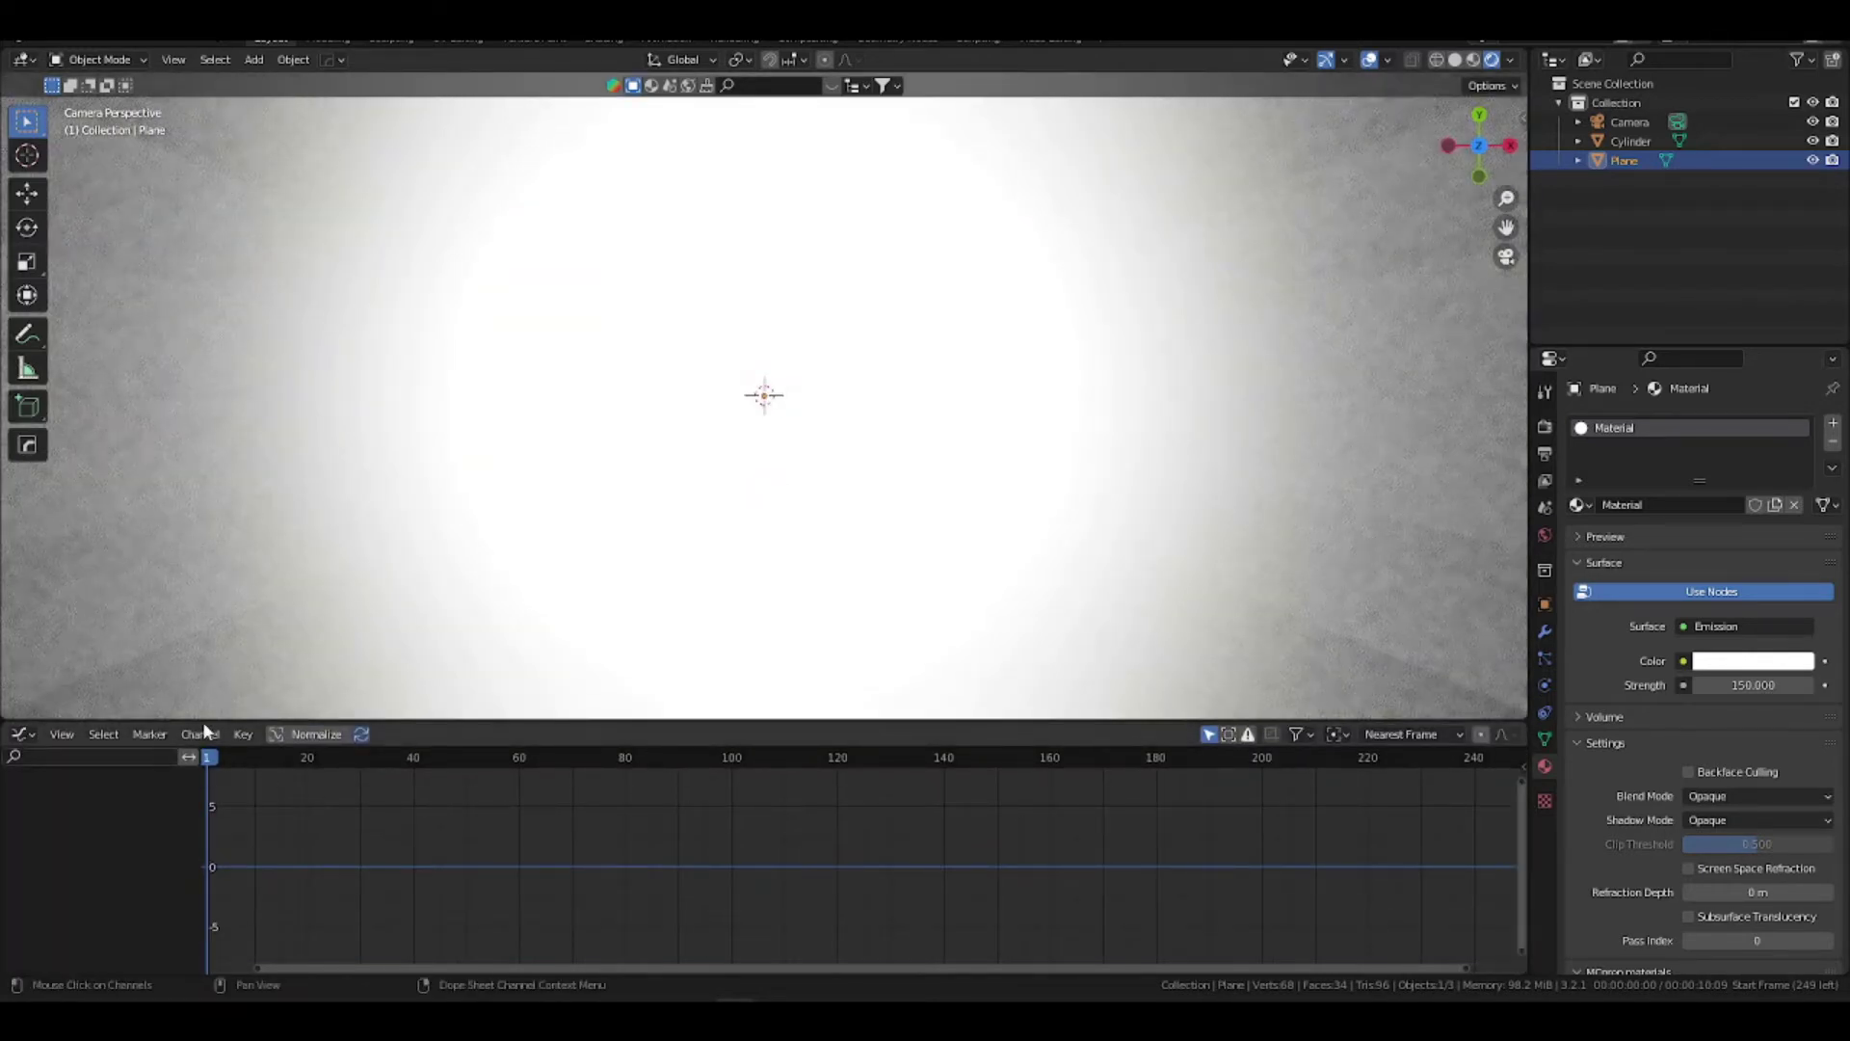
{"action": "left_click", "coordinate": [243, 733]}
At frame 0, insert a keyframe on the emission Strength value
{"action": "left_click", "coordinate": [204, 757]}
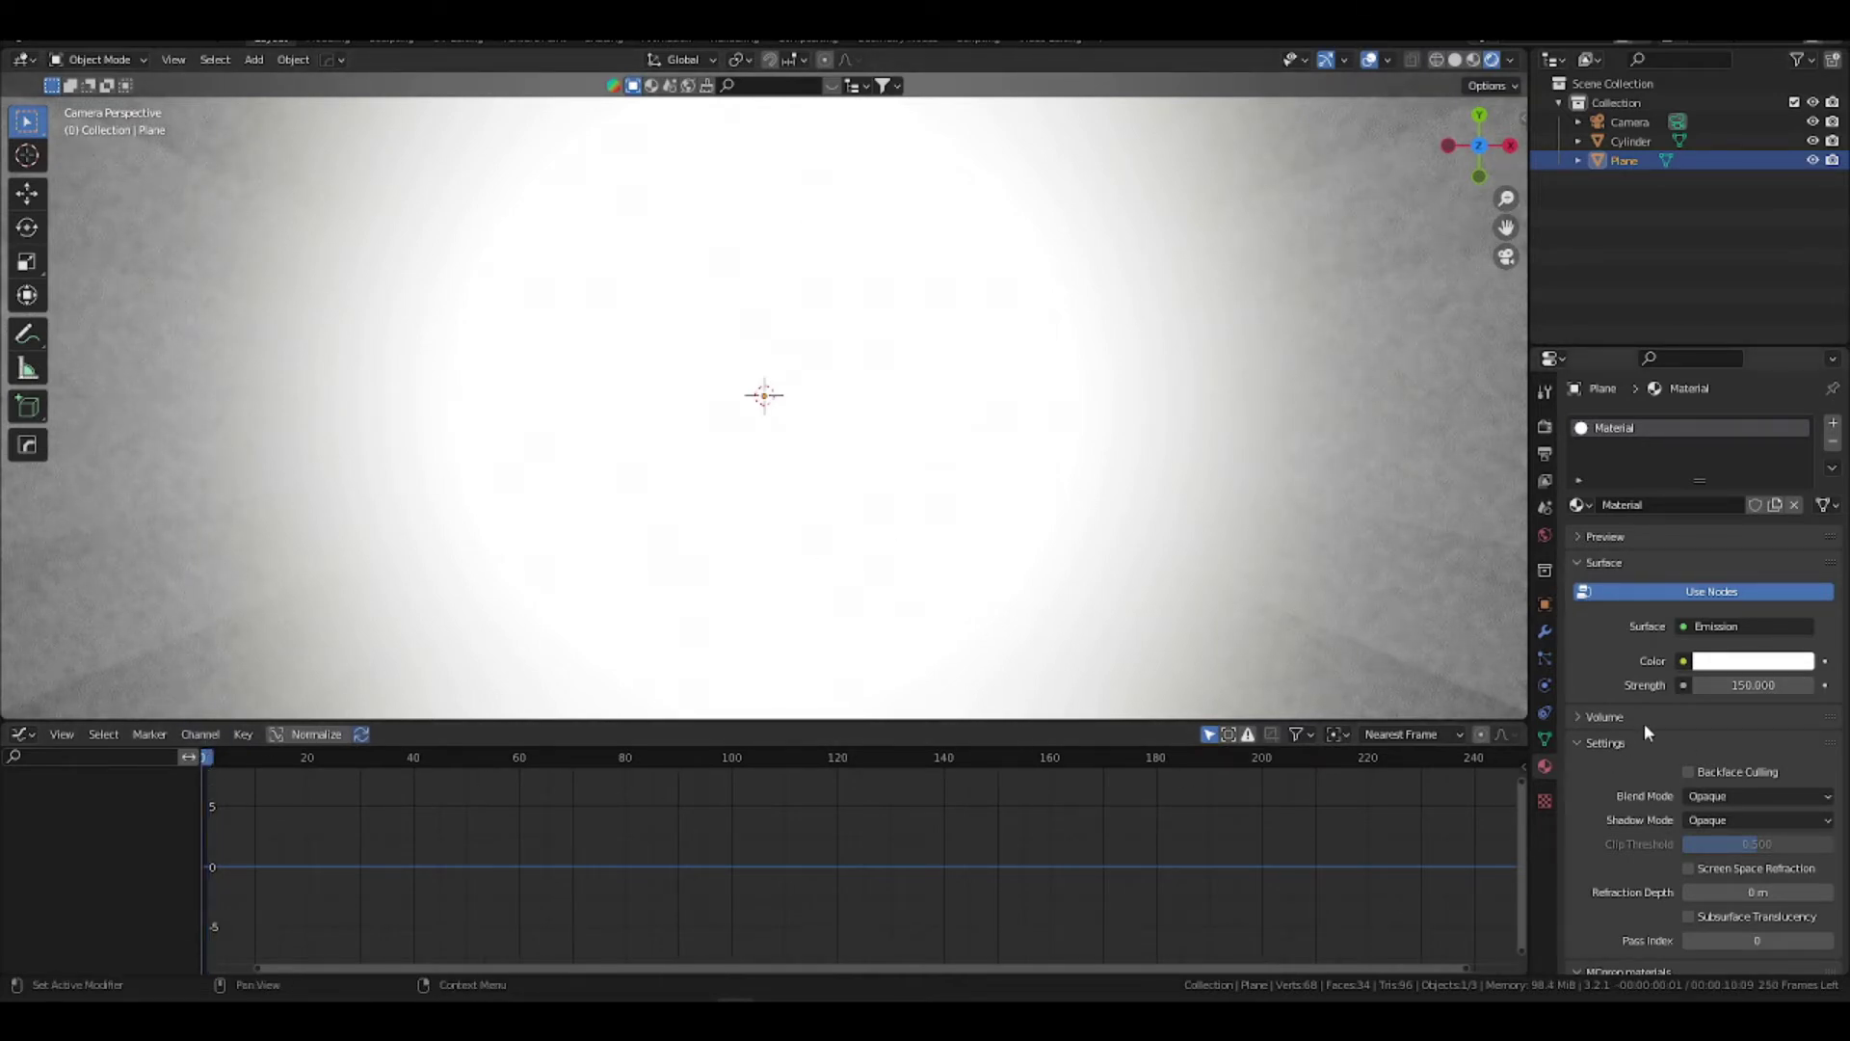
{"action": "right_click", "coordinate": [1716, 681]}
{"action": "right_click", "coordinate": [1716, 683]}
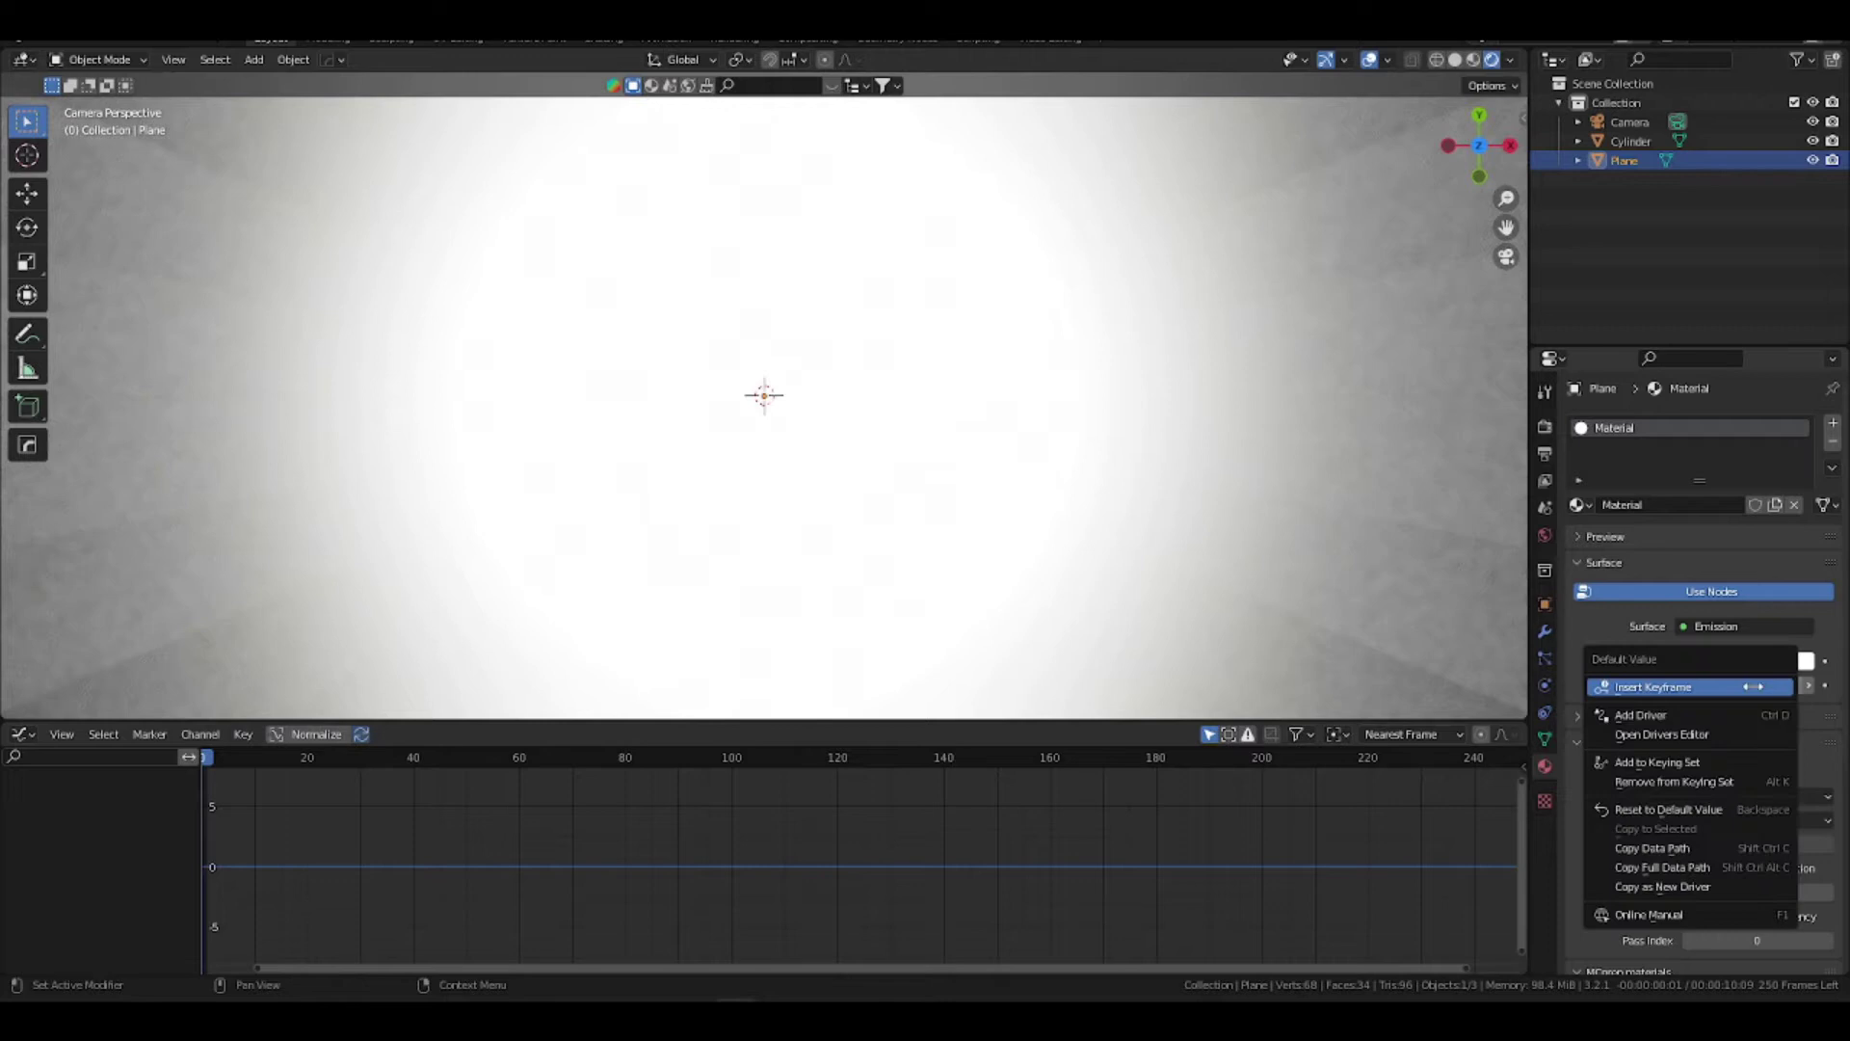
{"action": "left_click", "coordinate": [1696, 690]}
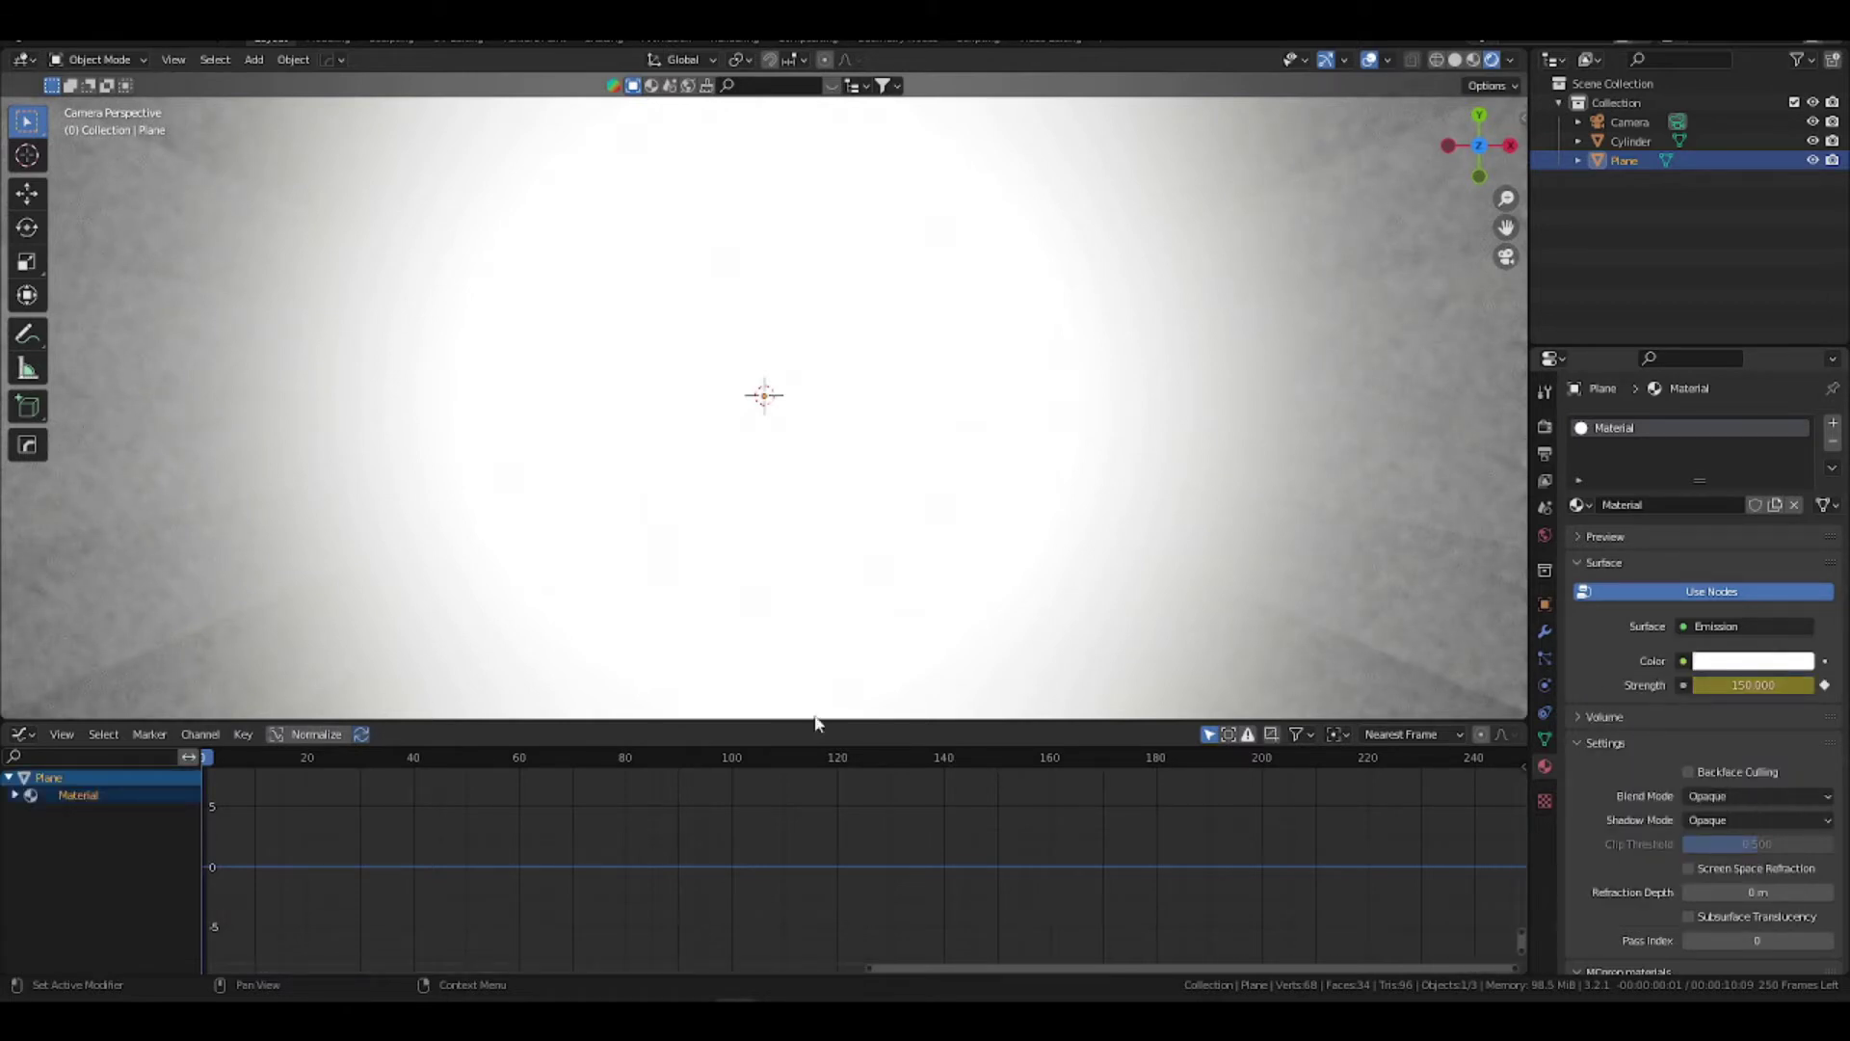
Bake what_am_i_doing.mp3 from the Desktop into the Strength curve via Bake Sound to F-Curves
{"action": "left_click", "coordinate": [242, 734]}
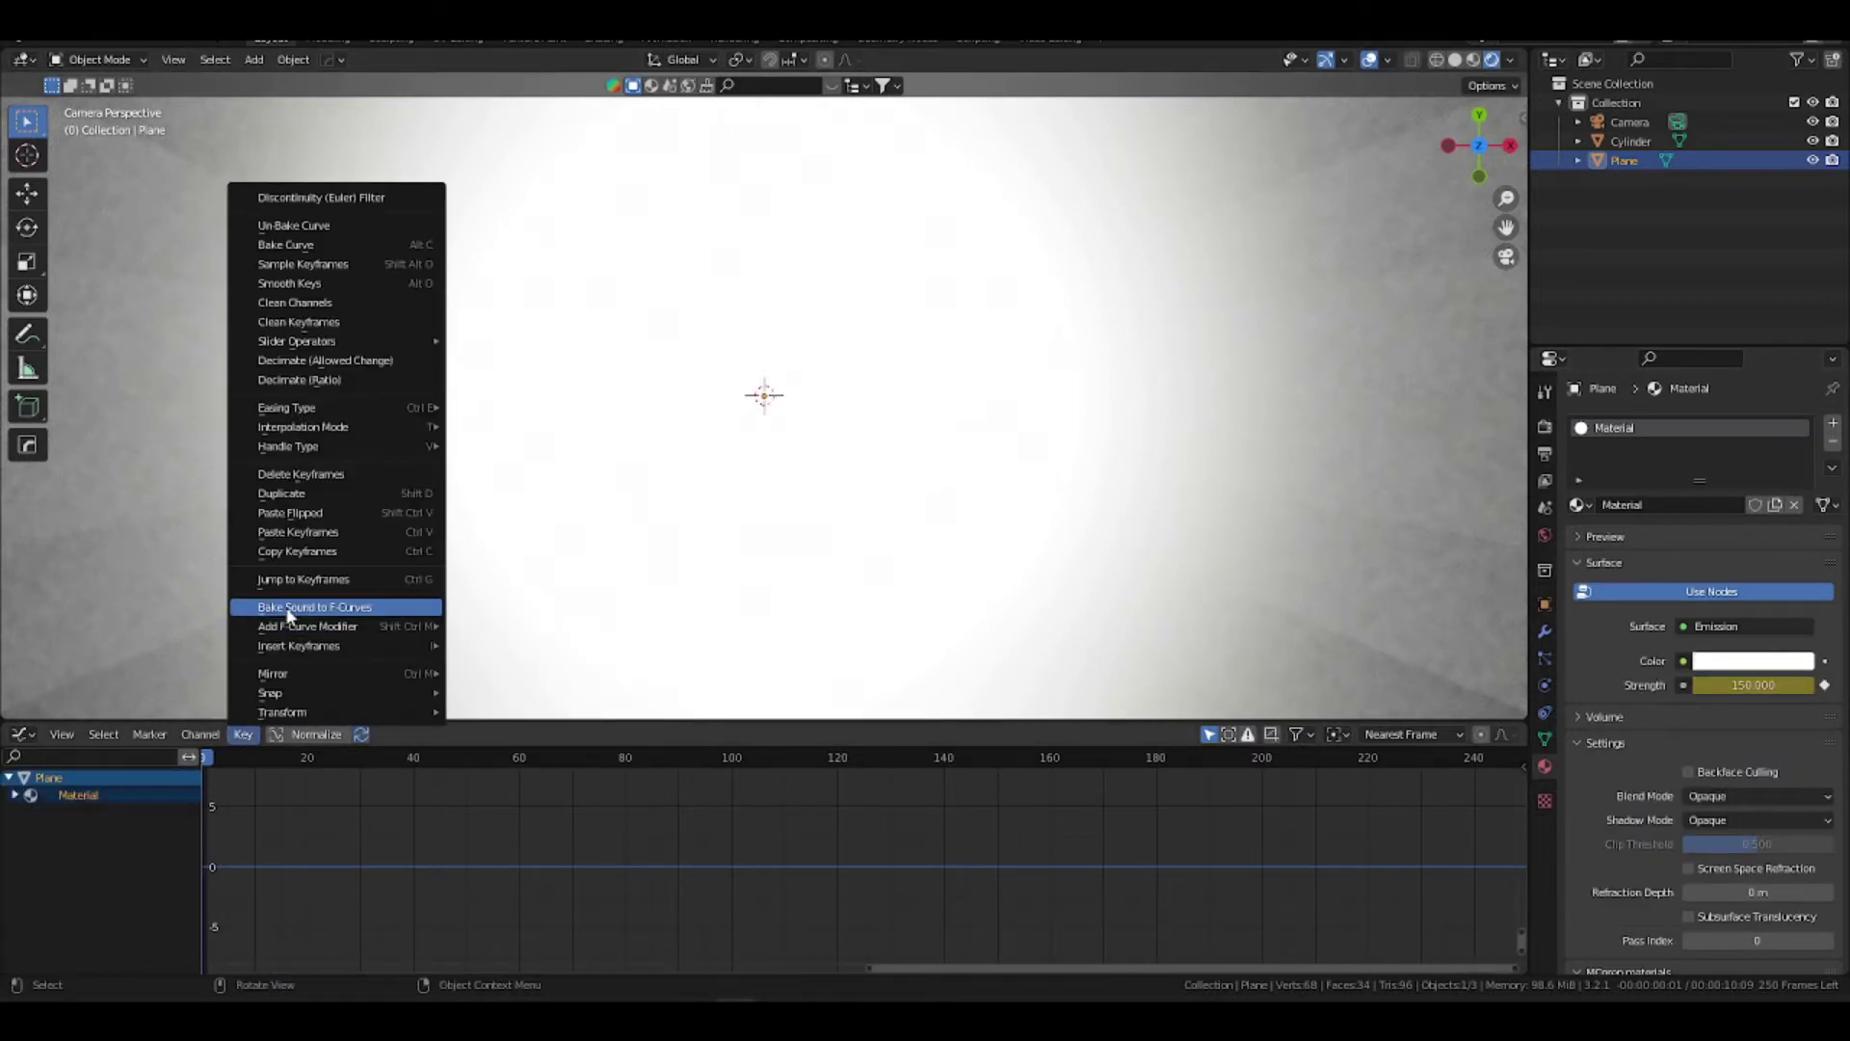
{"action": "left_click", "coordinate": [290, 608]}
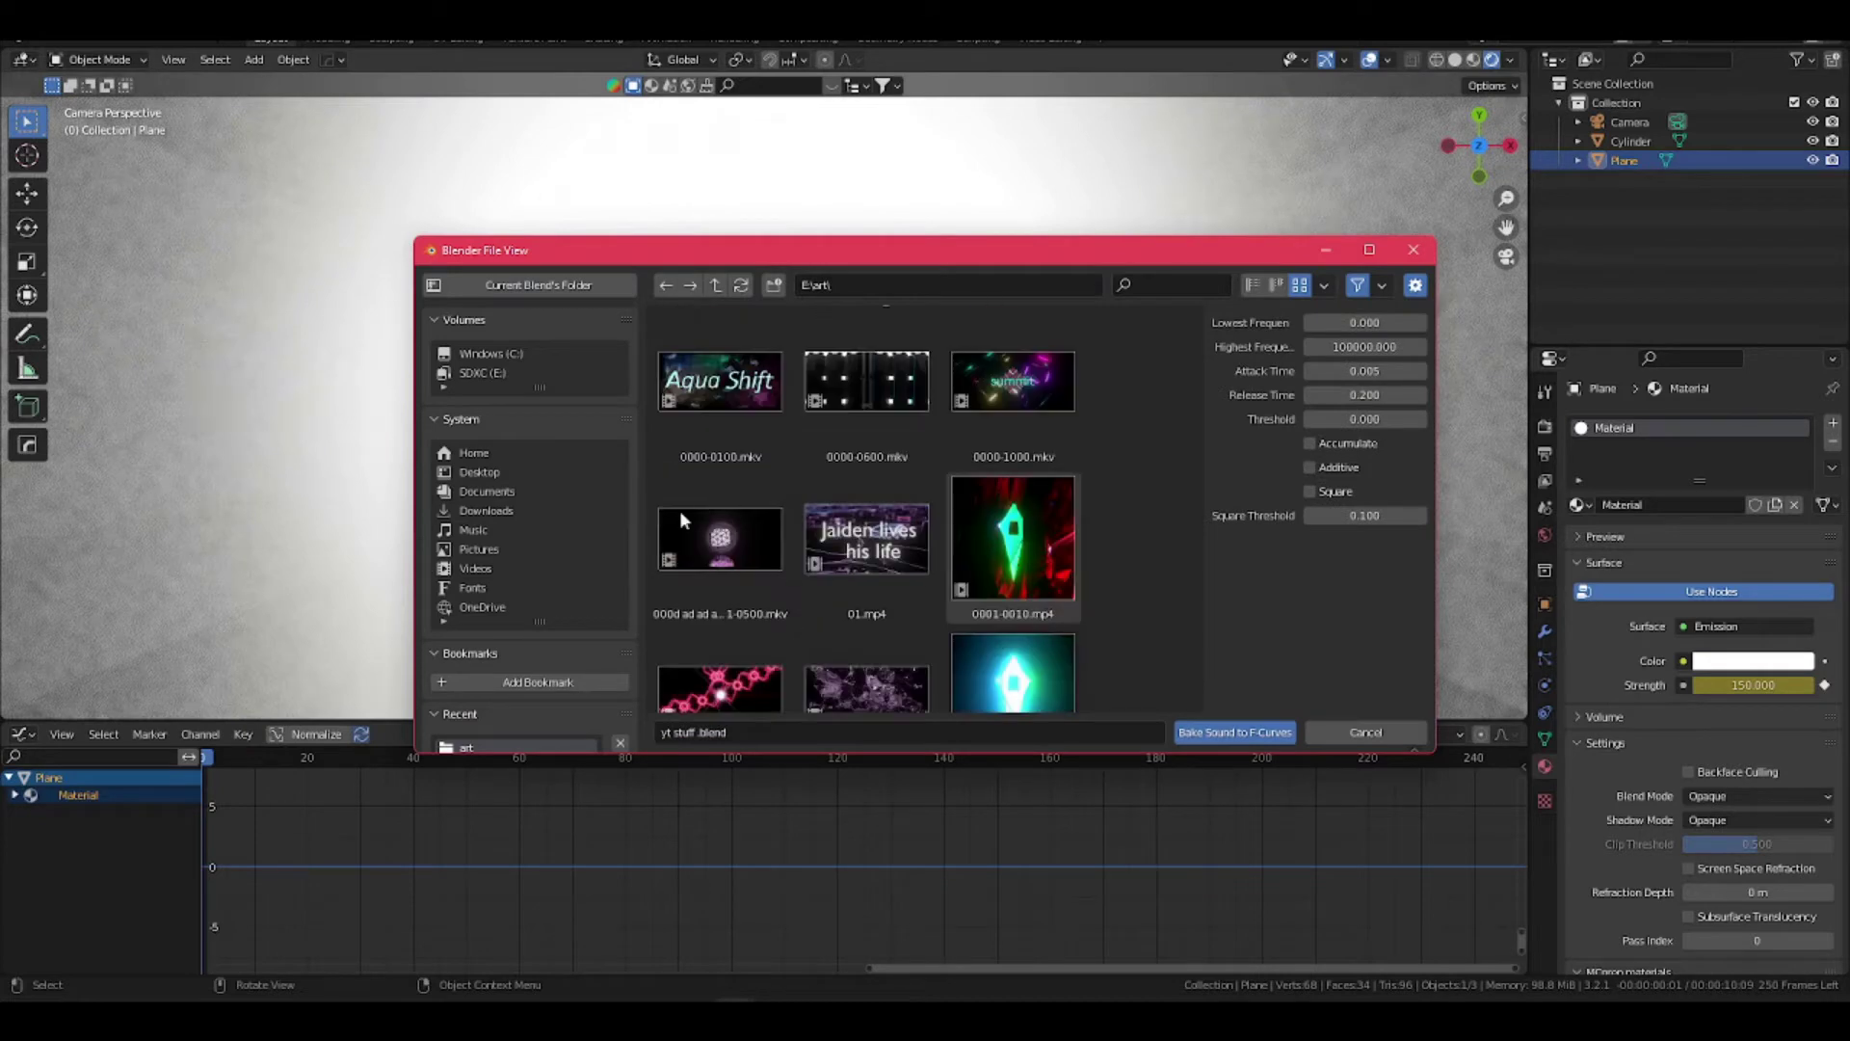
{"action": "scroll", "coordinate": [680, 512], "scroll_direction": "down", "scroll_amount": 3}
{"action": "scroll", "coordinate": [559, 521], "scroll_direction": "down", "scroll_amount": 4}
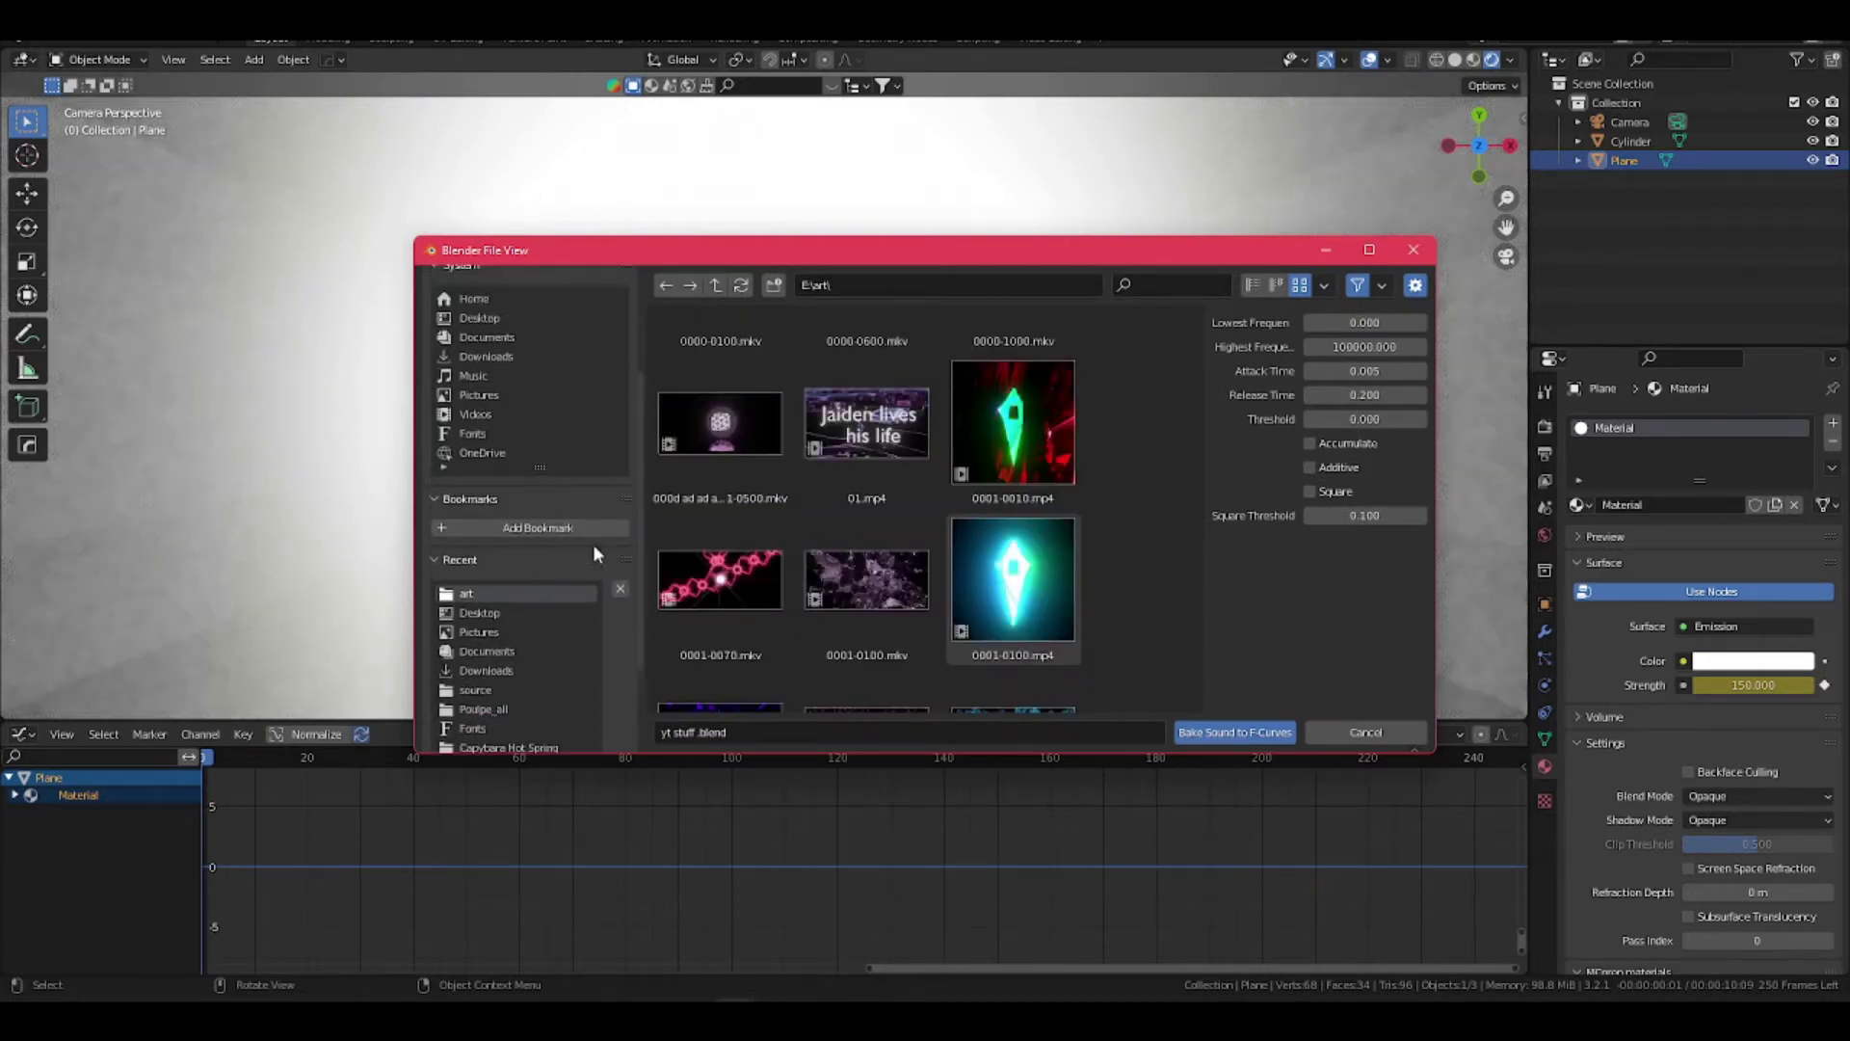
{"action": "scroll", "coordinate": [593, 544], "scroll_direction": "up", "scroll_amount": 1}
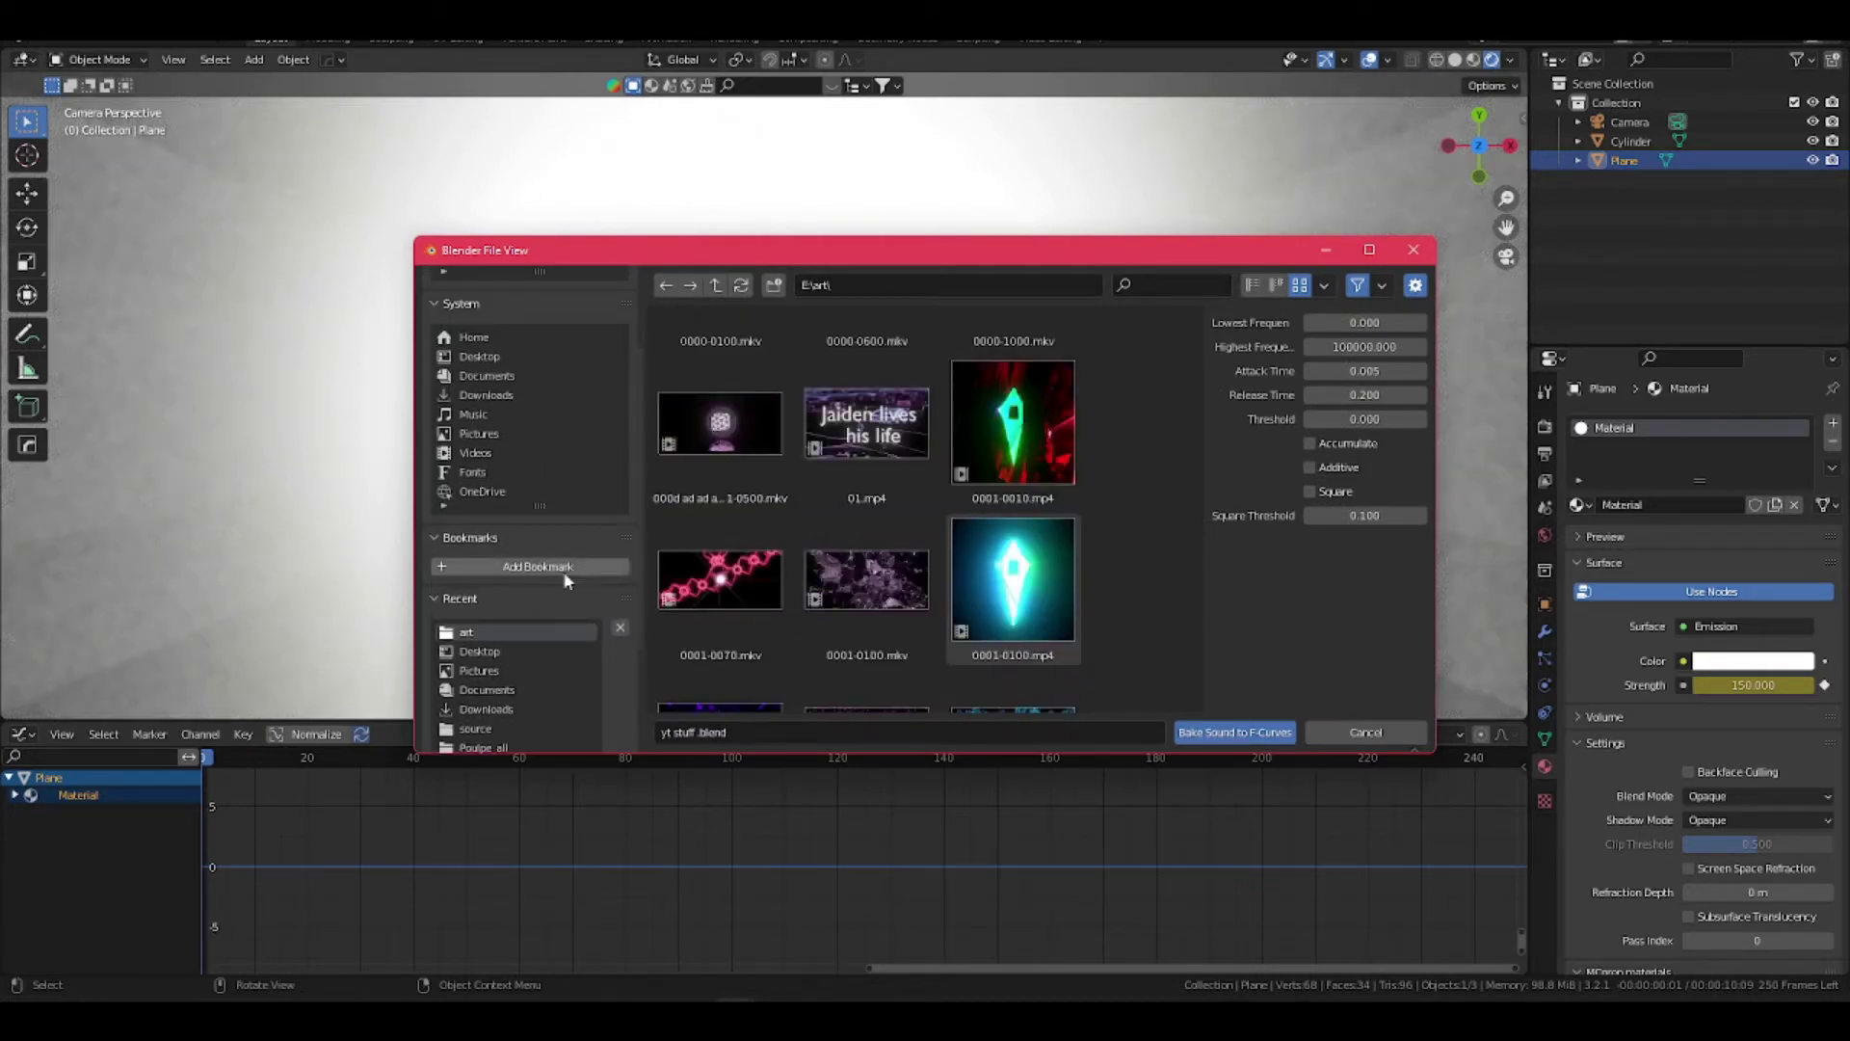
{"action": "left_click", "coordinate": [487, 651]}
{"action": "scroll", "coordinate": [852, 611], "scroll_direction": "down", "scroll_amount": 8}
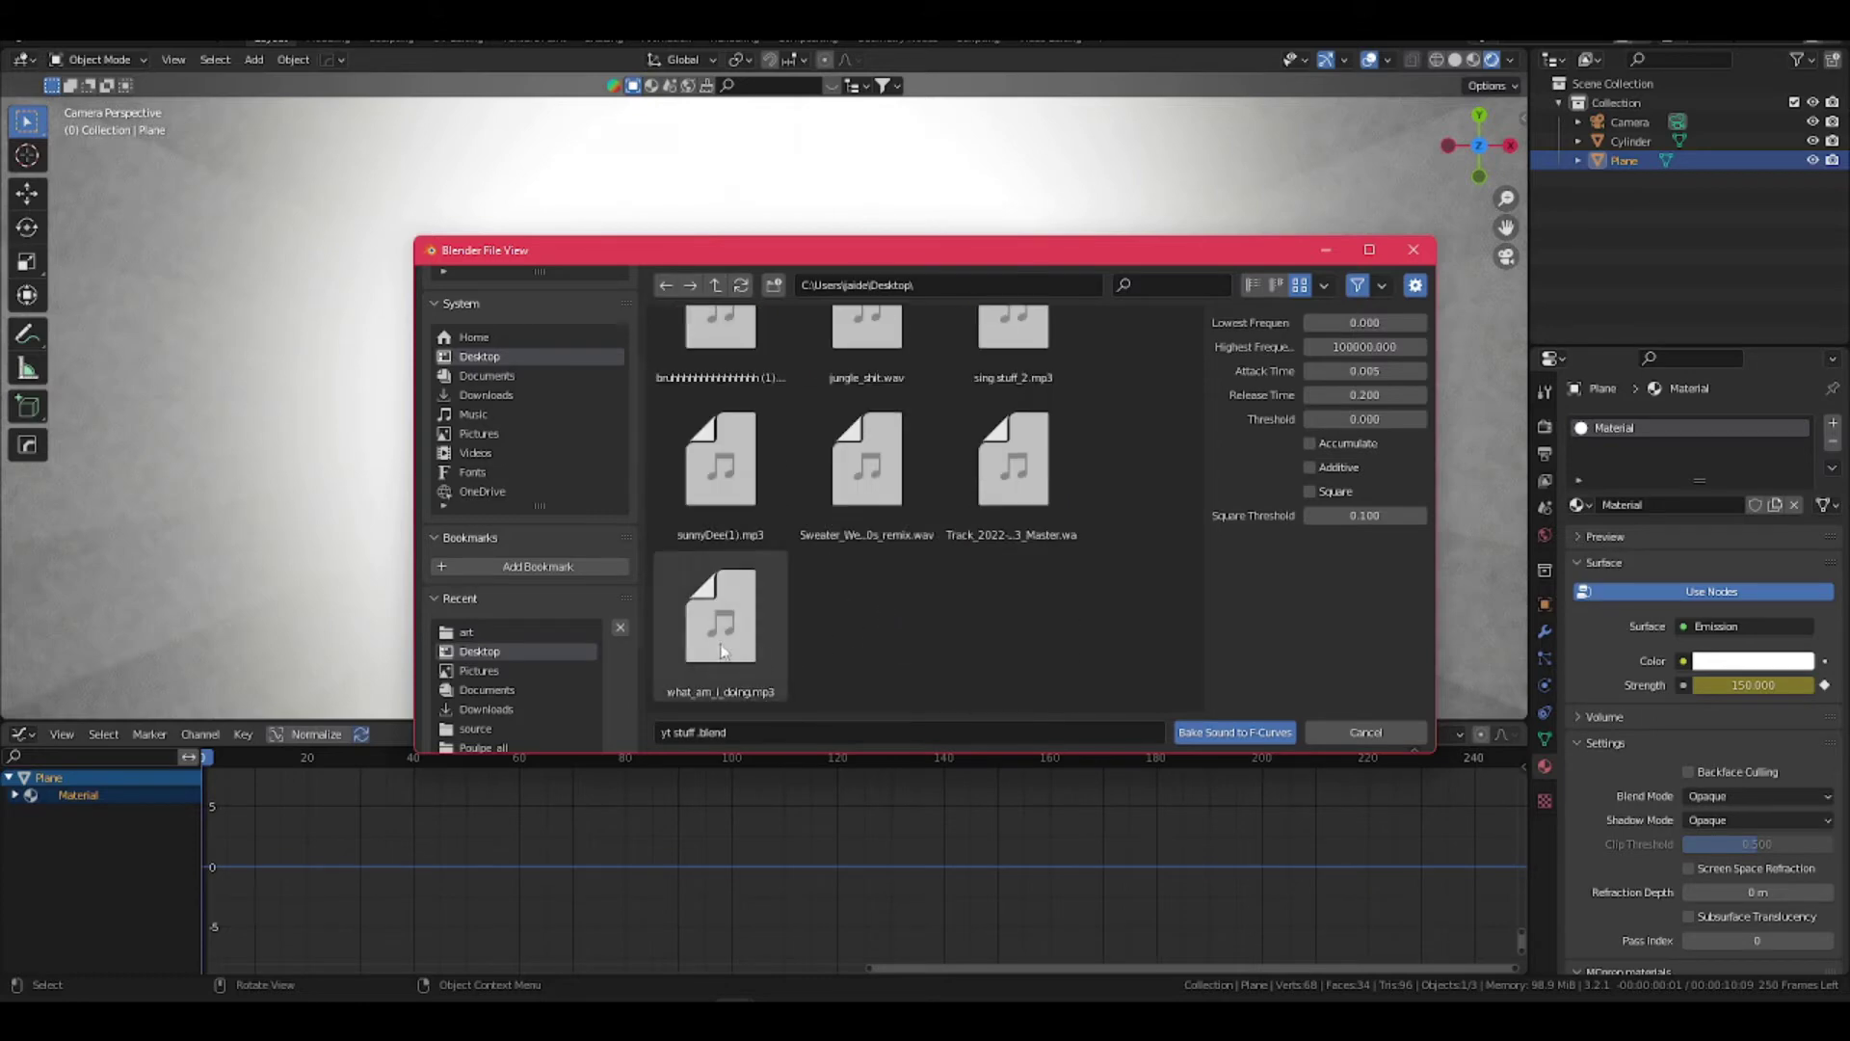
{"action": "left_click", "coordinate": [721, 651]}
{"action": "left_click", "coordinate": [1234, 733]}
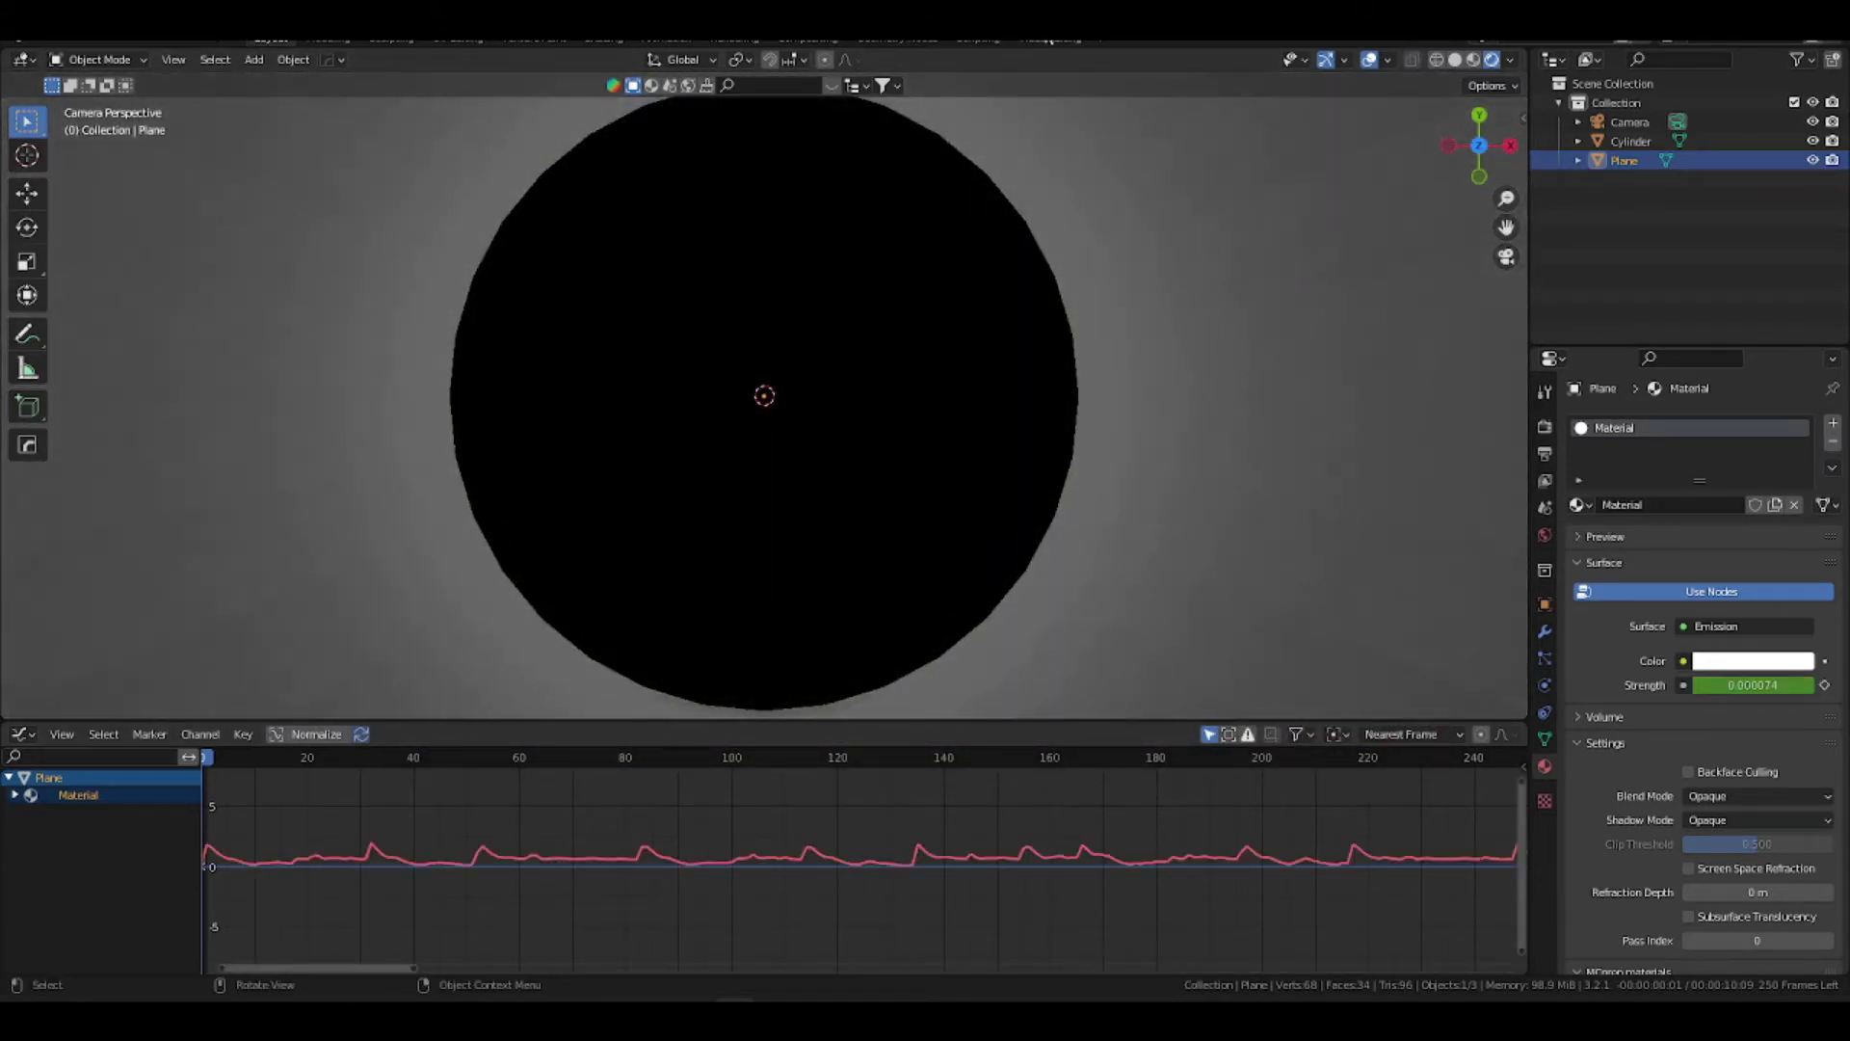
In Video Editing, drag what_am_i_doing.mp3 from the Desktop onto Channel 1, then return to Layout
{"action": "left_click", "coordinate": [1052, 39]}
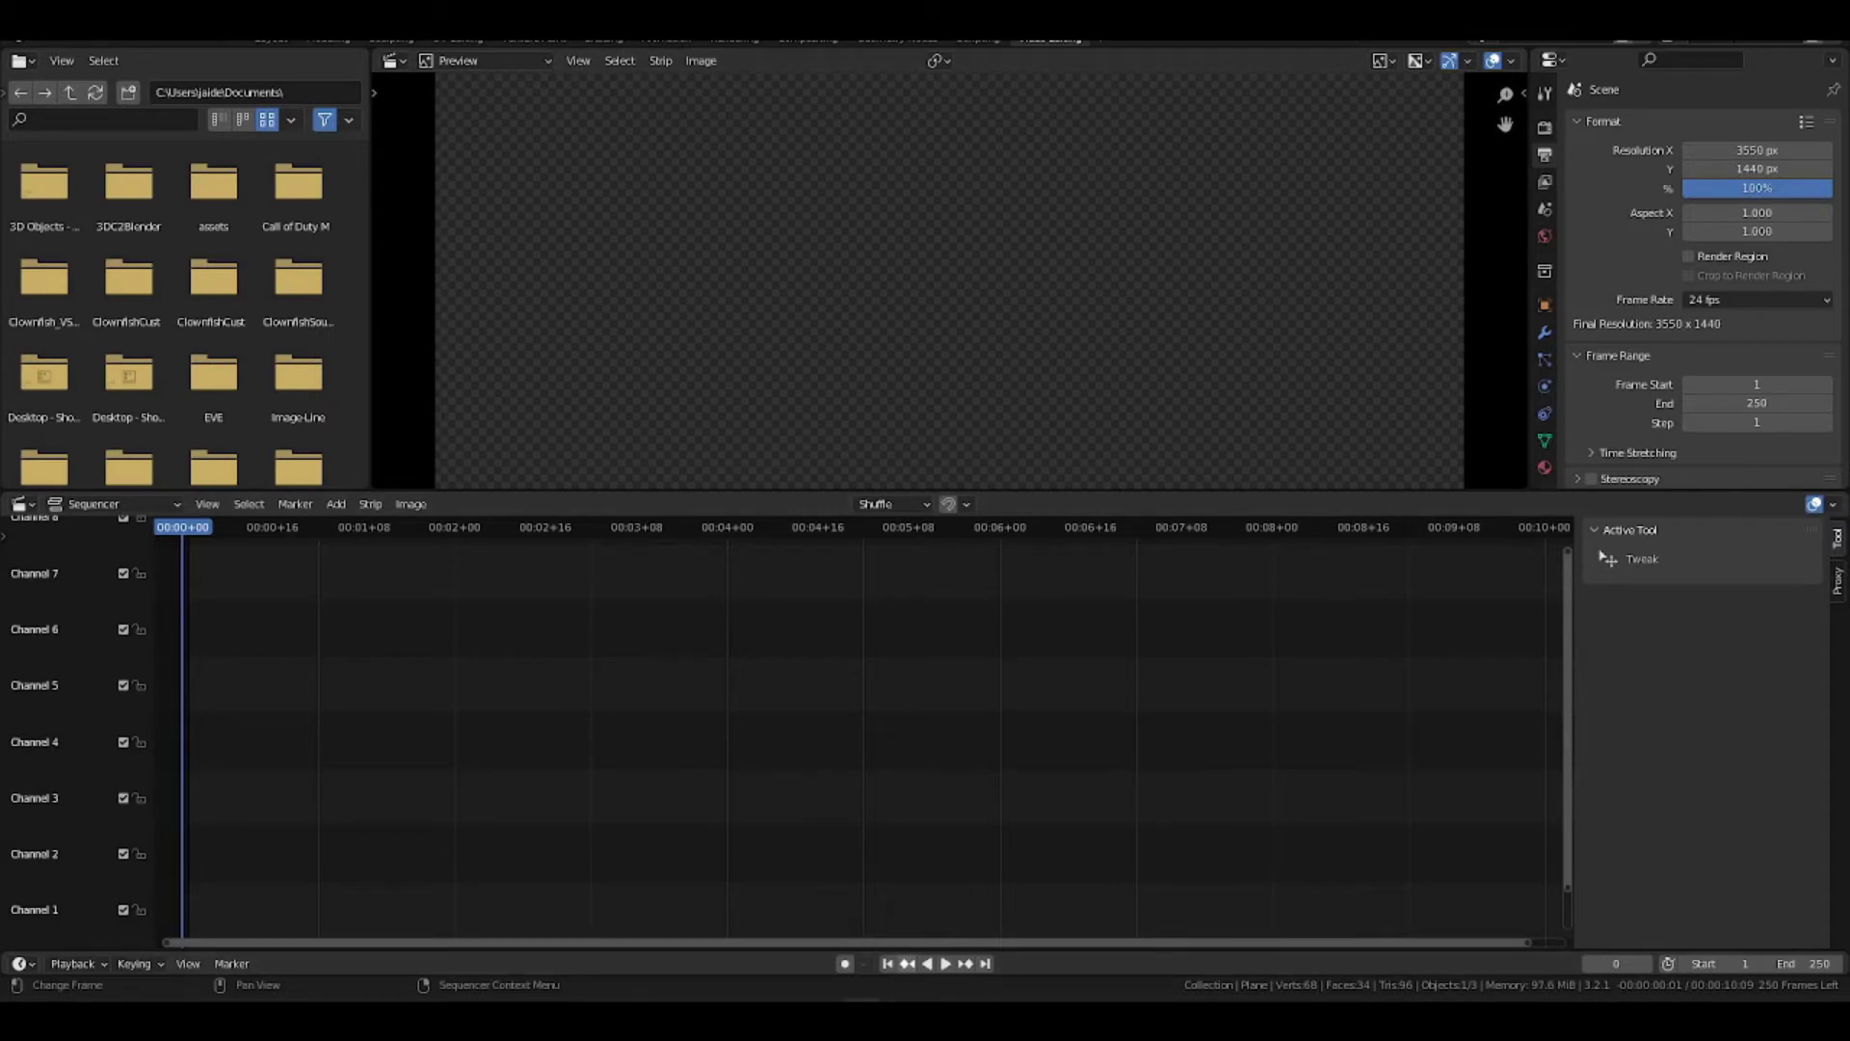
{"action": "key", "text": "alt+Tab"}
{"action": "left_click", "coordinate": [715, 490]}
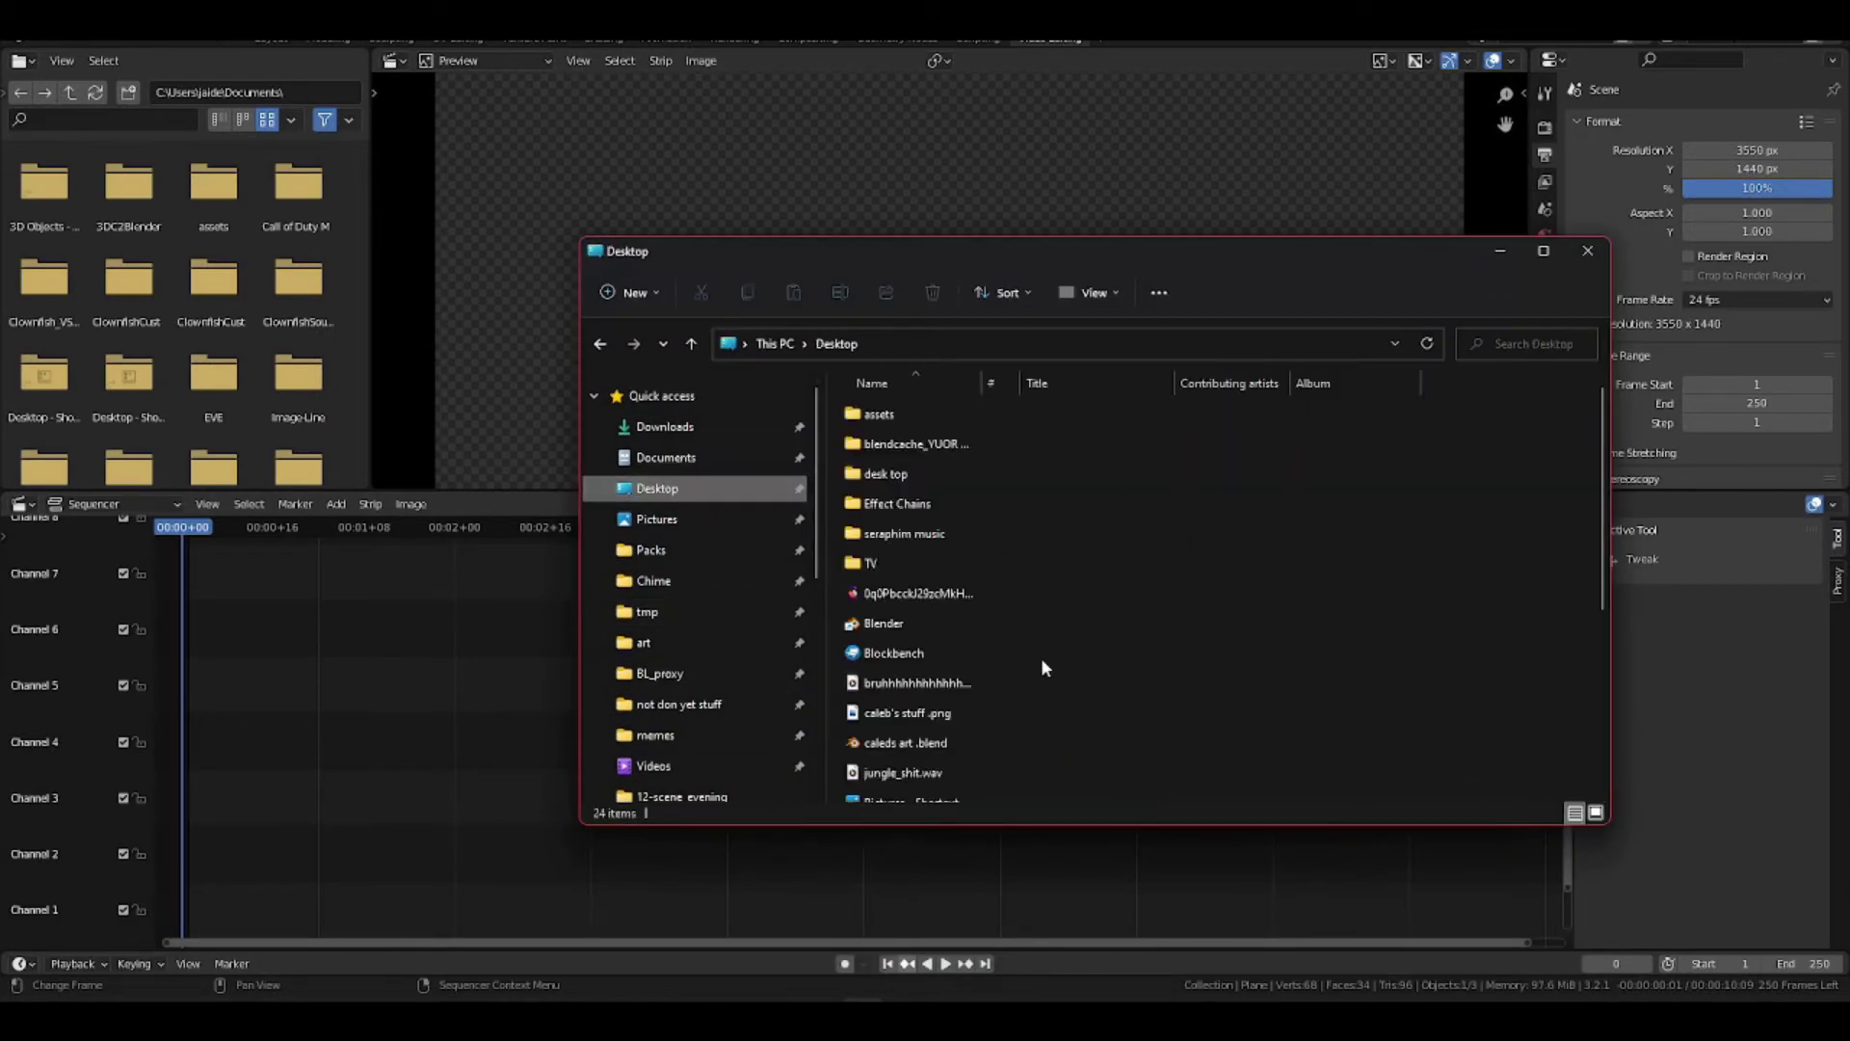
{"action": "scroll", "coordinate": [1446, 569], "scroll_direction": "down", "scroll_amount": 4}
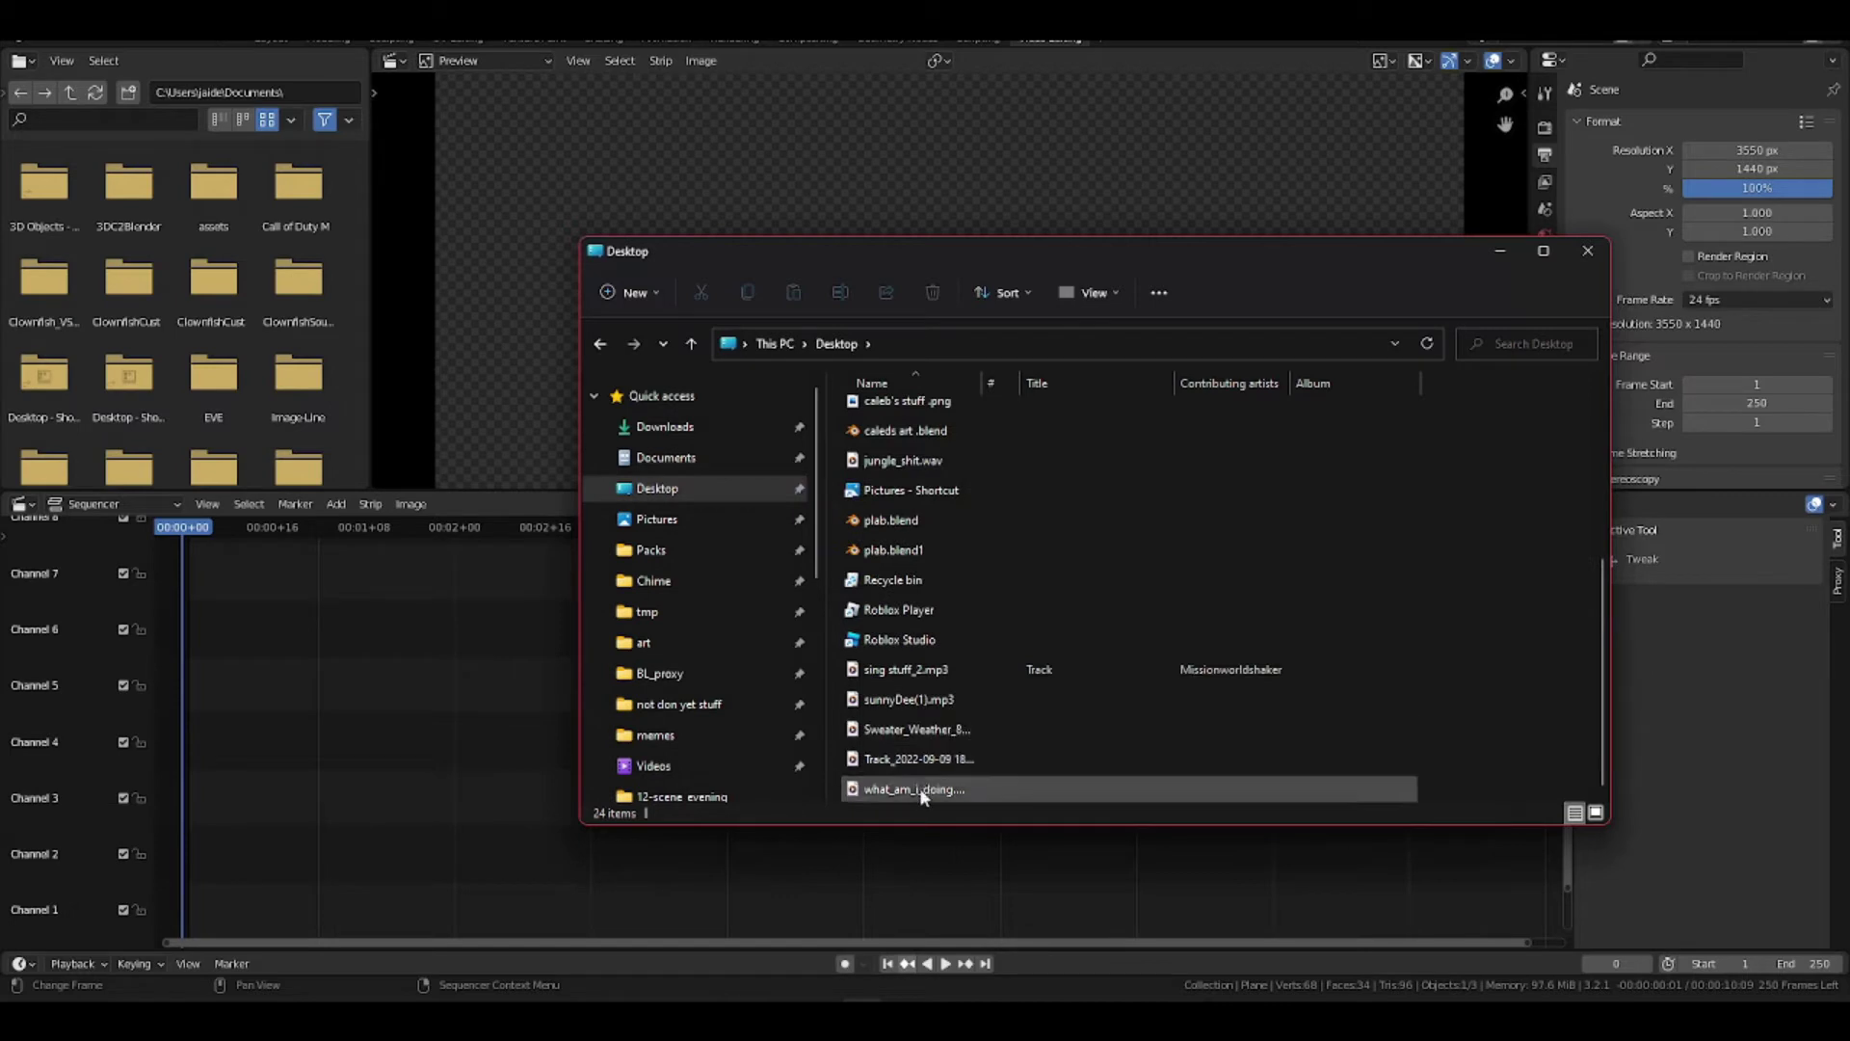
{"action": "left_click_drag", "start_coordinate": [920, 788], "coordinate": [393, 716]}
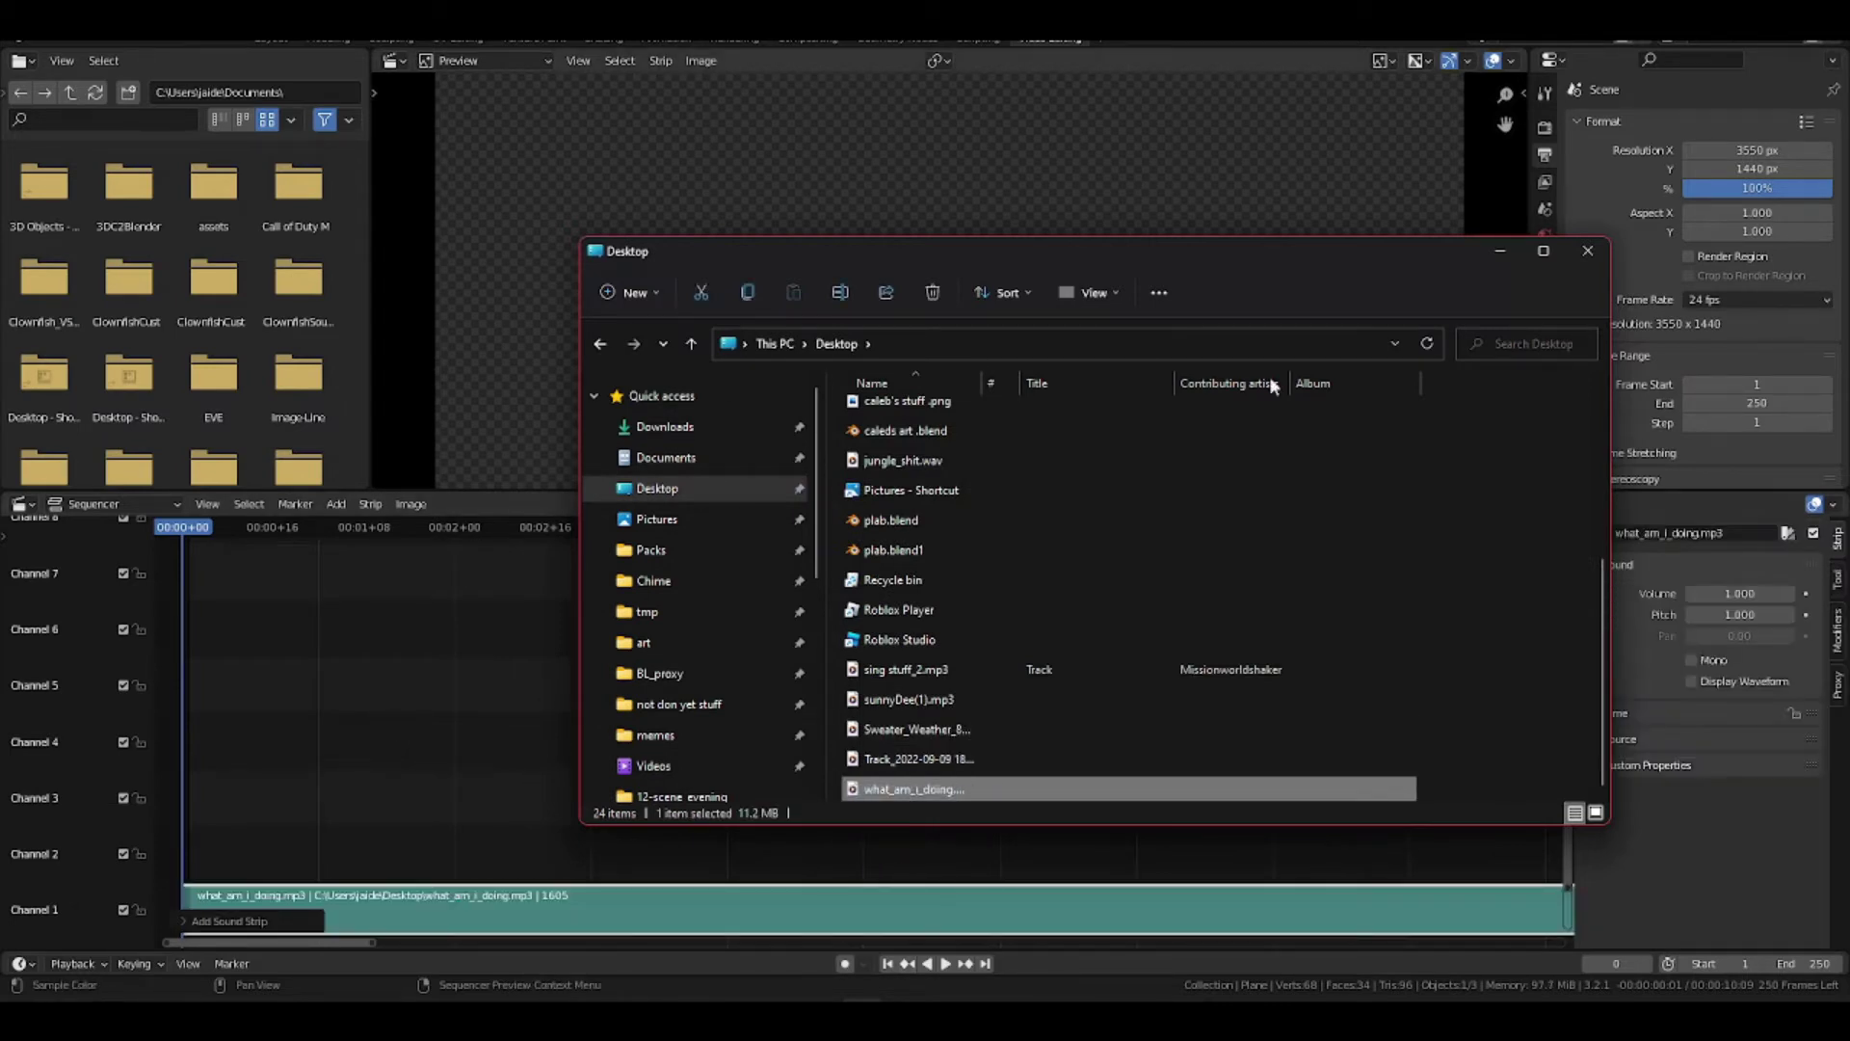
{"action": "left_click", "coordinate": [1591, 251]}
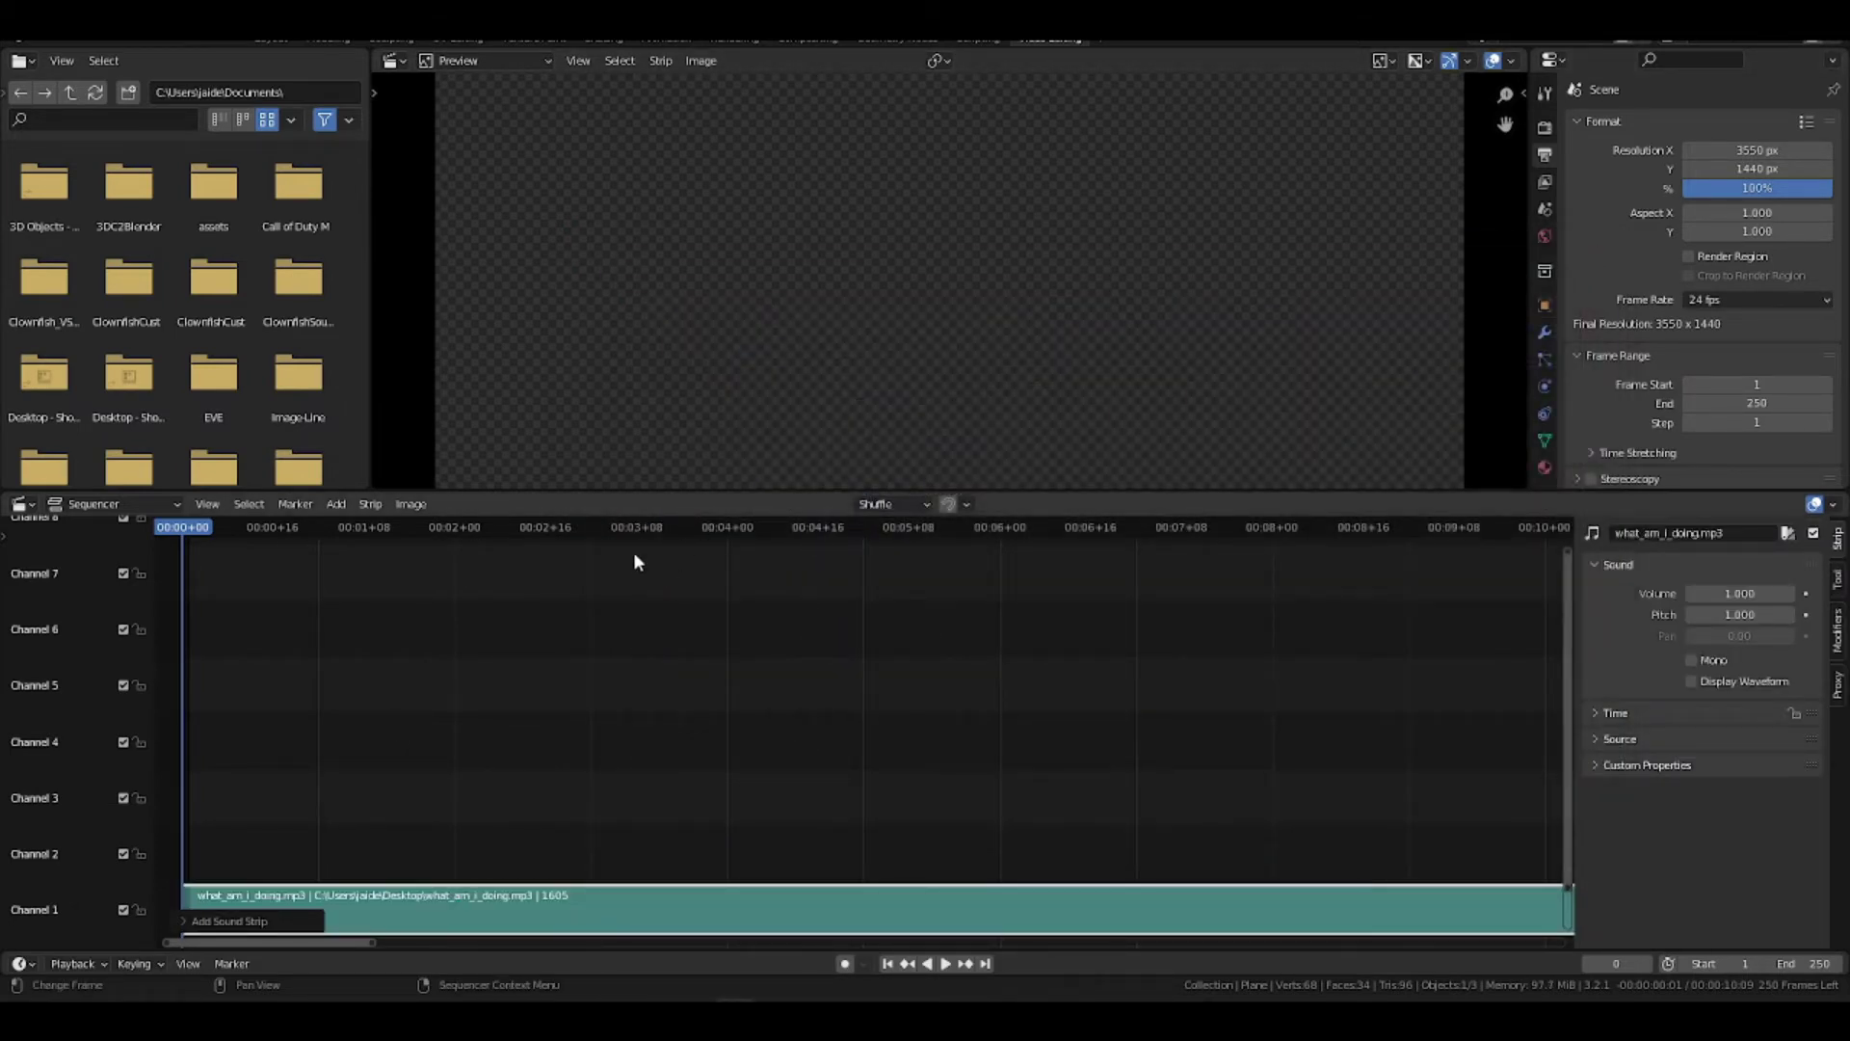
{"action": "left_click", "coordinate": [271, 39]}
Play back the flickering disc, frame the whole curve, return to frame 0 and save
{"action": "key", "text": "space"}
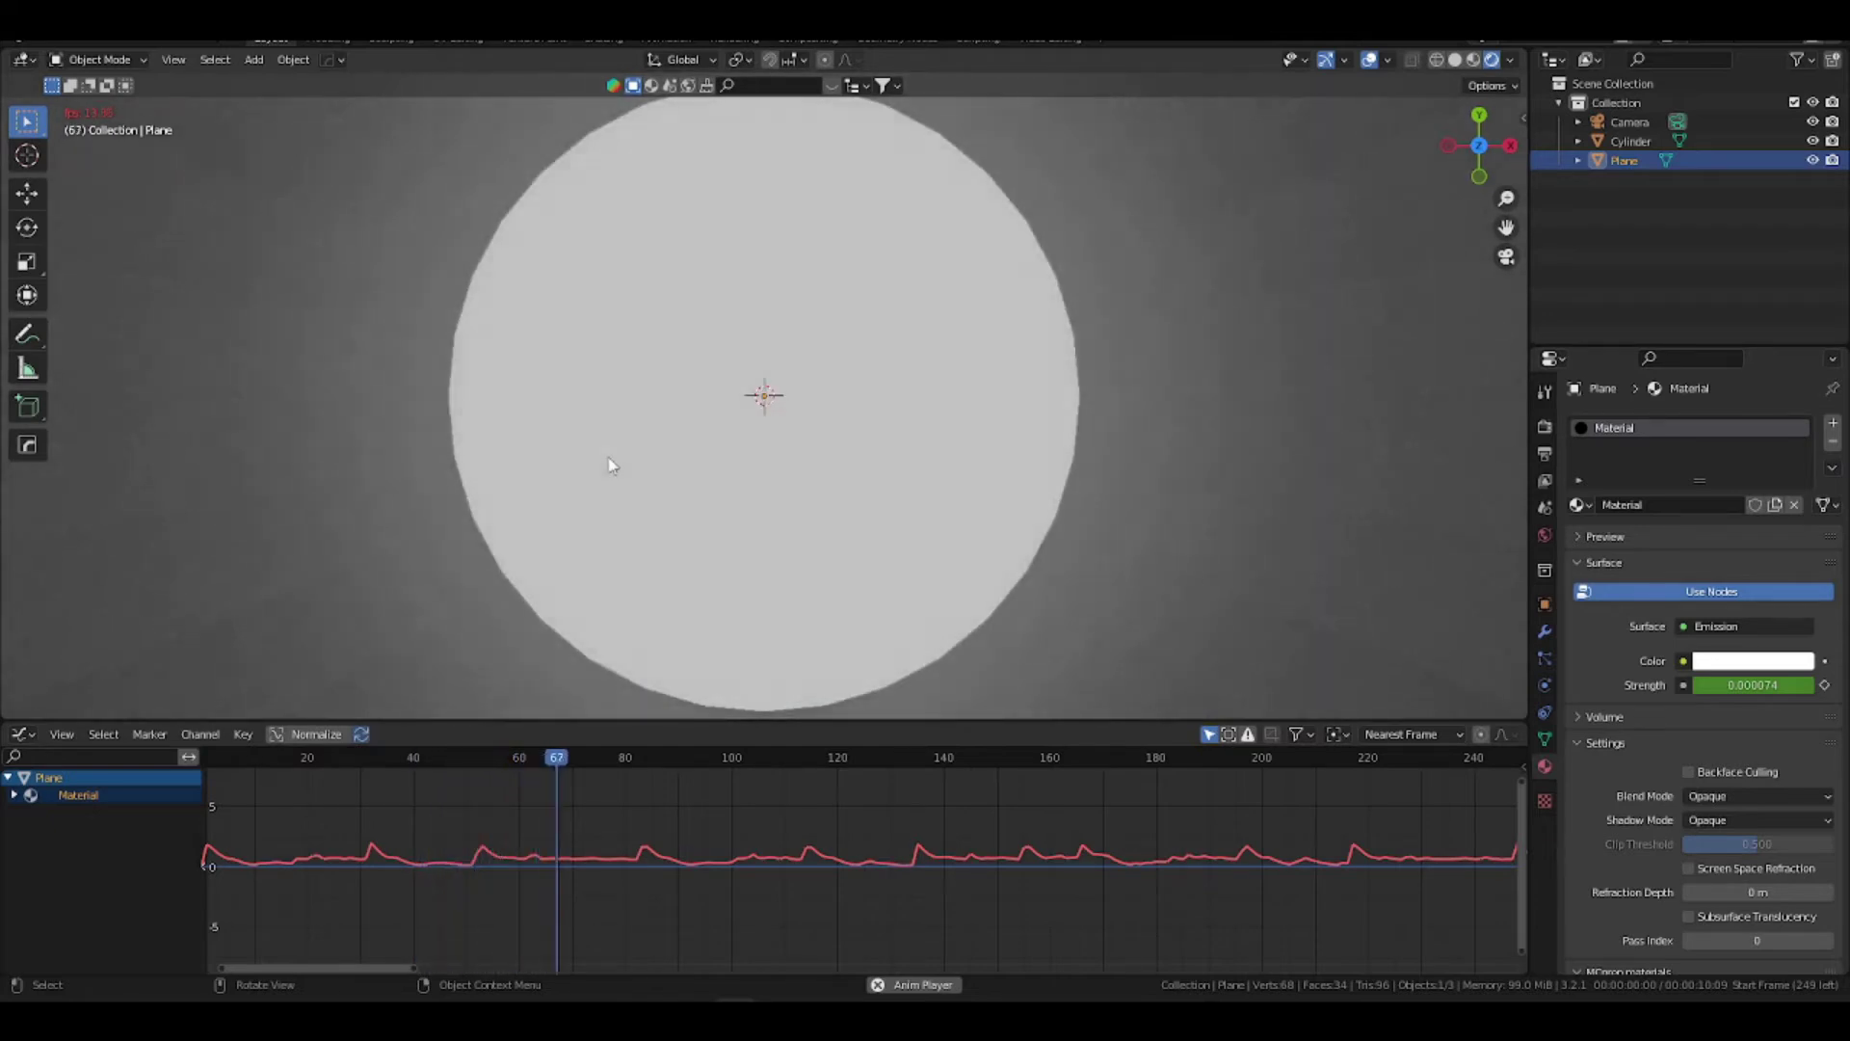
{"action": "key", "text": "space"}
{"action": "key", "text": "Home"}
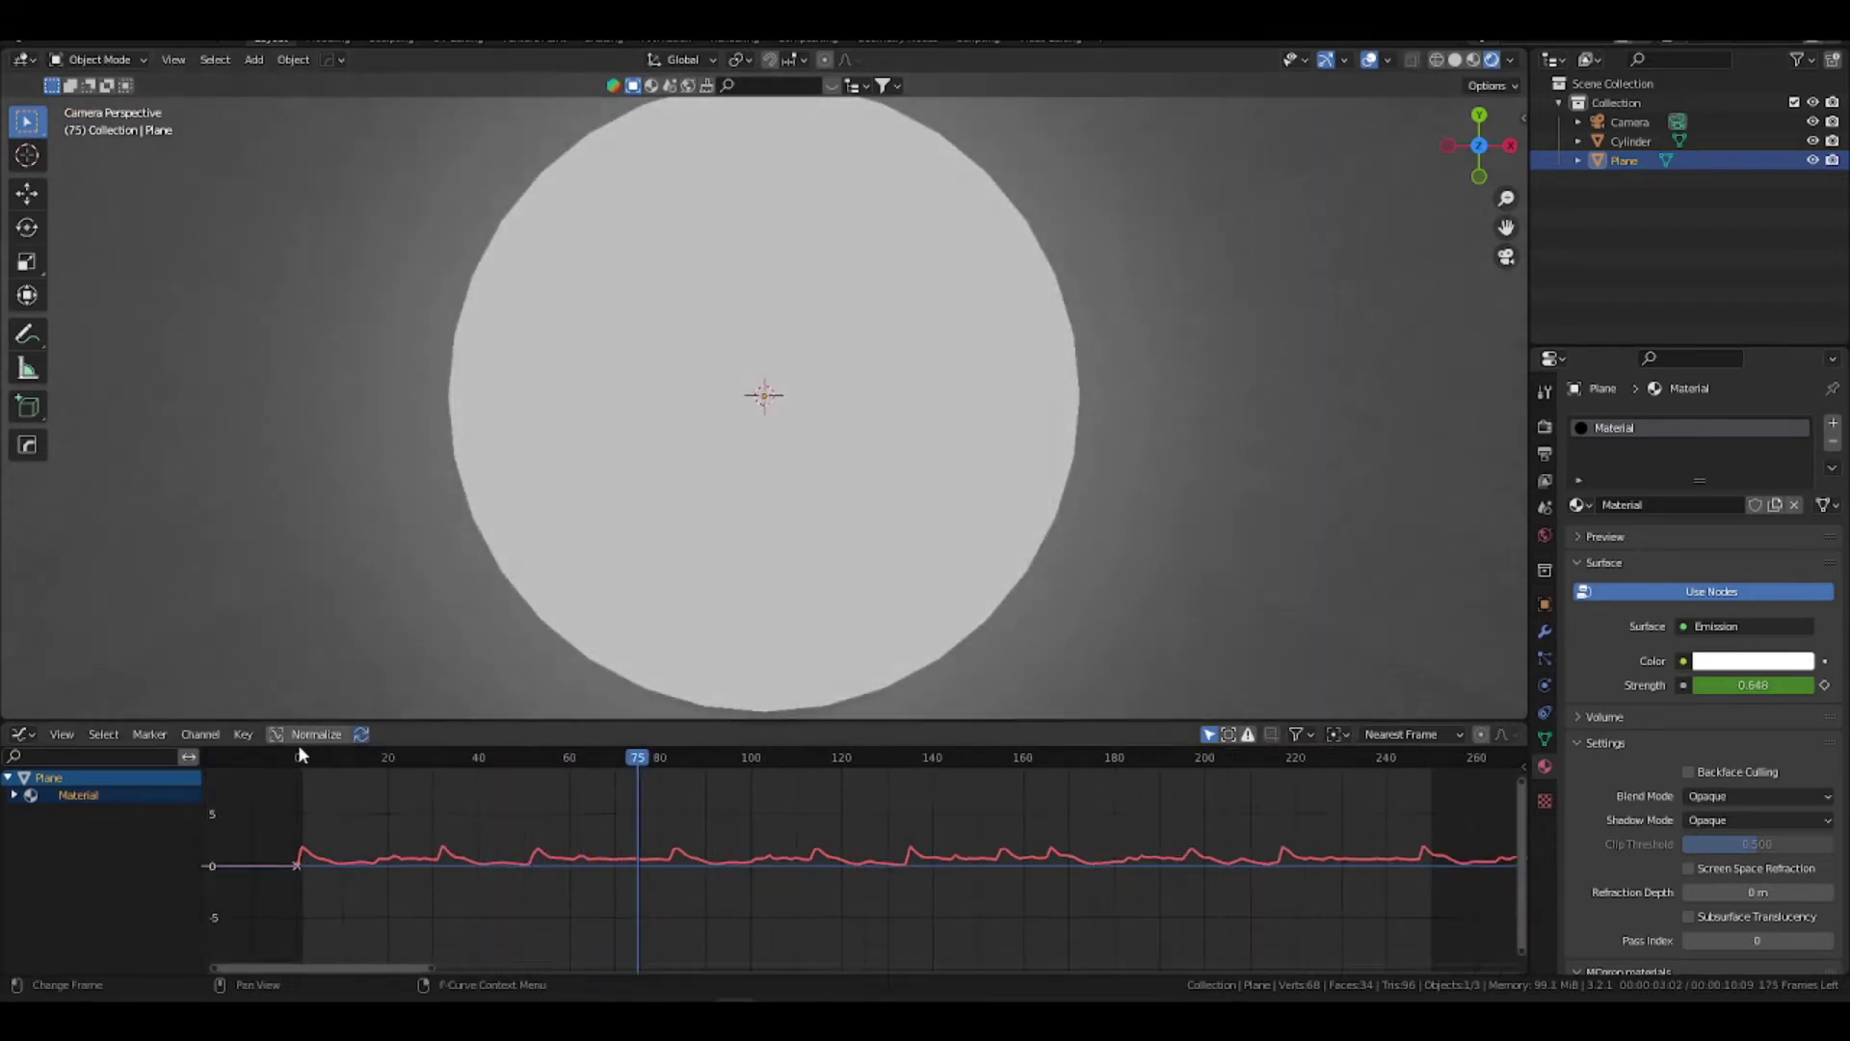
{"action": "left_click", "coordinate": [297, 757]}
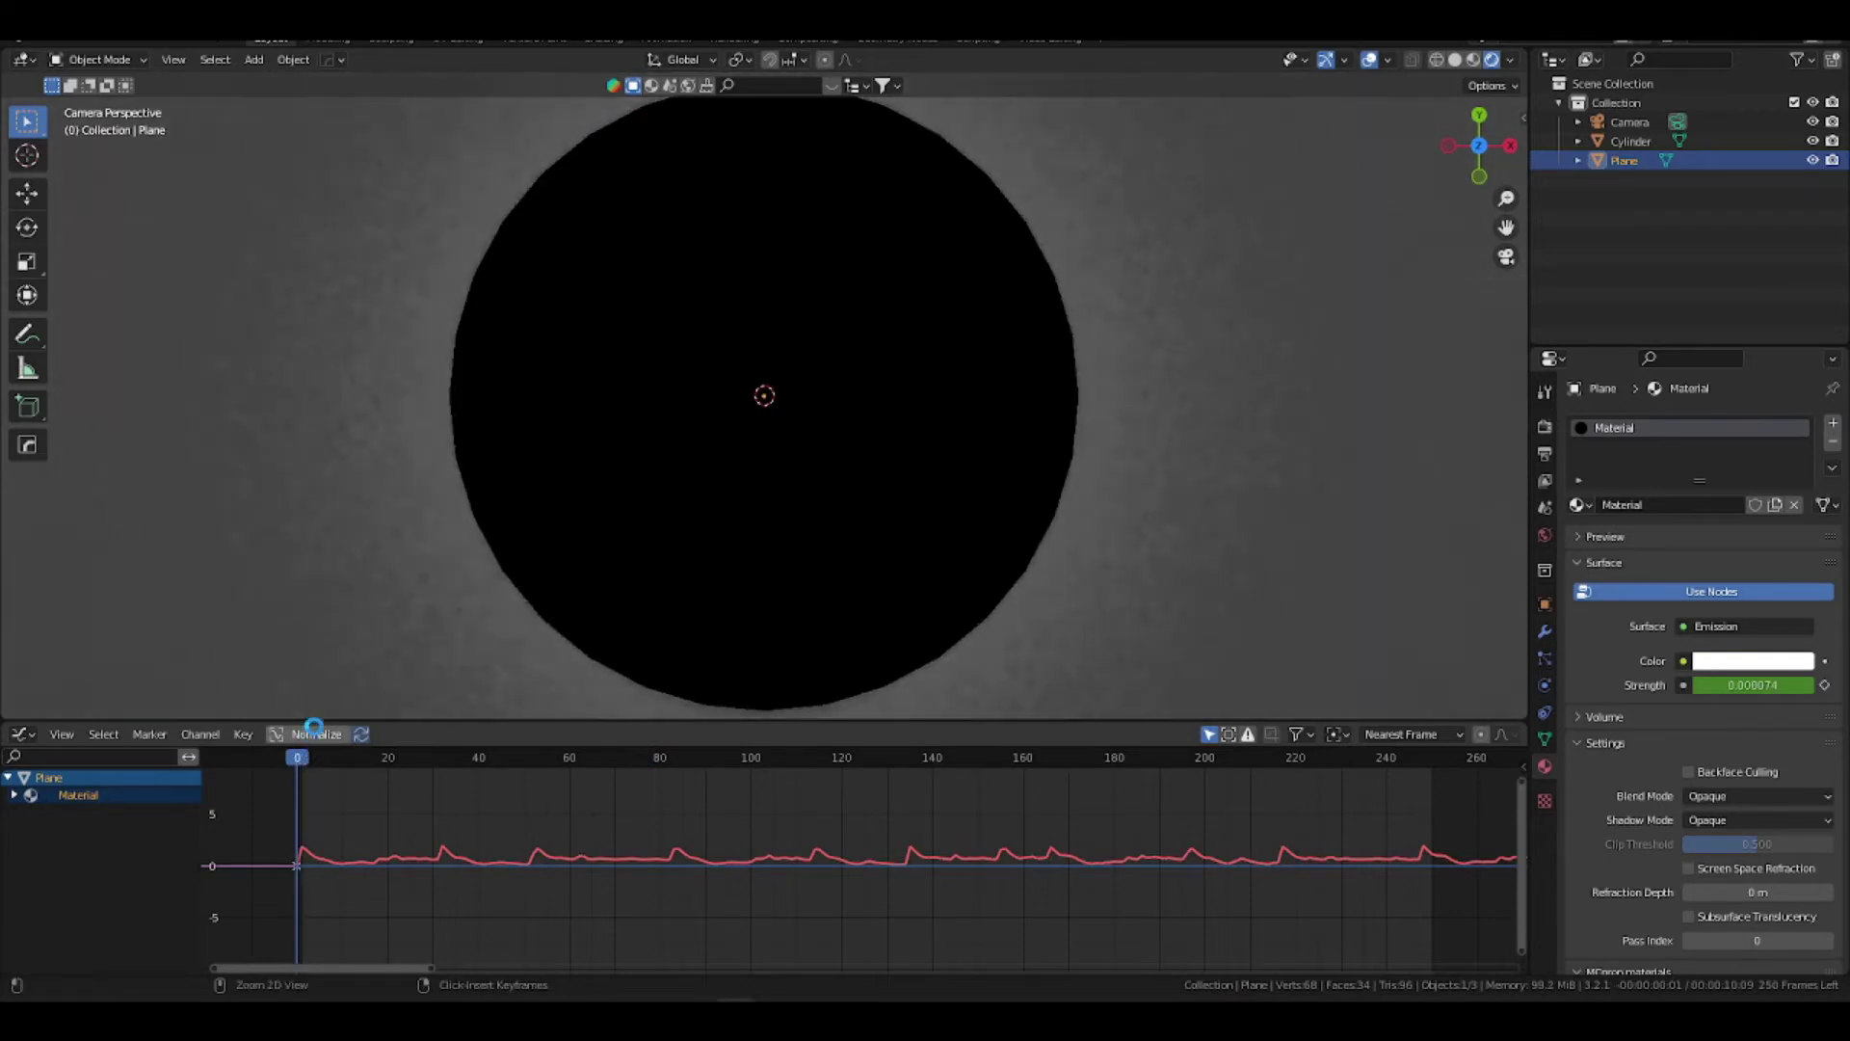
{"action": "key", "text": "ctrl+s"}
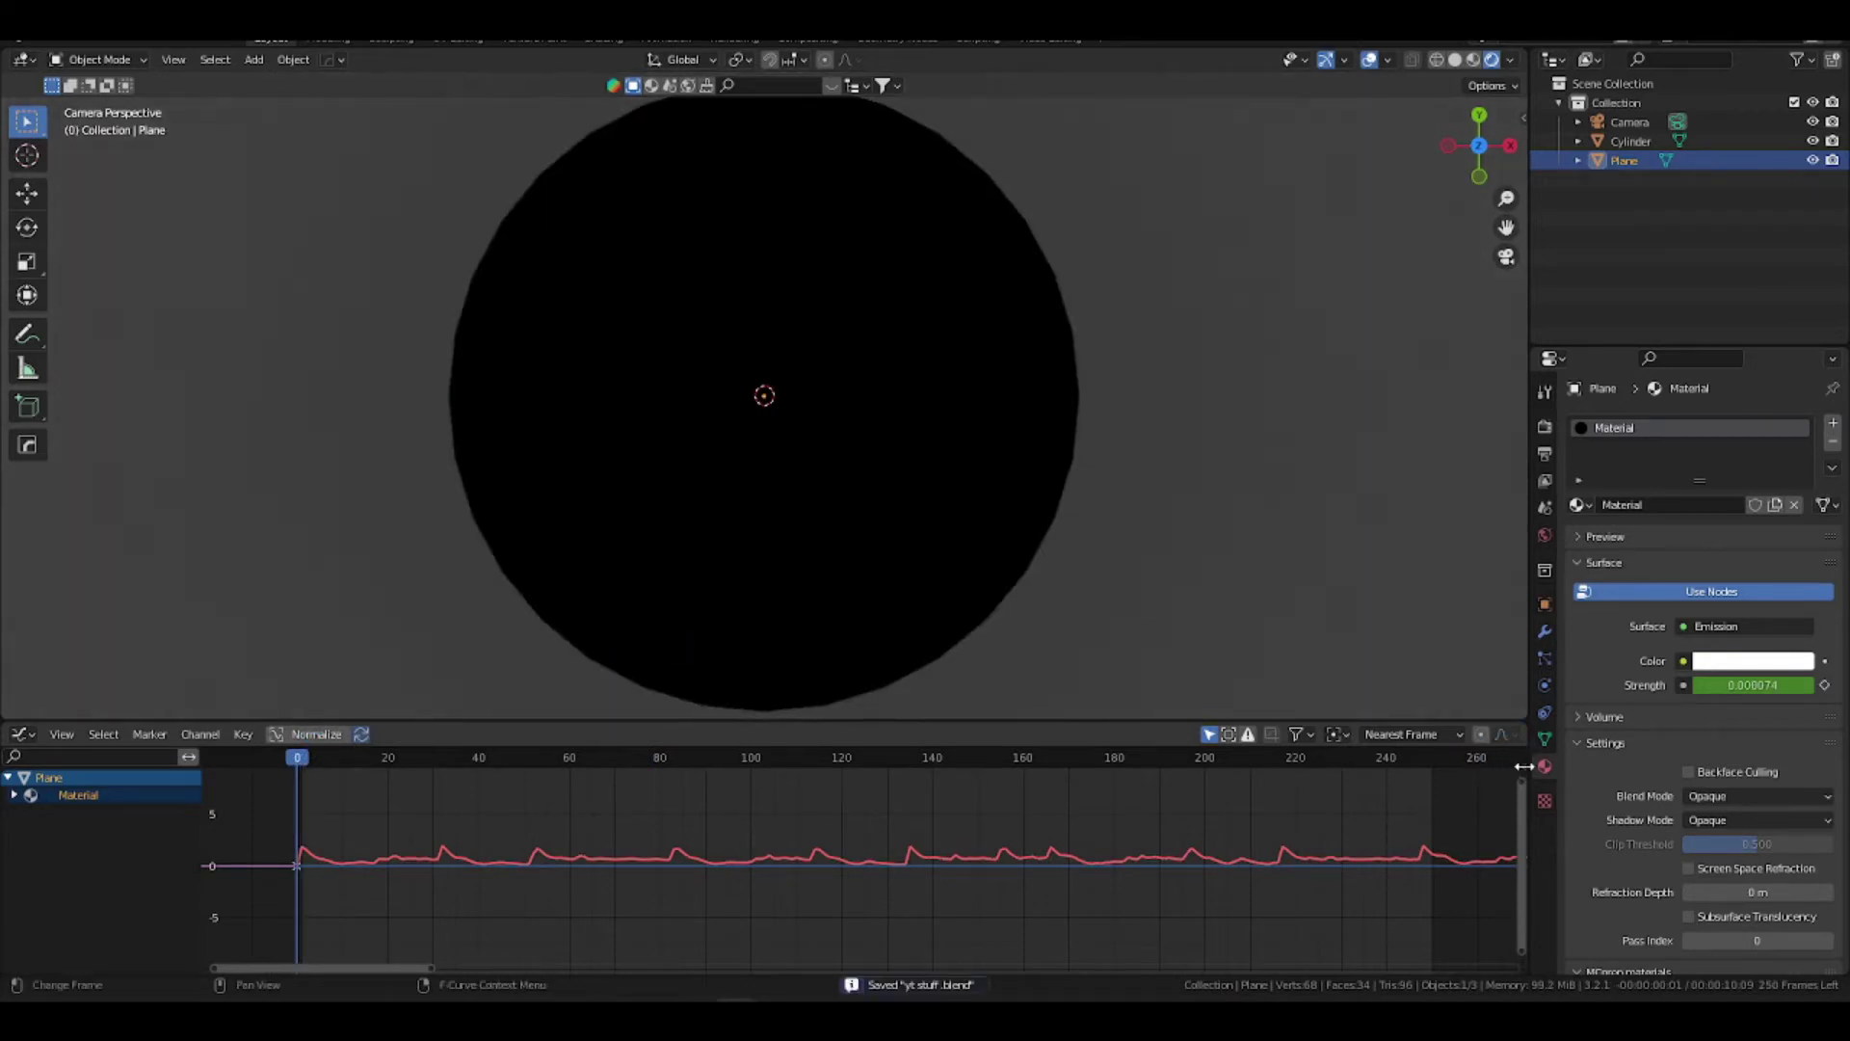
Add an Envelope modifier to the Strength curve with Min 0.100, Reference 0.100 and Max 0.900
{"action": "left_click", "coordinate": [1524, 763]}
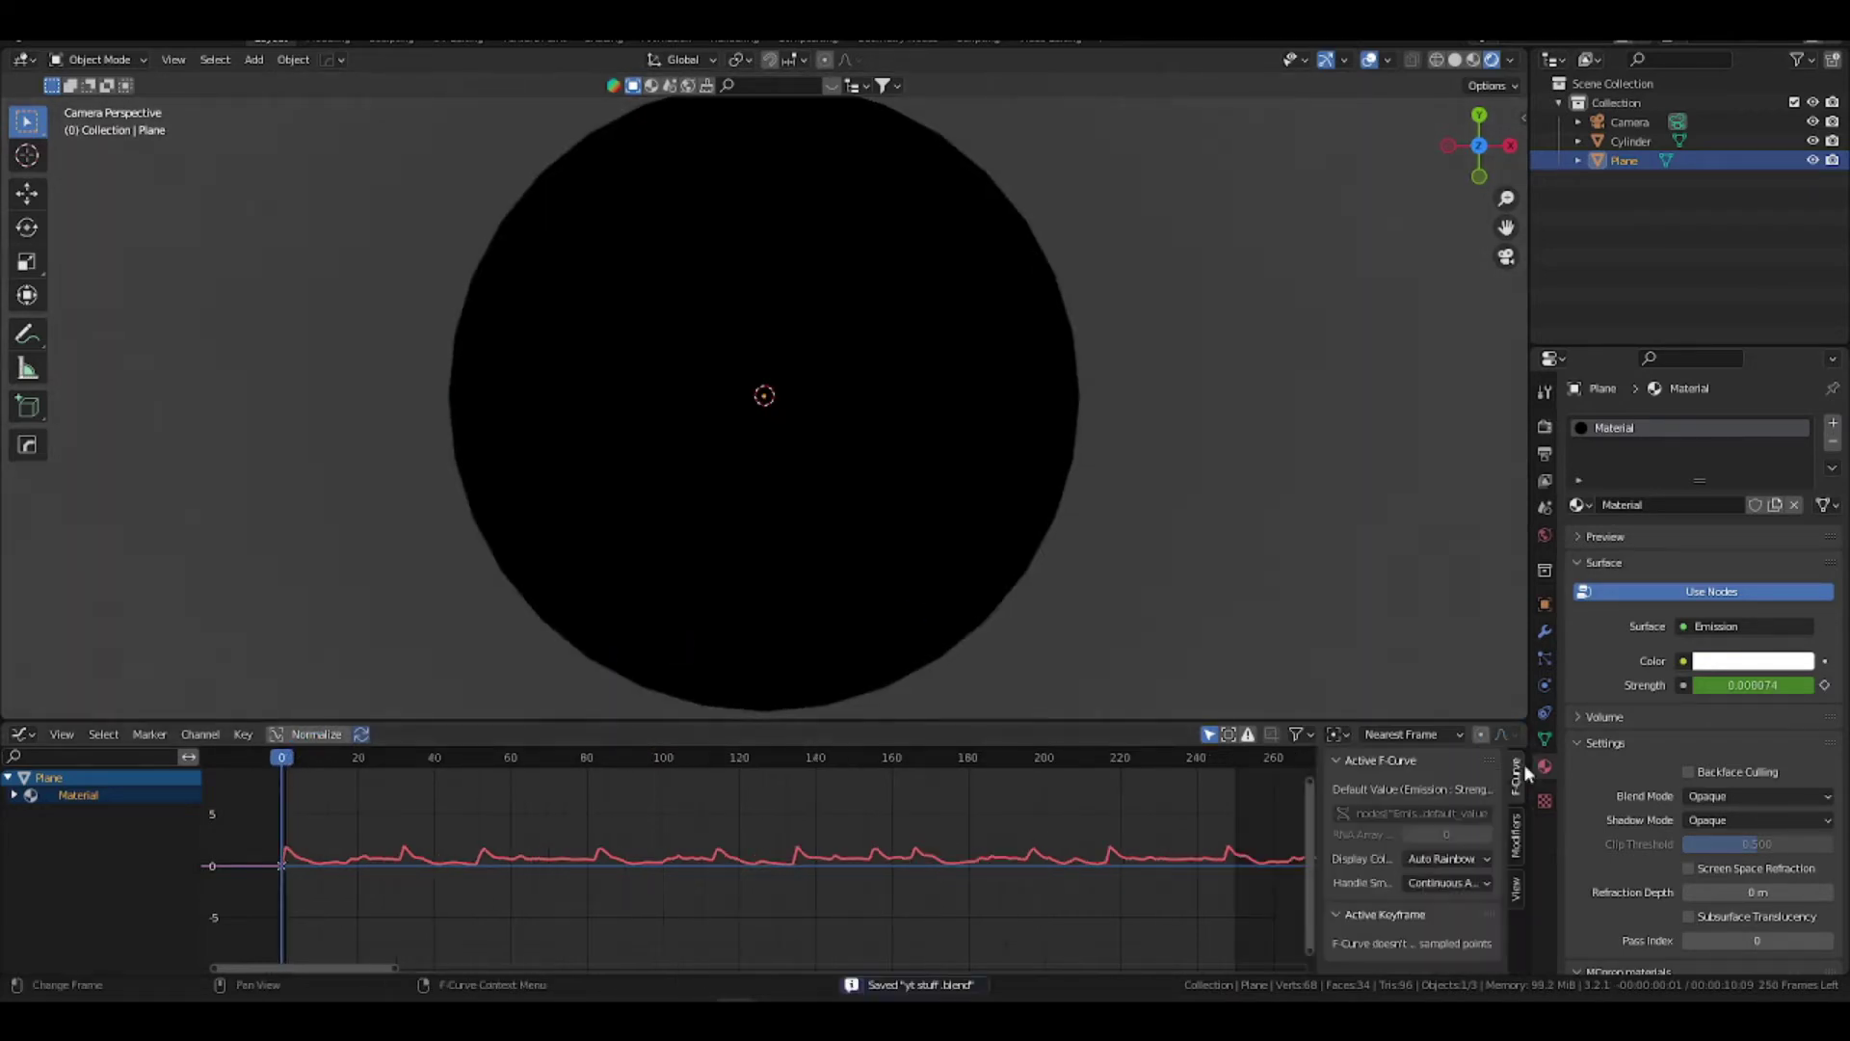
{"action": "left_click", "coordinate": [1517, 832]}
{"action": "left_click", "coordinate": [1393, 766]}
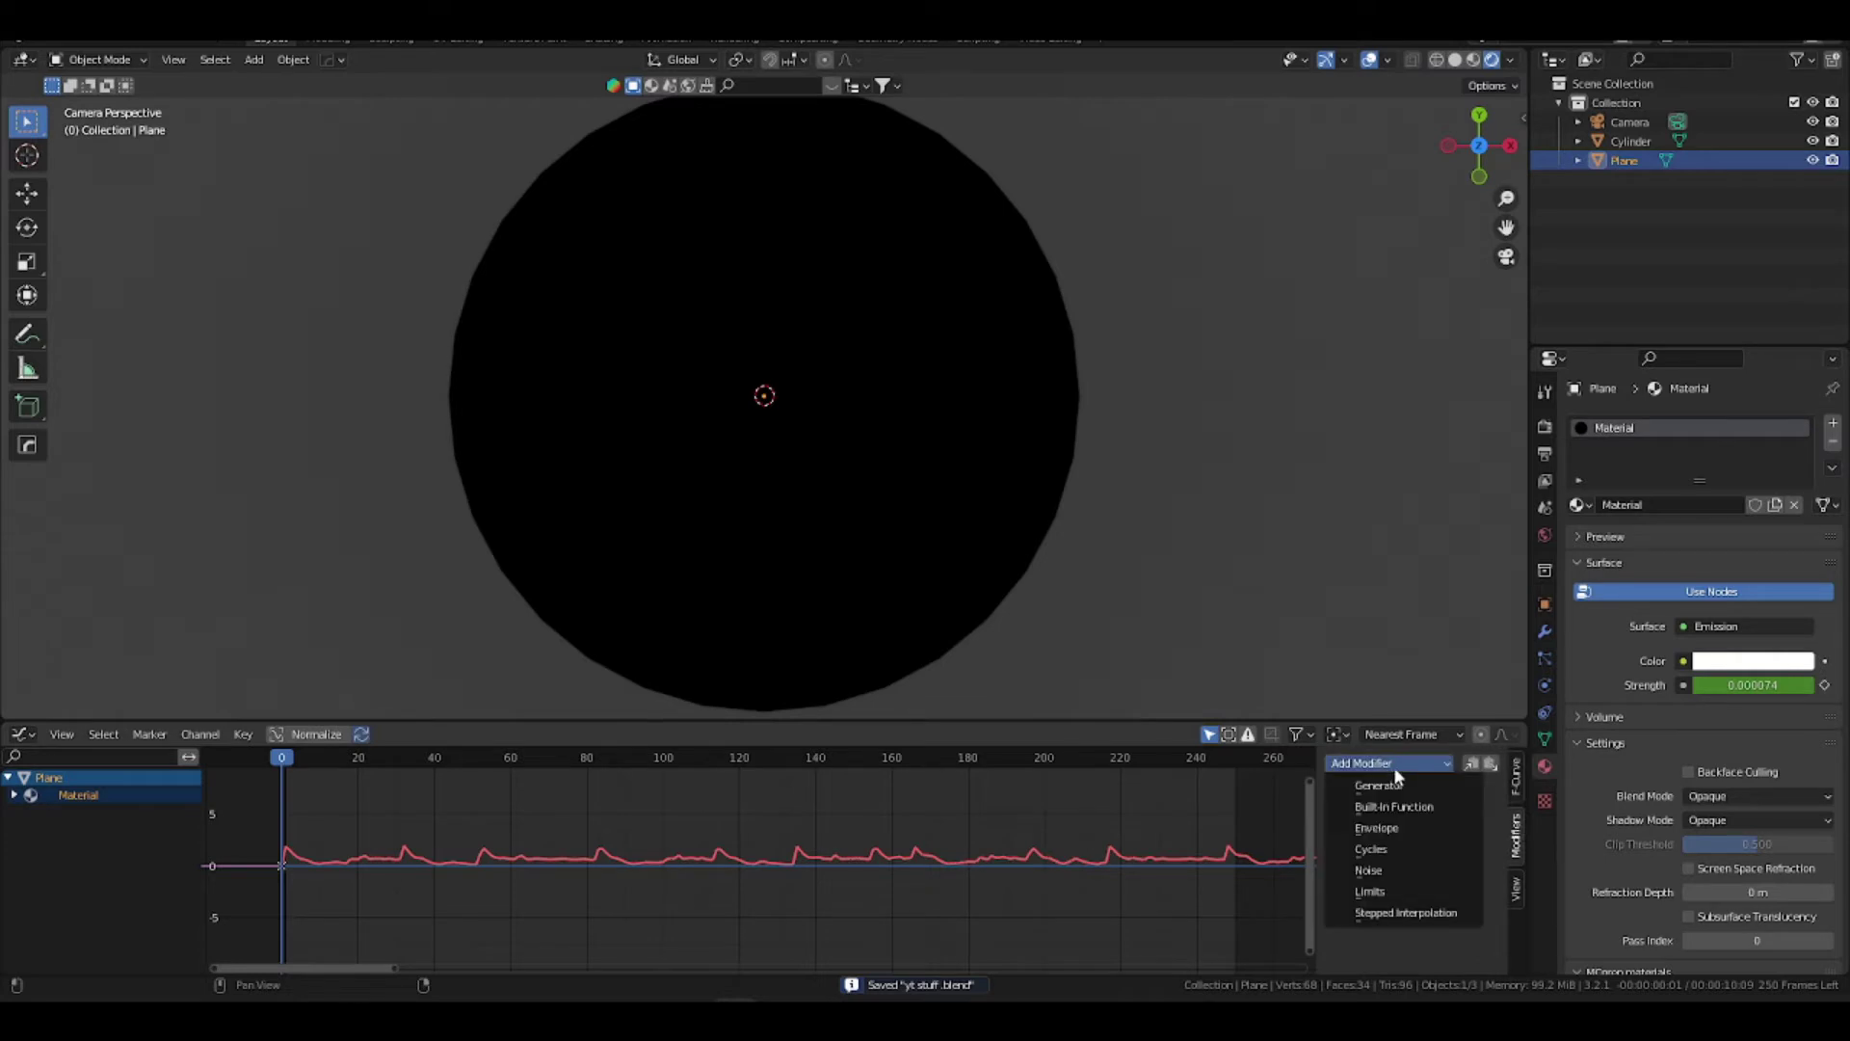
{"action": "left_click", "coordinate": [1403, 830]}
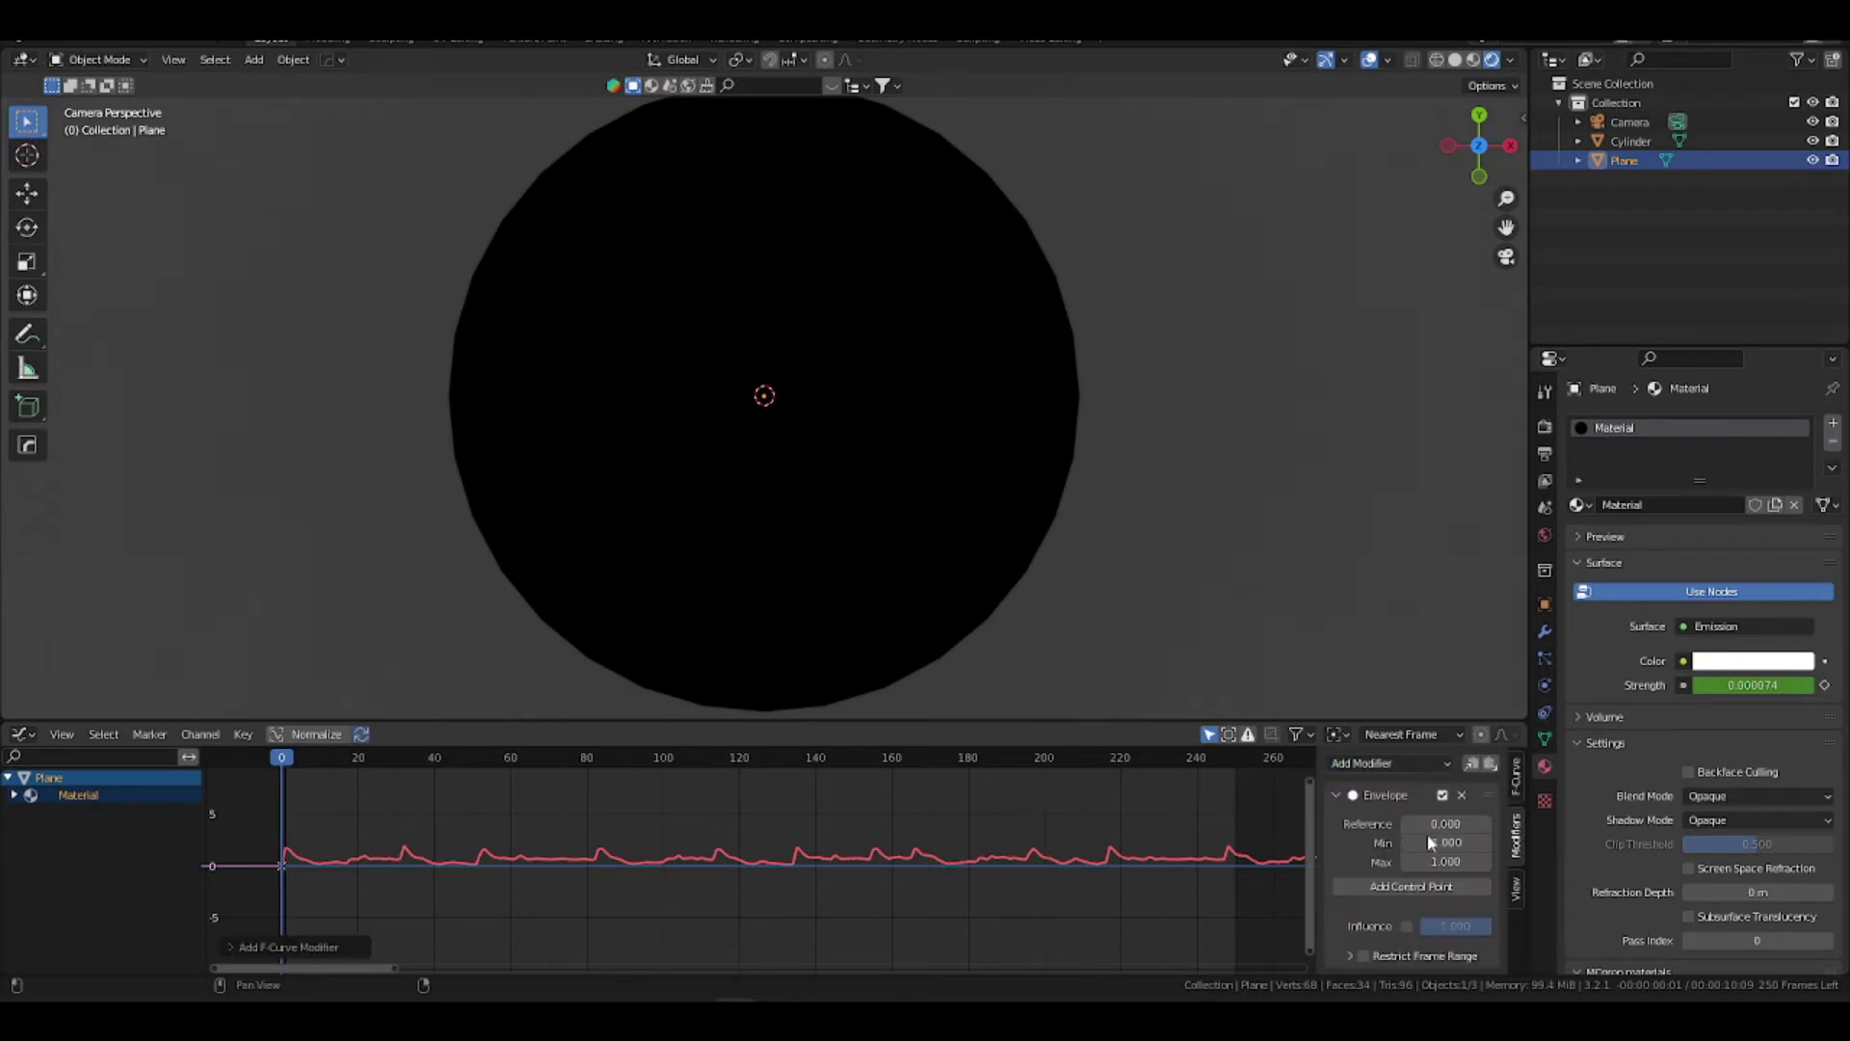
{"action": "left_click", "coordinate": [1416, 887]}
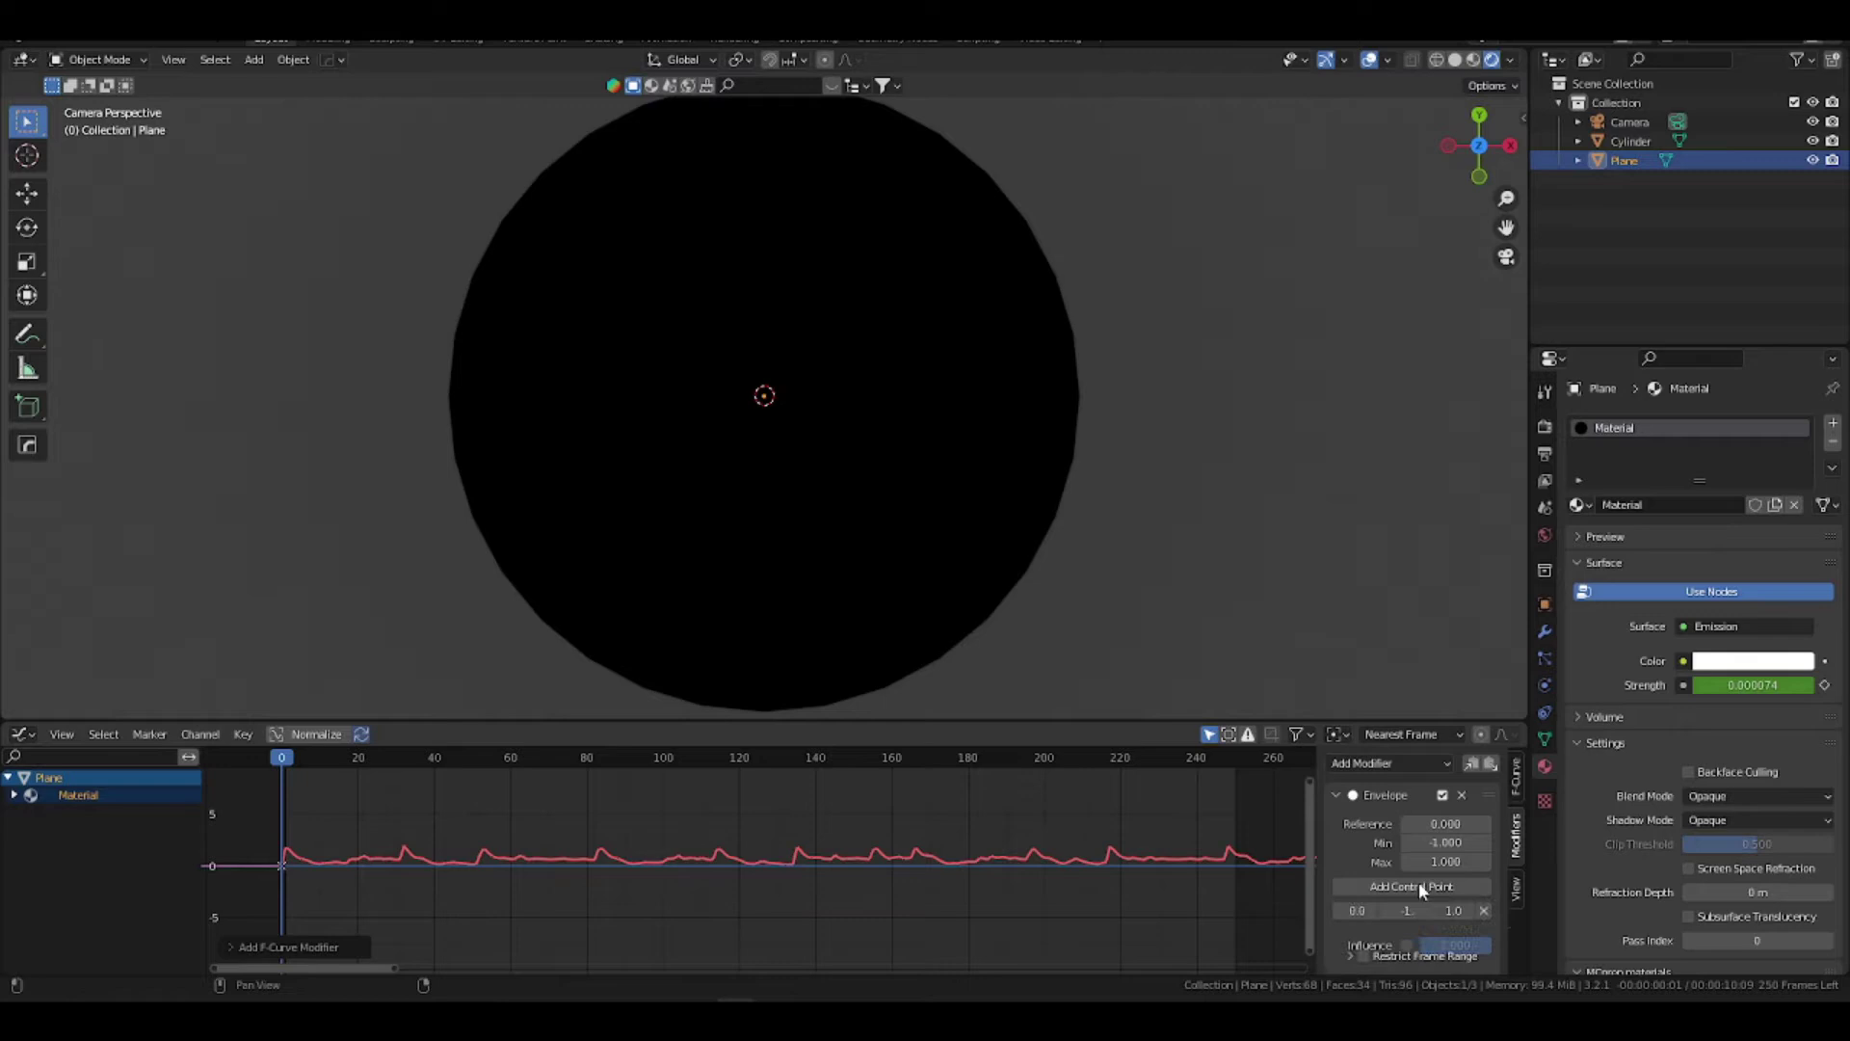
{"action": "left_click_drag", "start_coordinate": [1446, 842], "coordinate": [1514, 843]}
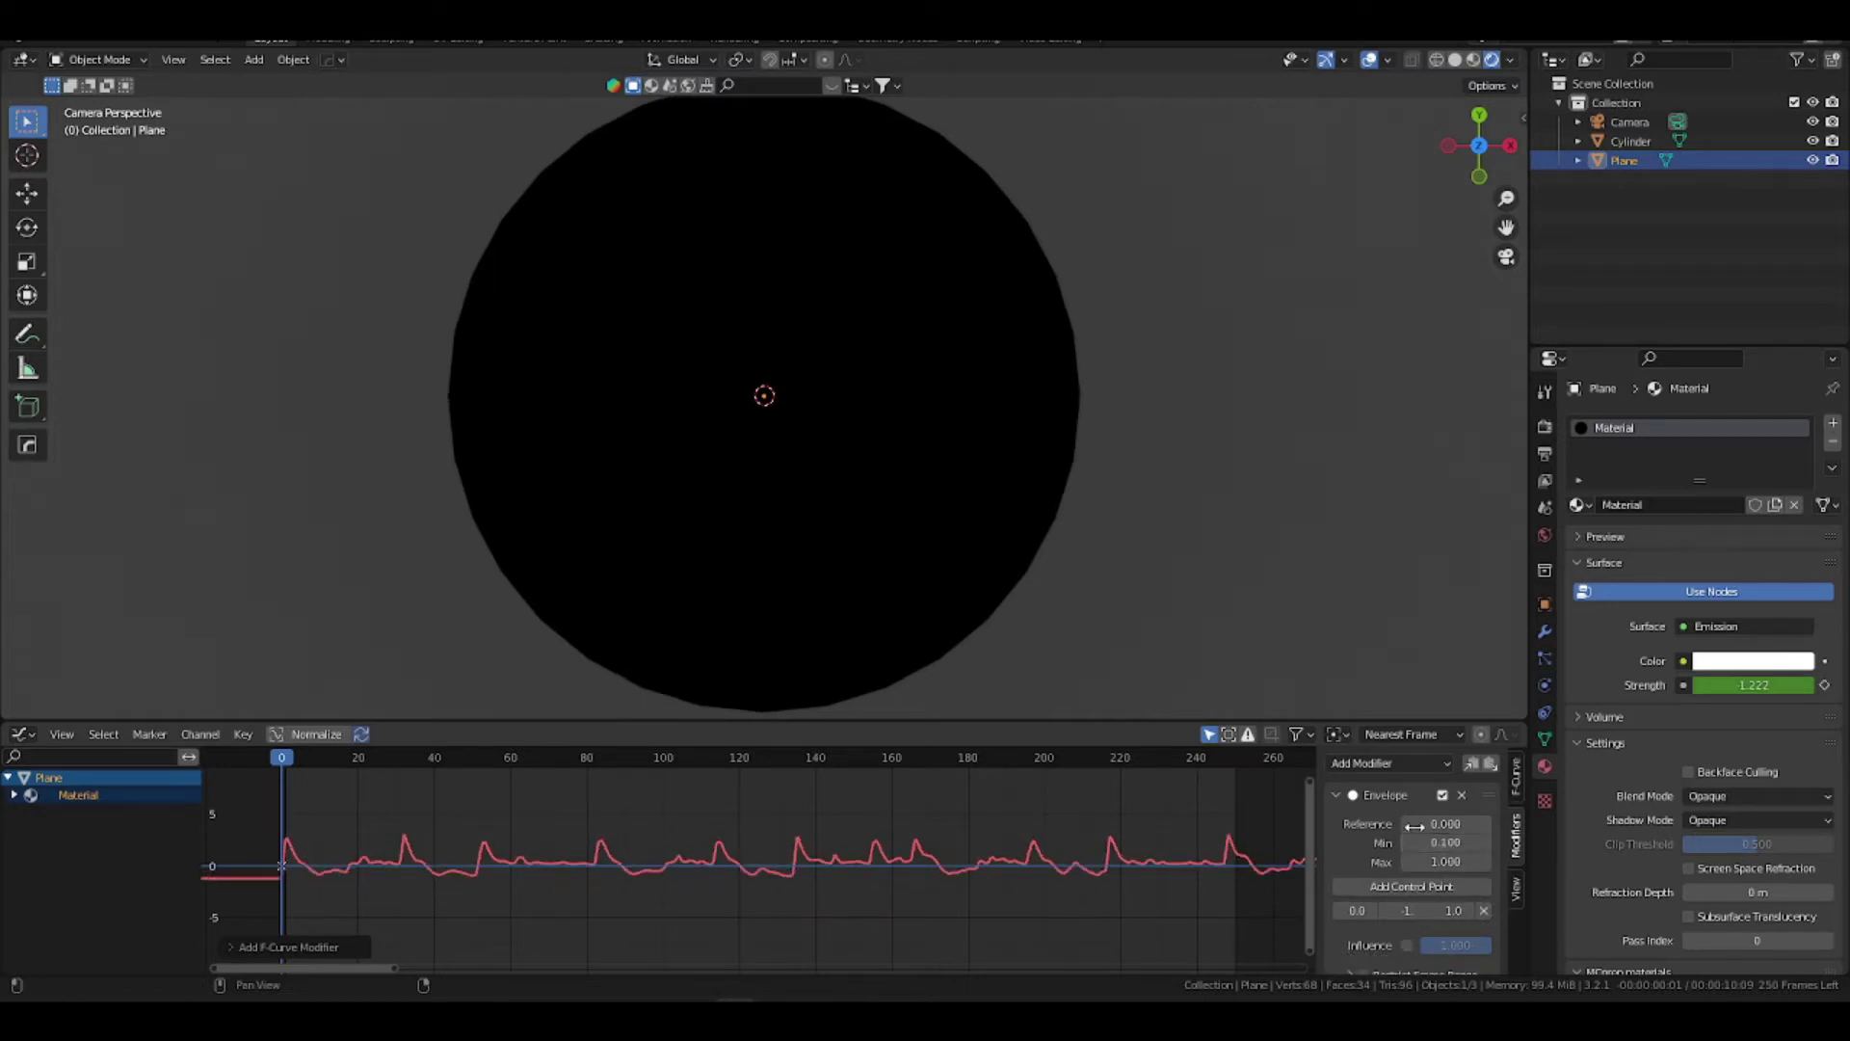
{"action": "left_click", "coordinate": [1446, 823]}
{"action": "type", "text": "0.1"}
{"action": "key", "text": "Return"}
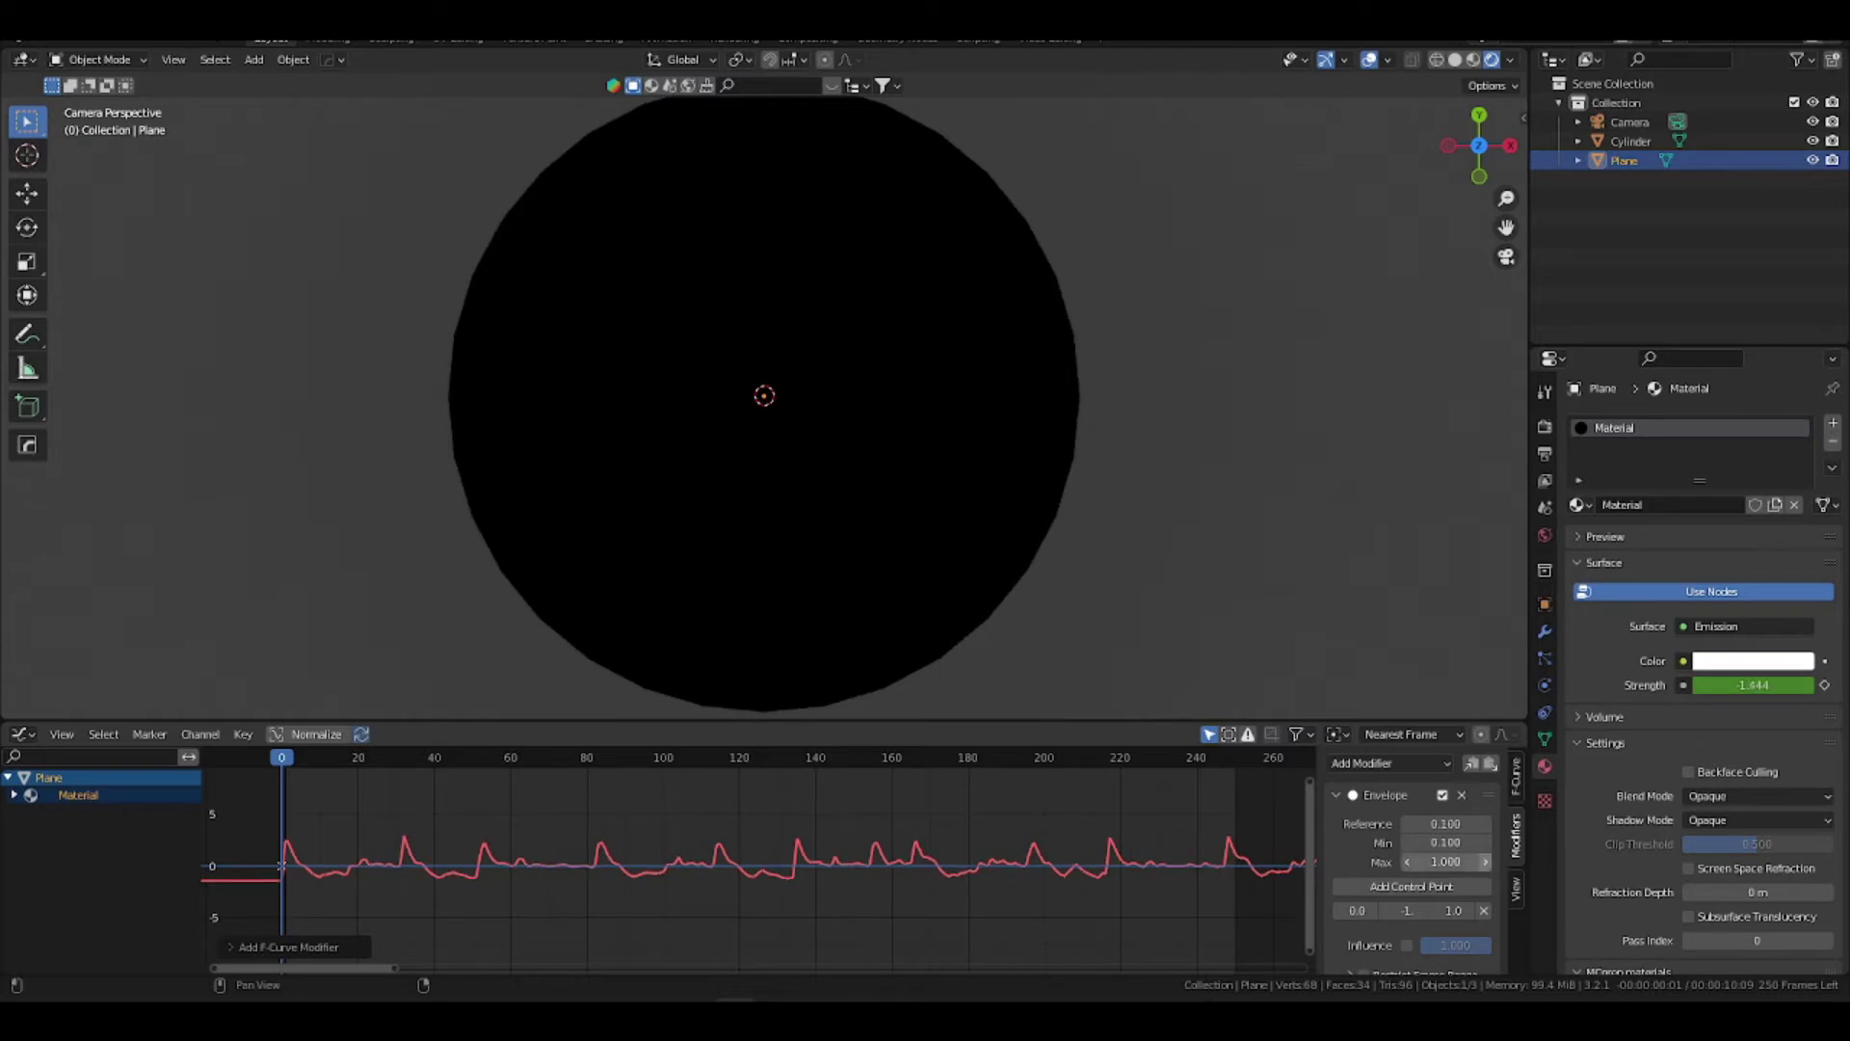
{"action": "left_click", "coordinate": [1408, 862]}
{"action": "scroll", "coordinate": [837, 863], "scroll_direction": "up", "scroll_amount": 5}
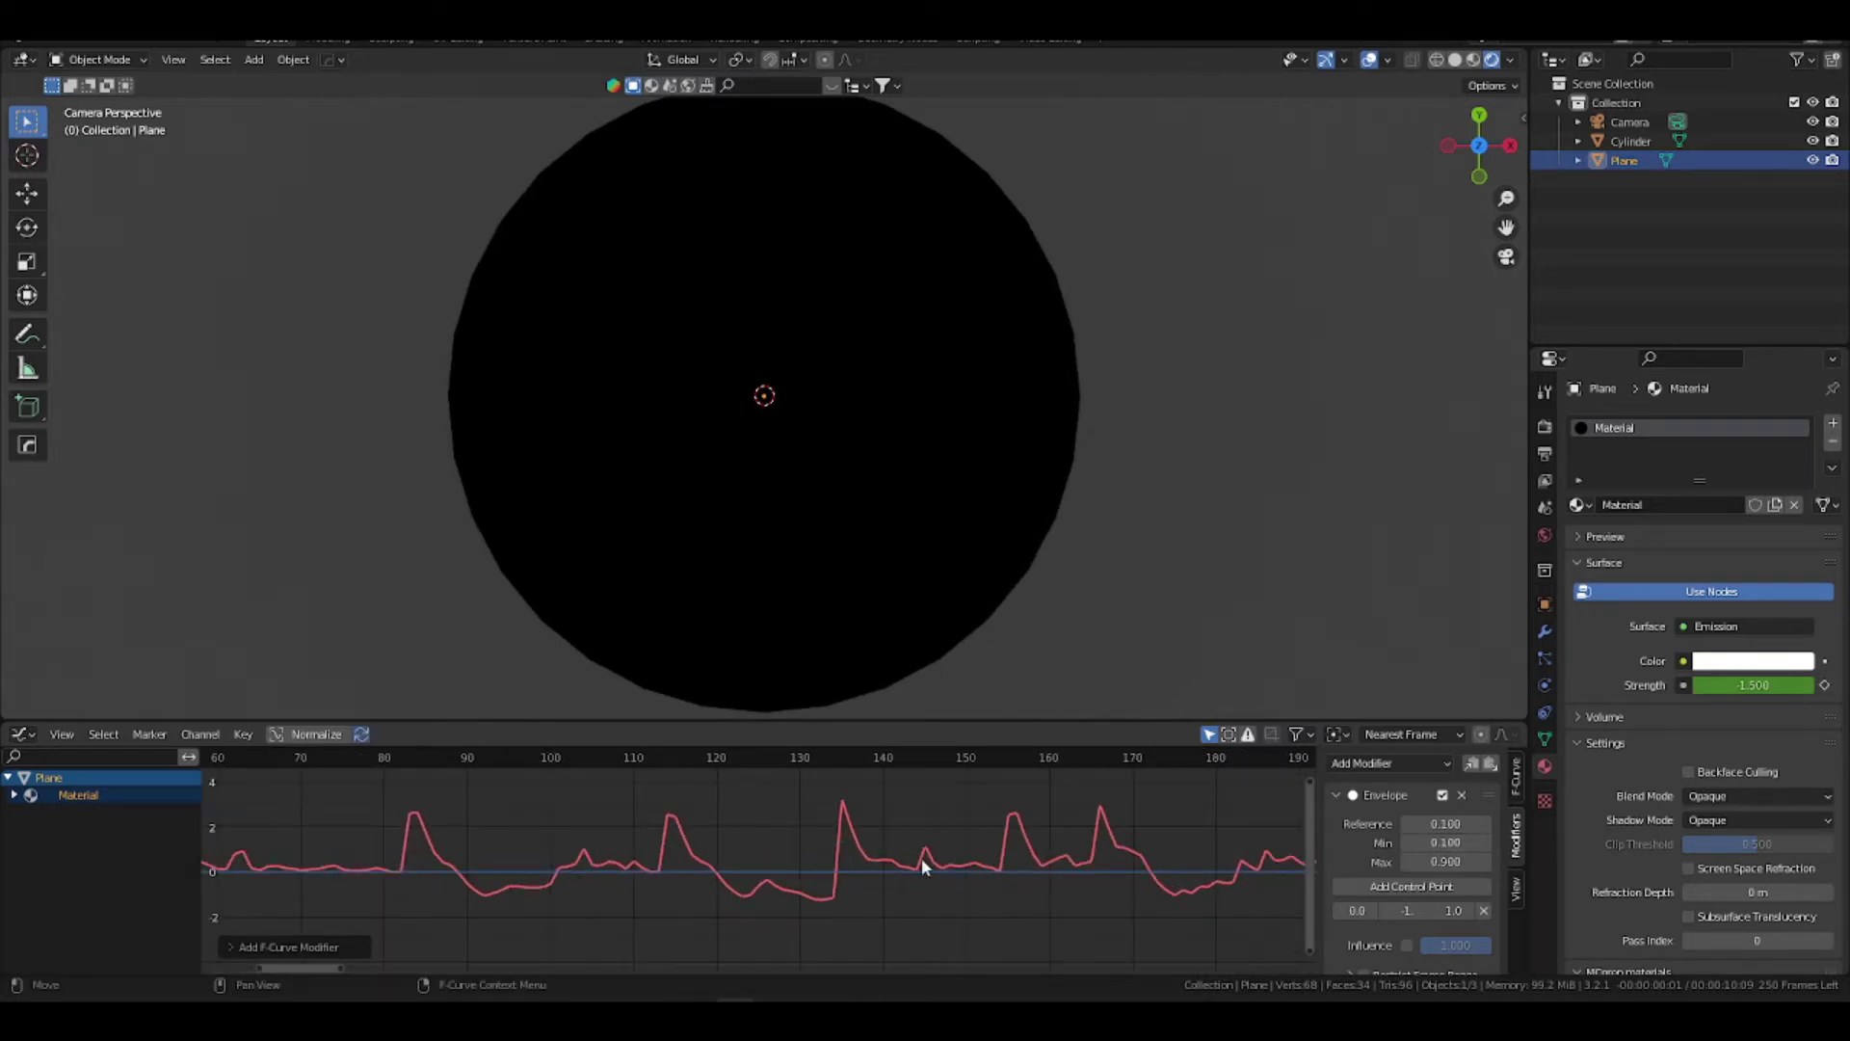
{"action": "scroll", "coordinate": [964, 872], "scroll_direction": "down", "scroll_amount": 6}
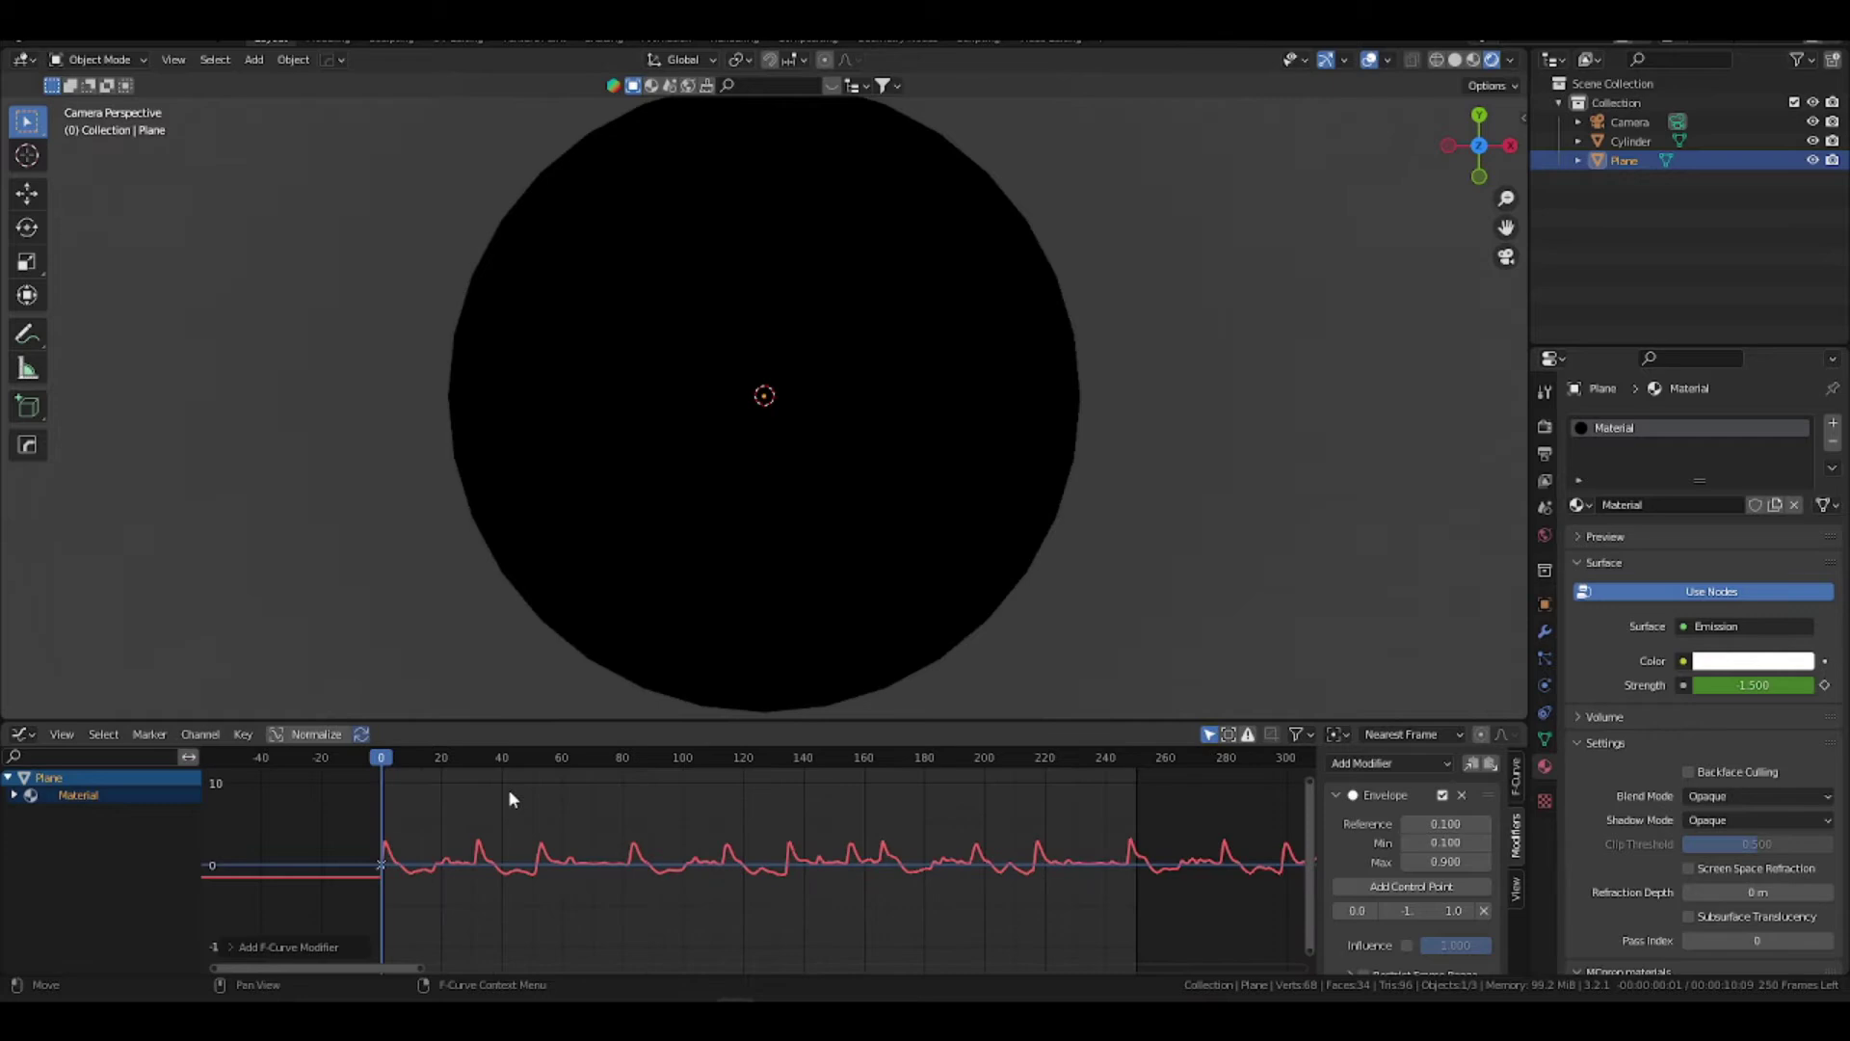
Preview the pulsing emission during playback, save, and pan the graph to show the curve
{"action": "key", "text": "space"}
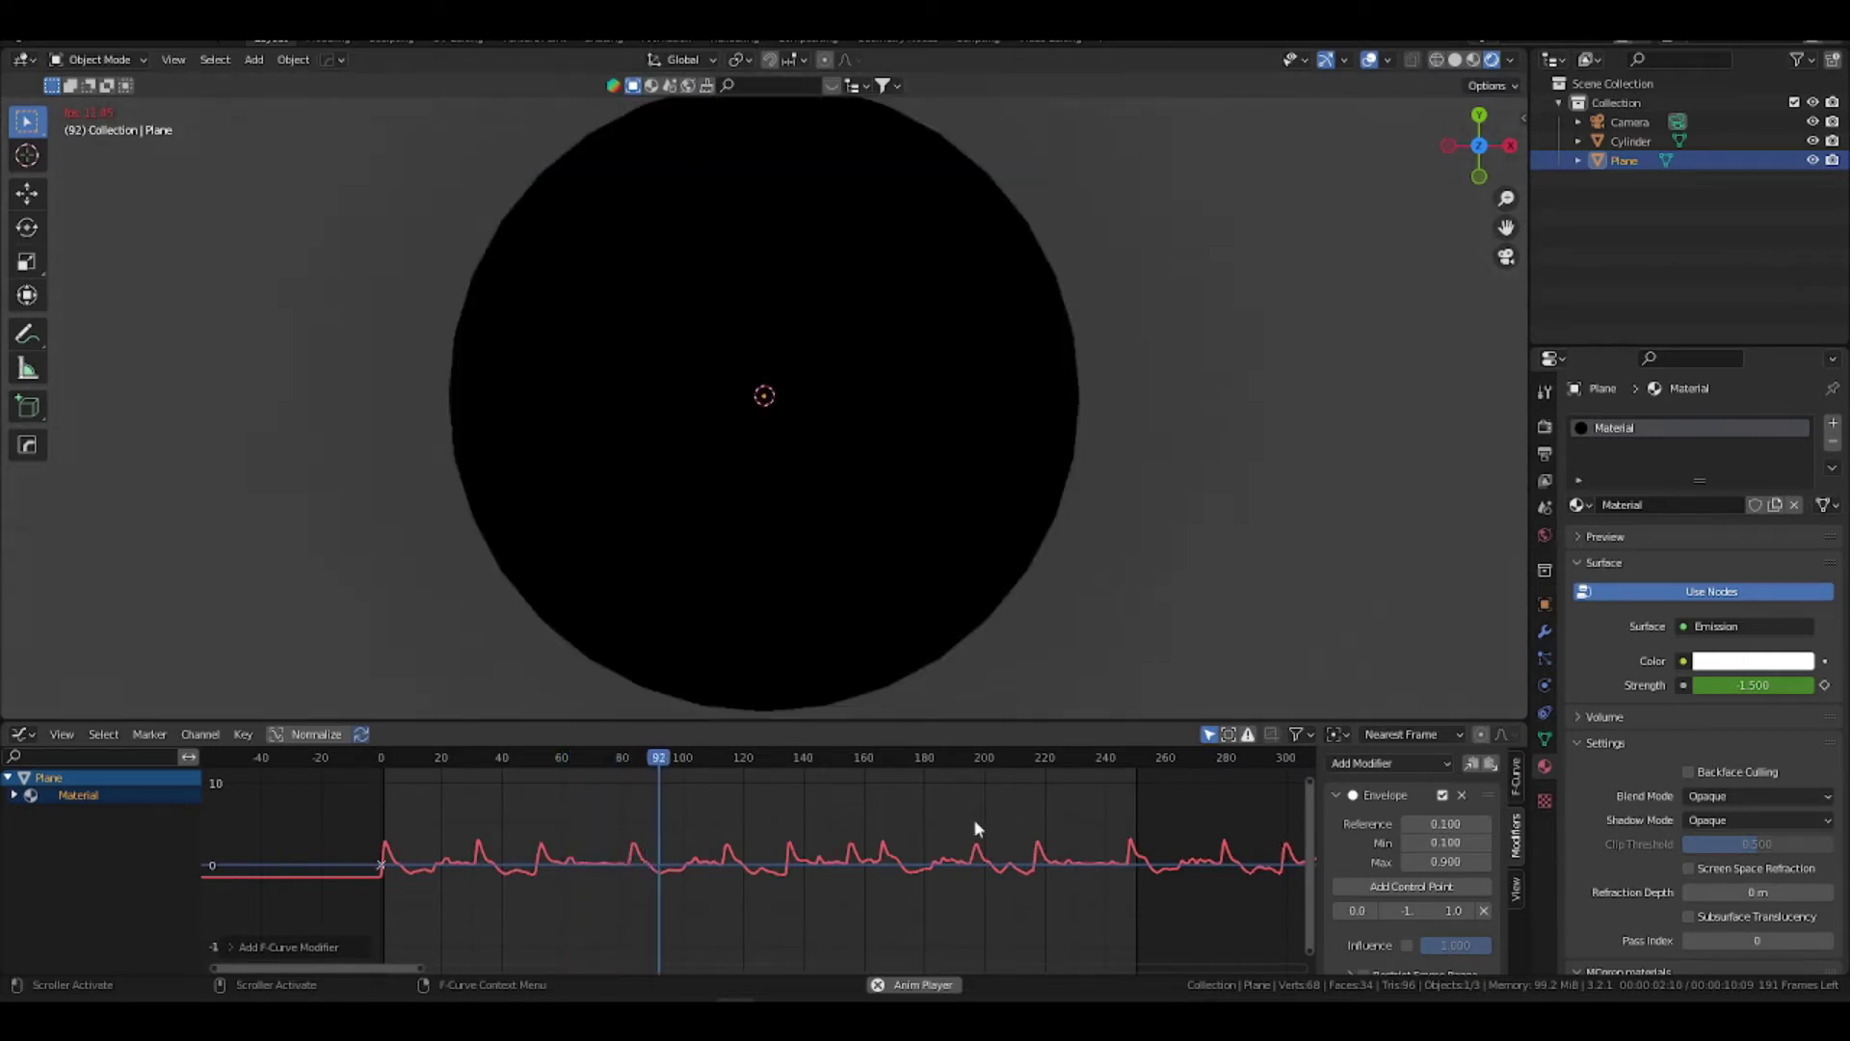
{"action": "key", "text": "space"}
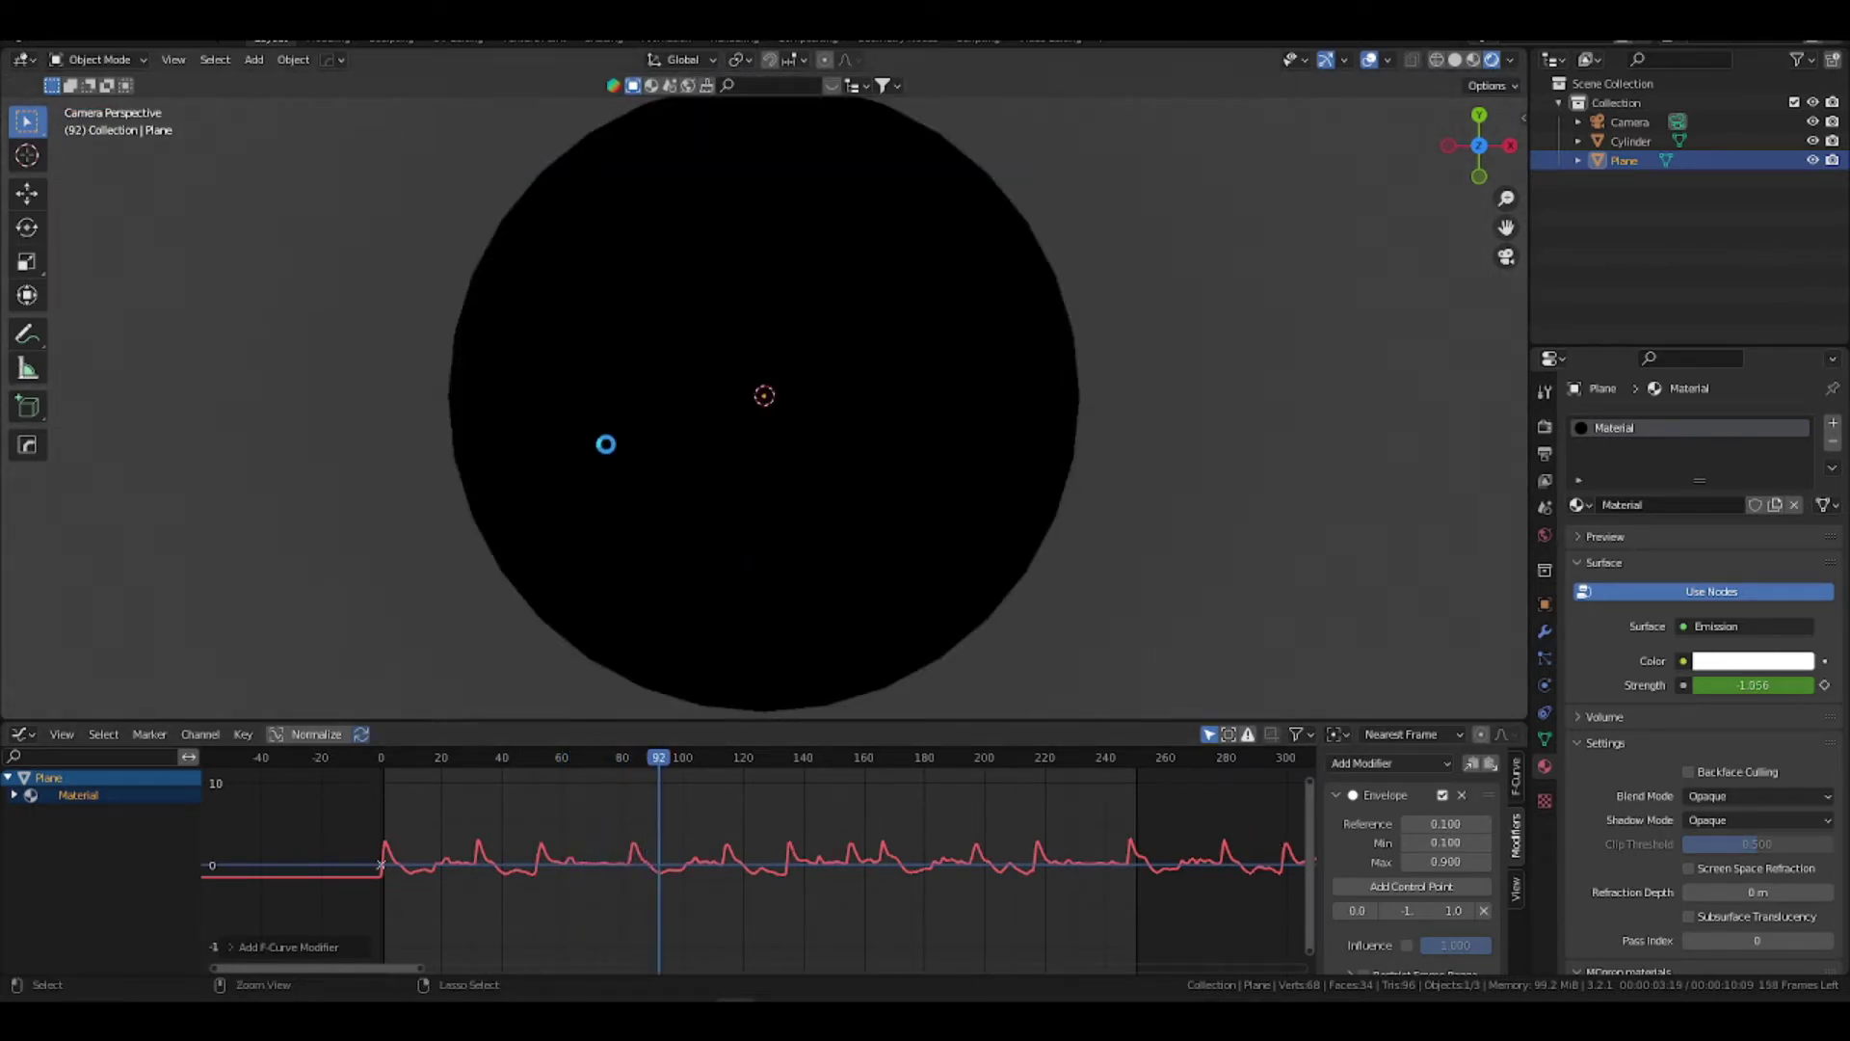
{"action": "key", "text": "ctrl+s"}
{"action": "middle_click_drag", "start_coordinate": [831, 828], "coordinate": [933, 727], "text": "ctrl"}
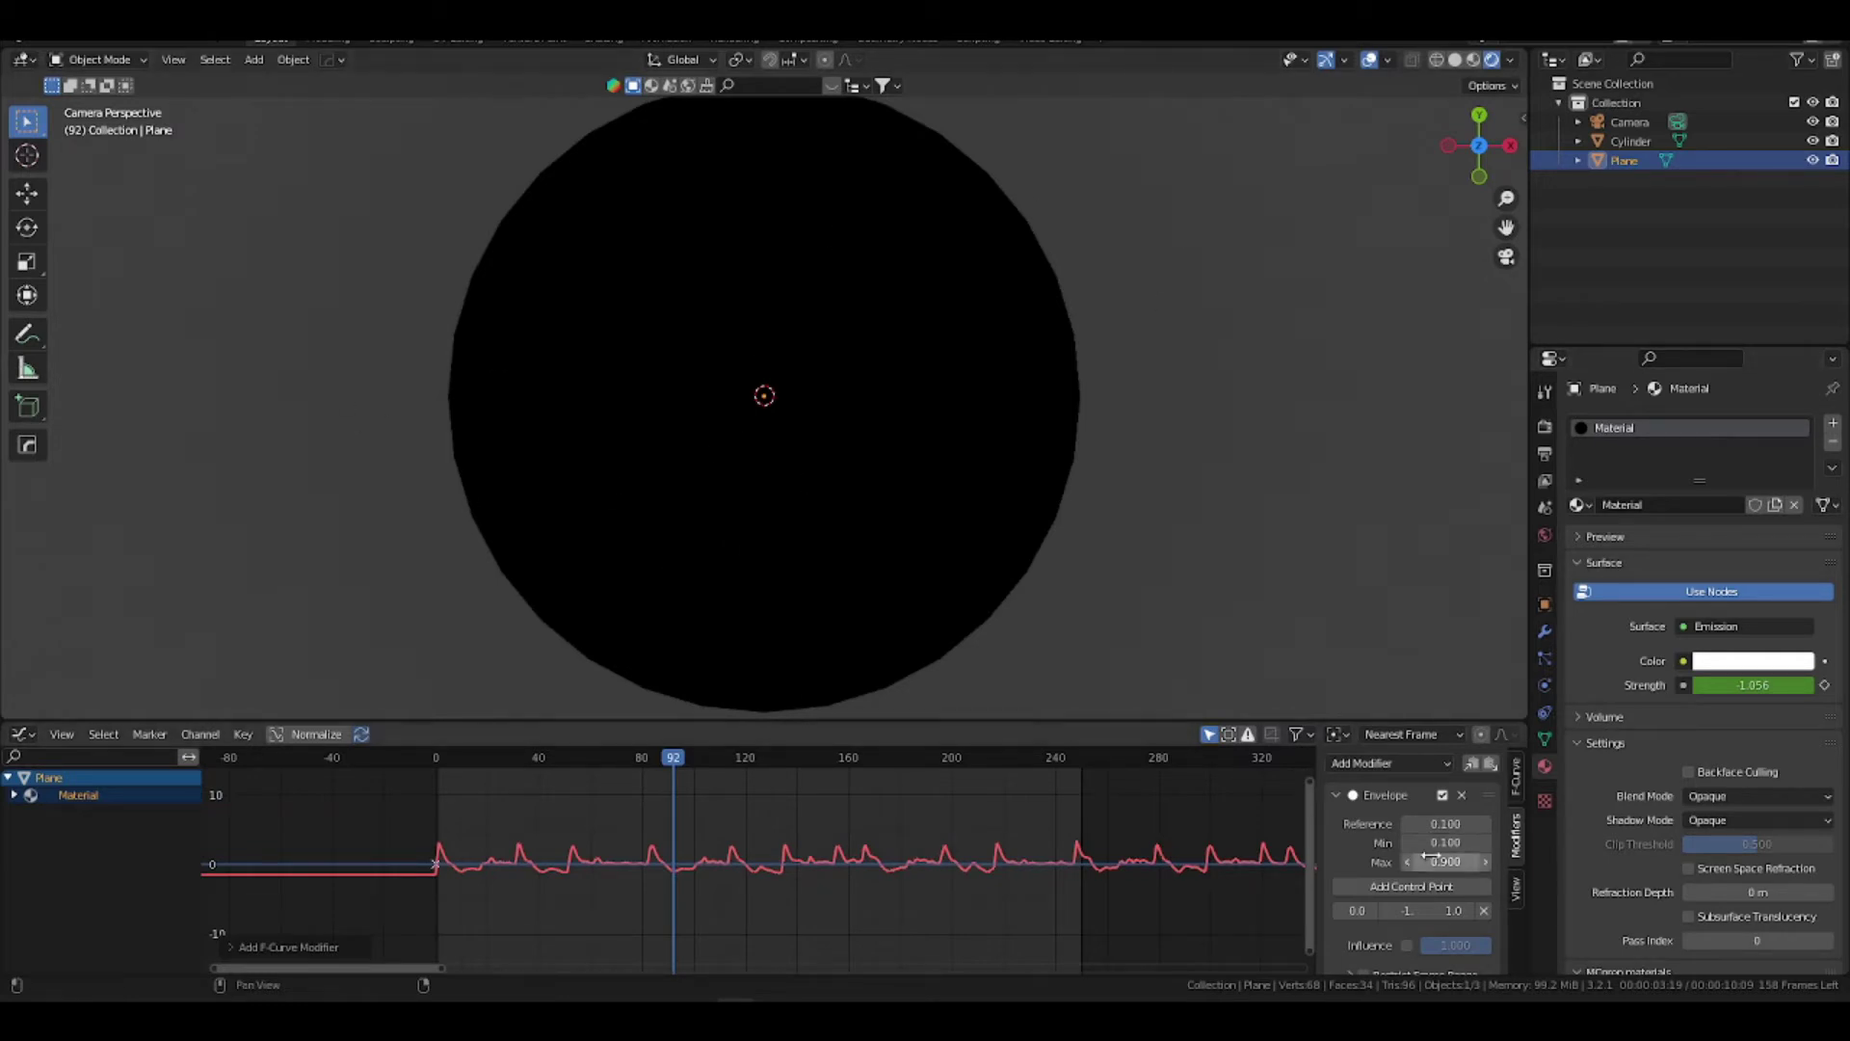
Set the Envelope Reference to 0.200, replay to check the pulsing, and save
{"action": "mouse_move", "coordinate": [1446, 823]}
{"action": "left_mouse_down"}
{"action": "mouse_move", "coordinate": [1503, 824]}
{"action": "mouse_move", "coordinate": [1445, 824]}
{"action": "left_mouse_up"}
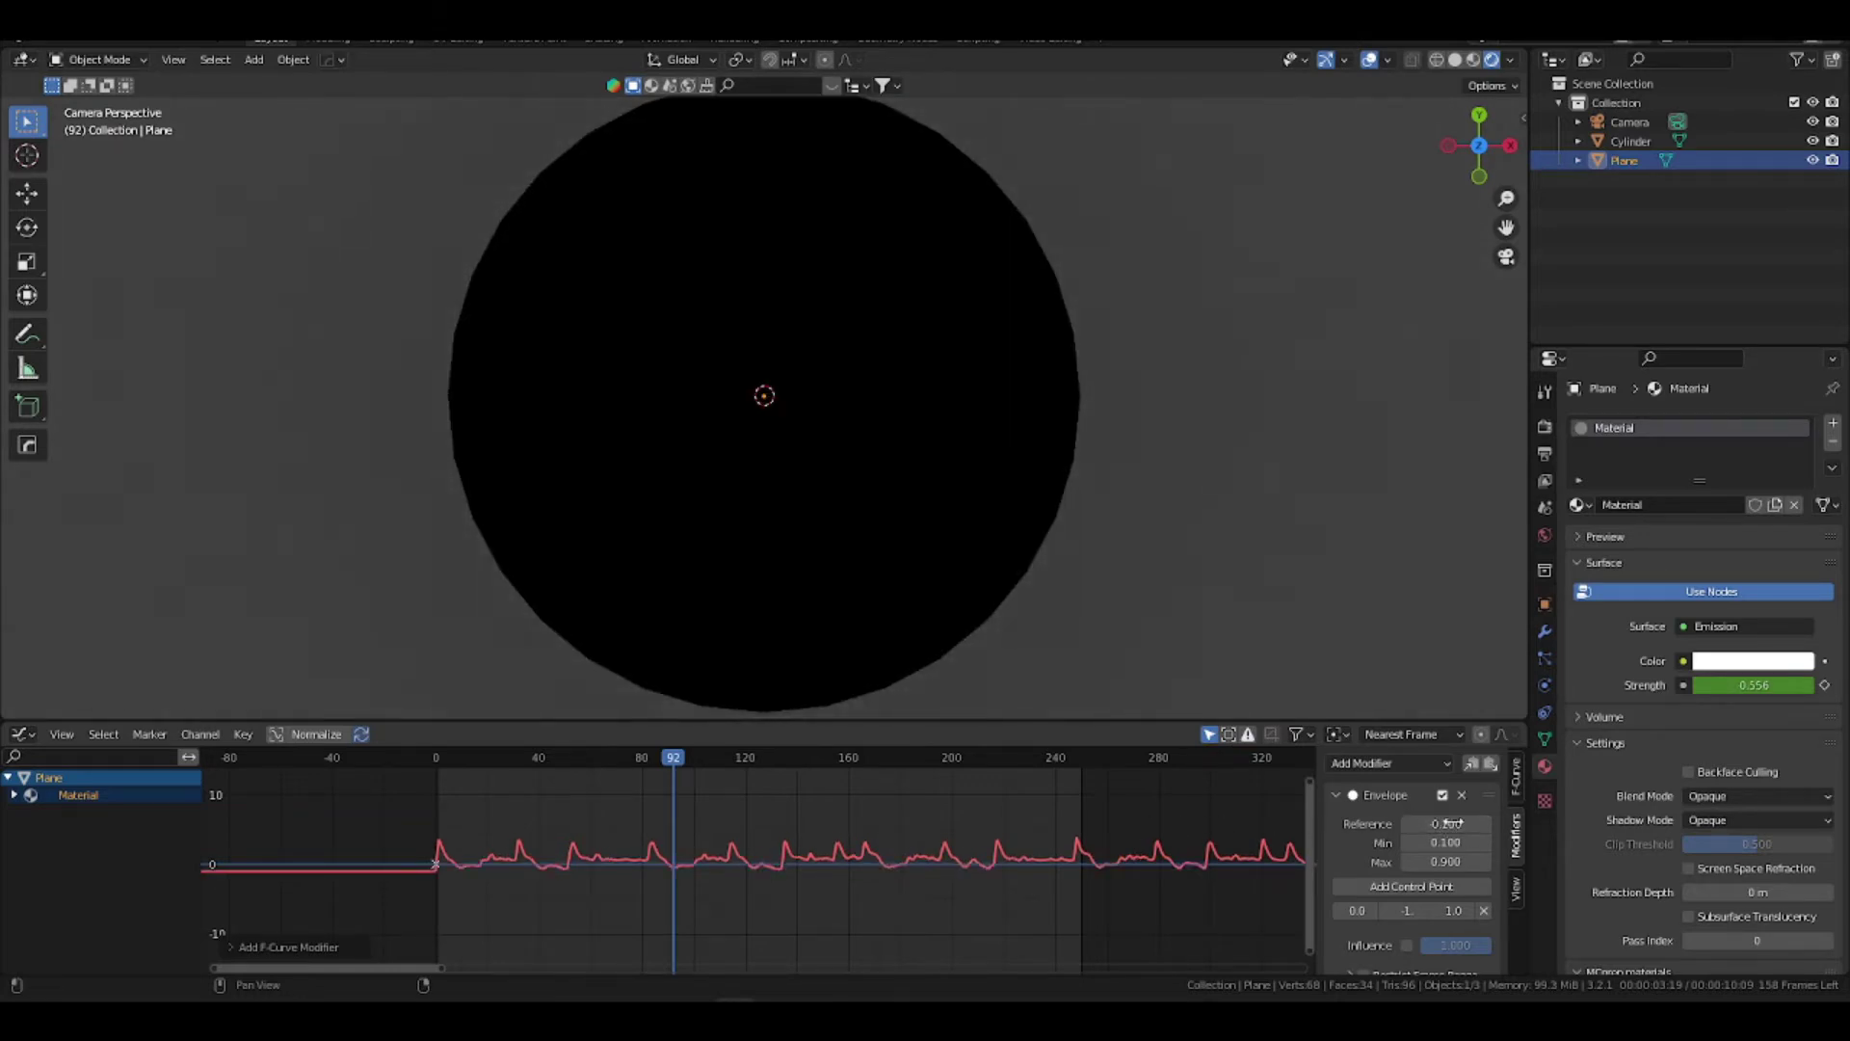
{"action": "left_click_drag", "start_coordinate": [1423, 827], "coordinate": [1287, 884]}
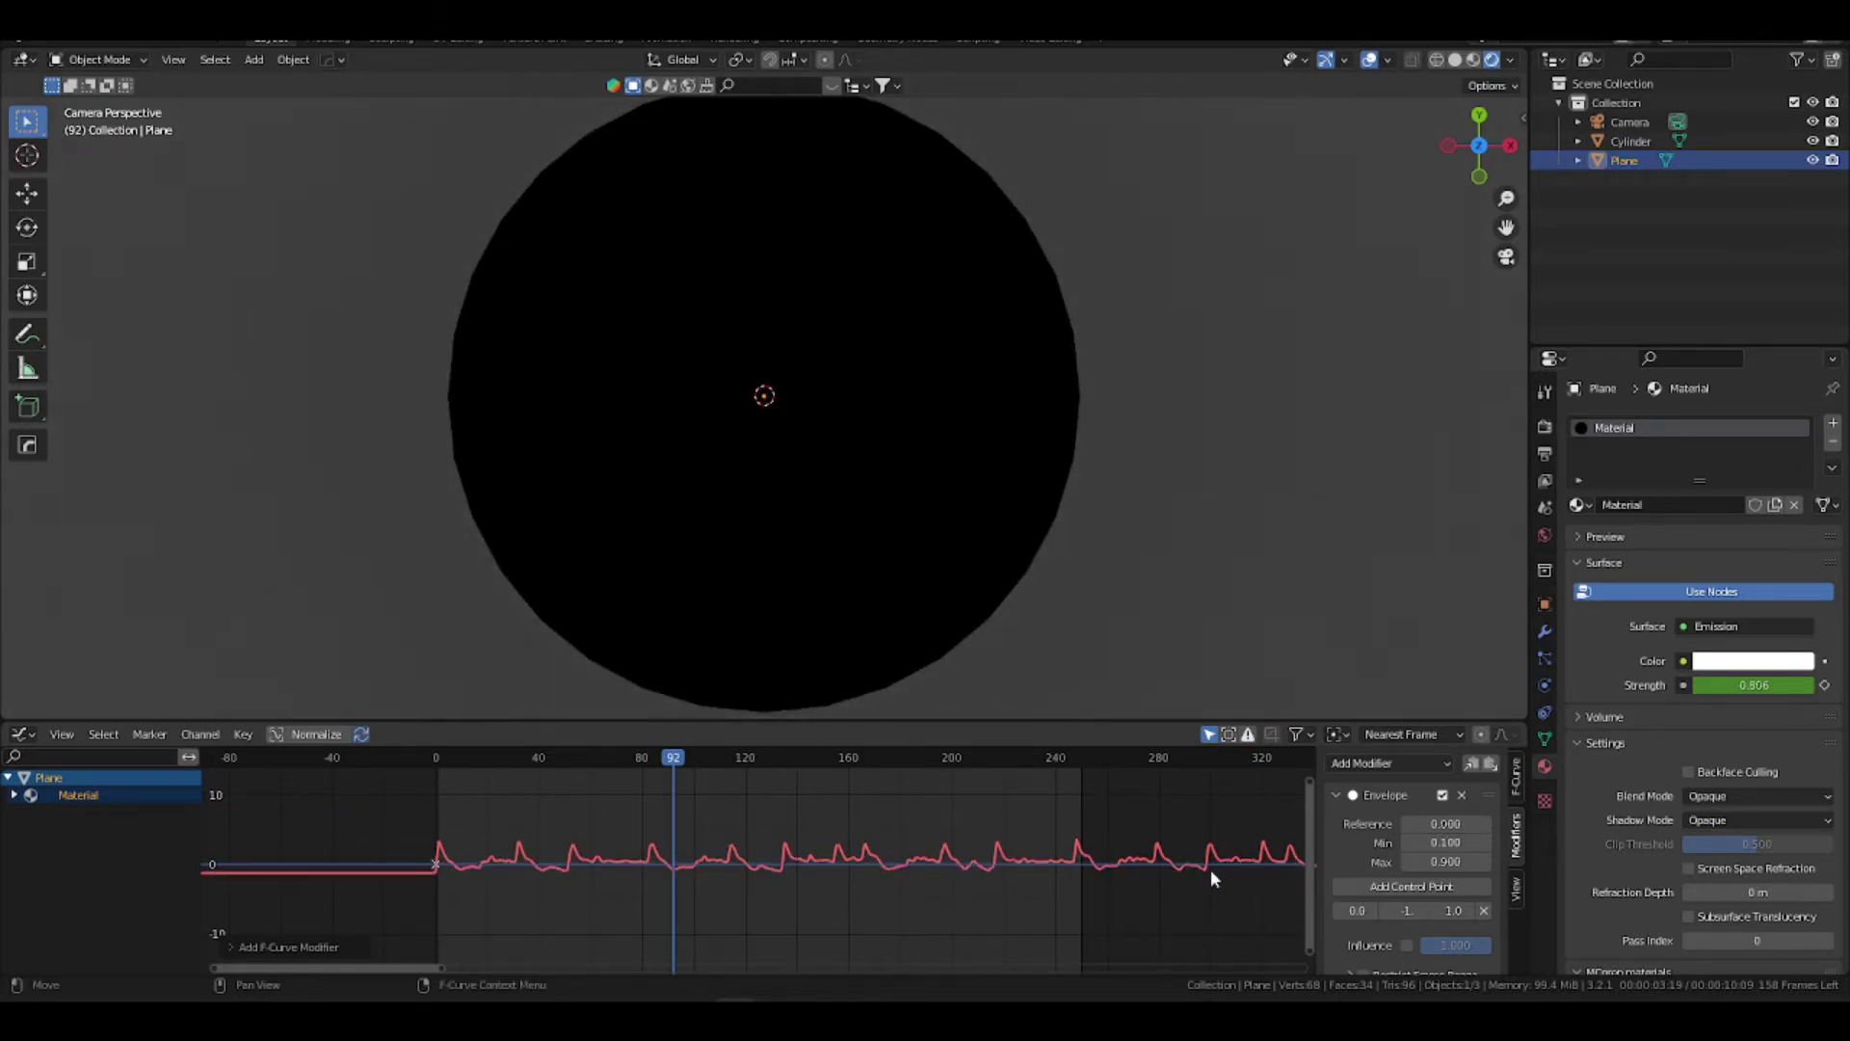
{"action": "left_click_drag", "start_coordinate": [1390, 818], "coordinate": [1243, 912]}
{"action": "scroll", "coordinate": [984, 858], "scroll_direction": "up", "scroll_amount": 2}
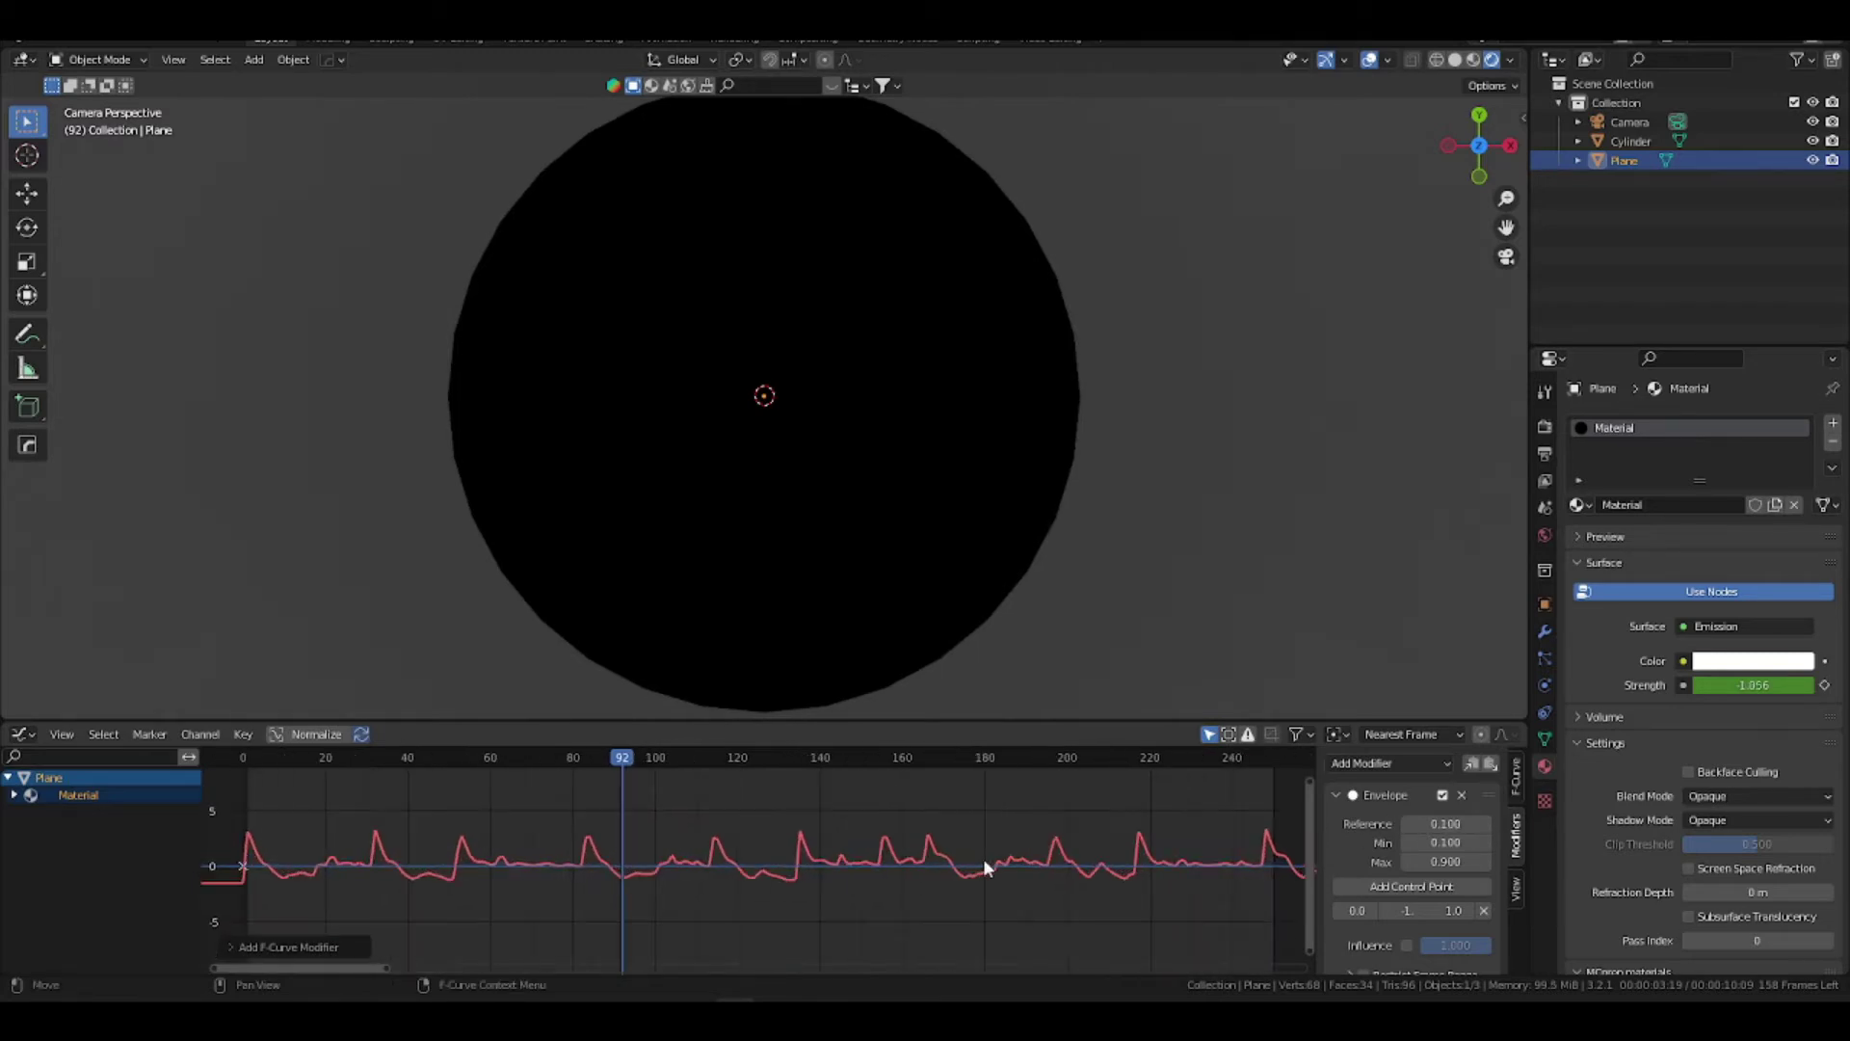
{"action": "left_click", "coordinate": [1486, 823]}
{"action": "key", "text": "space"}
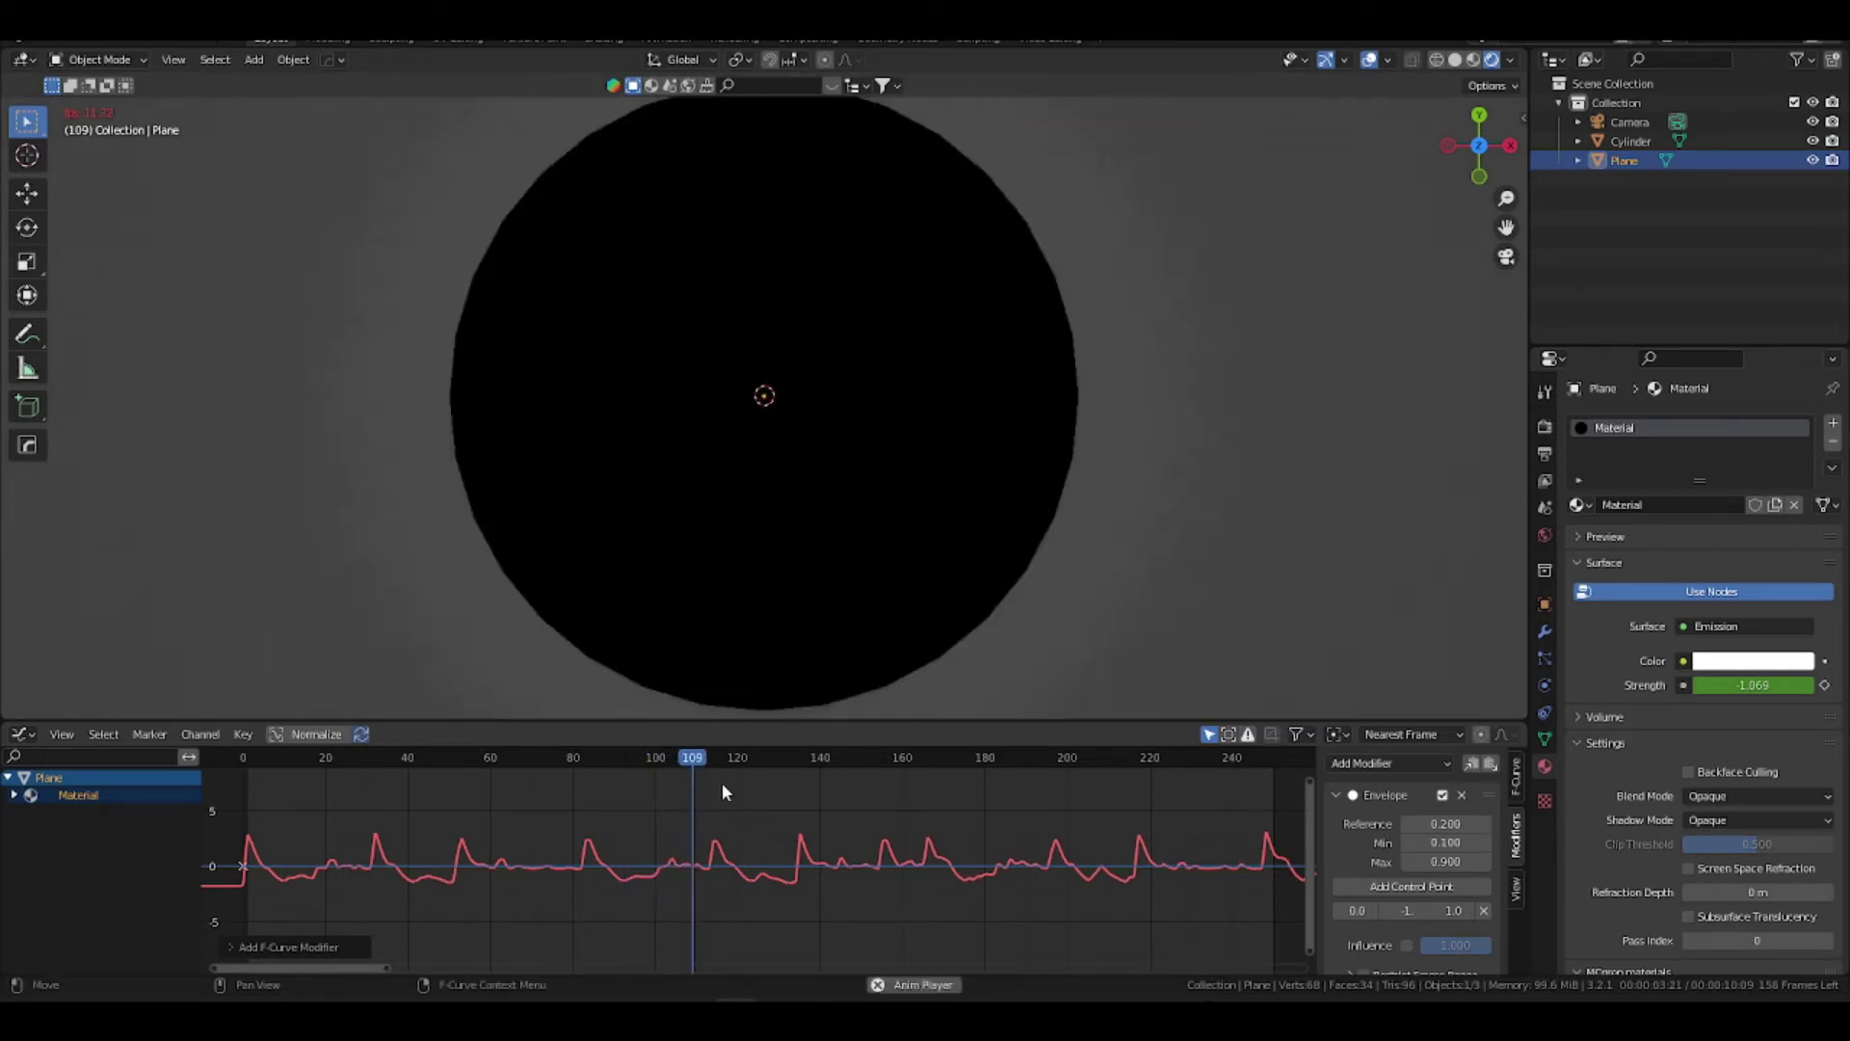
{"action": "key", "text": "space"}
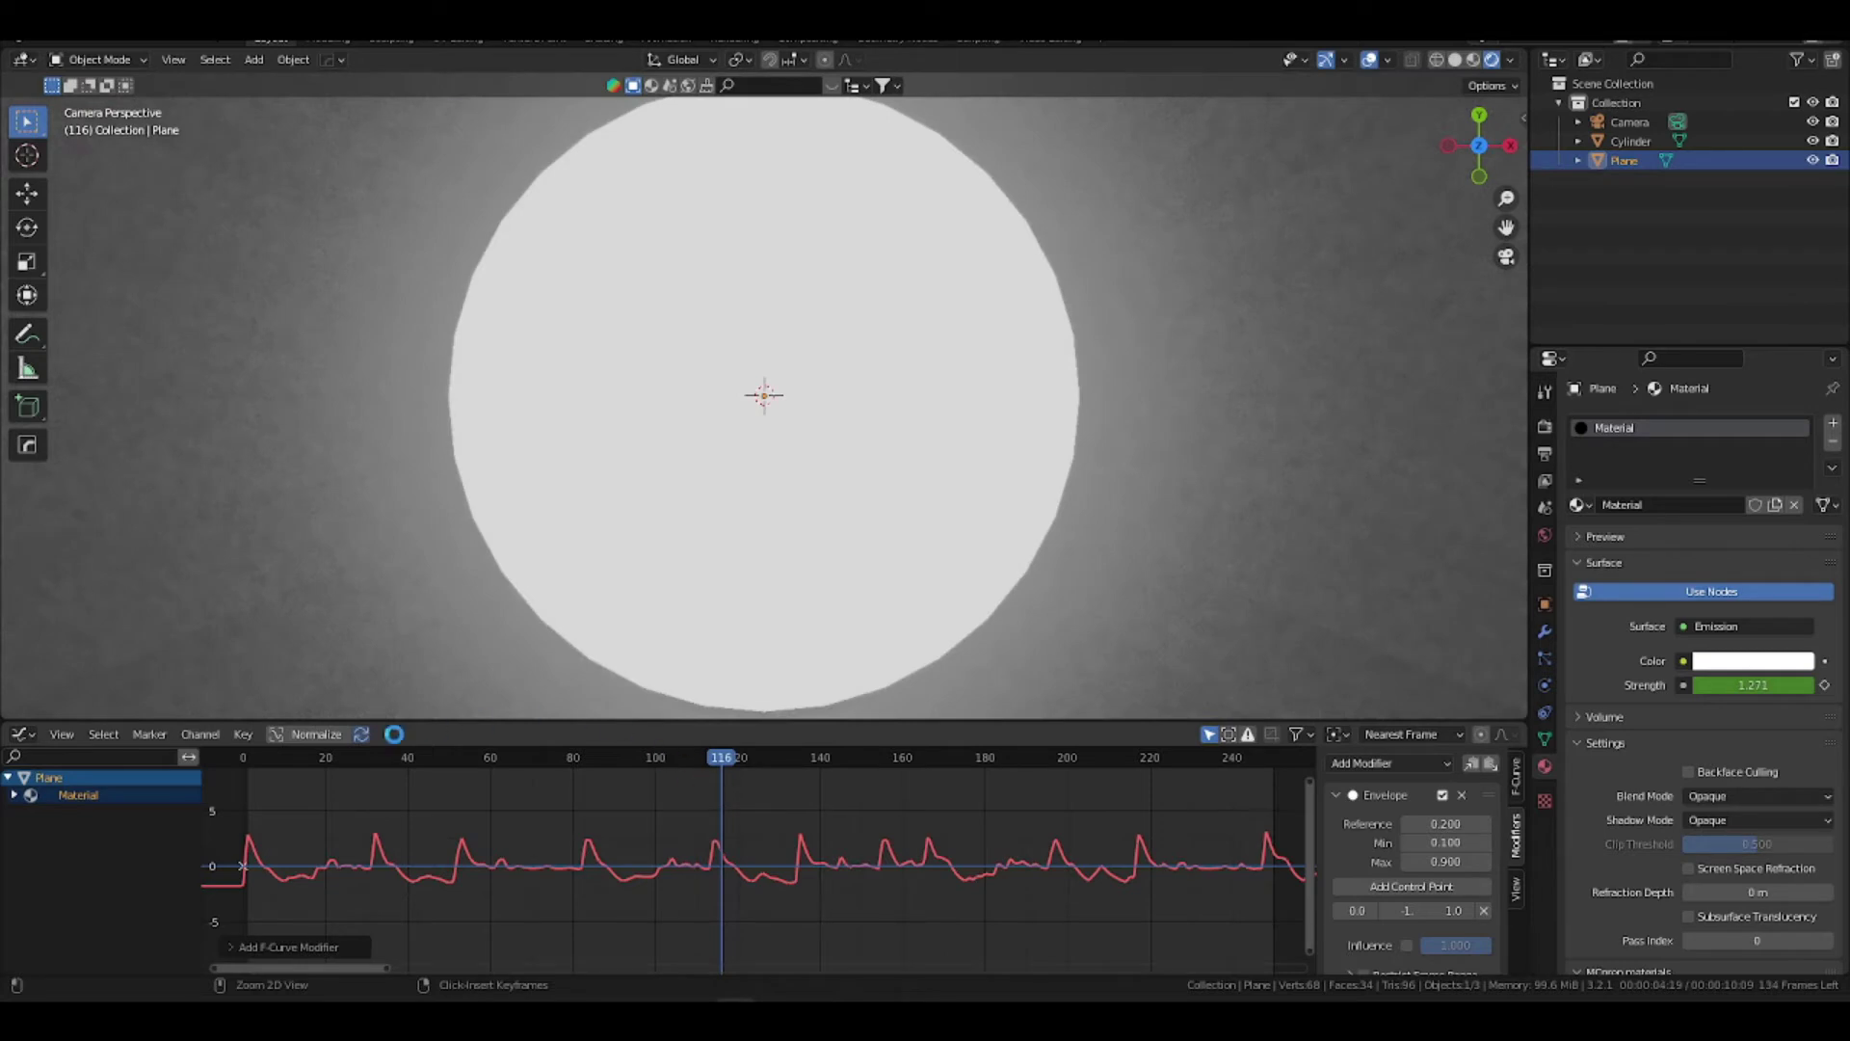
{"action": "key", "text": "ctrl+s"}
Give the Cylinder new material Material.001 with Metallic 1.000 and adjust its roughness
{"action": "left_click", "coordinate": [240, 755]}
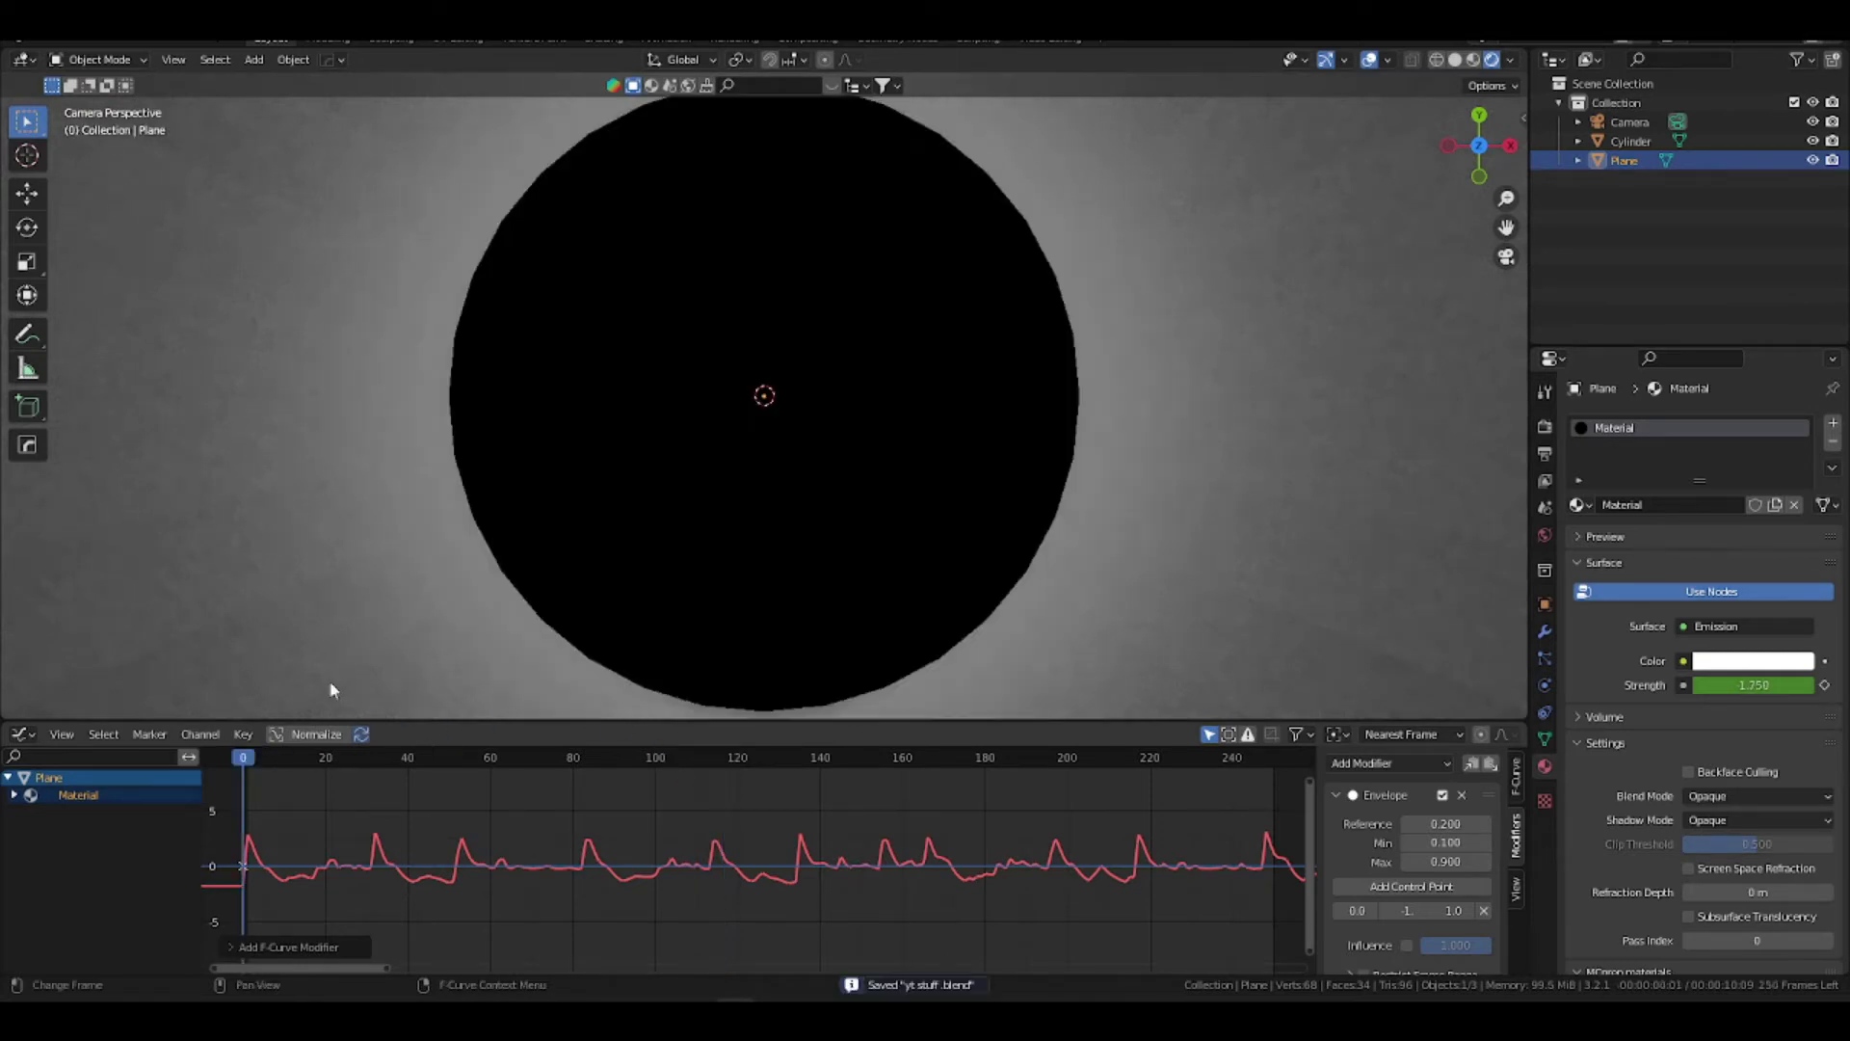
{"action": "left_click", "coordinate": [329, 310]}
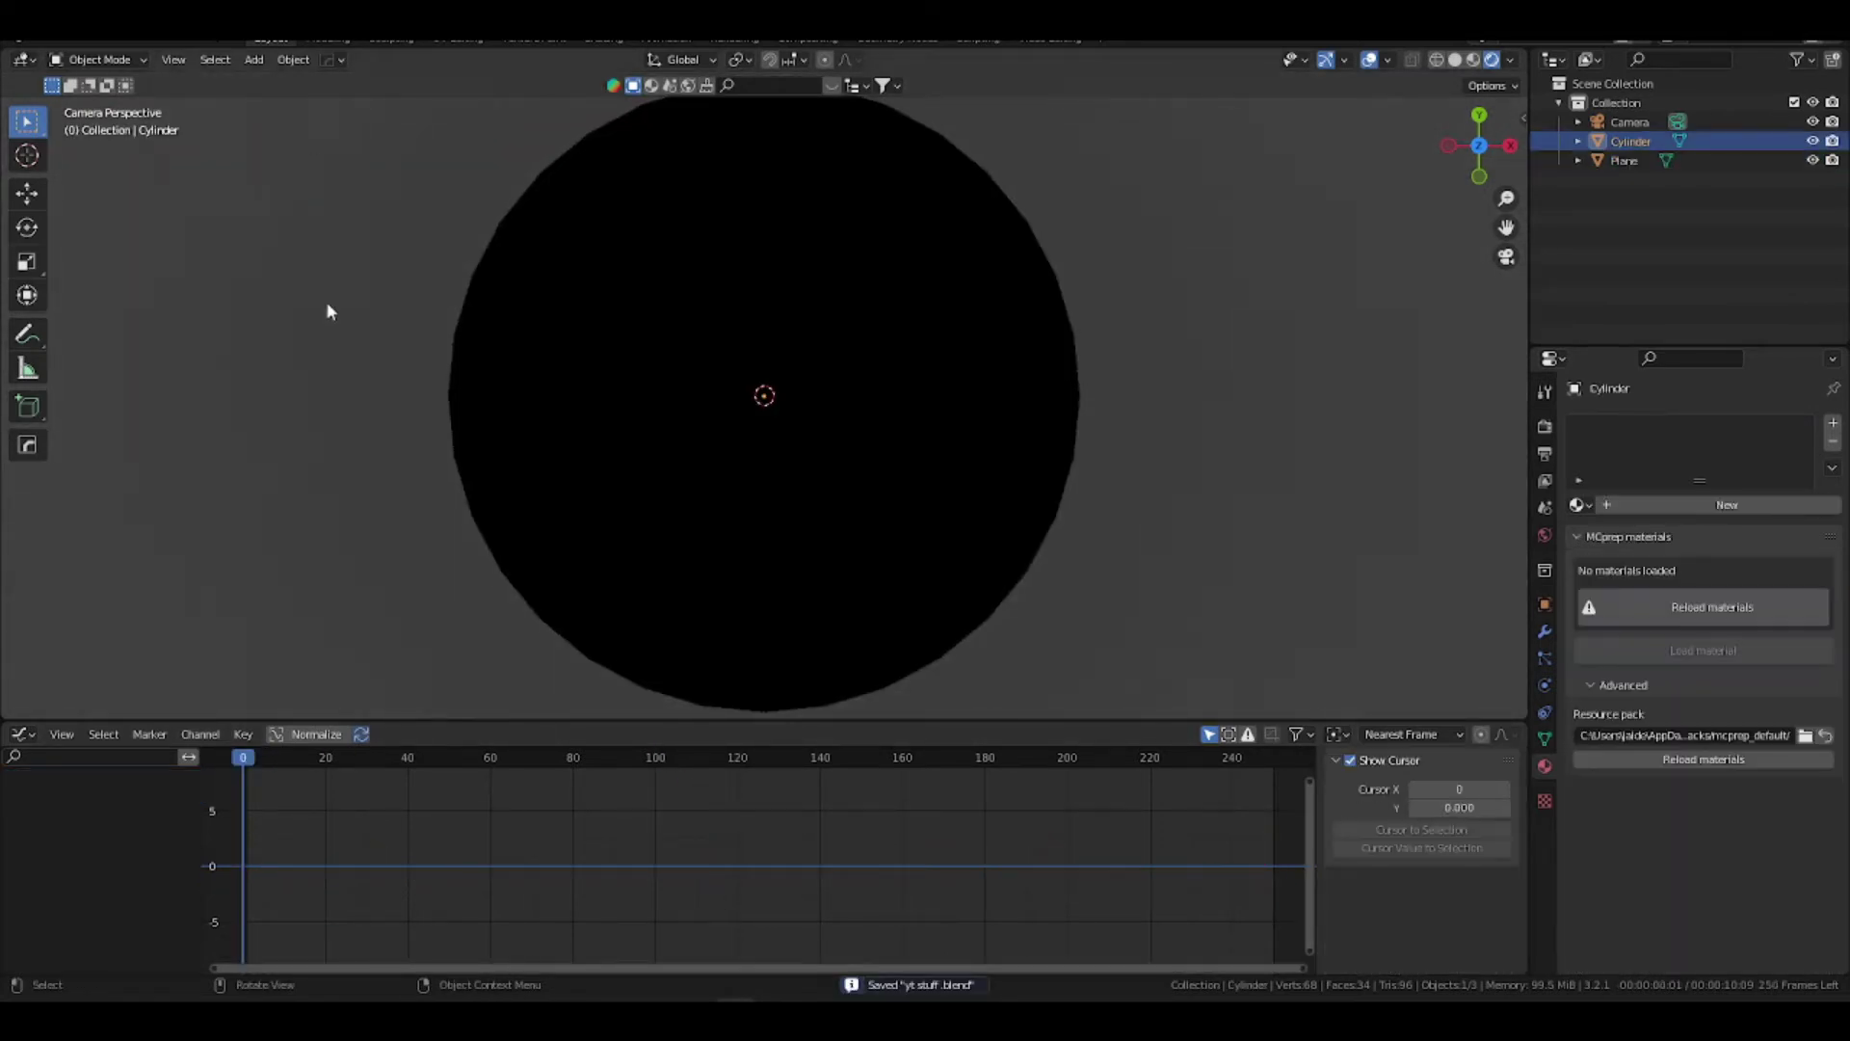
{"action": "left_click", "coordinate": [1671, 499]}
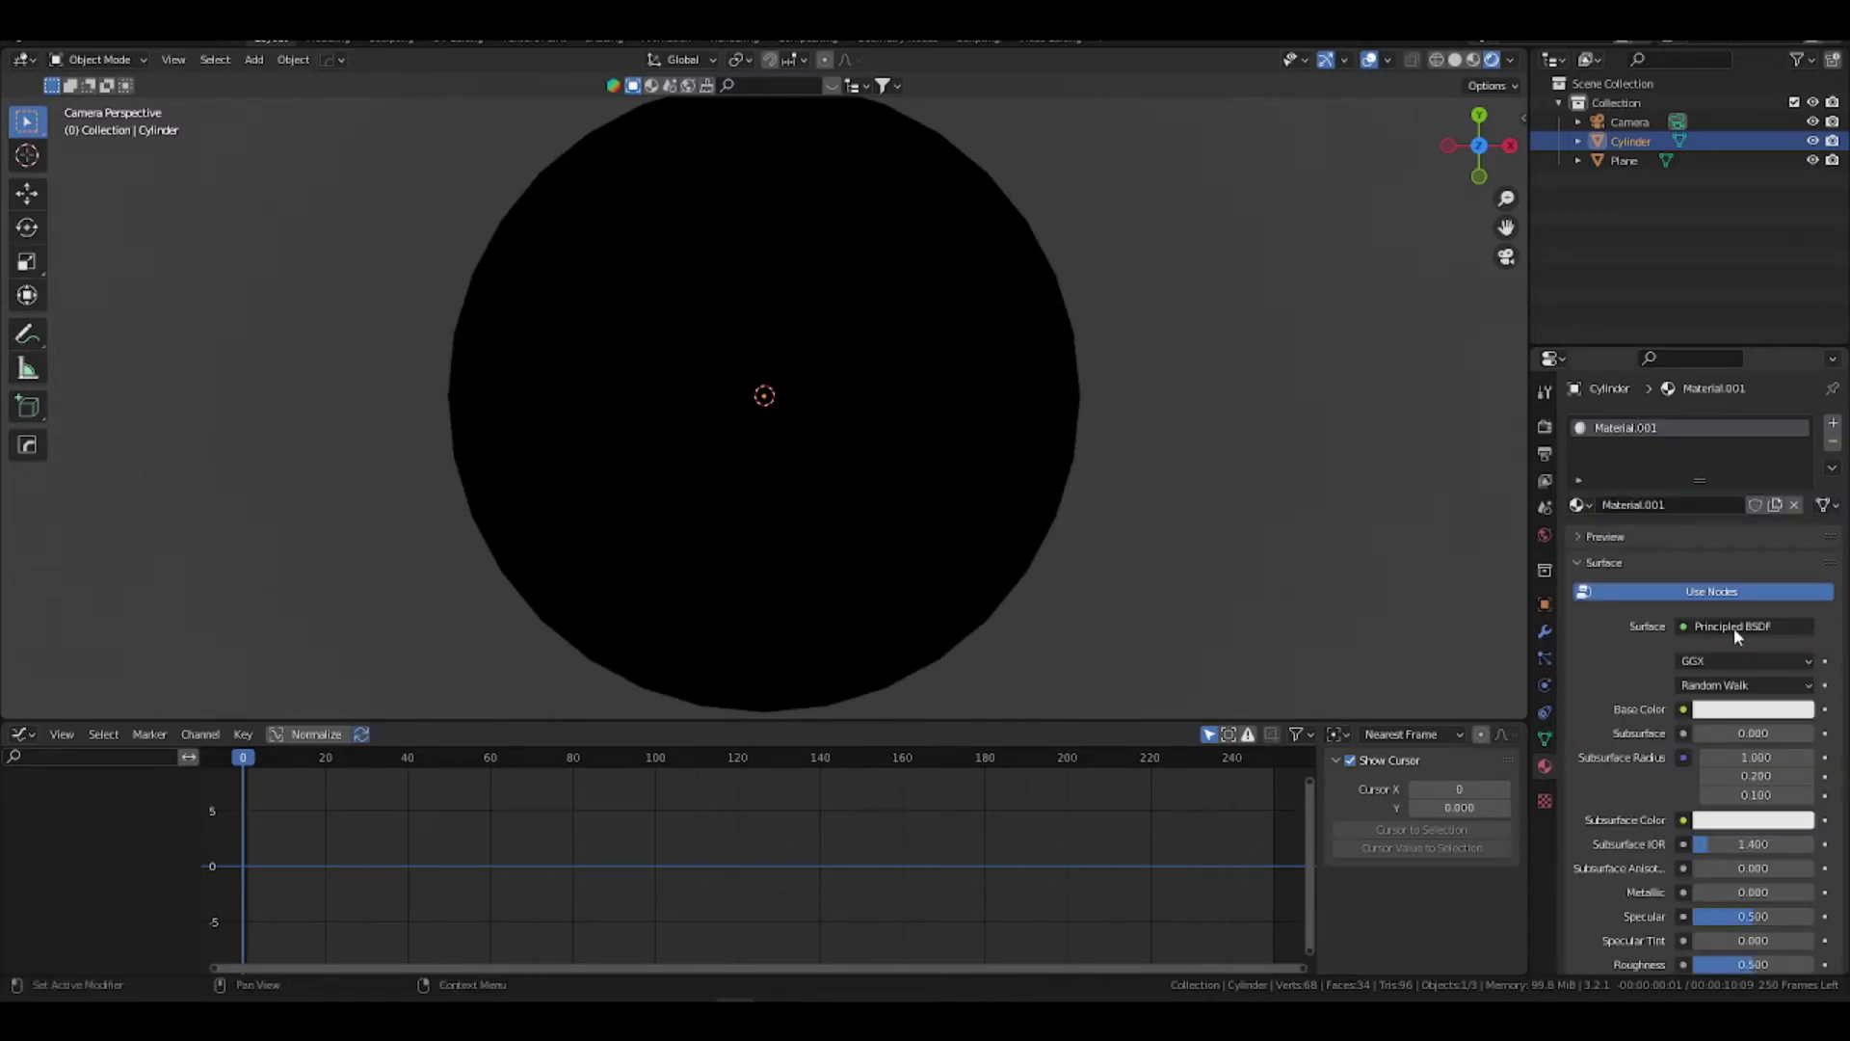
{"action": "left_click", "coordinate": [1743, 901]}
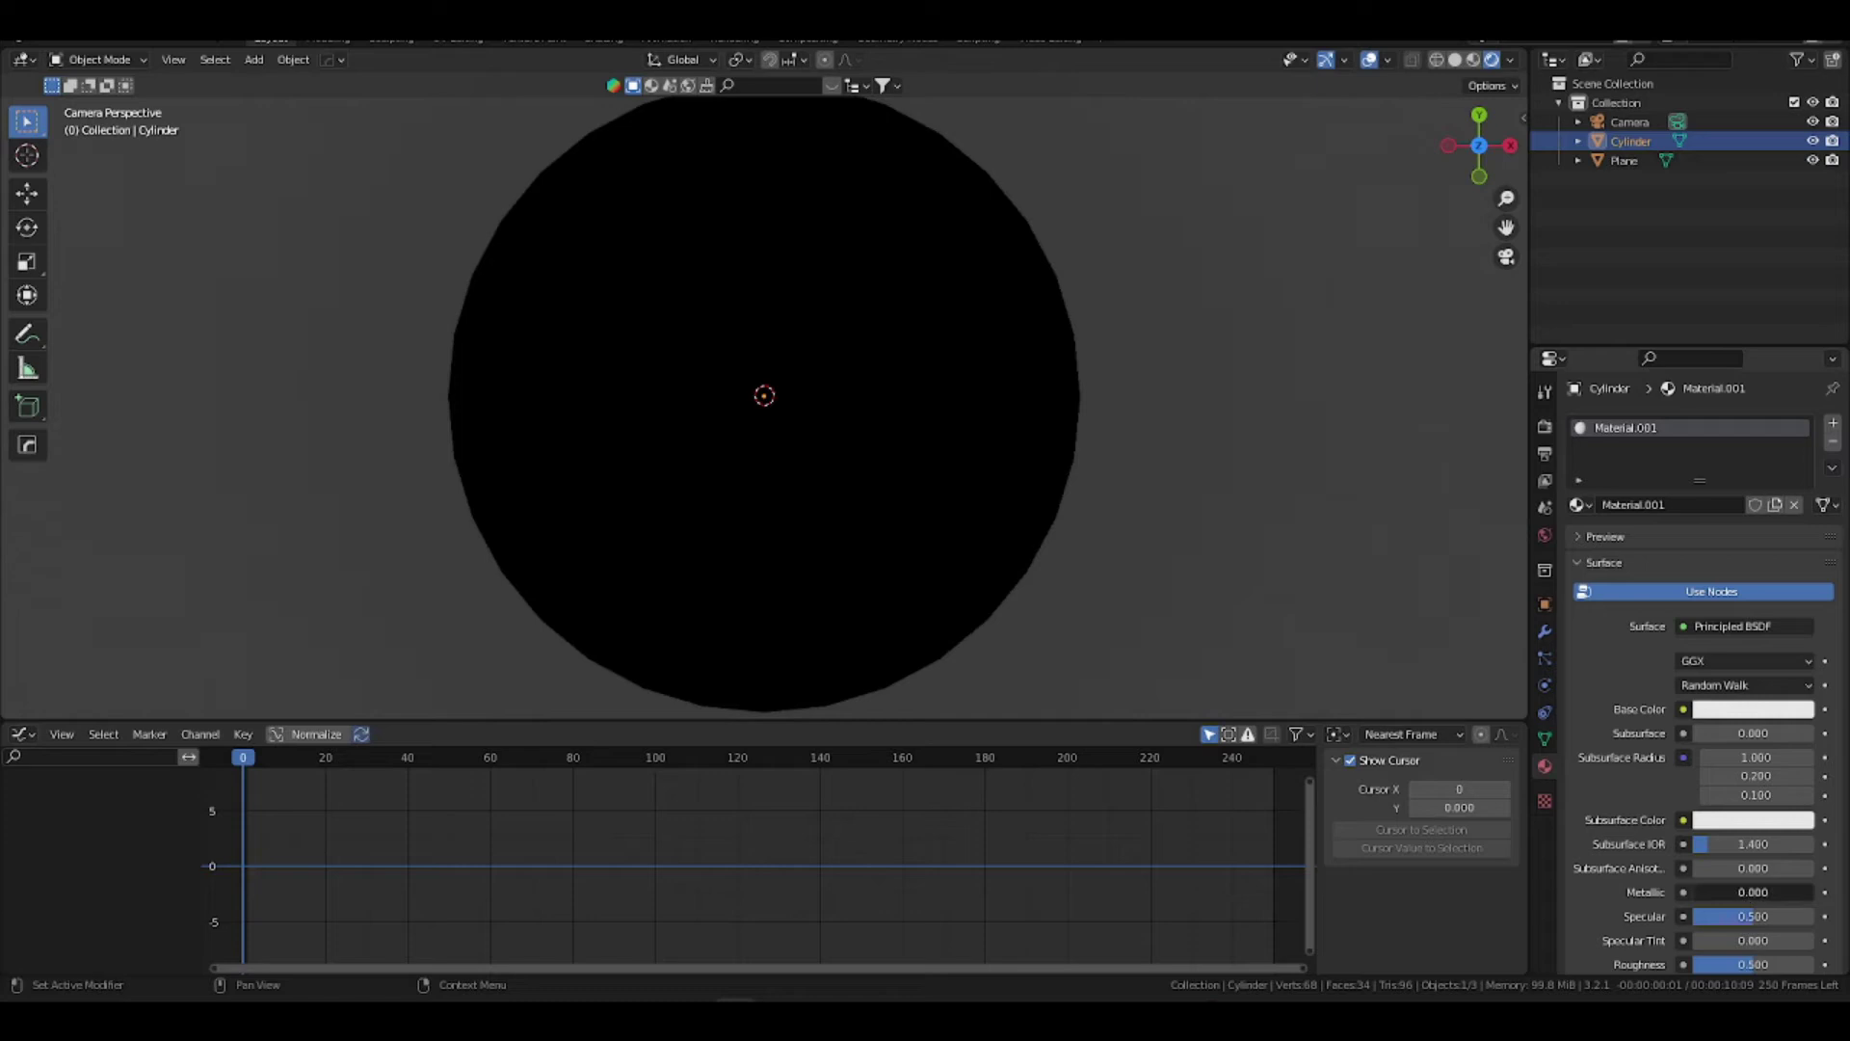
{"action": "type", "text": "1"}
{"action": "key", "text": "Return"}
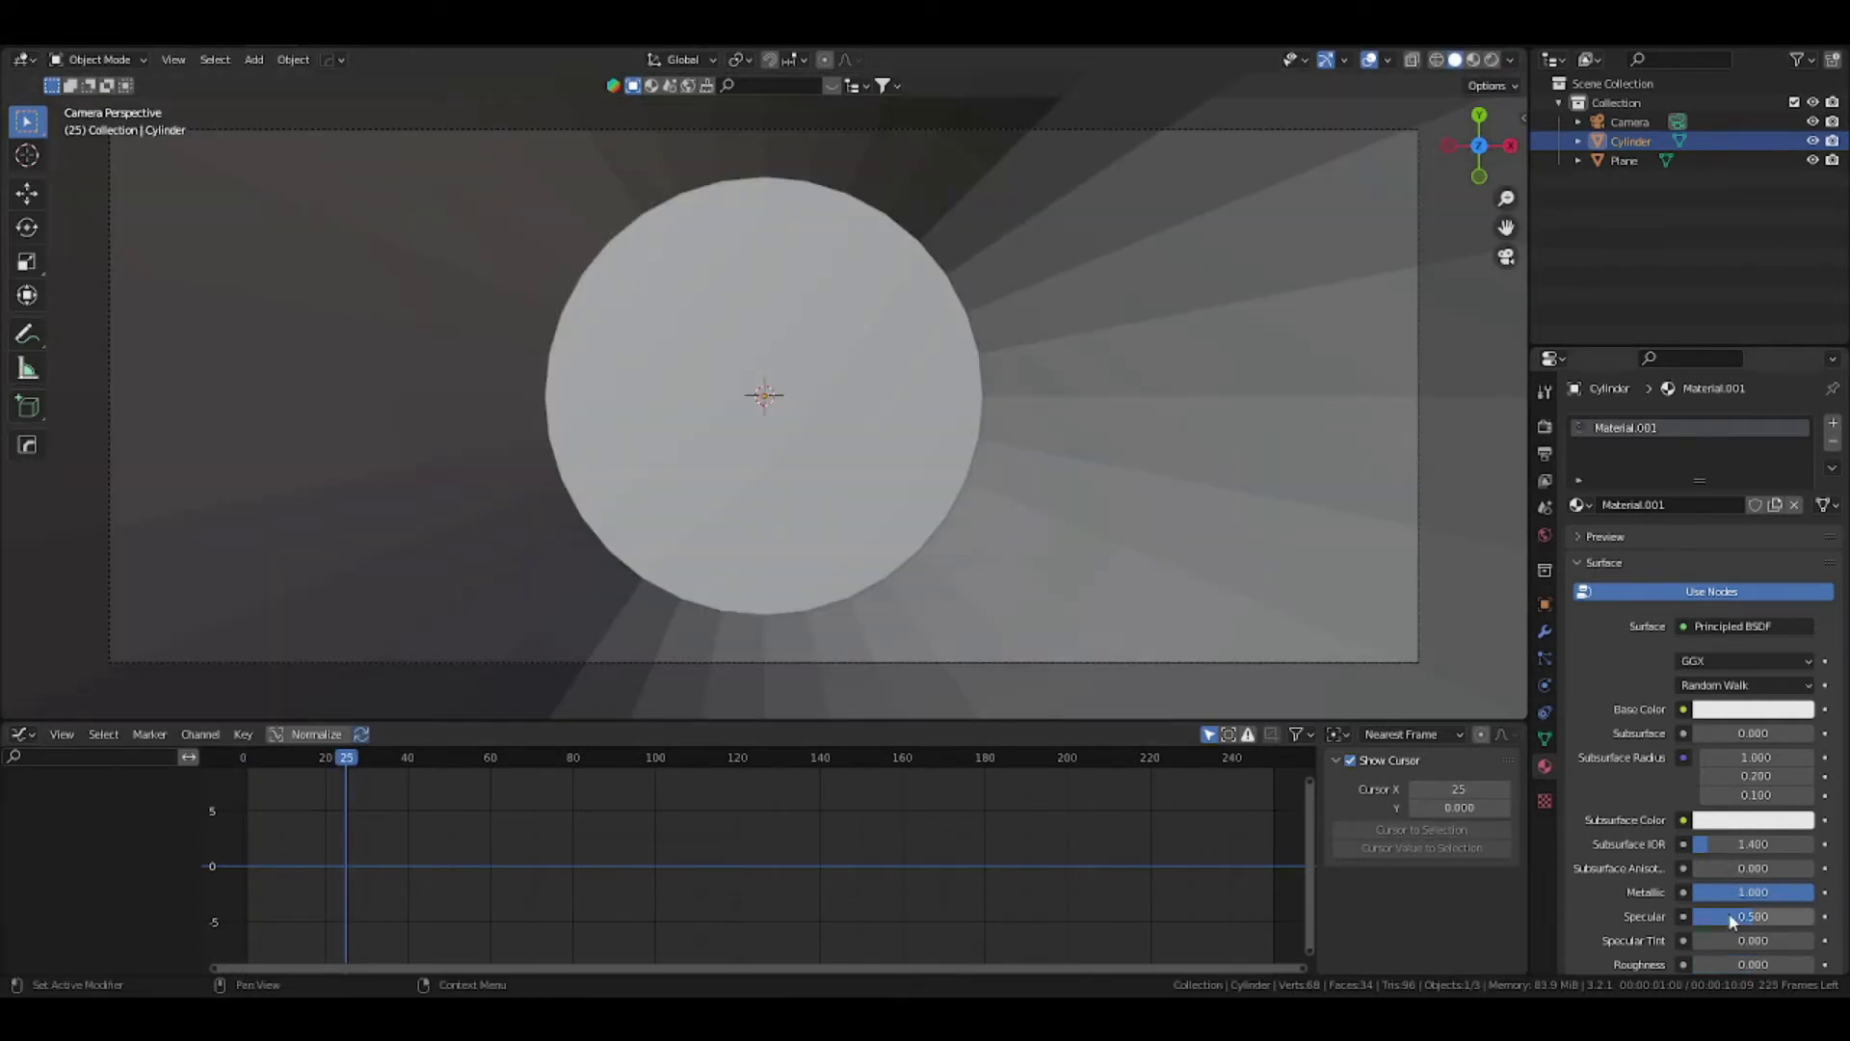
{"action": "left_click_drag", "start_coordinate": [1735, 964], "coordinate": [1694, 964]}
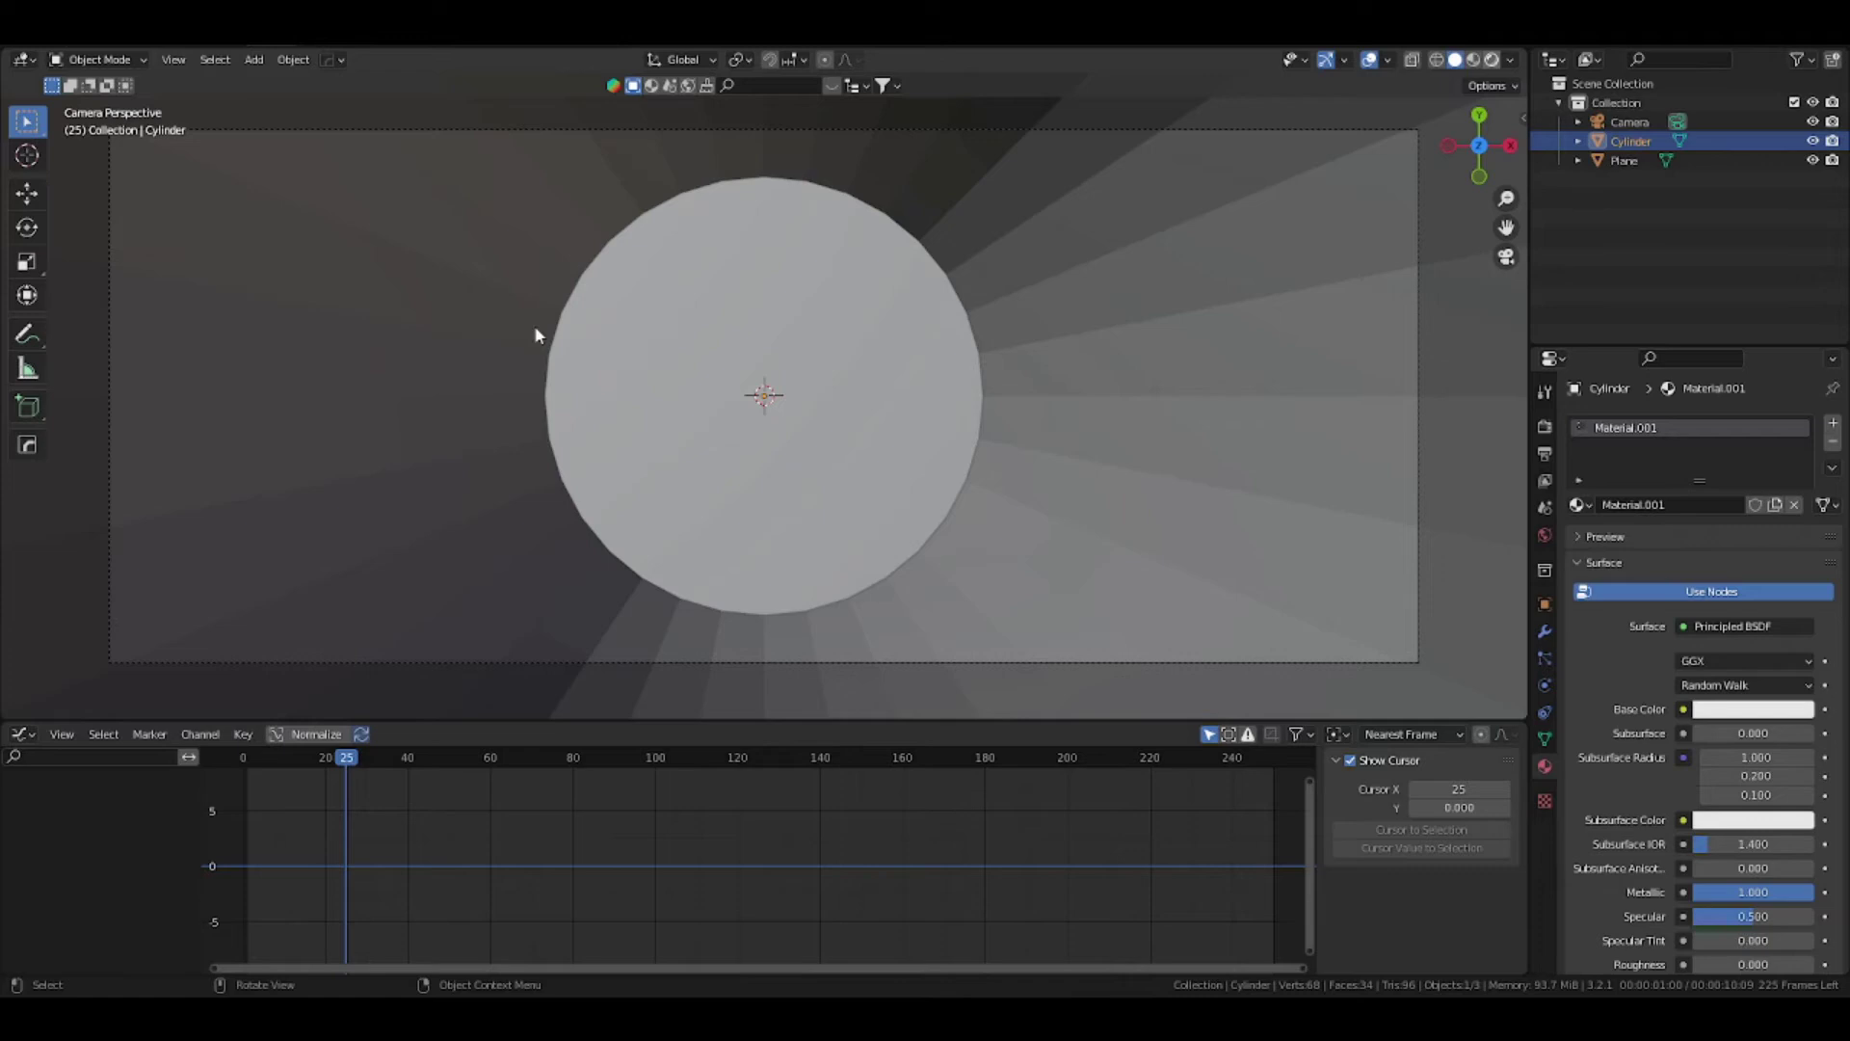
Switch the viewport to Rendered shading
{"action": "left_click", "coordinate": [449, 324]}
{"action": "key", "text": "z"}
{"action": "key", "text": "6"}
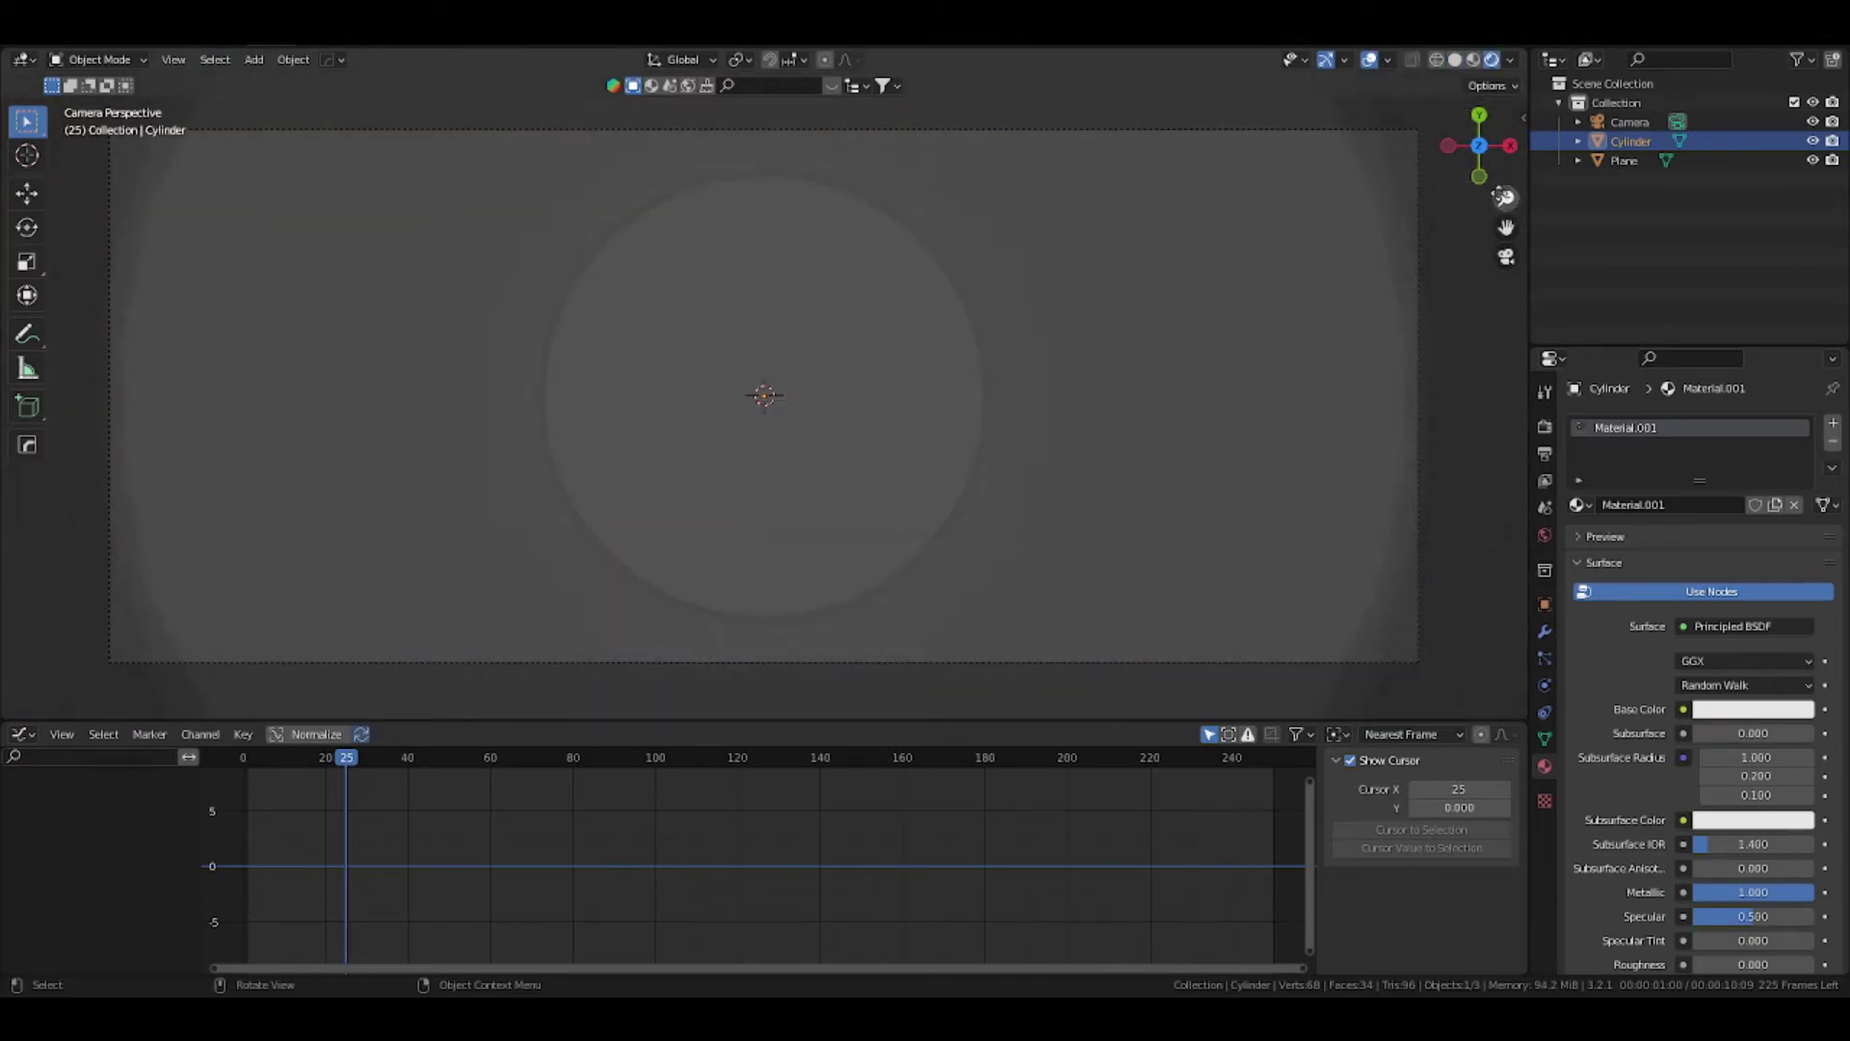
Add an Ico Sphere scaled to 0.311 inside the tube and set World strength to 0
{"action": "key", "text": "shift+a"}
{"action": "mouse_move", "coordinate": [975, 231]}
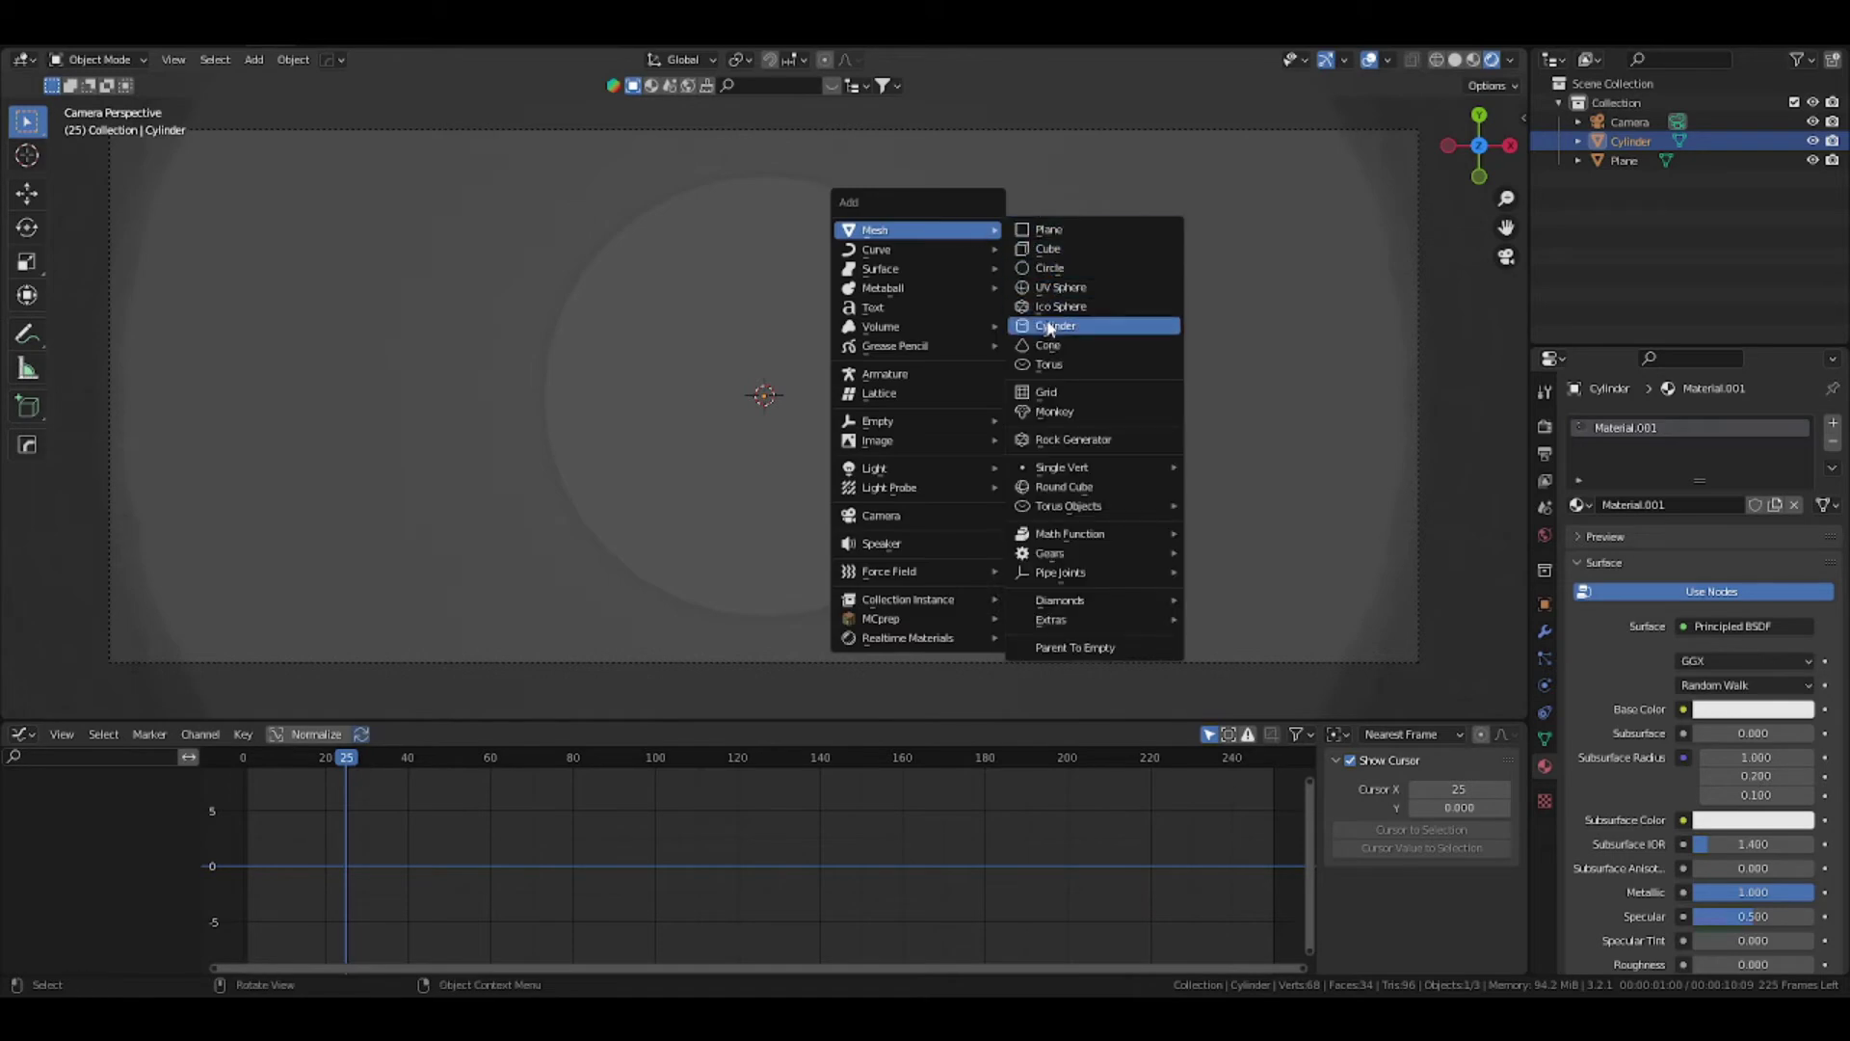
{"action": "left_click", "coordinate": [1057, 307]}
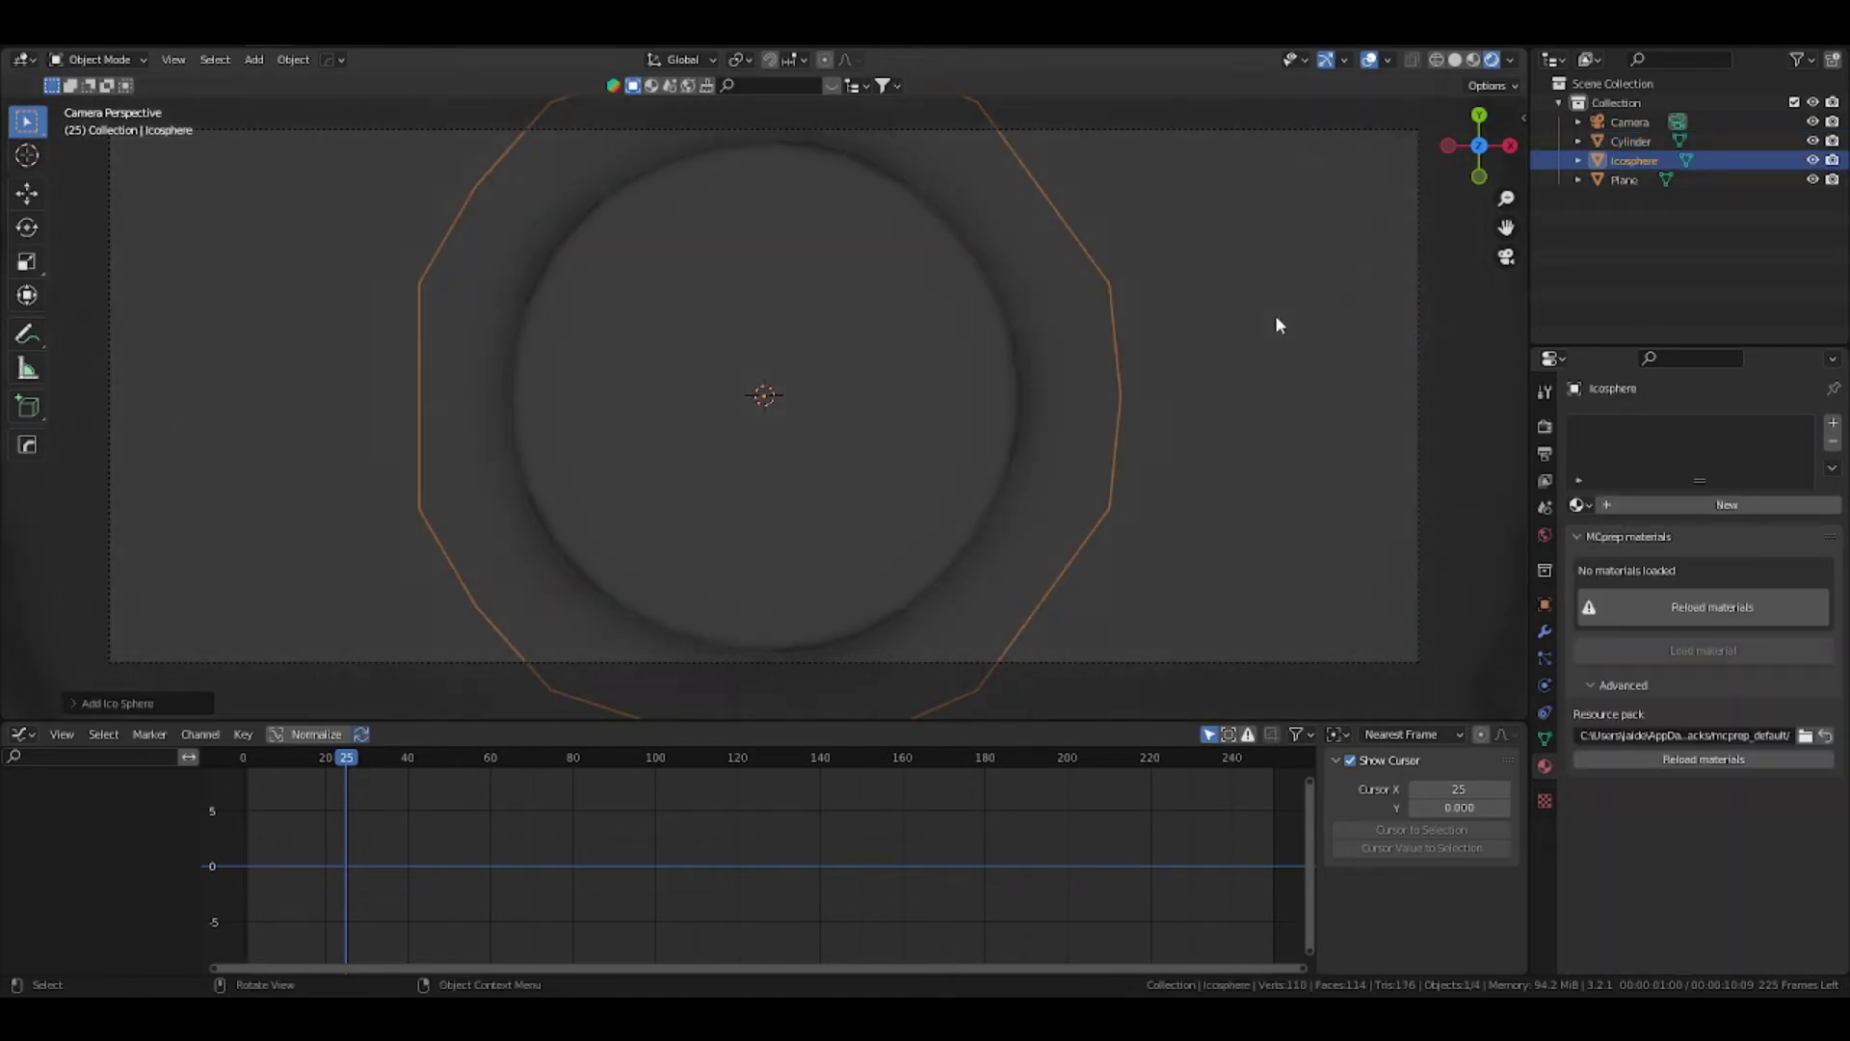
{"action": "key", "text": "s"}
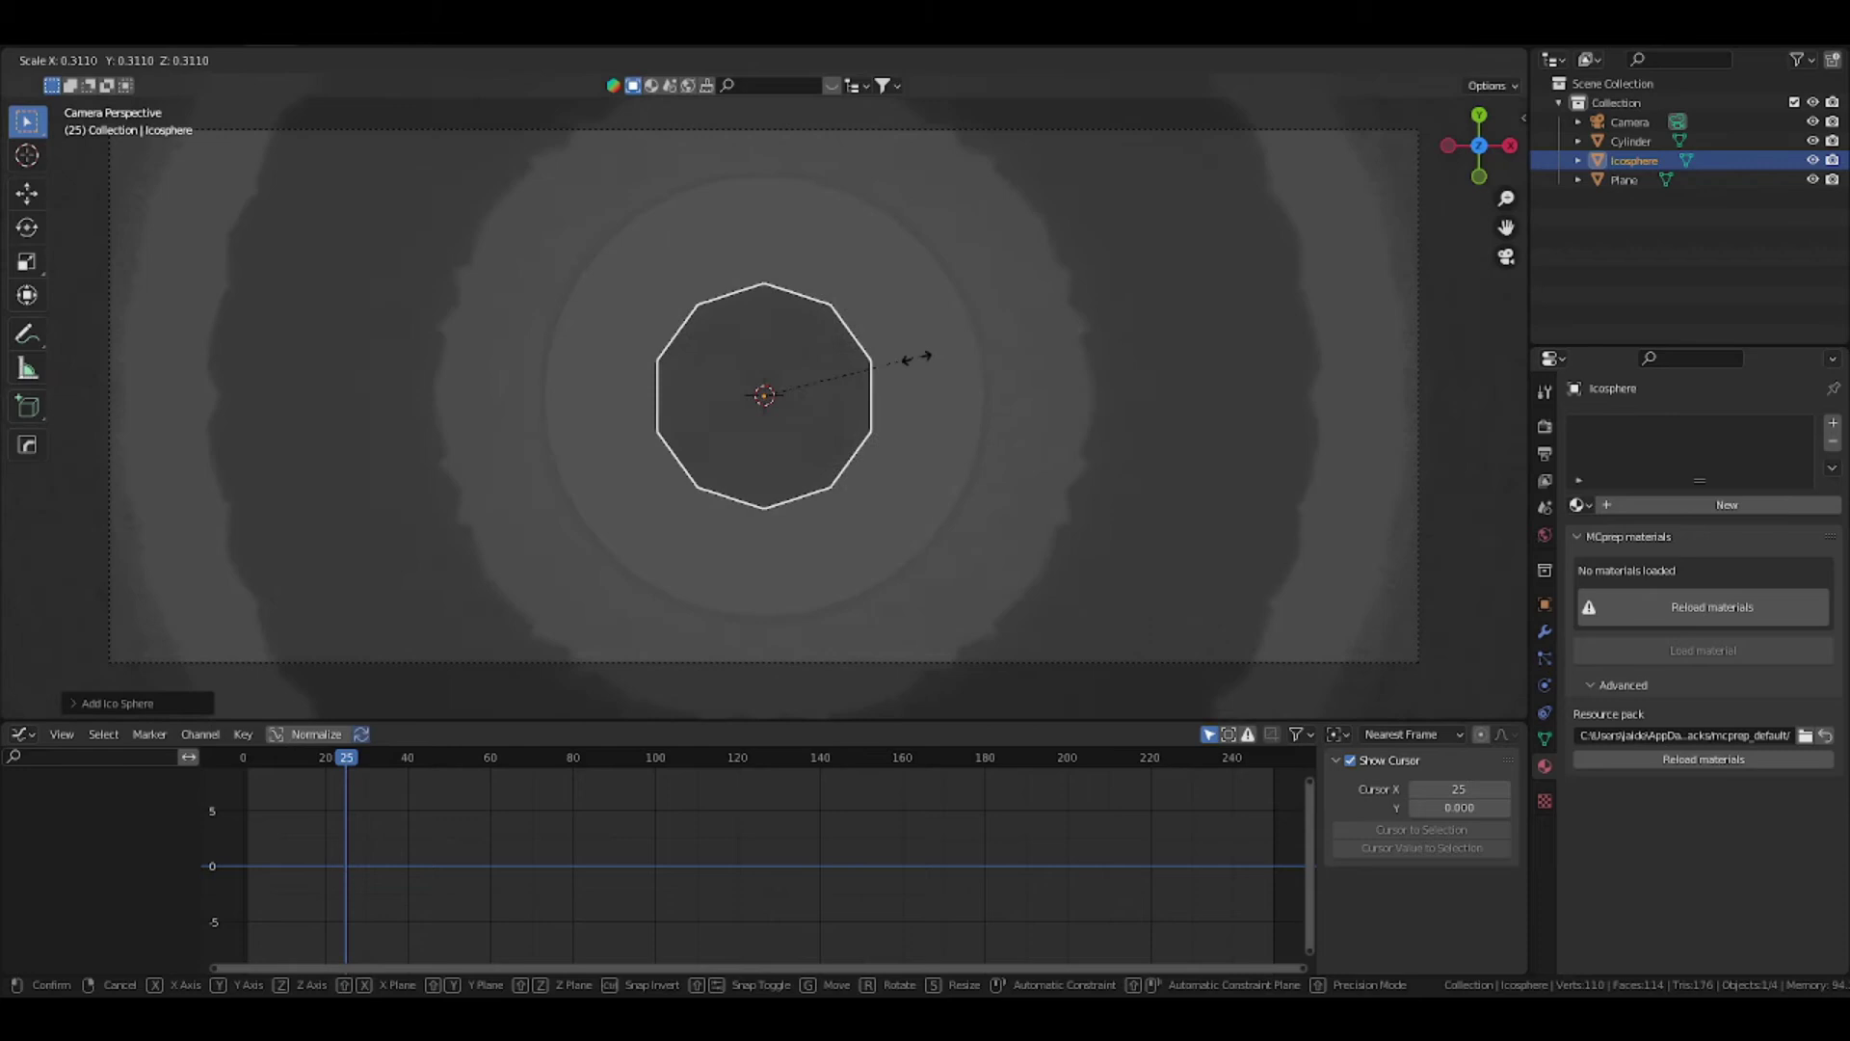
{"action": "left_click", "coordinate": [906, 367]}
{"action": "left_click", "coordinate": [1545, 535]}
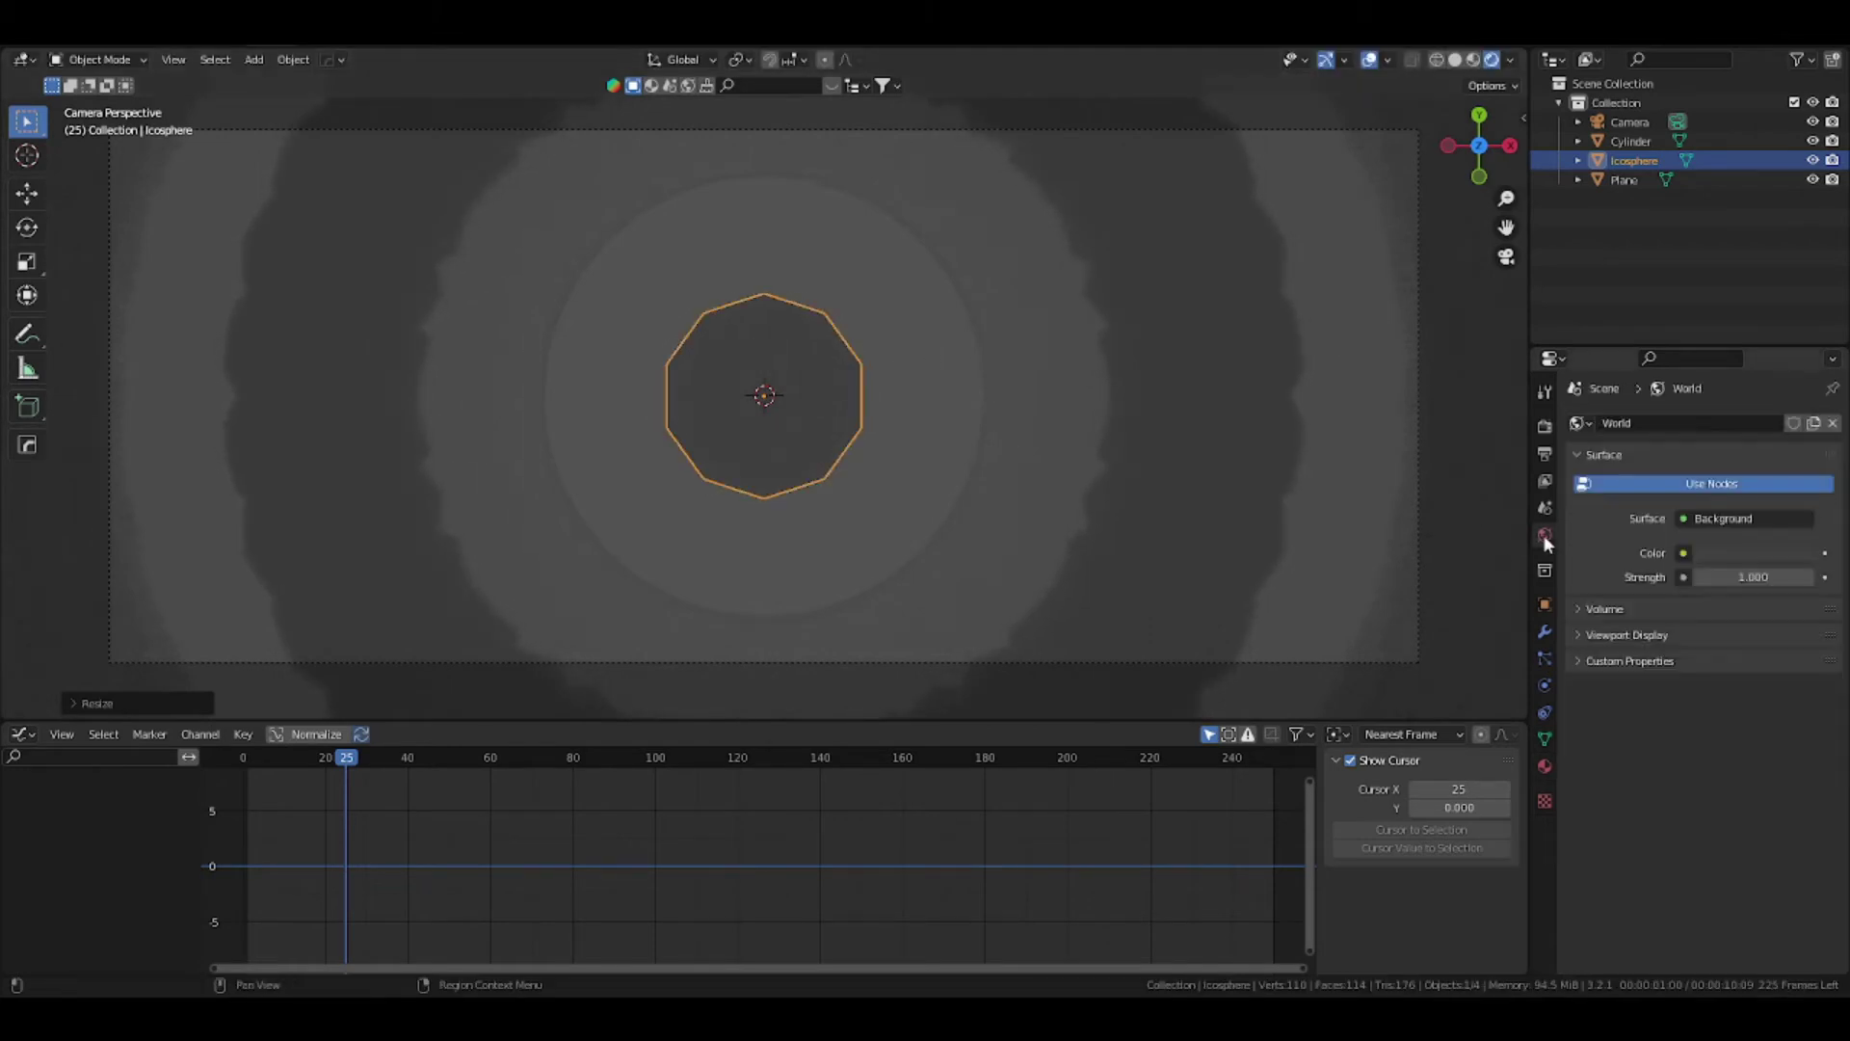
{"action": "left_click_drag", "start_coordinate": [1753, 577], "coordinate": [1698, 577]}
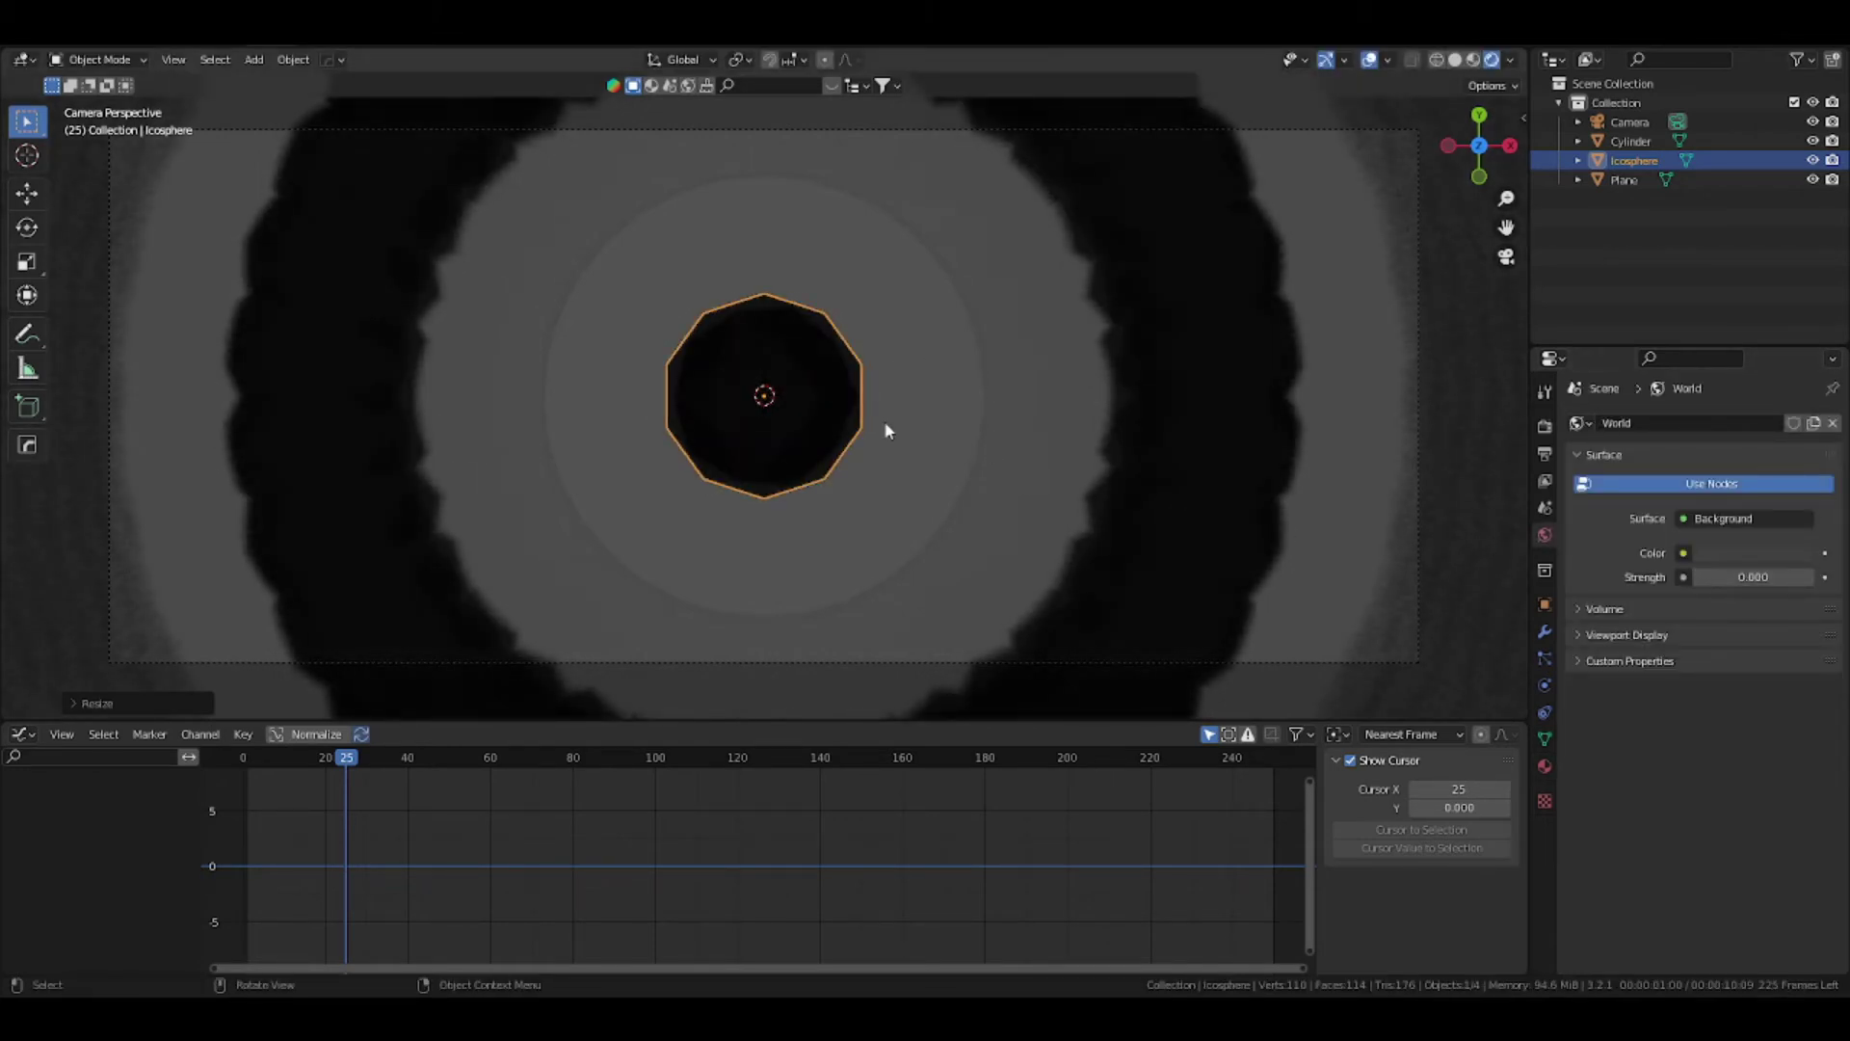
Add a Wireframe modifier to the Icosphere with a thickness of 0.023 m
{"action": "left_click", "coordinate": [1545, 766]}
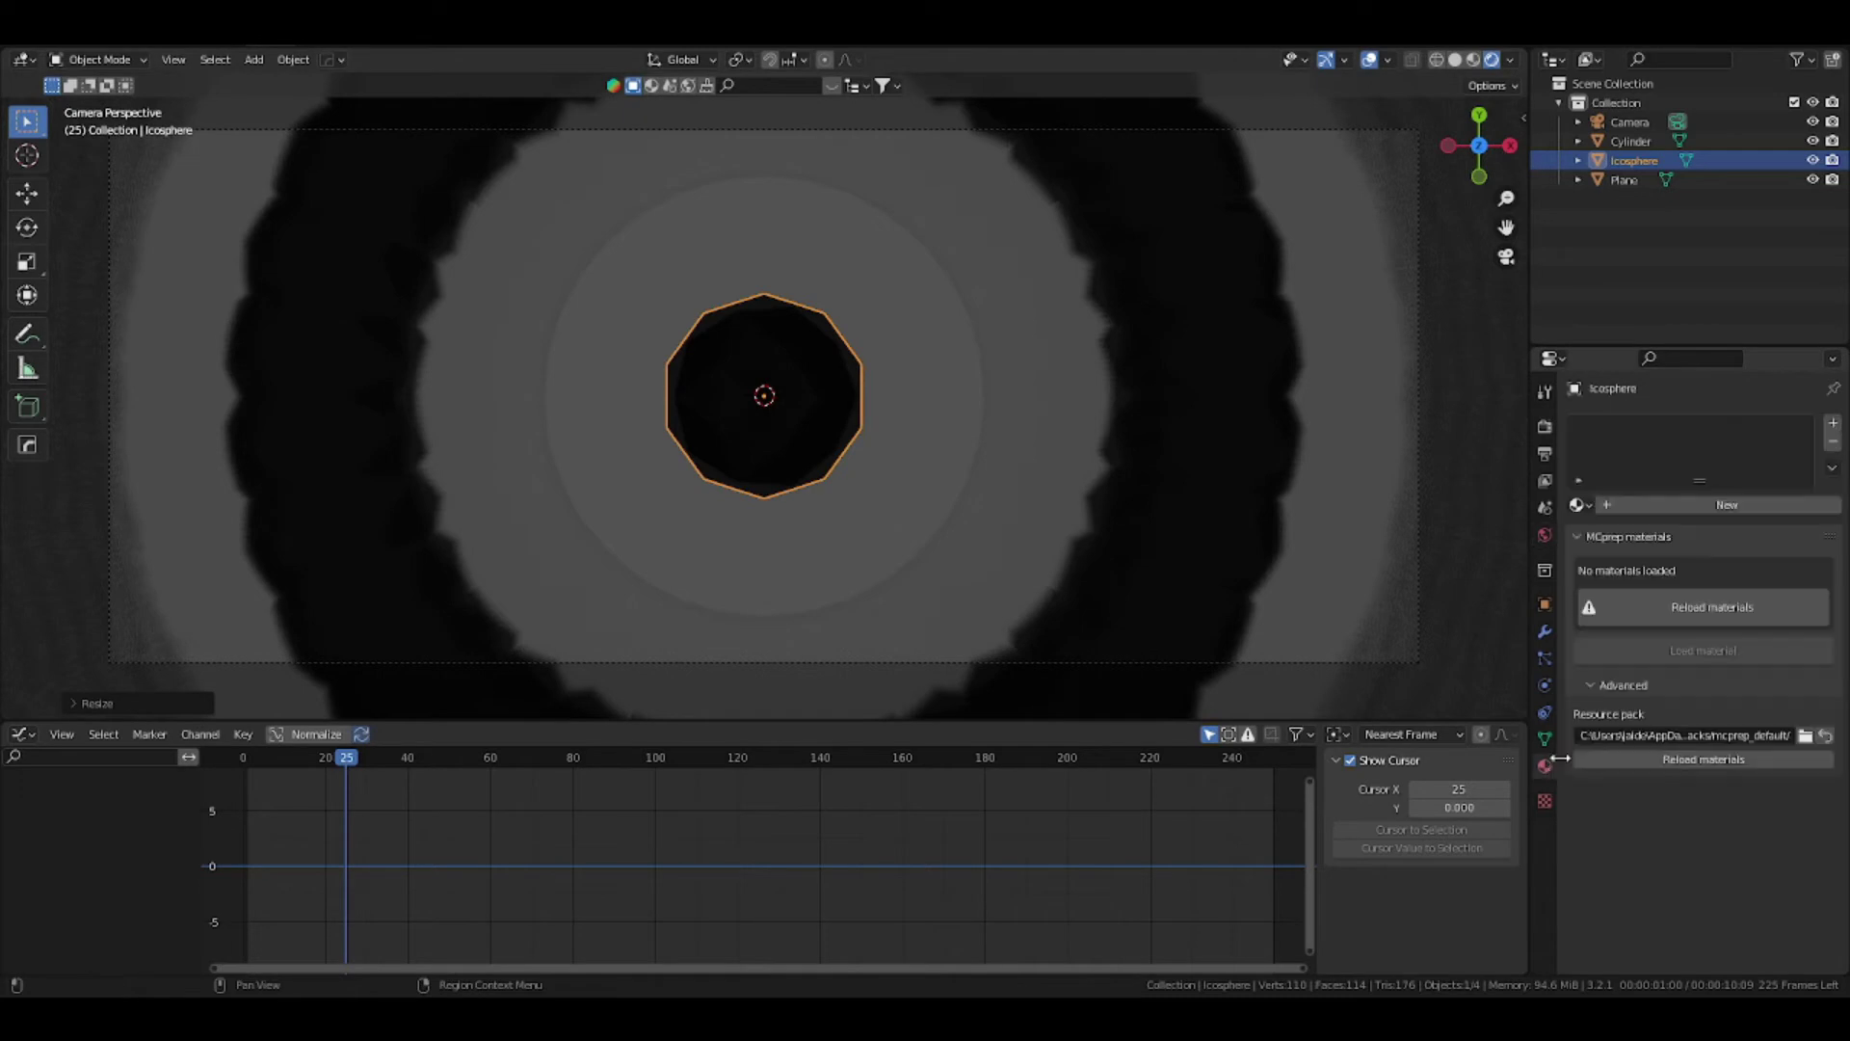
{"action": "left_click", "coordinate": [1545, 632]}
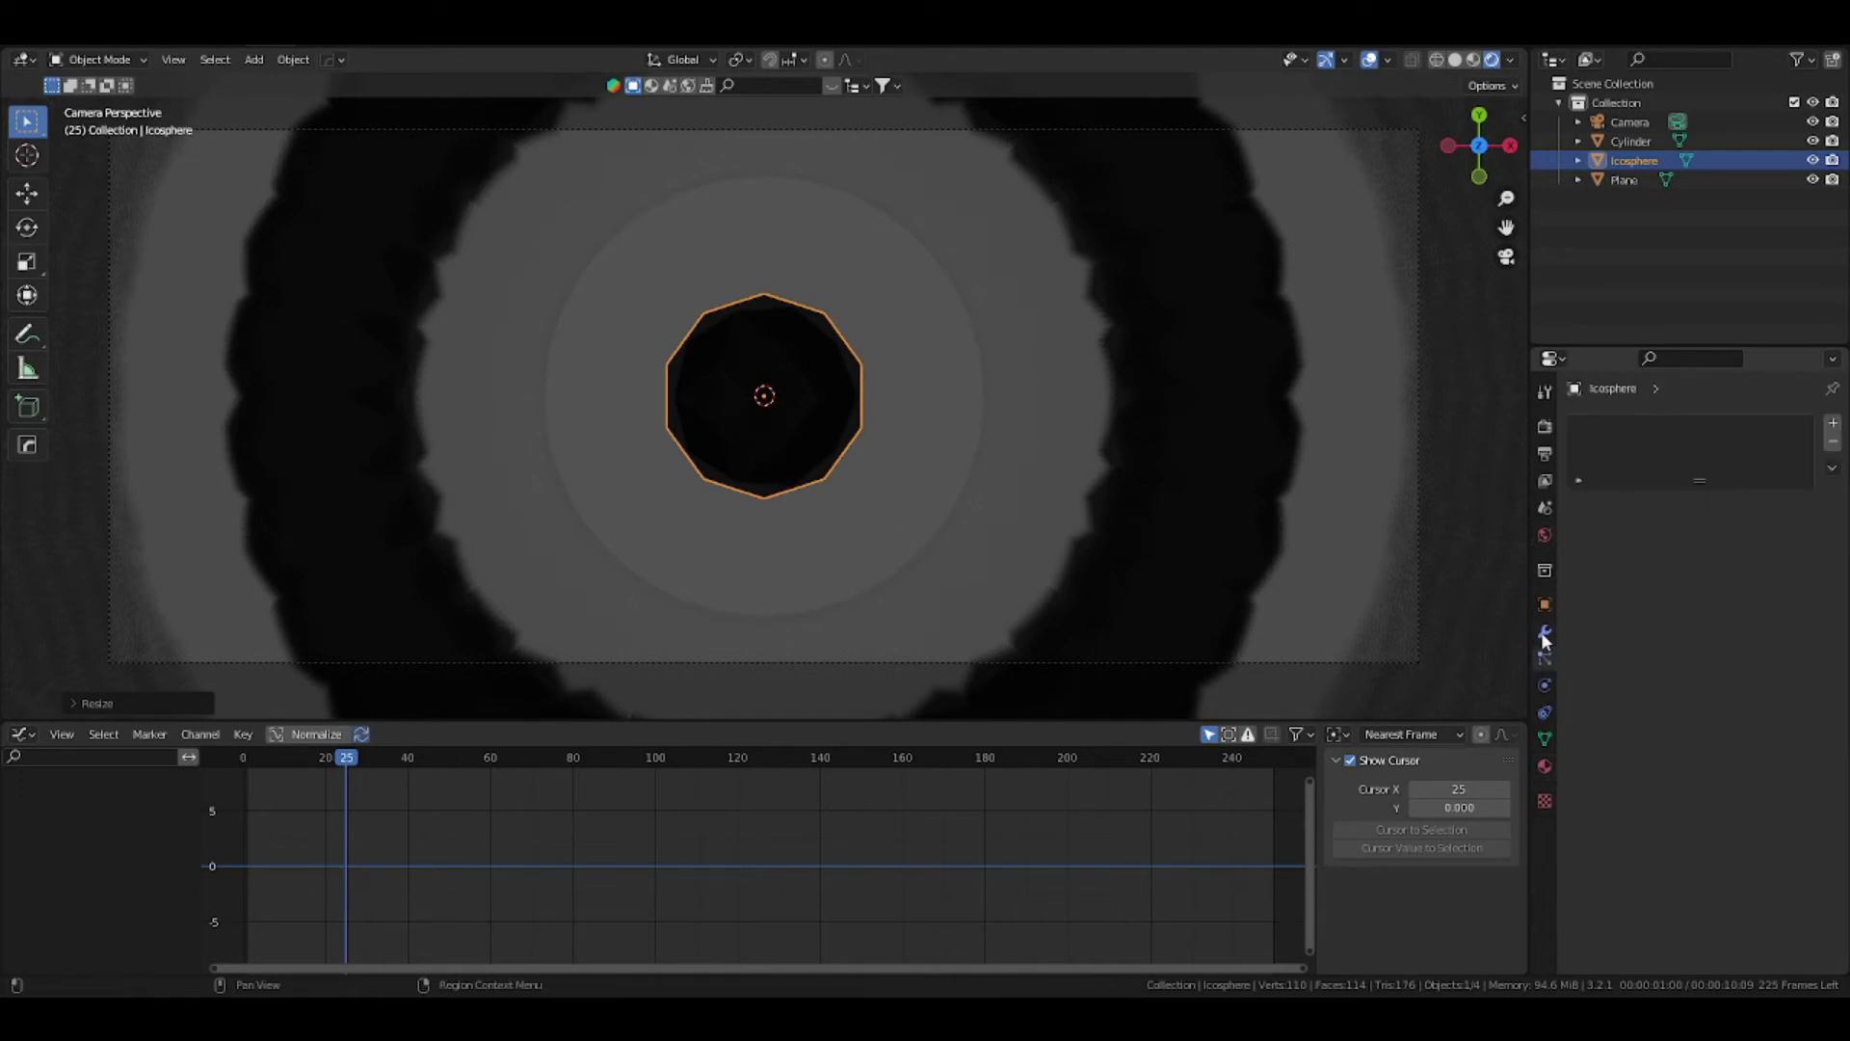
{"action": "left_click", "coordinate": [1627, 424]}
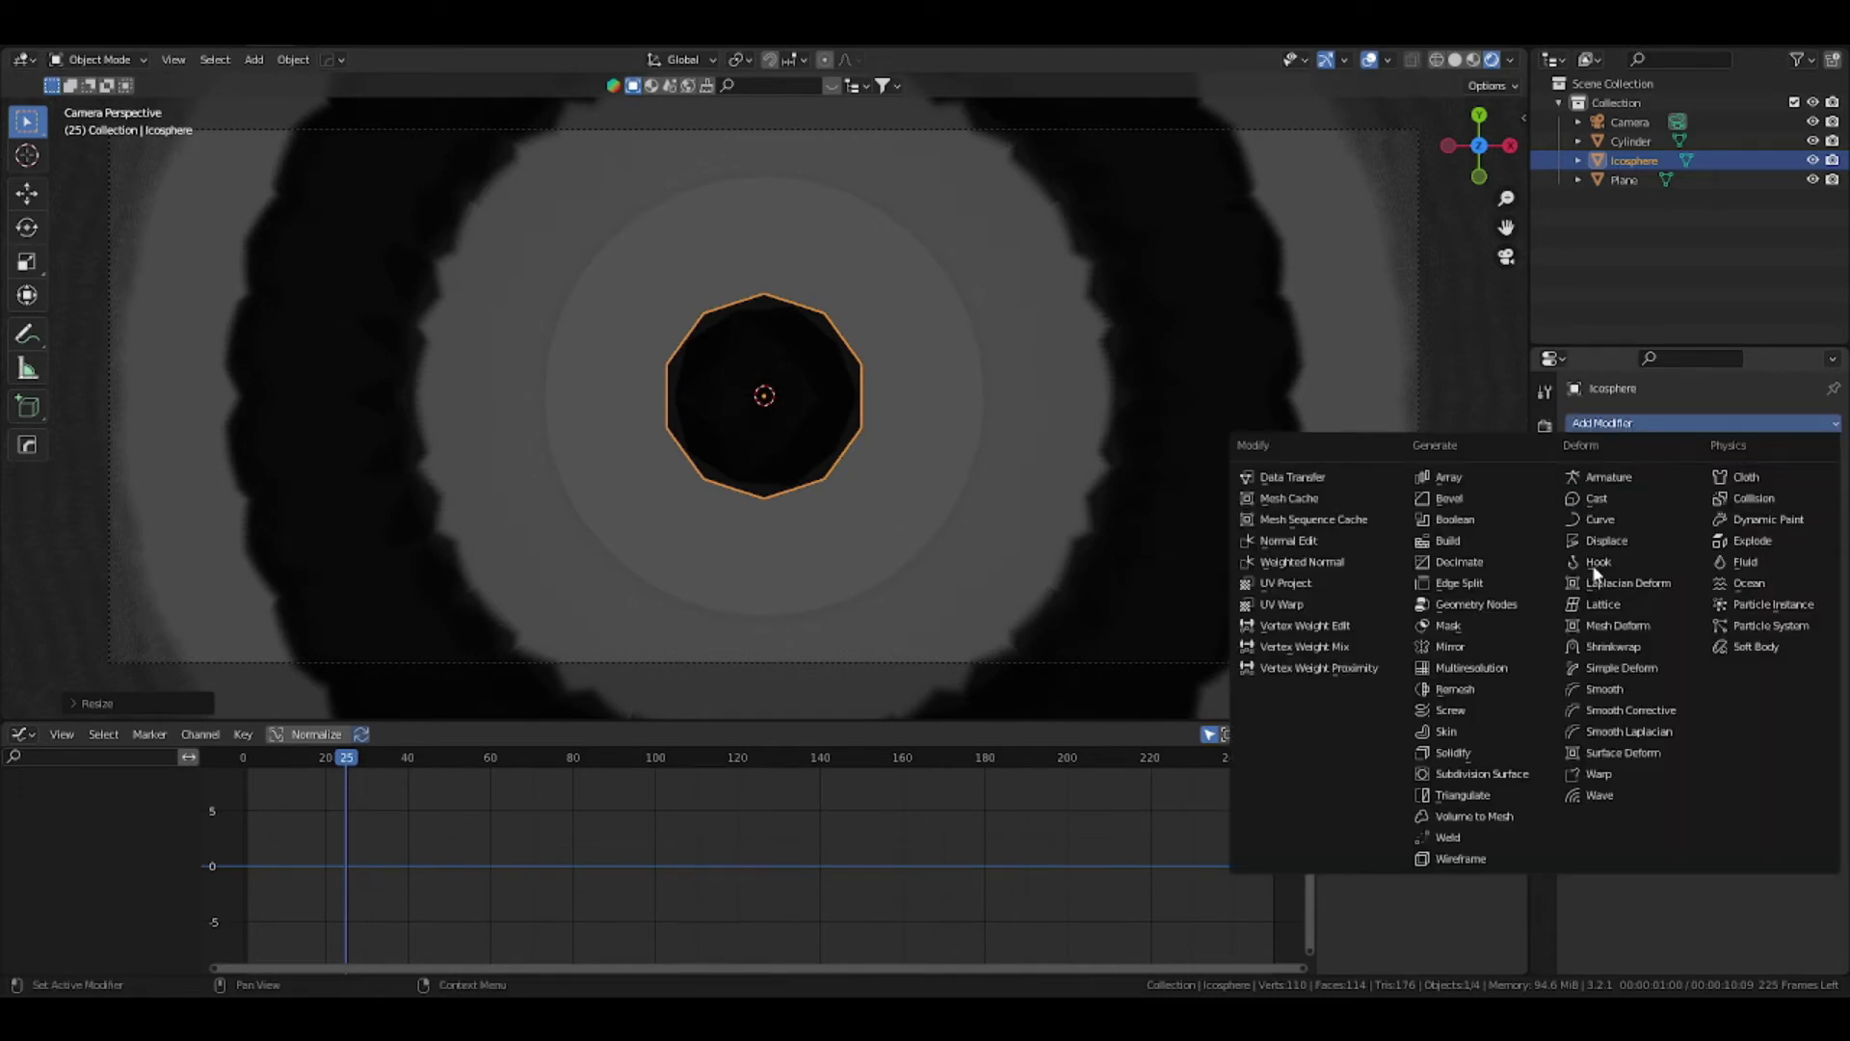
{"action": "left_click", "coordinate": [1465, 858]}
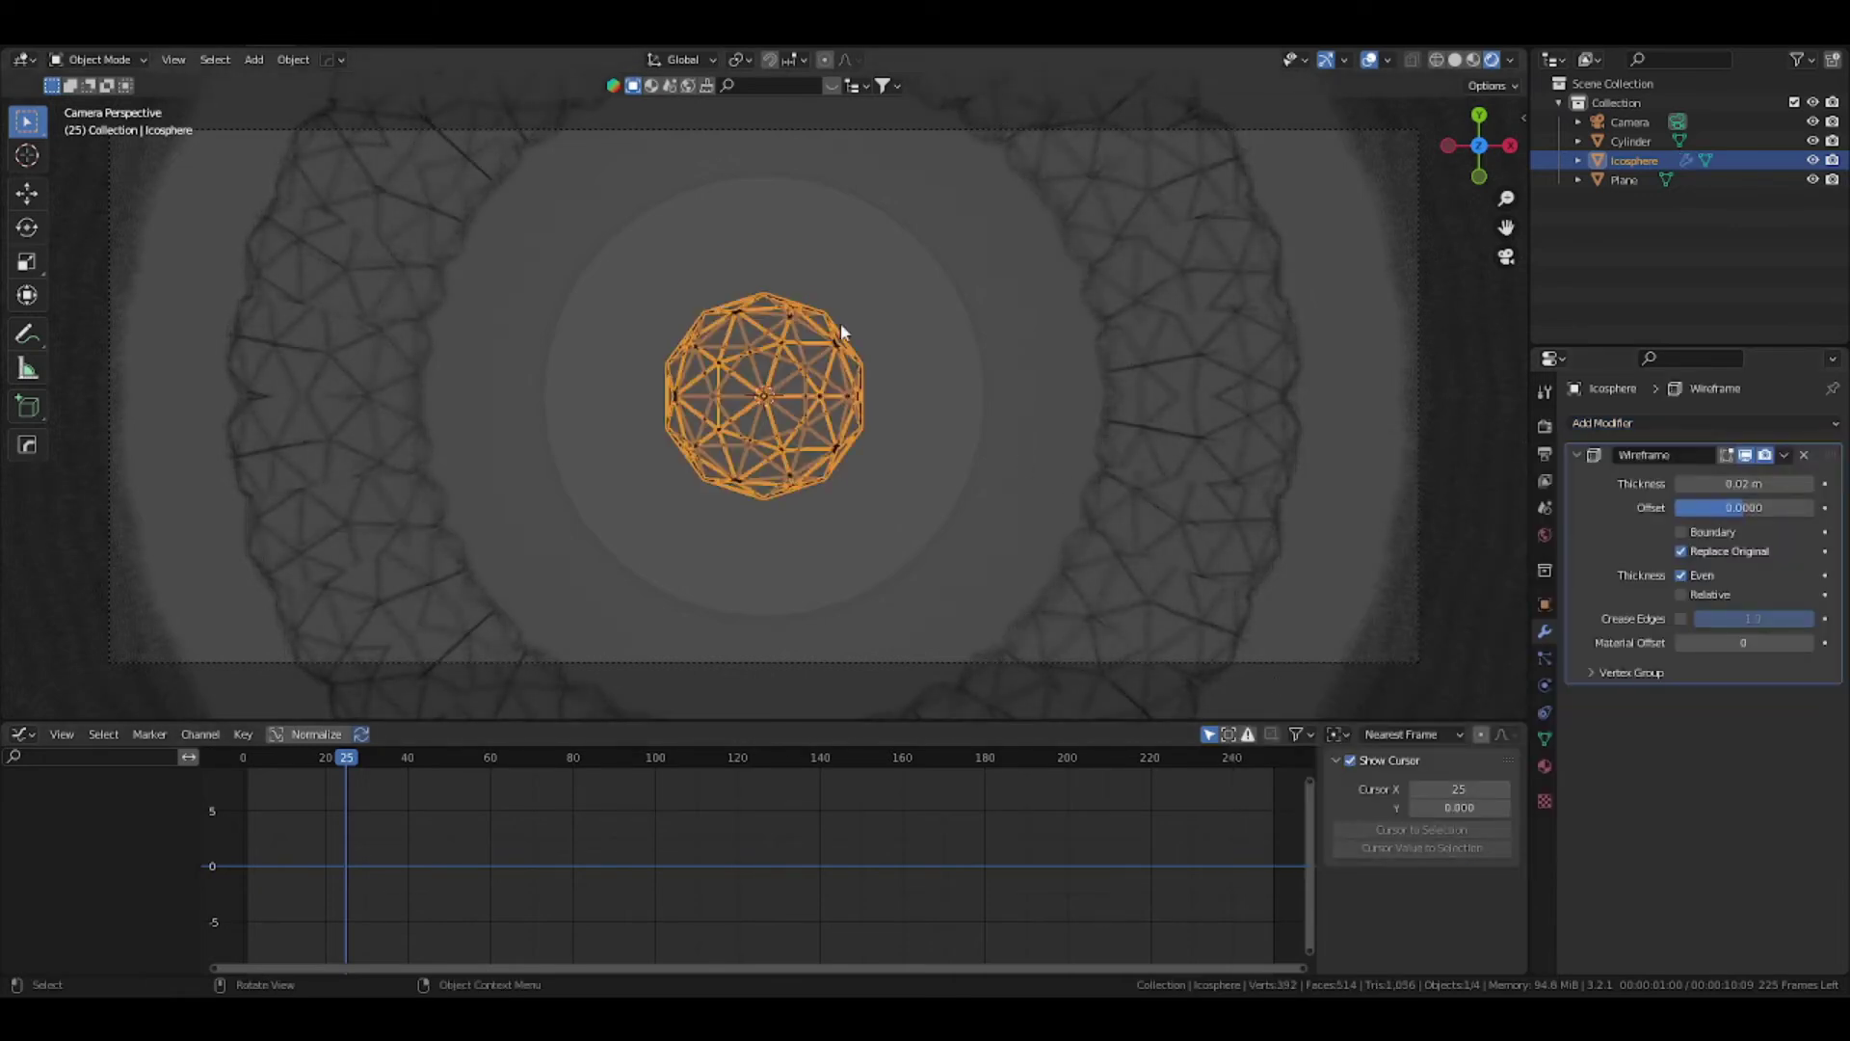
{"action": "scroll", "coordinate": [829, 332], "scroll_direction": "up", "scroll_amount": 3}
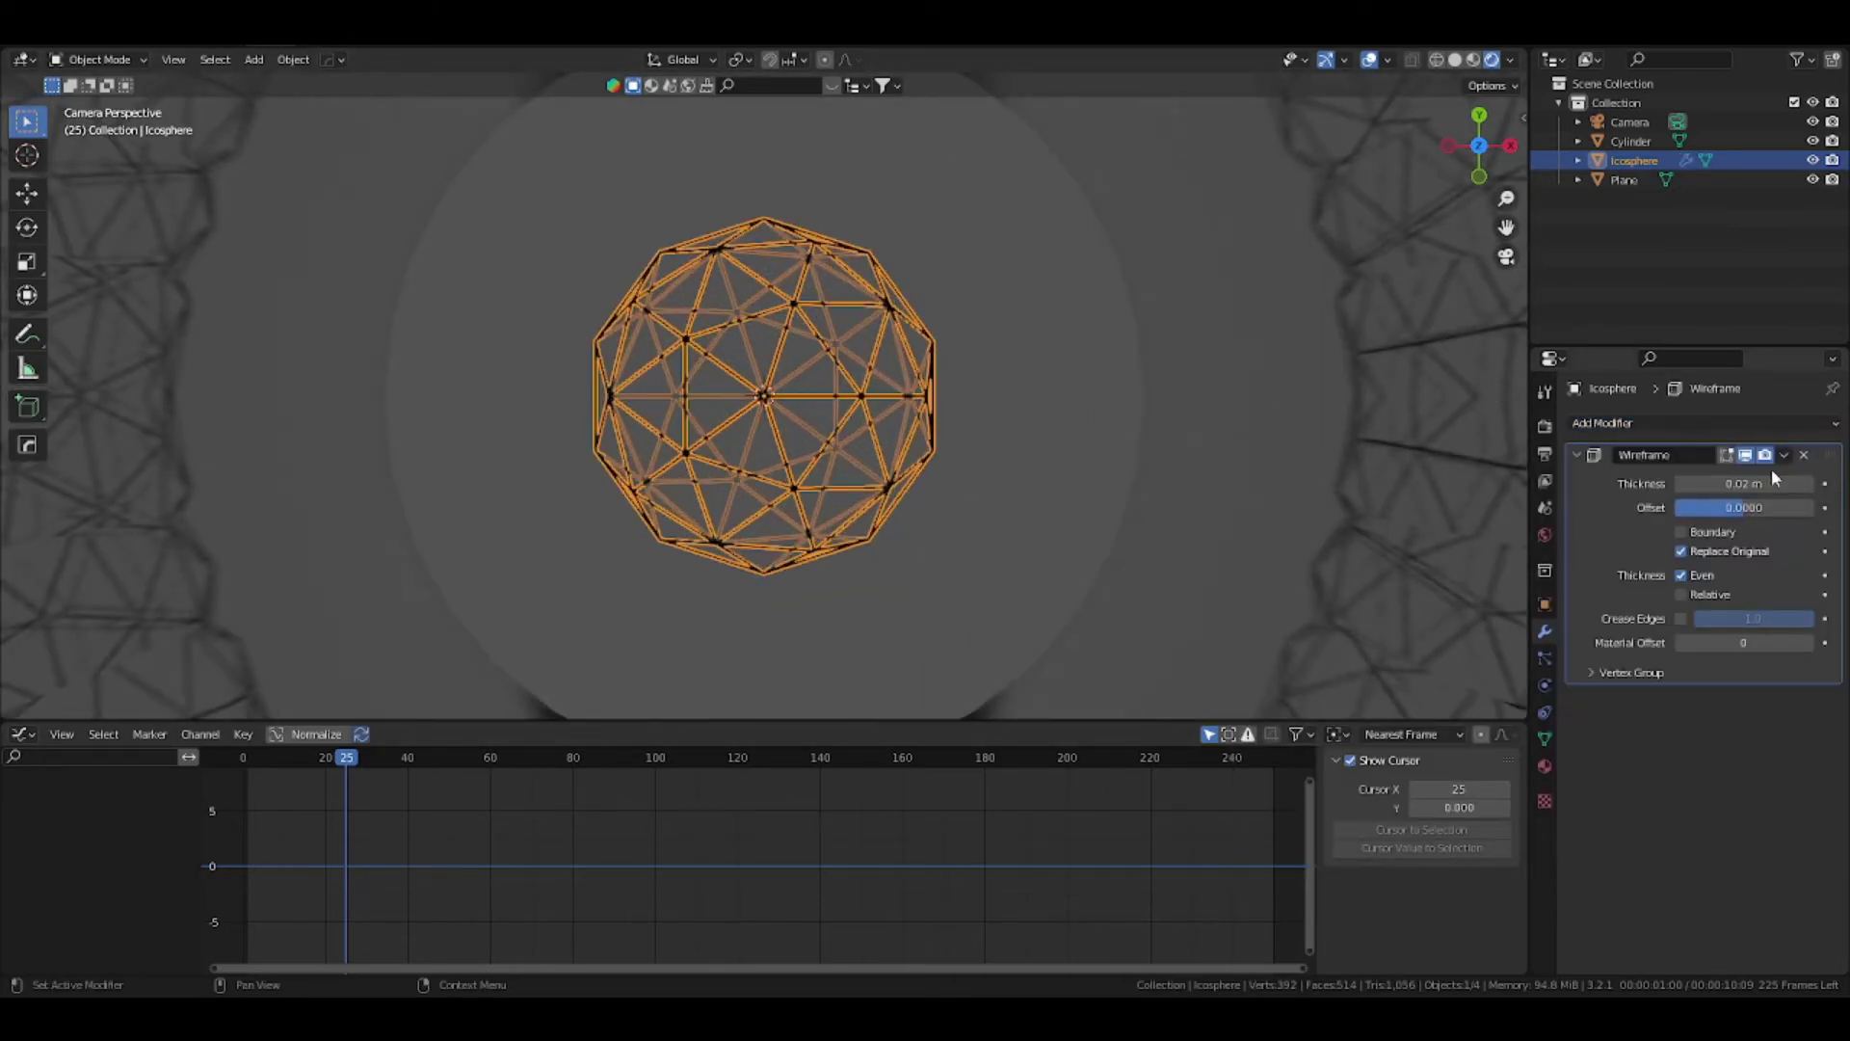
{"action": "mouse_move", "coordinate": [1774, 478]}
{"action": "left_mouse_down"}
{"action": "mouse_move", "coordinate": [1829, 478]}
{"action": "mouse_move", "coordinate": [1782, 478]}
{"action": "left_mouse_up"}
Keyframe the wireframe Thickness and move the playhead back to frame 0
{"action": "right_click", "coordinate": [1727, 487]}
{"action": "left_click", "coordinate": [1696, 492]}
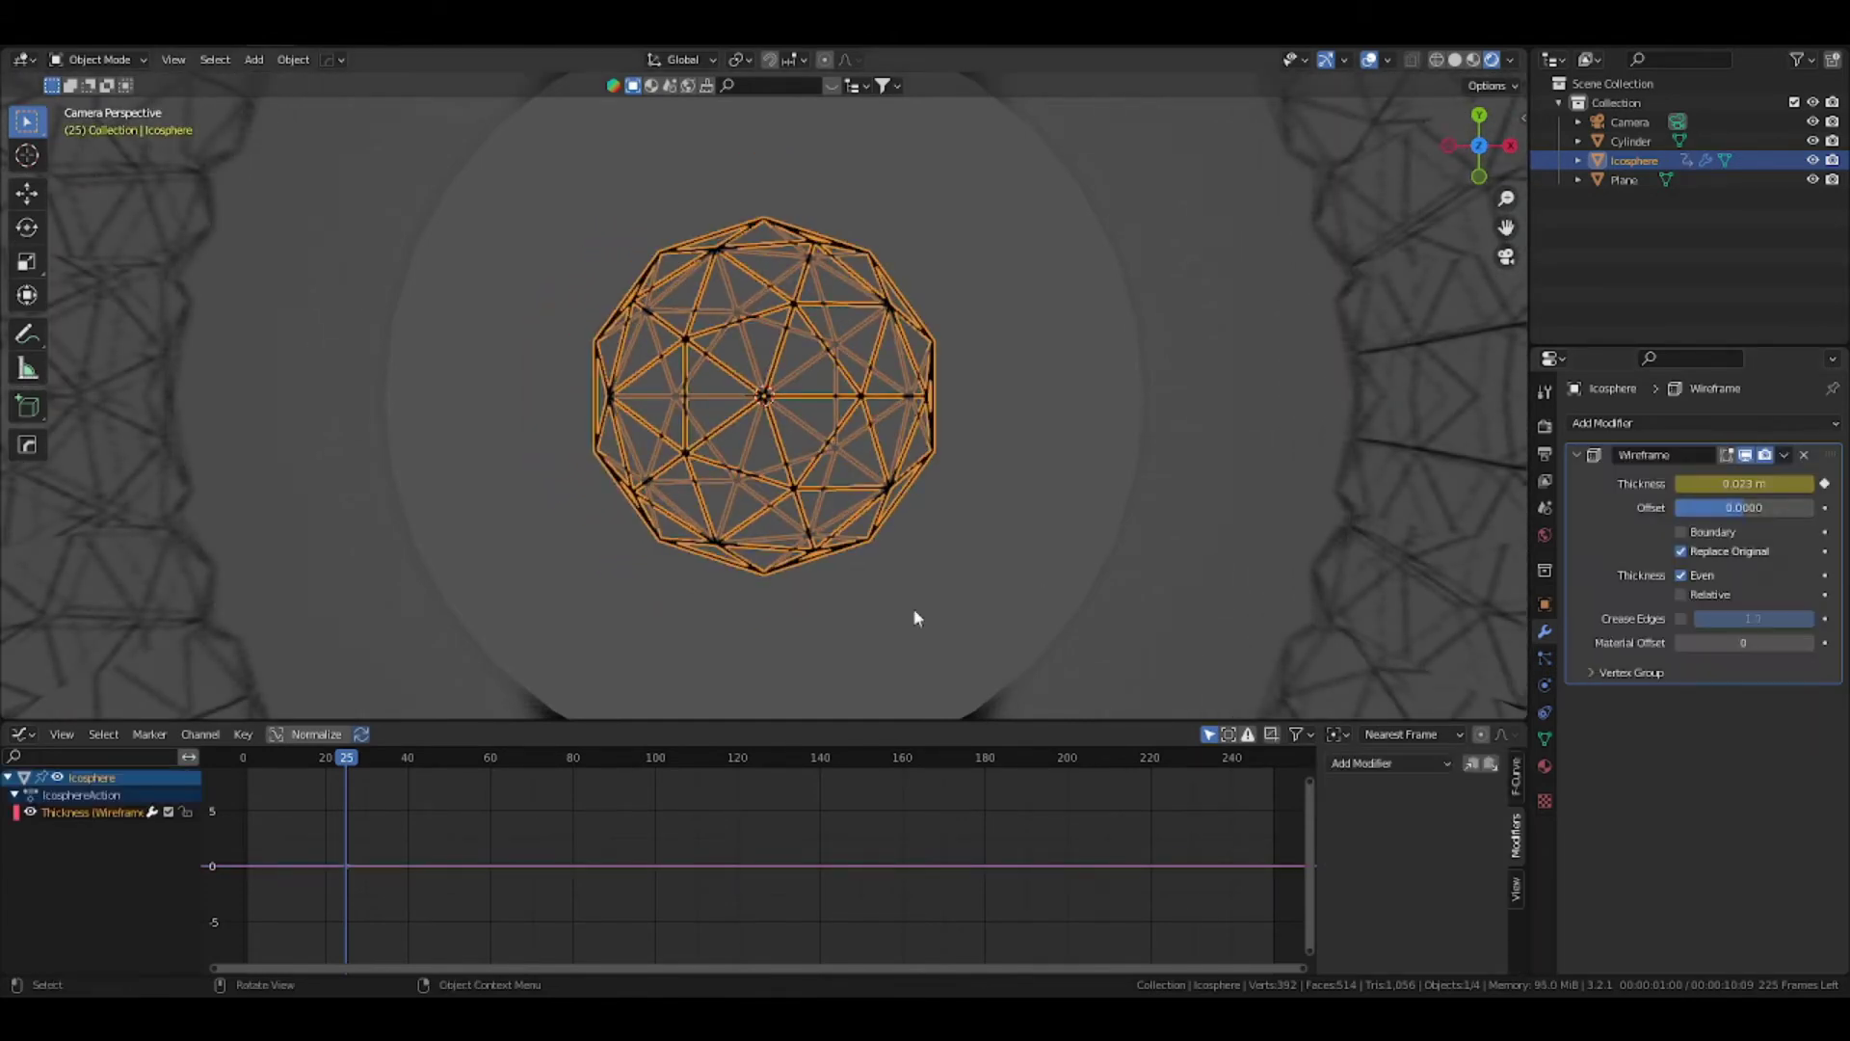
{"action": "left_click_drag", "start_coordinate": [357, 766], "coordinate": [243, 761]}
{"action": "left_click_drag", "start_coordinate": [414, 871], "coordinate": [240, 864]}
Play the animation with viewport overlays hidden, zoomed into the camera view
{"action": "key", "text": "space"}
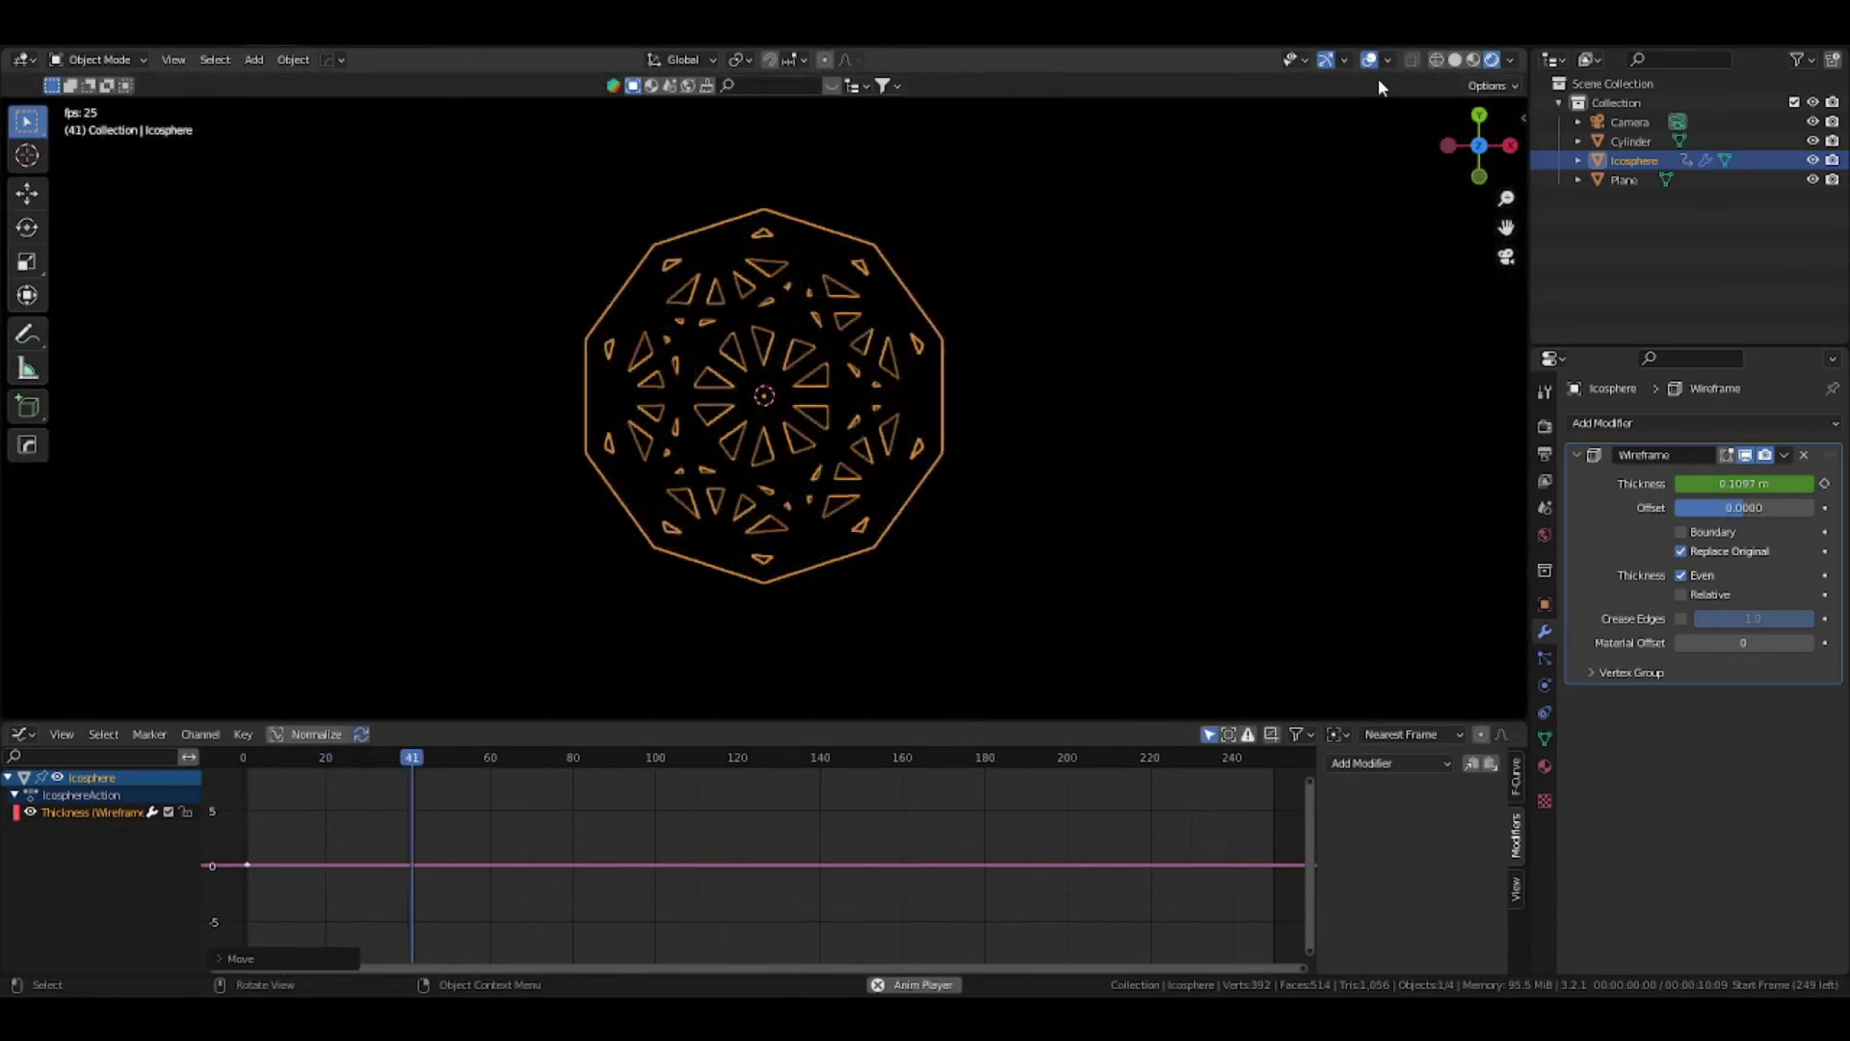
{"action": "left_click", "coordinate": [1368, 60]}
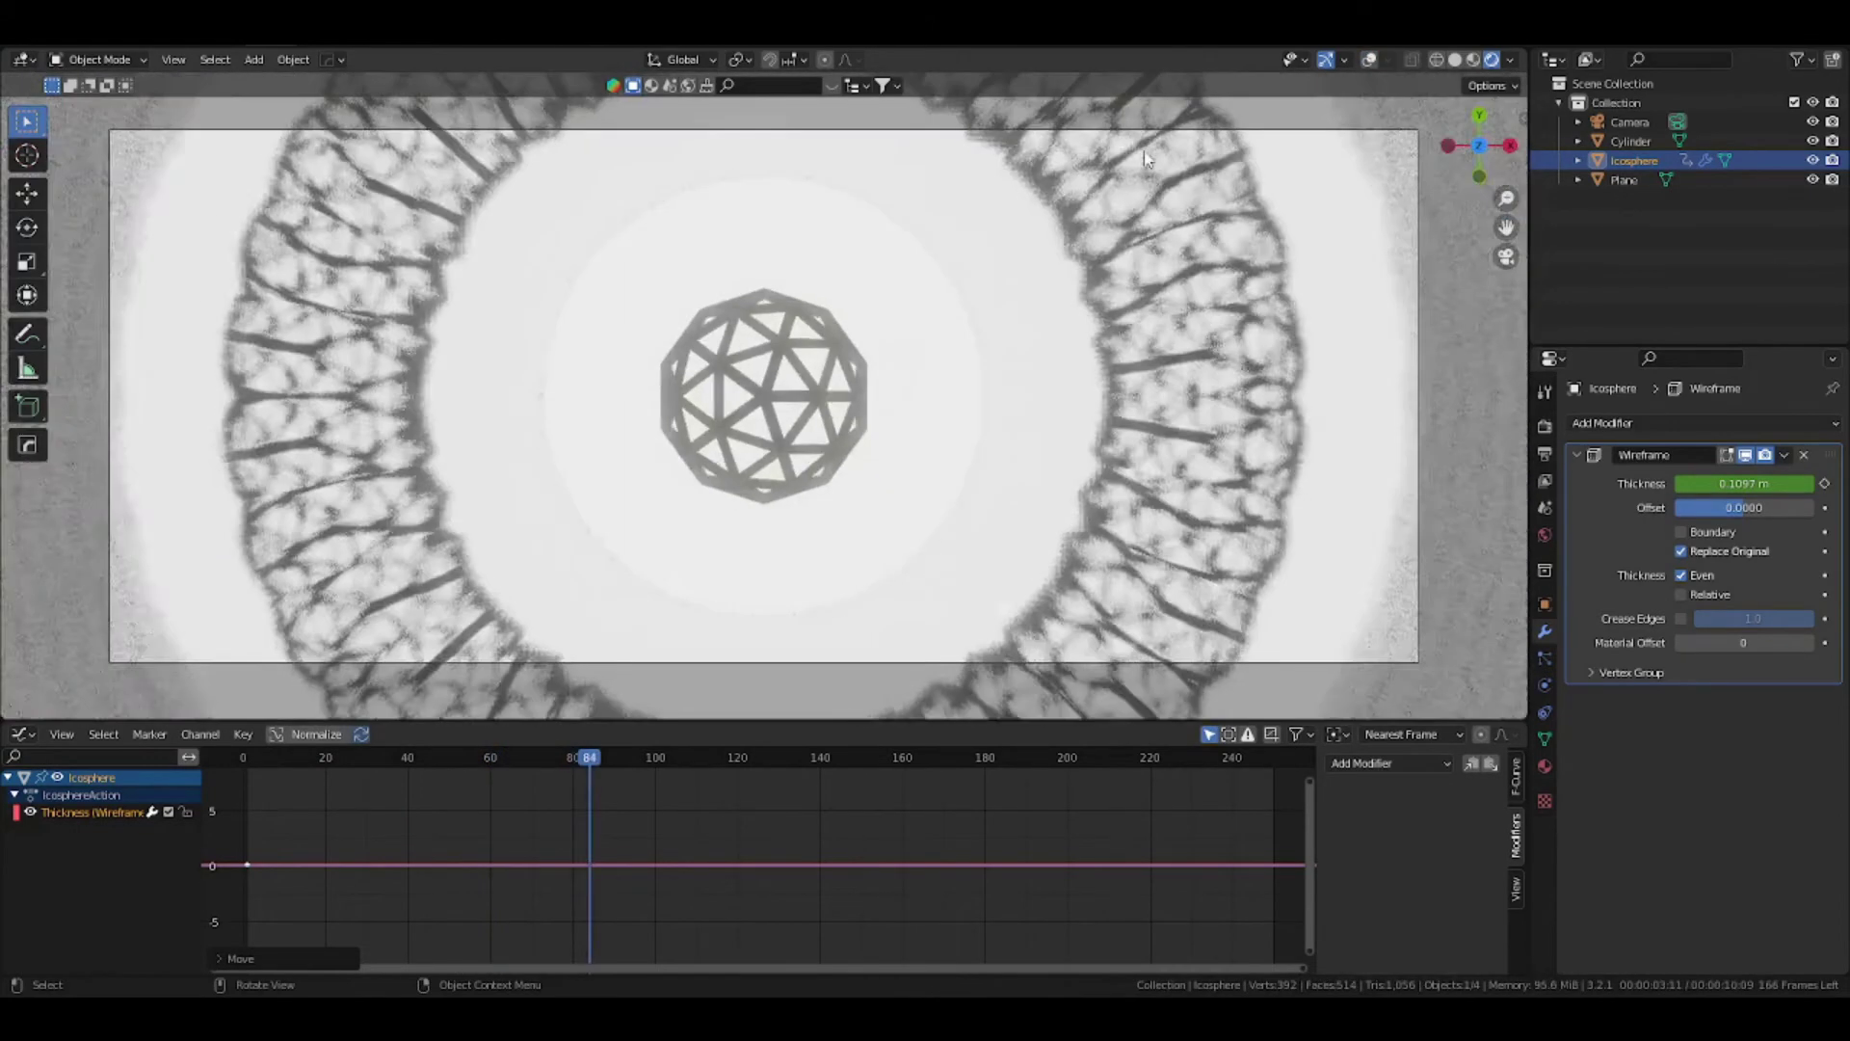
{"action": "scroll", "coordinate": [1147, 164], "scroll_direction": "up", "scroll_amount": 1}
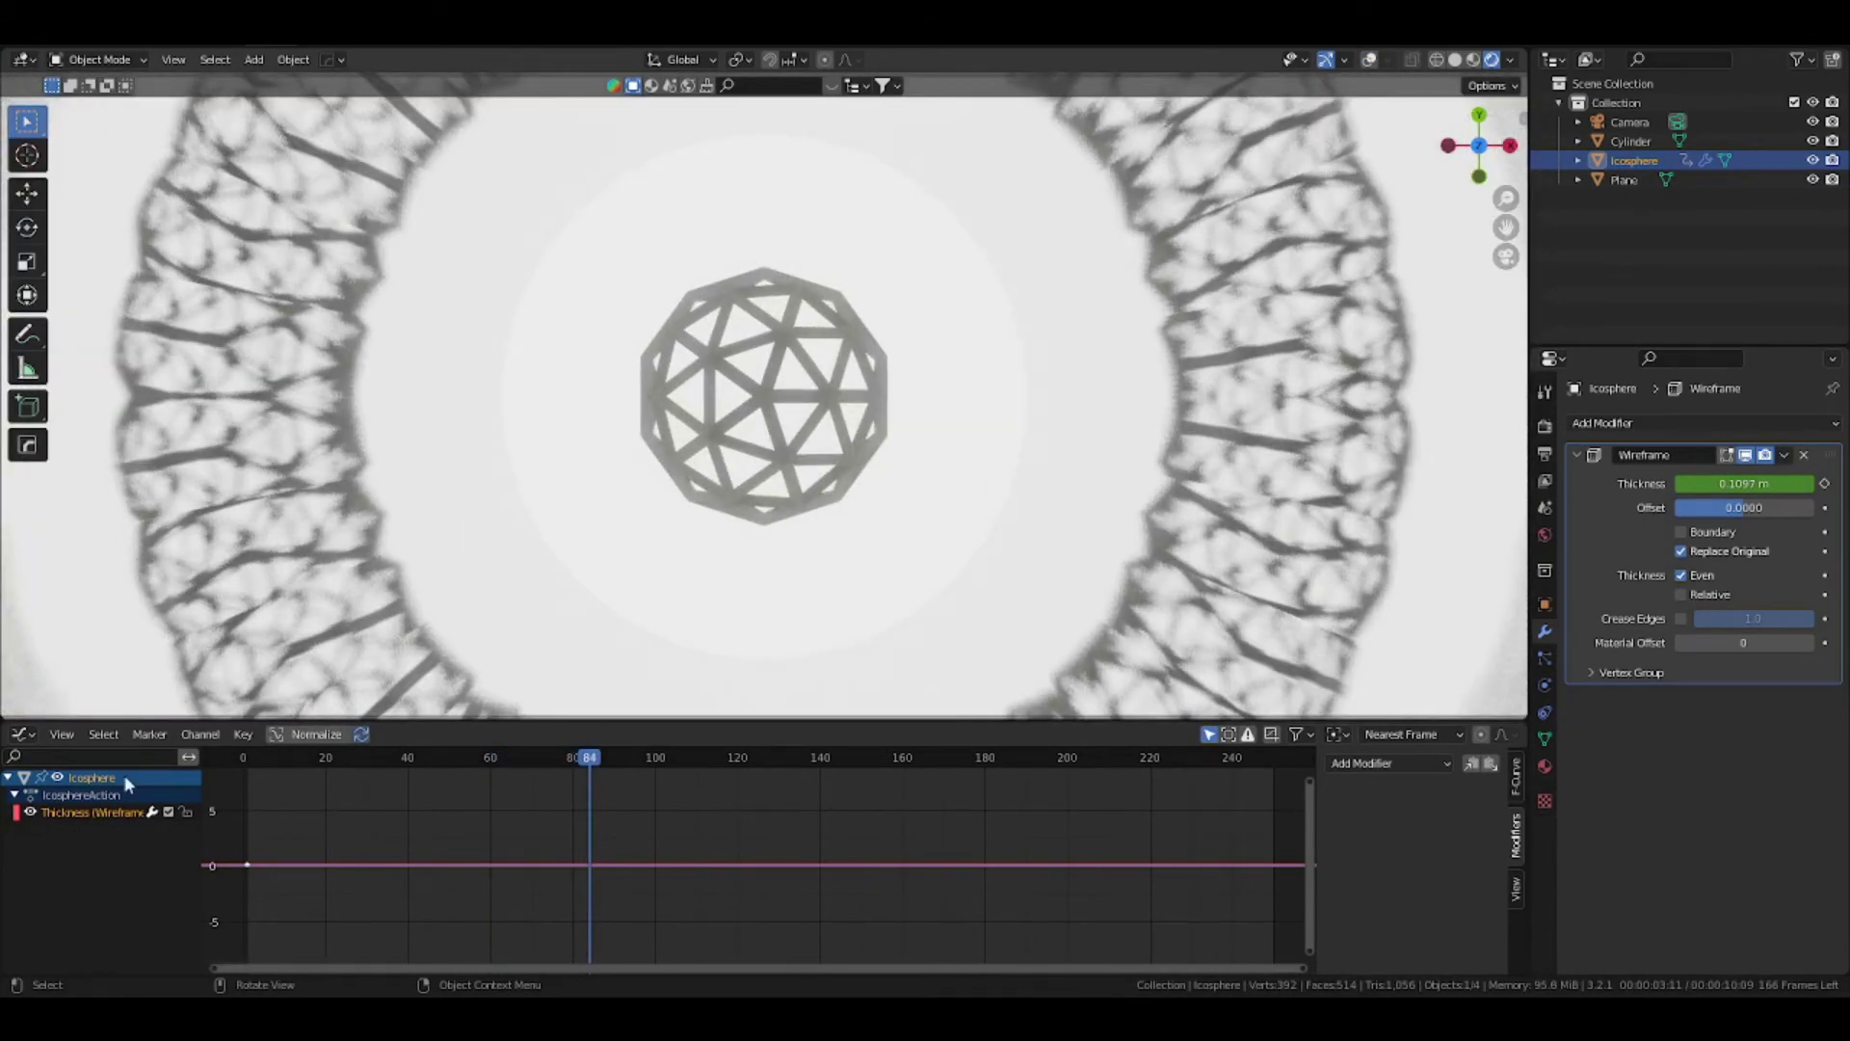
Bake what_am_i_doing.mp3 from the Desktop into the Thickness curve and play it back
{"action": "left_click", "coordinate": [241, 735]}
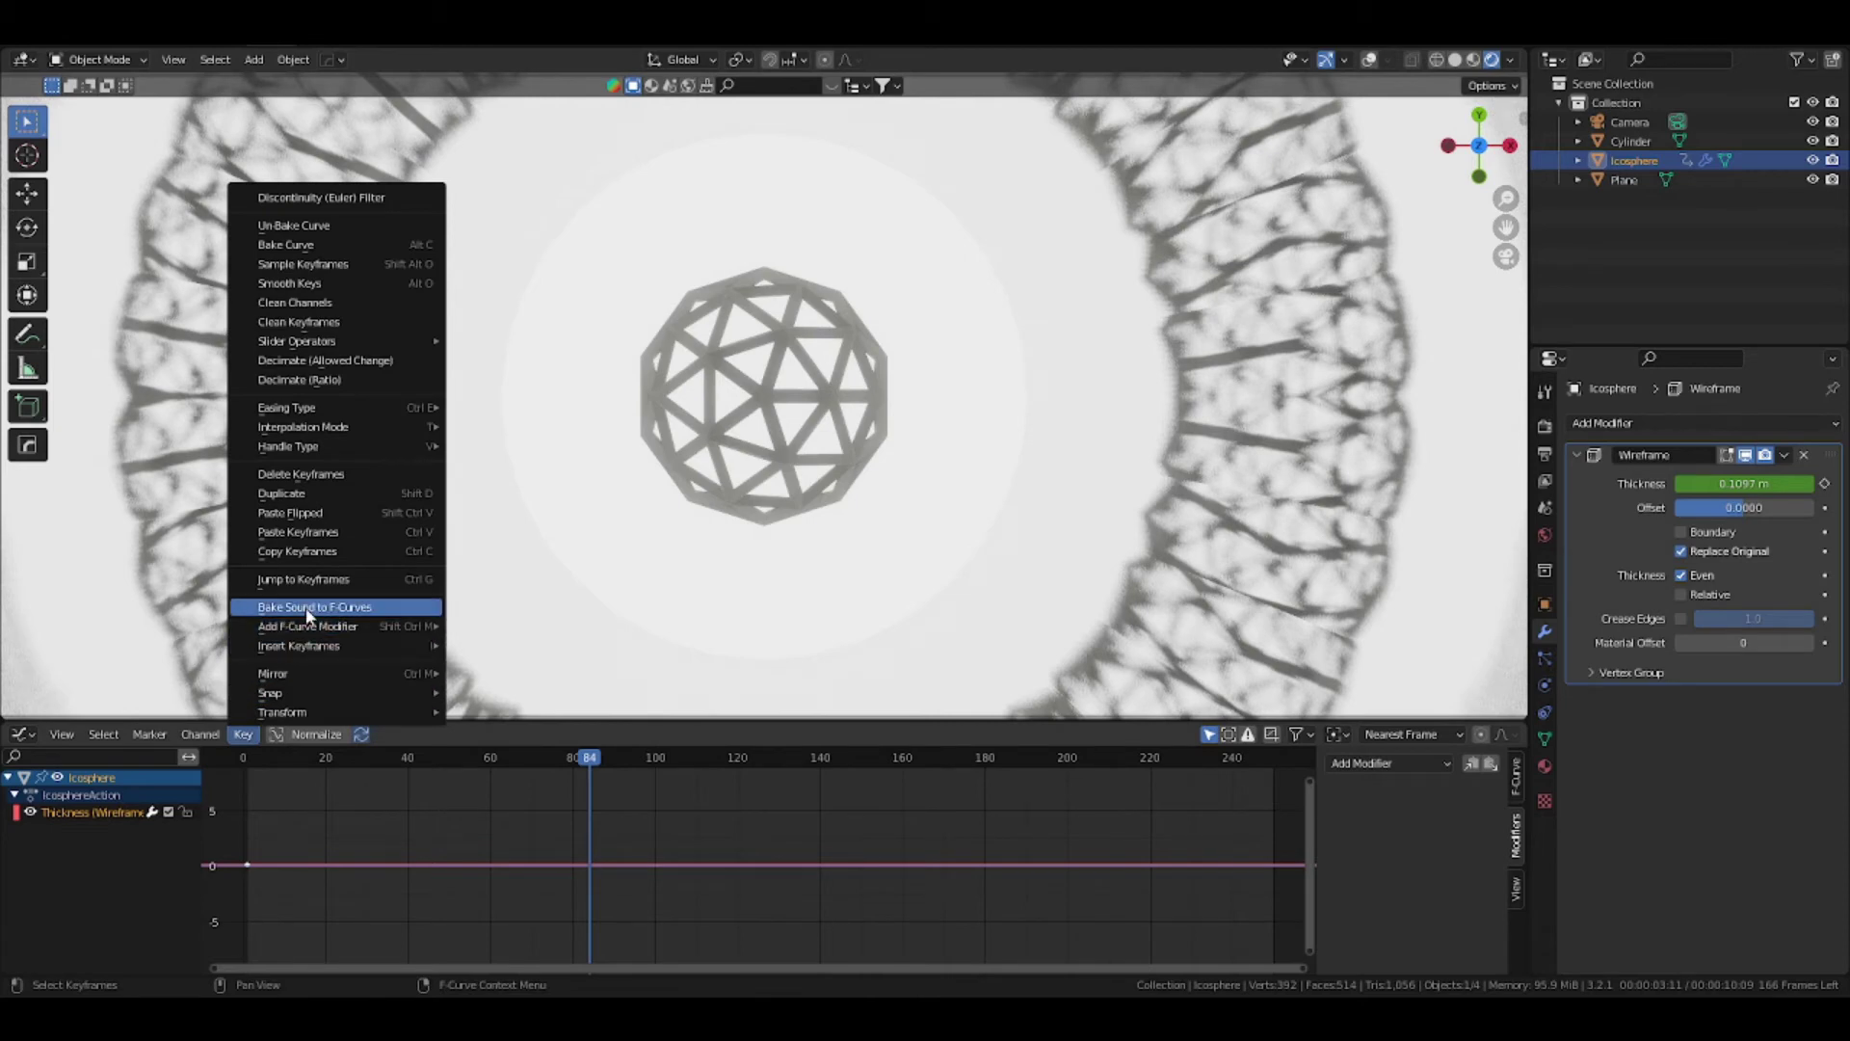
{"action": "left_click", "coordinate": [289, 611]}
{"action": "scroll", "coordinate": [1041, 494], "scroll_direction": "down", "scroll_amount": 6}
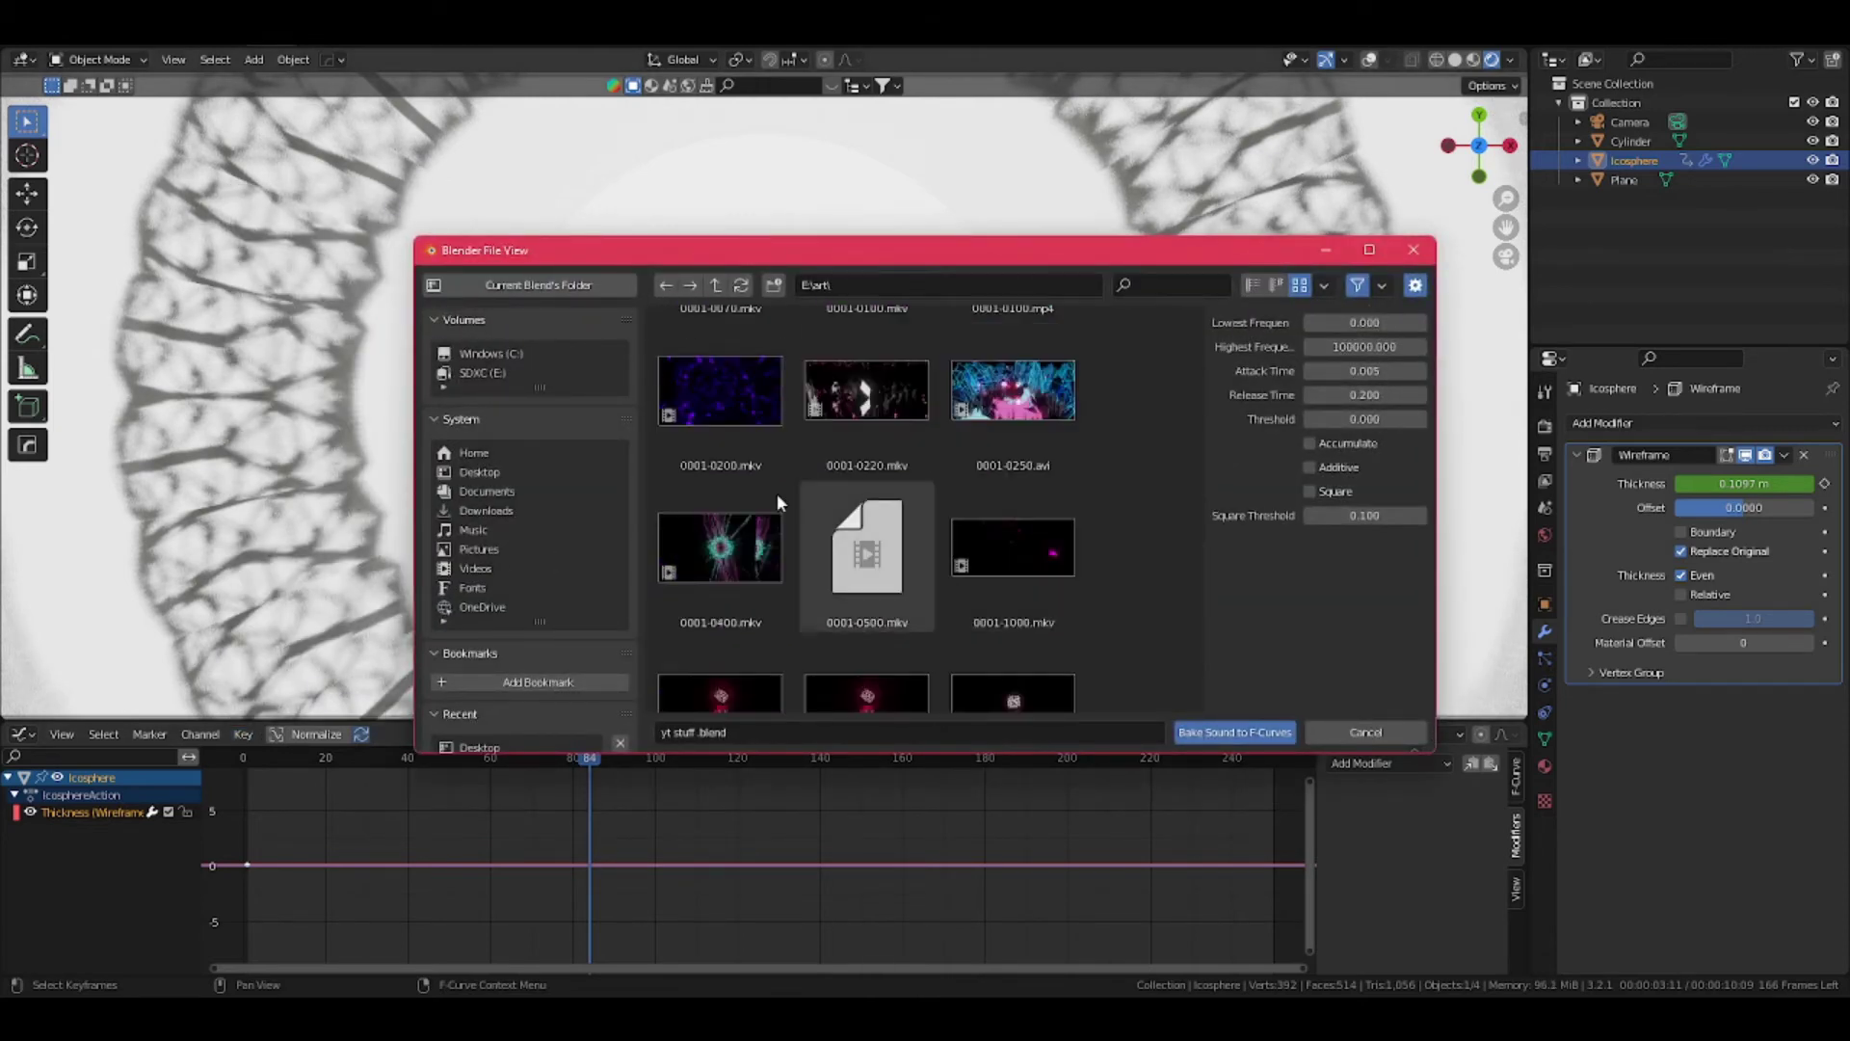
{"action": "left_click", "coordinate": [479, 473]}
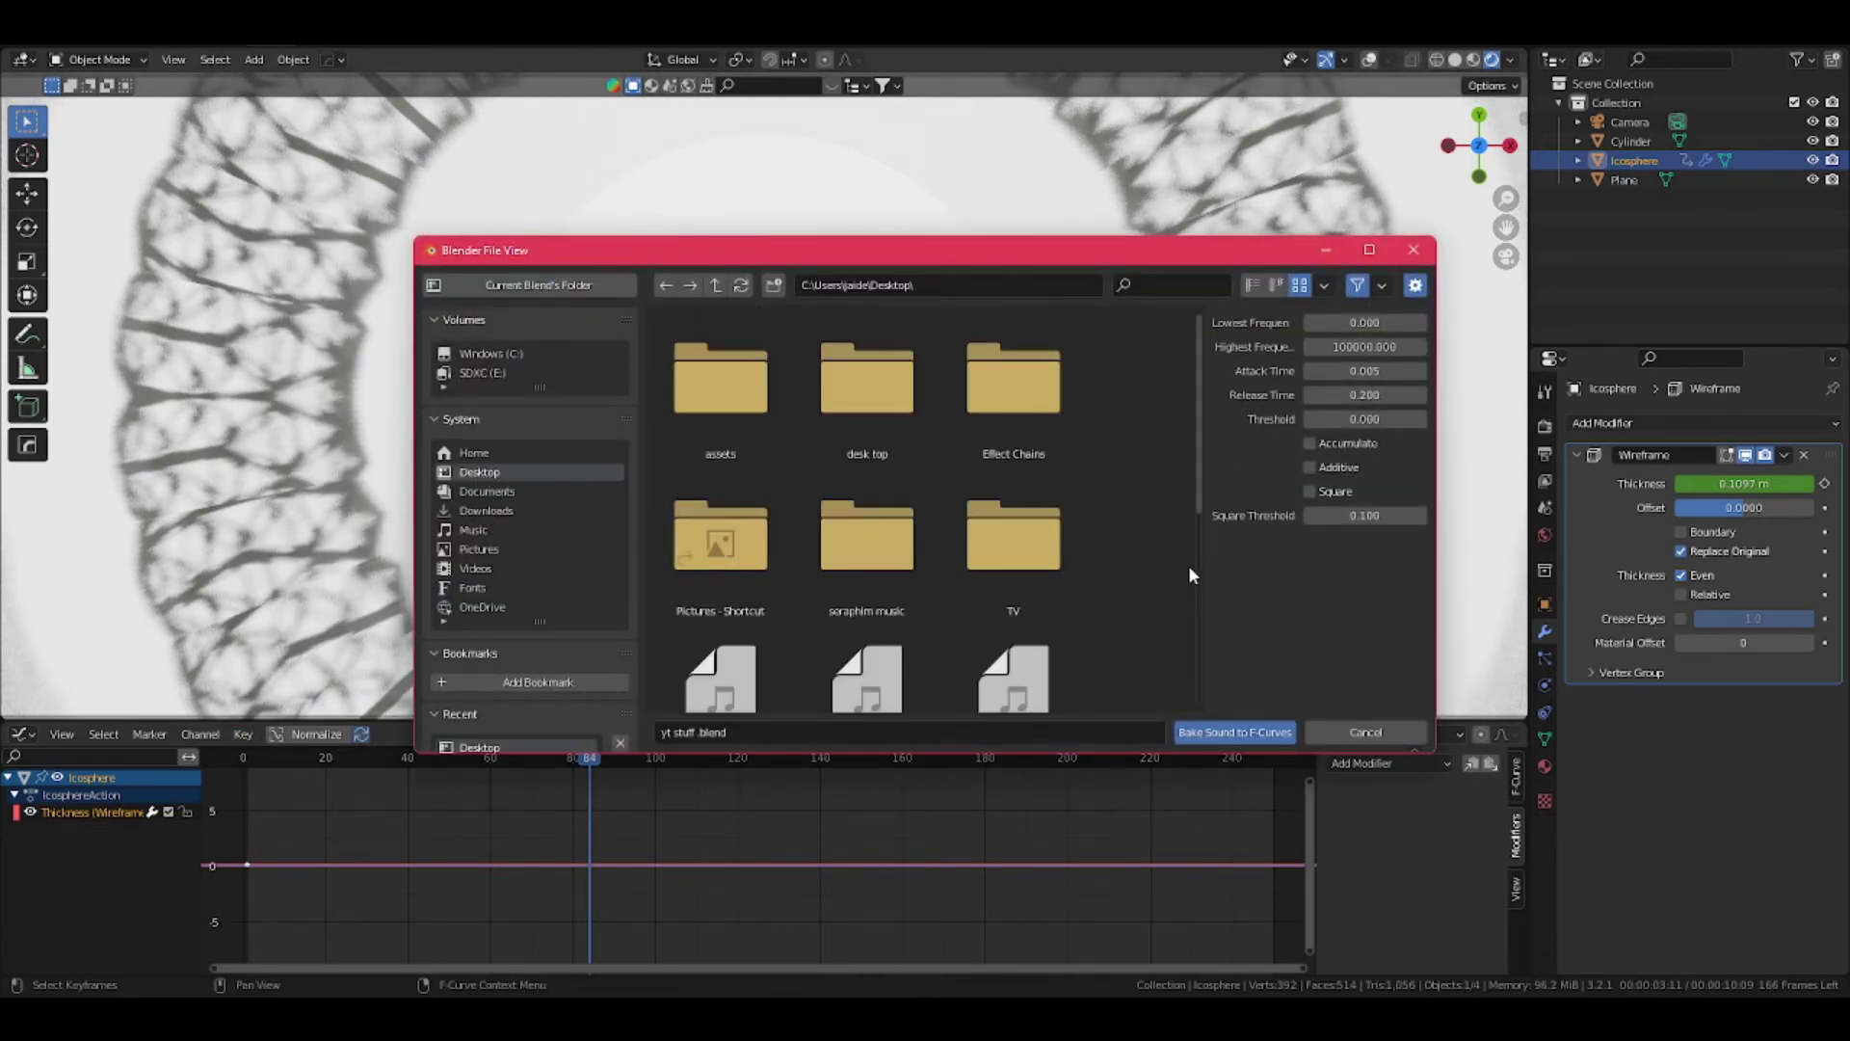
{"action": "scroll", "coordinate": [895, 617], "scroll_direction": "down", "scroll_amount": 4}
{"action": "left_click", "coordinate": [722, 624]}
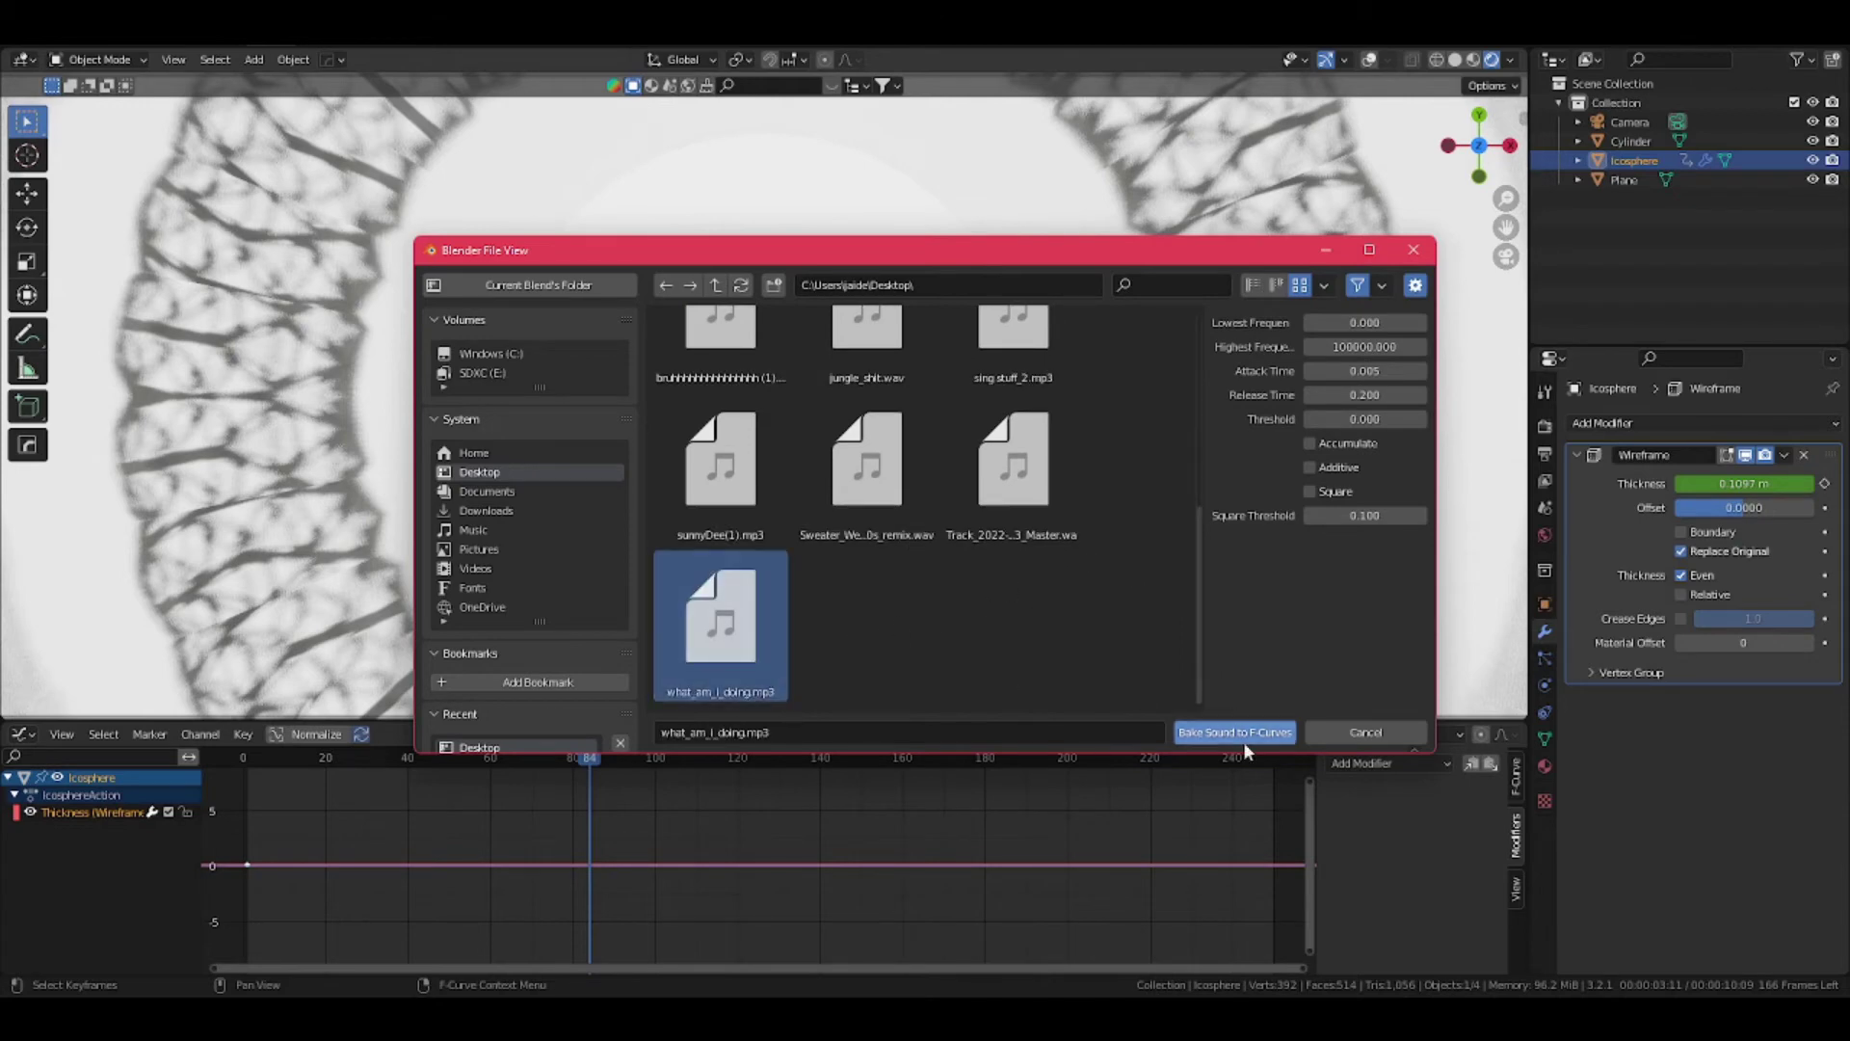
{"action": "left_click", "coordinate": [1237, 733]}
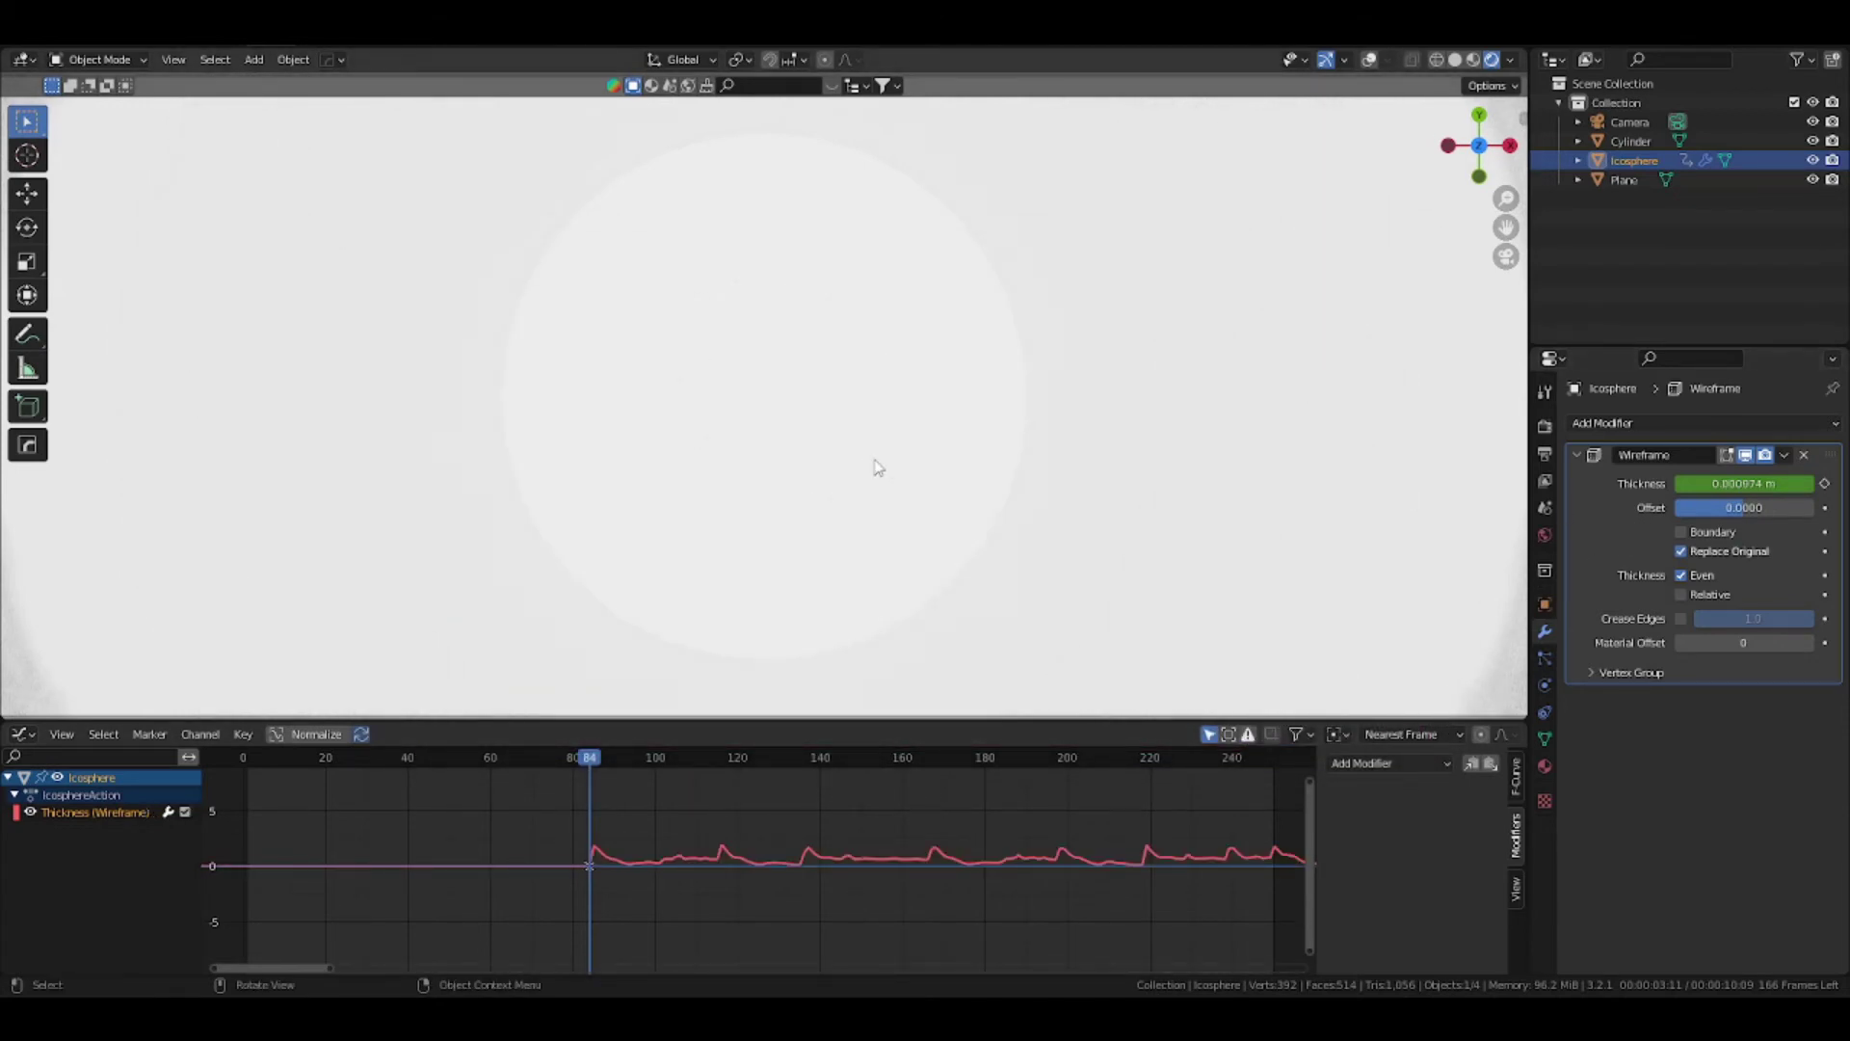
{"action": "key", "text": "space"}
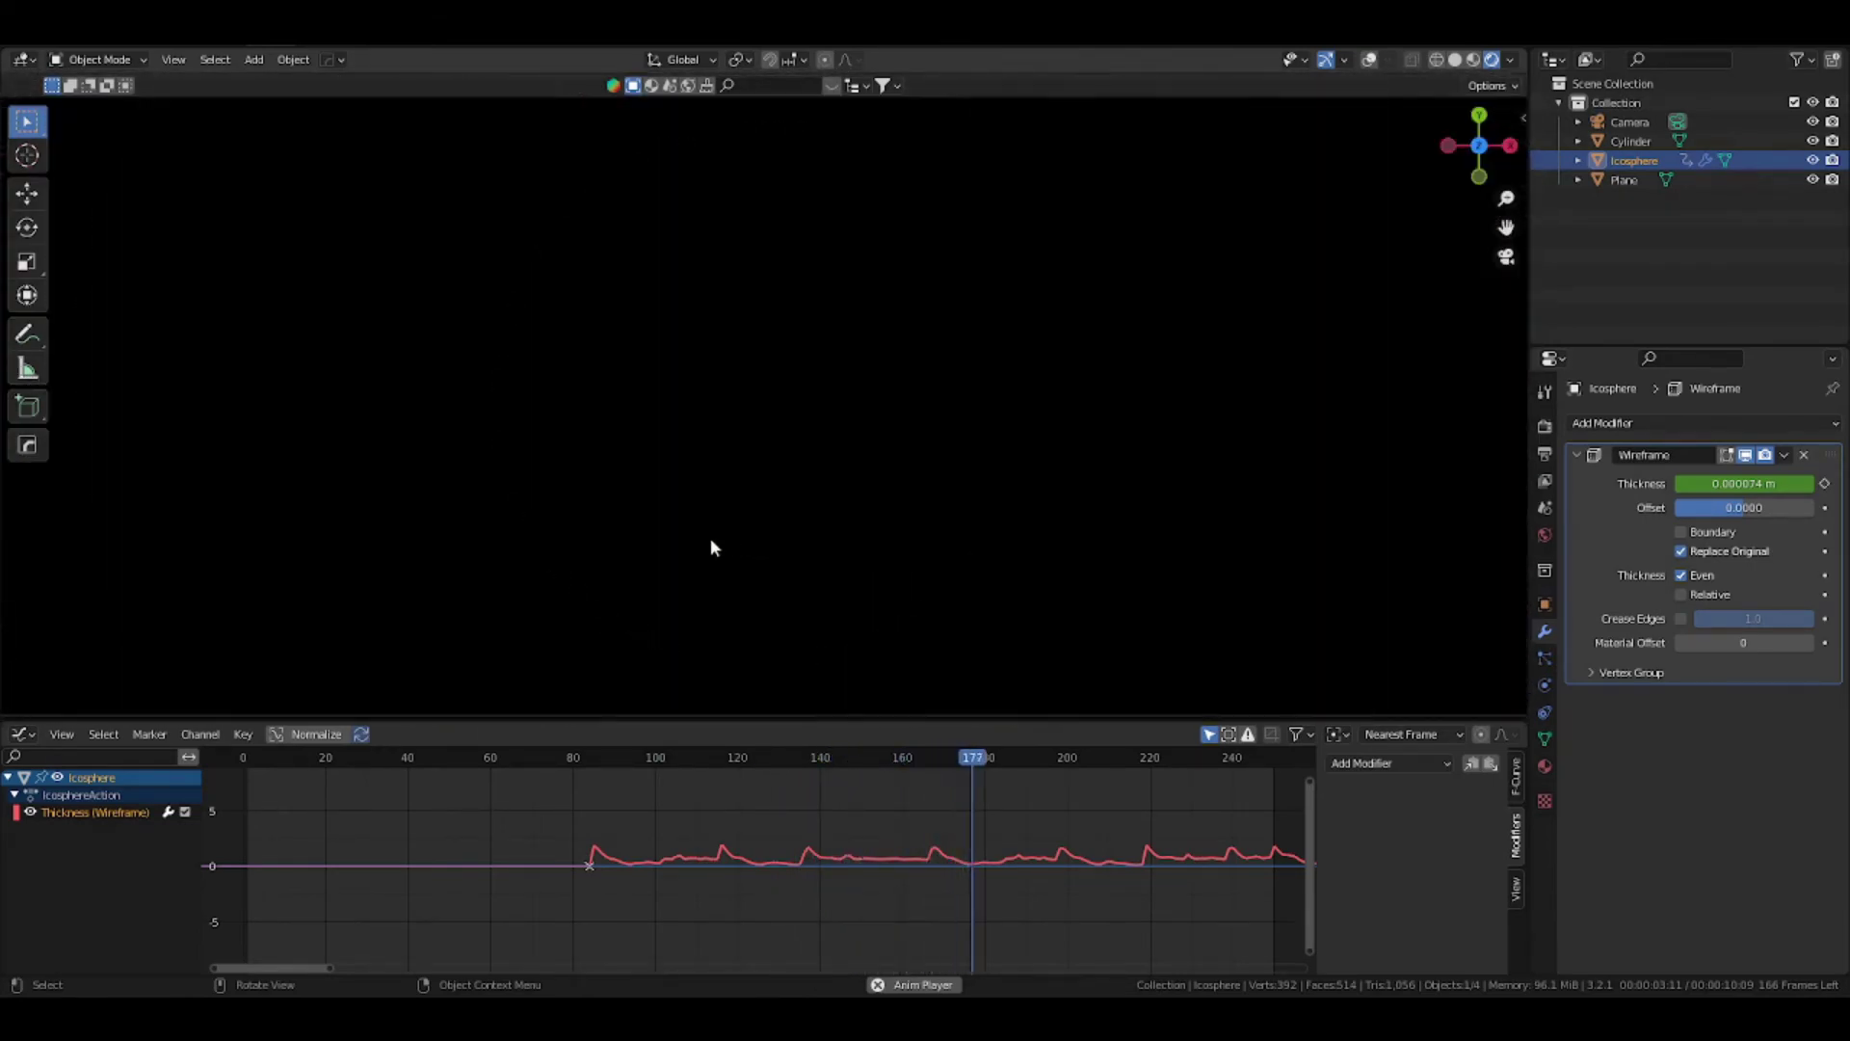
Stop playback, return to frame 0, and clear then re-insert the Thickness keyframe
{"action": "key", "text": "space"}
{"action": "left_click", "coordinate": [242, 756]}
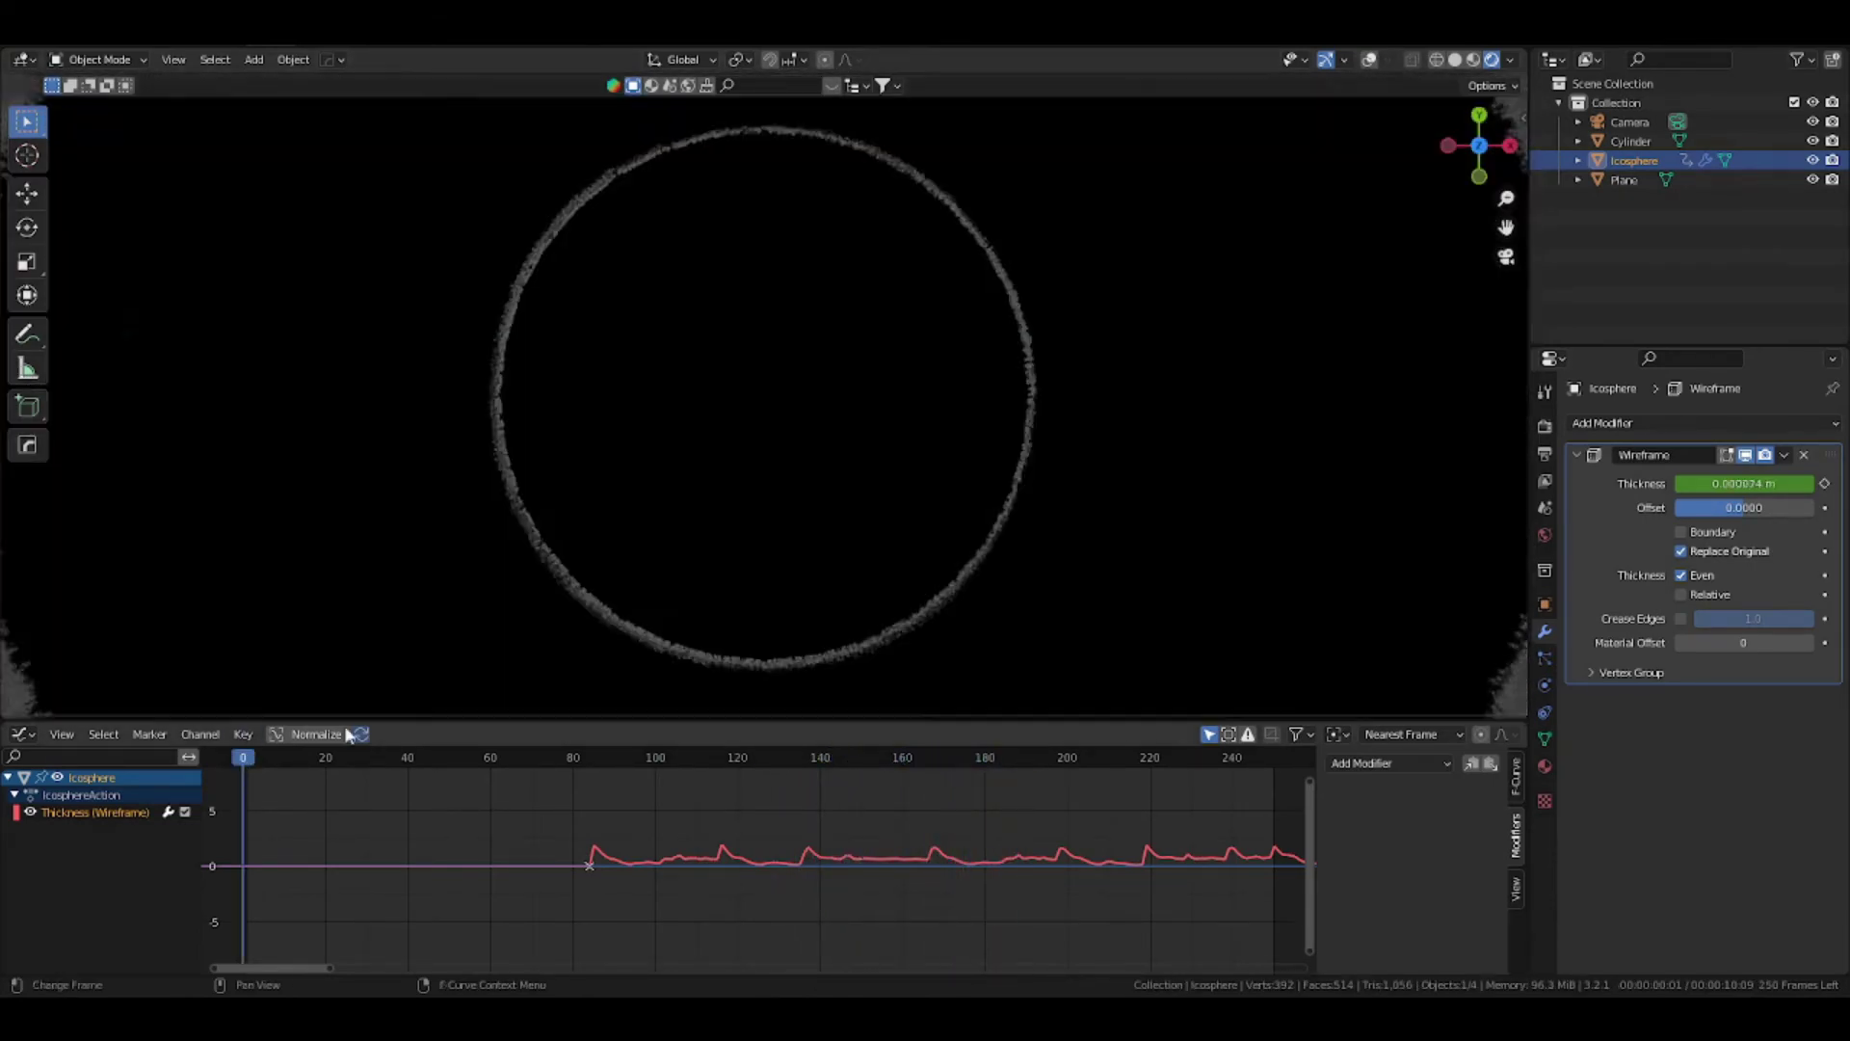
{"action": "right_click", "coordinate": [1696, 483]}
{"action": "left_click", "coordinate": [1652, 498]}
{"action": "right_click", "coordinate": [1730, 479]}
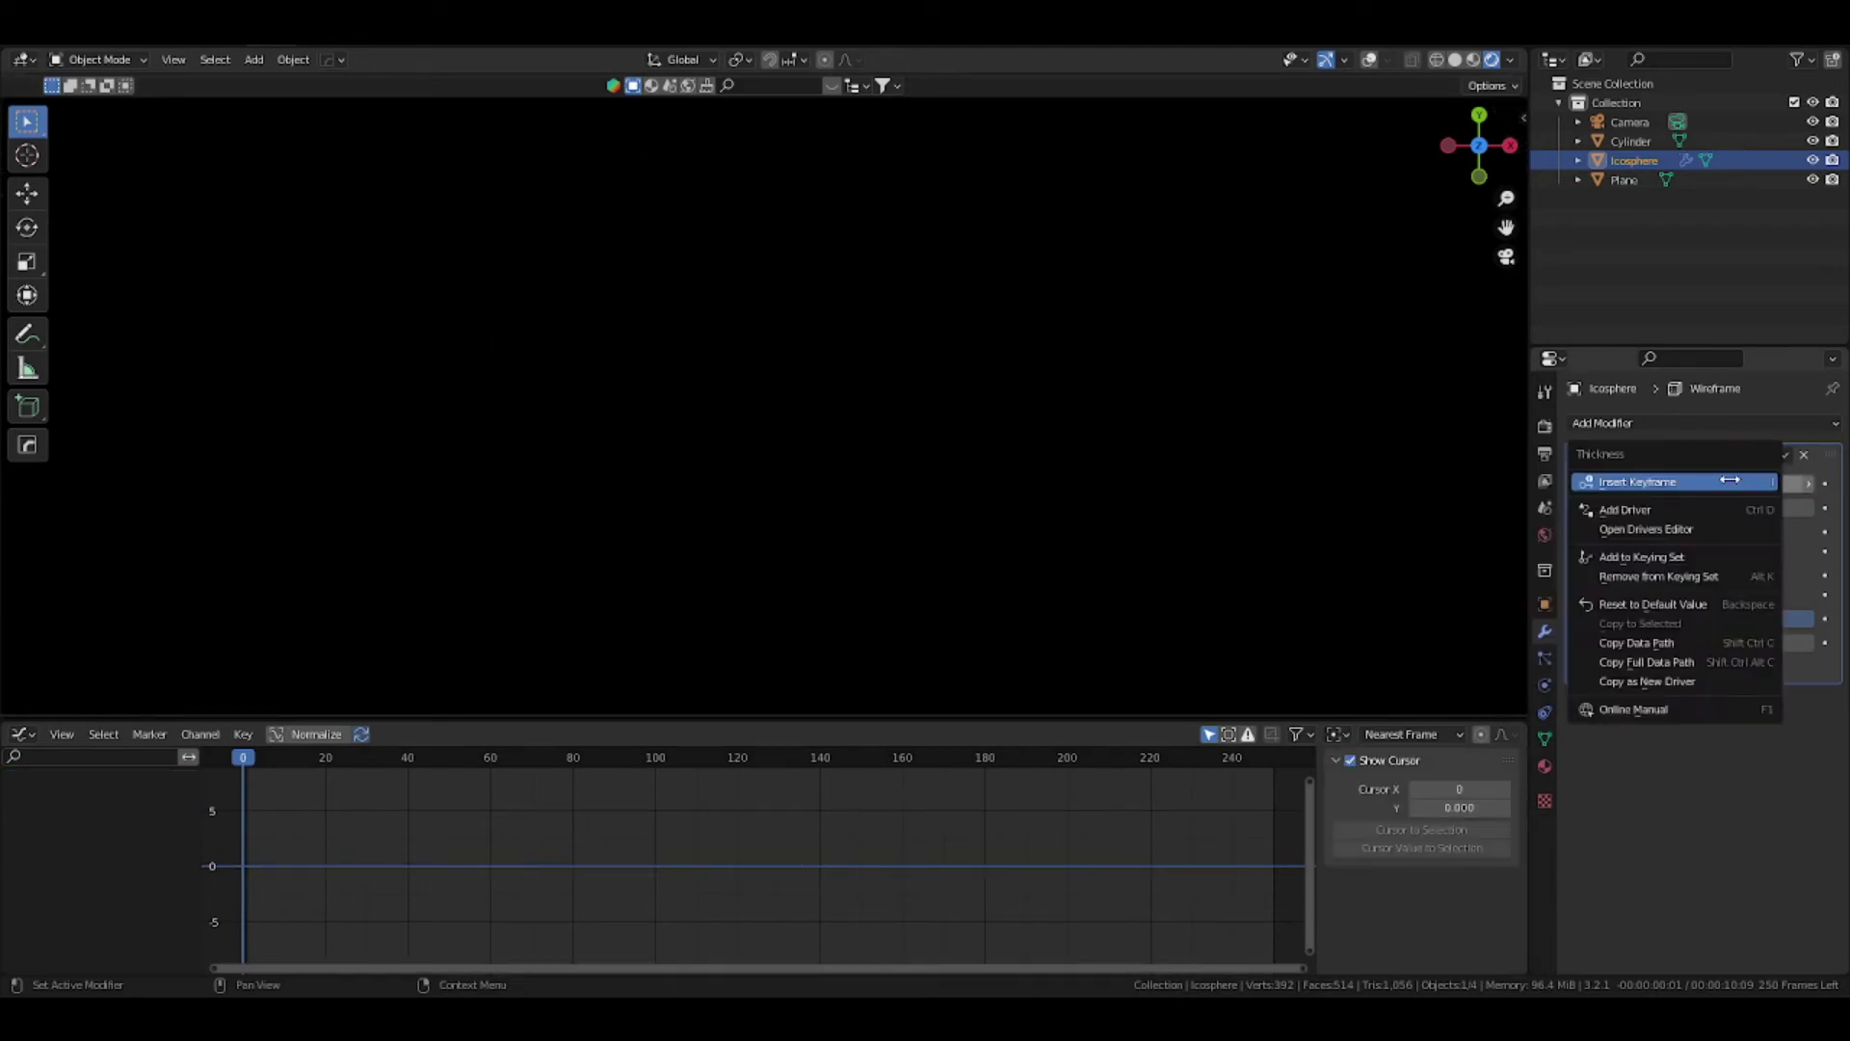
{"action": "left_click", "coordinate": [1688, 483]}
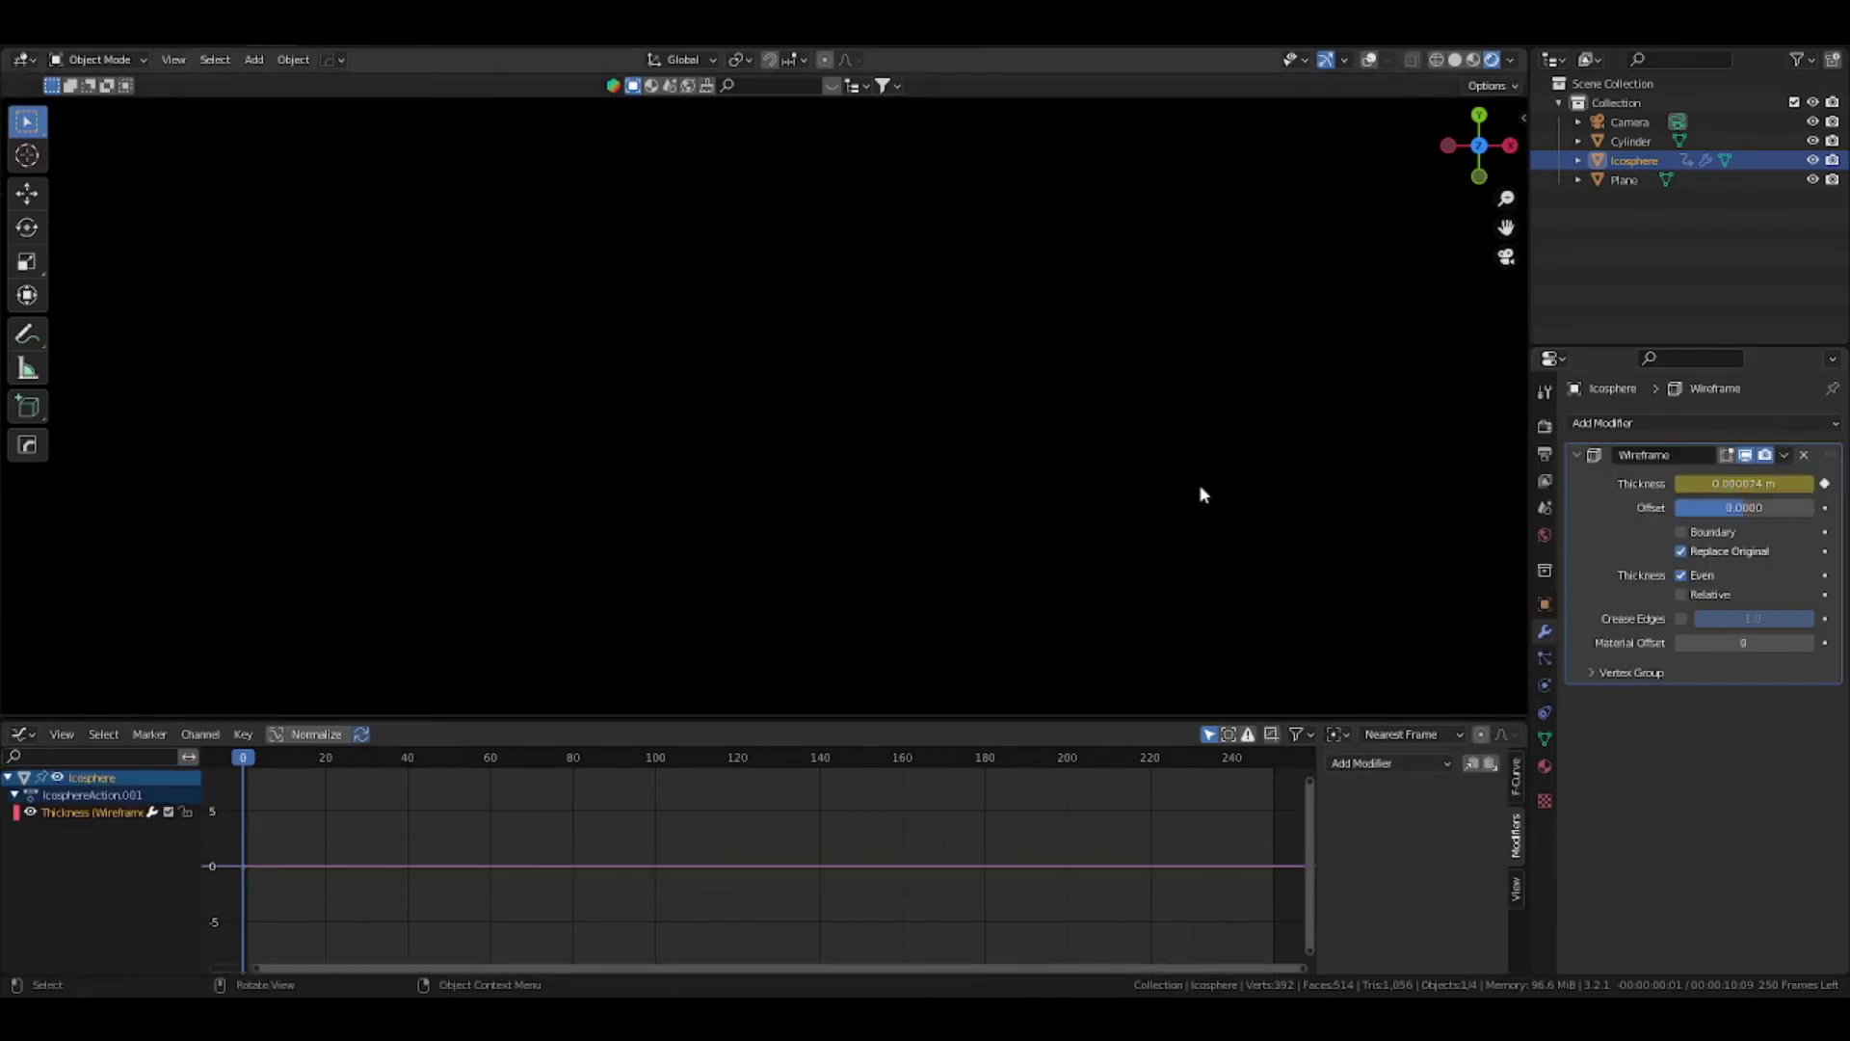
Re-bake what_am_i_doing.mp3 into the Thickness curve and play the result
{"action": "left_click", "coordinate": [247, 734]}
{"action": "left_click", "coordinate": [328, 625]}
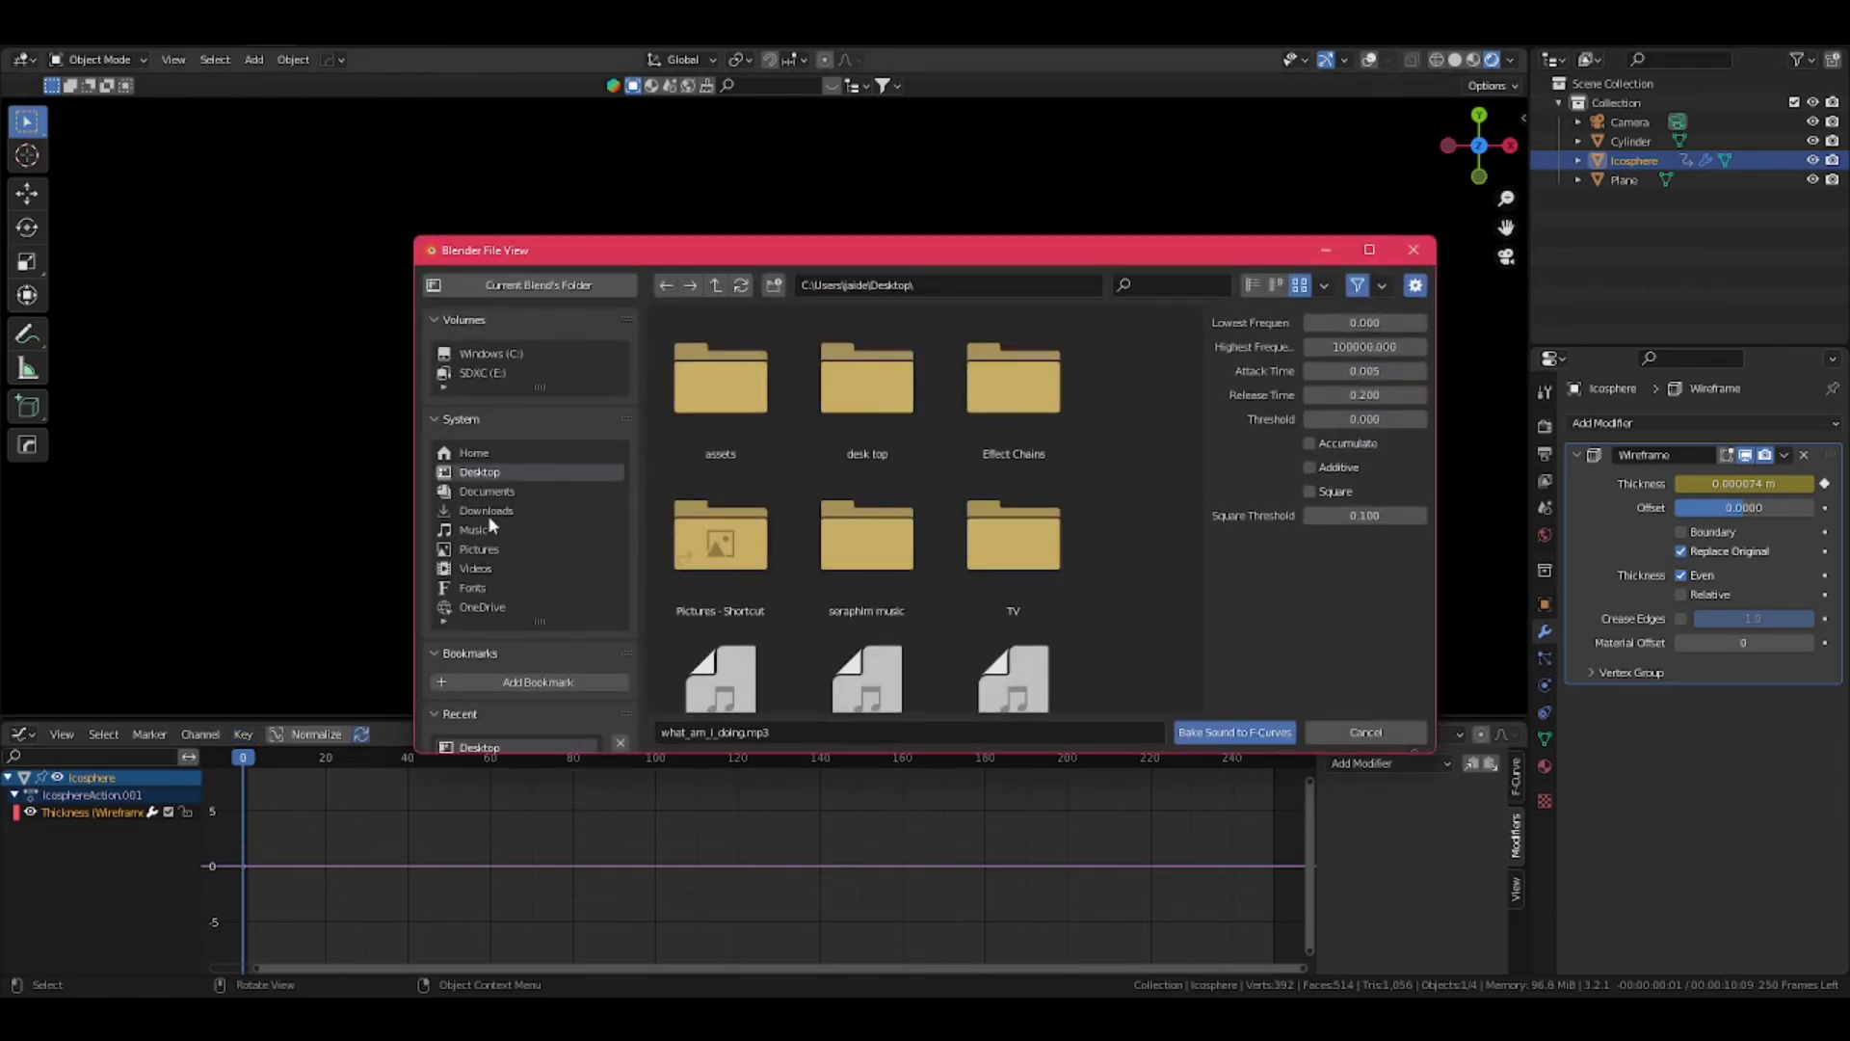
{"action": "scroll", "coordinate": [994, 572], "scroll_direction": "down", "scroll_amount": 5}
{"action": "left_click", "coordinate": [732, 626]}
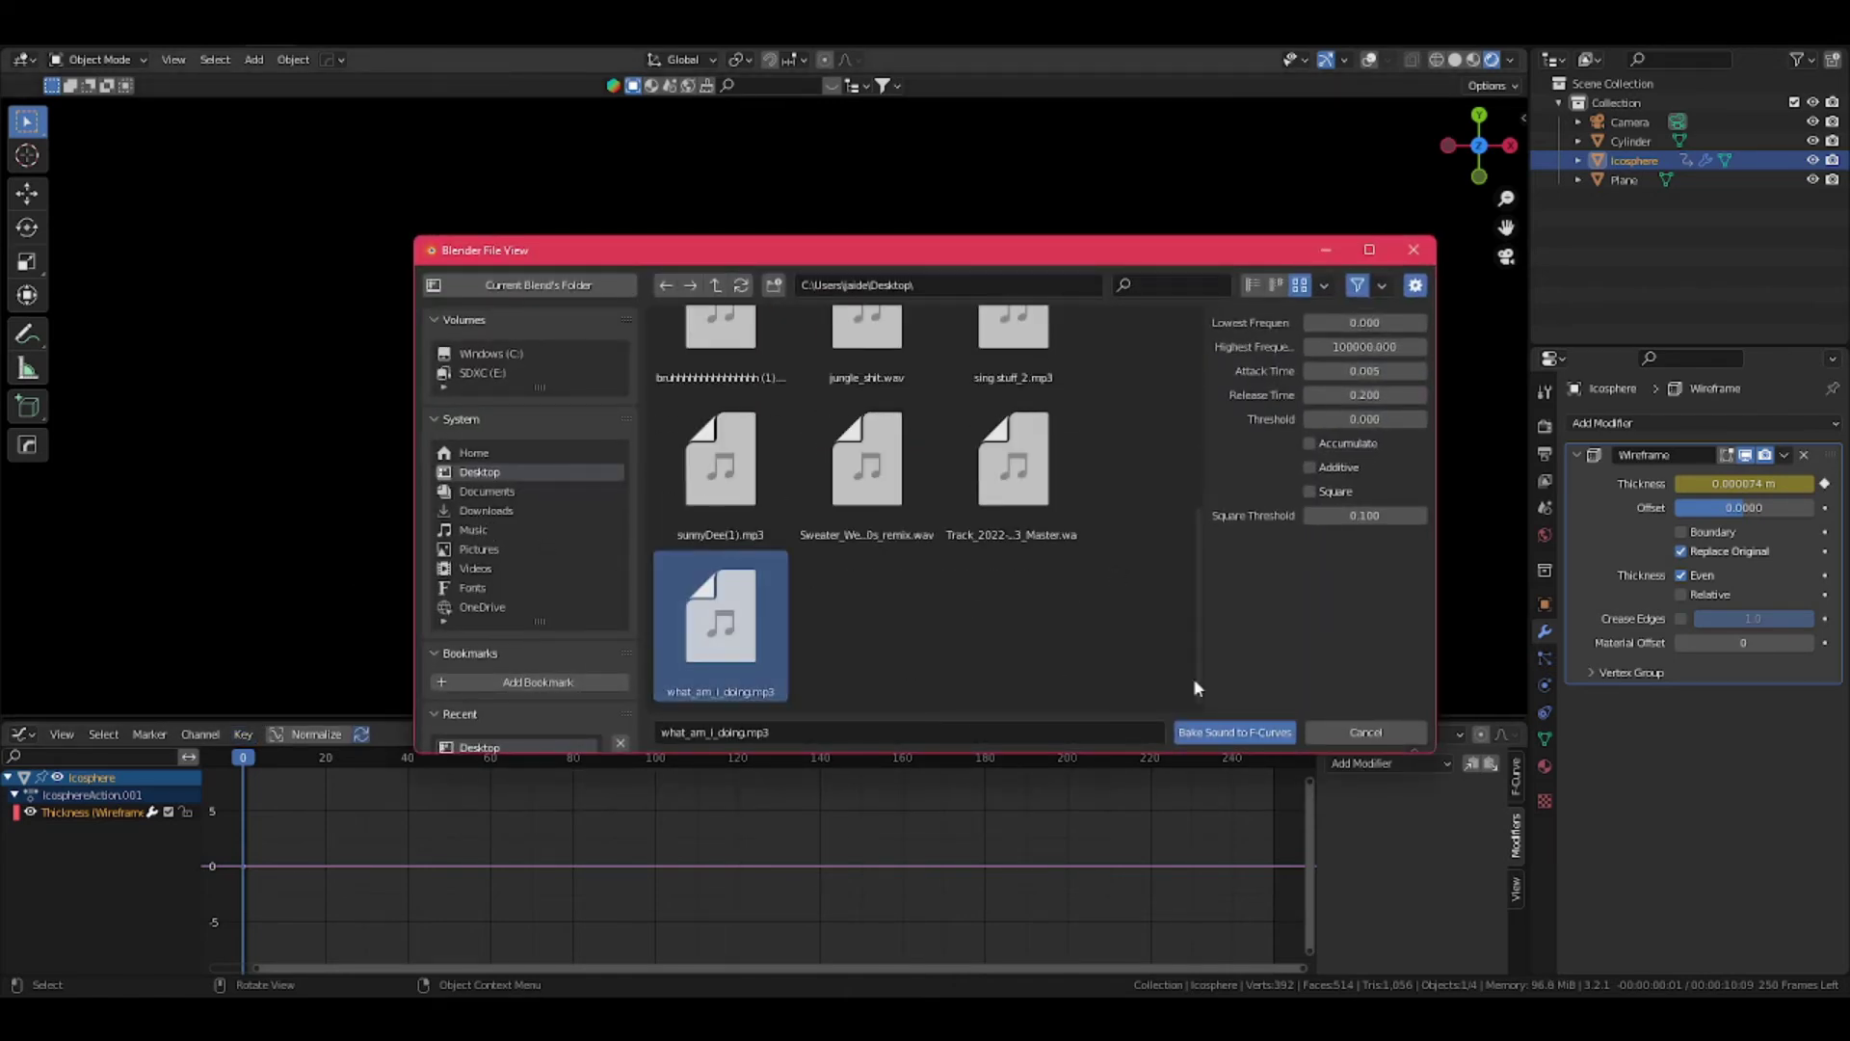
{"action": "left_click", "coordinate": [1238, 735]}
{"action": "key", "text": "space"}
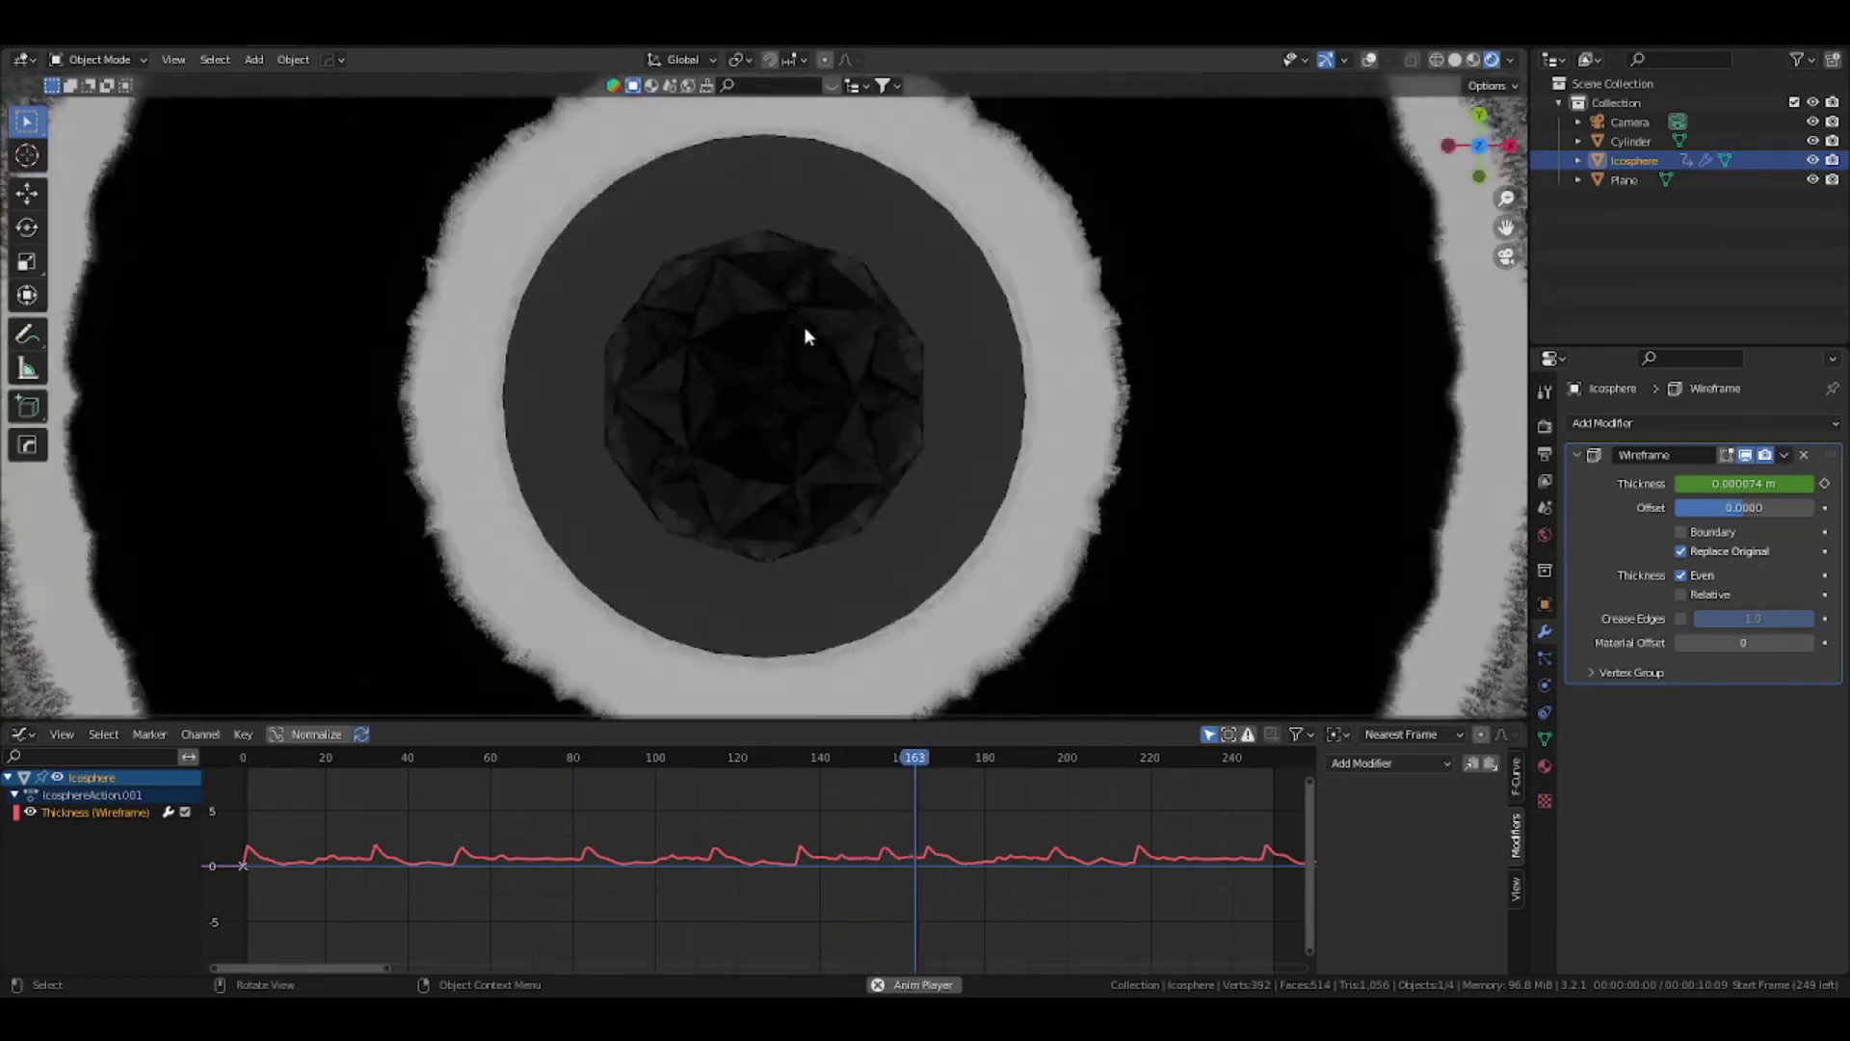
Switch the viewport to Solid shading and keep the animation playing
{"action": "key", "text": "space"}
{"action": "left_click", "coordinate": [1455, 59]}
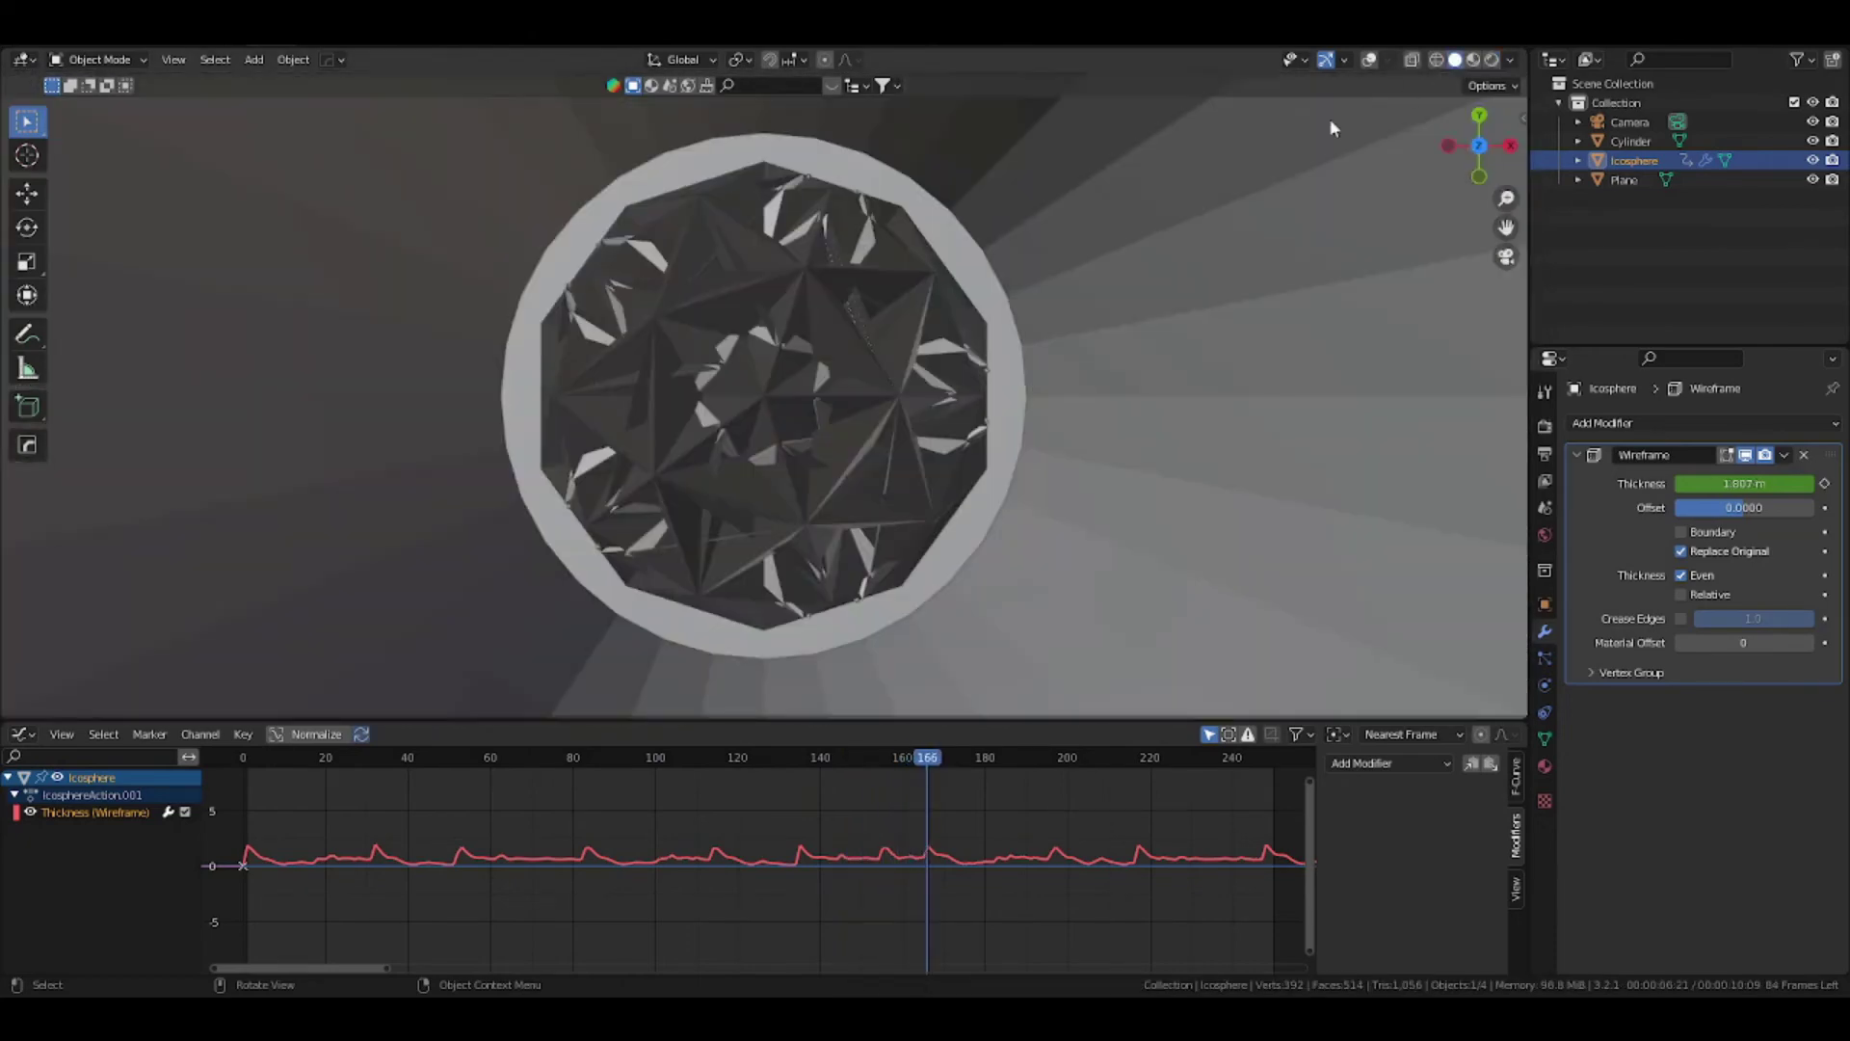
{"action": "key", "text": "space"}
{"action": "key", "text": "space"}
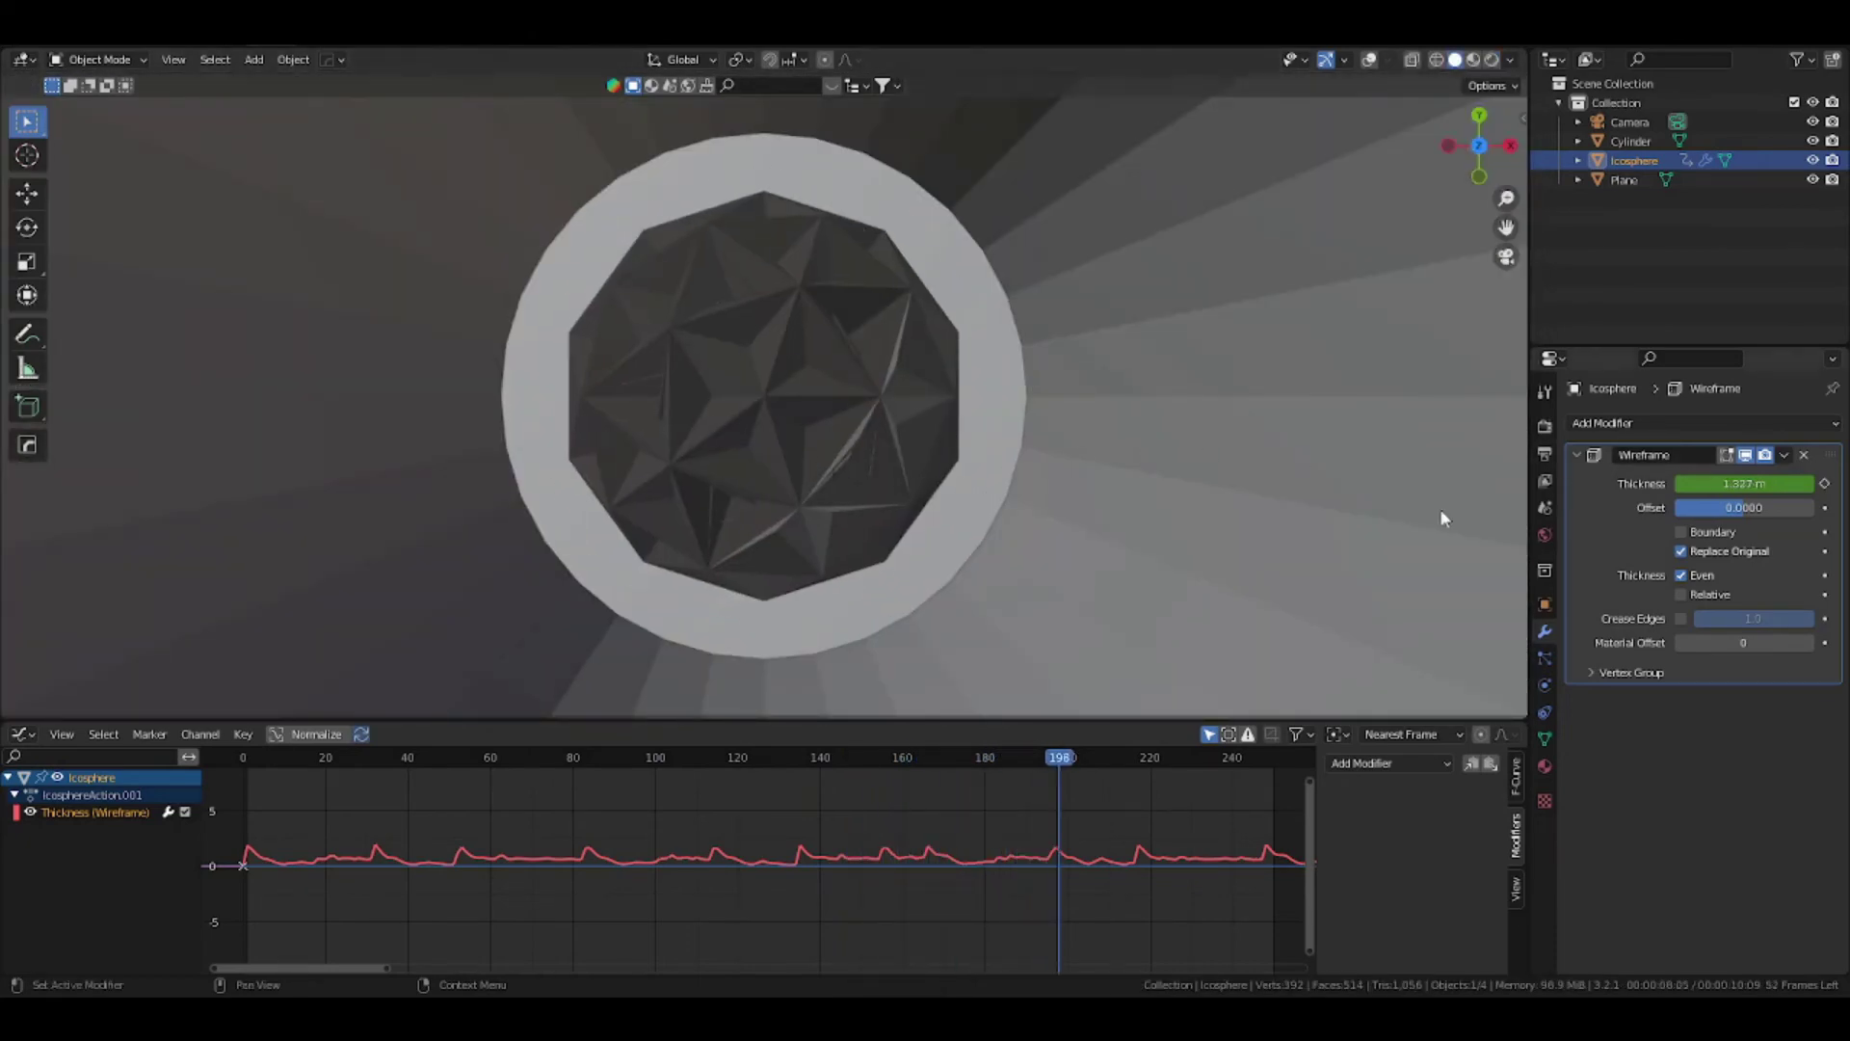
Add an Envelope modifier with a control point, Min 0.500 and Reference -0.100
{"action": "left_click", "coordinate": [1379, 761]}
{"action": "left_click", "coordinate": [1392, 824]}
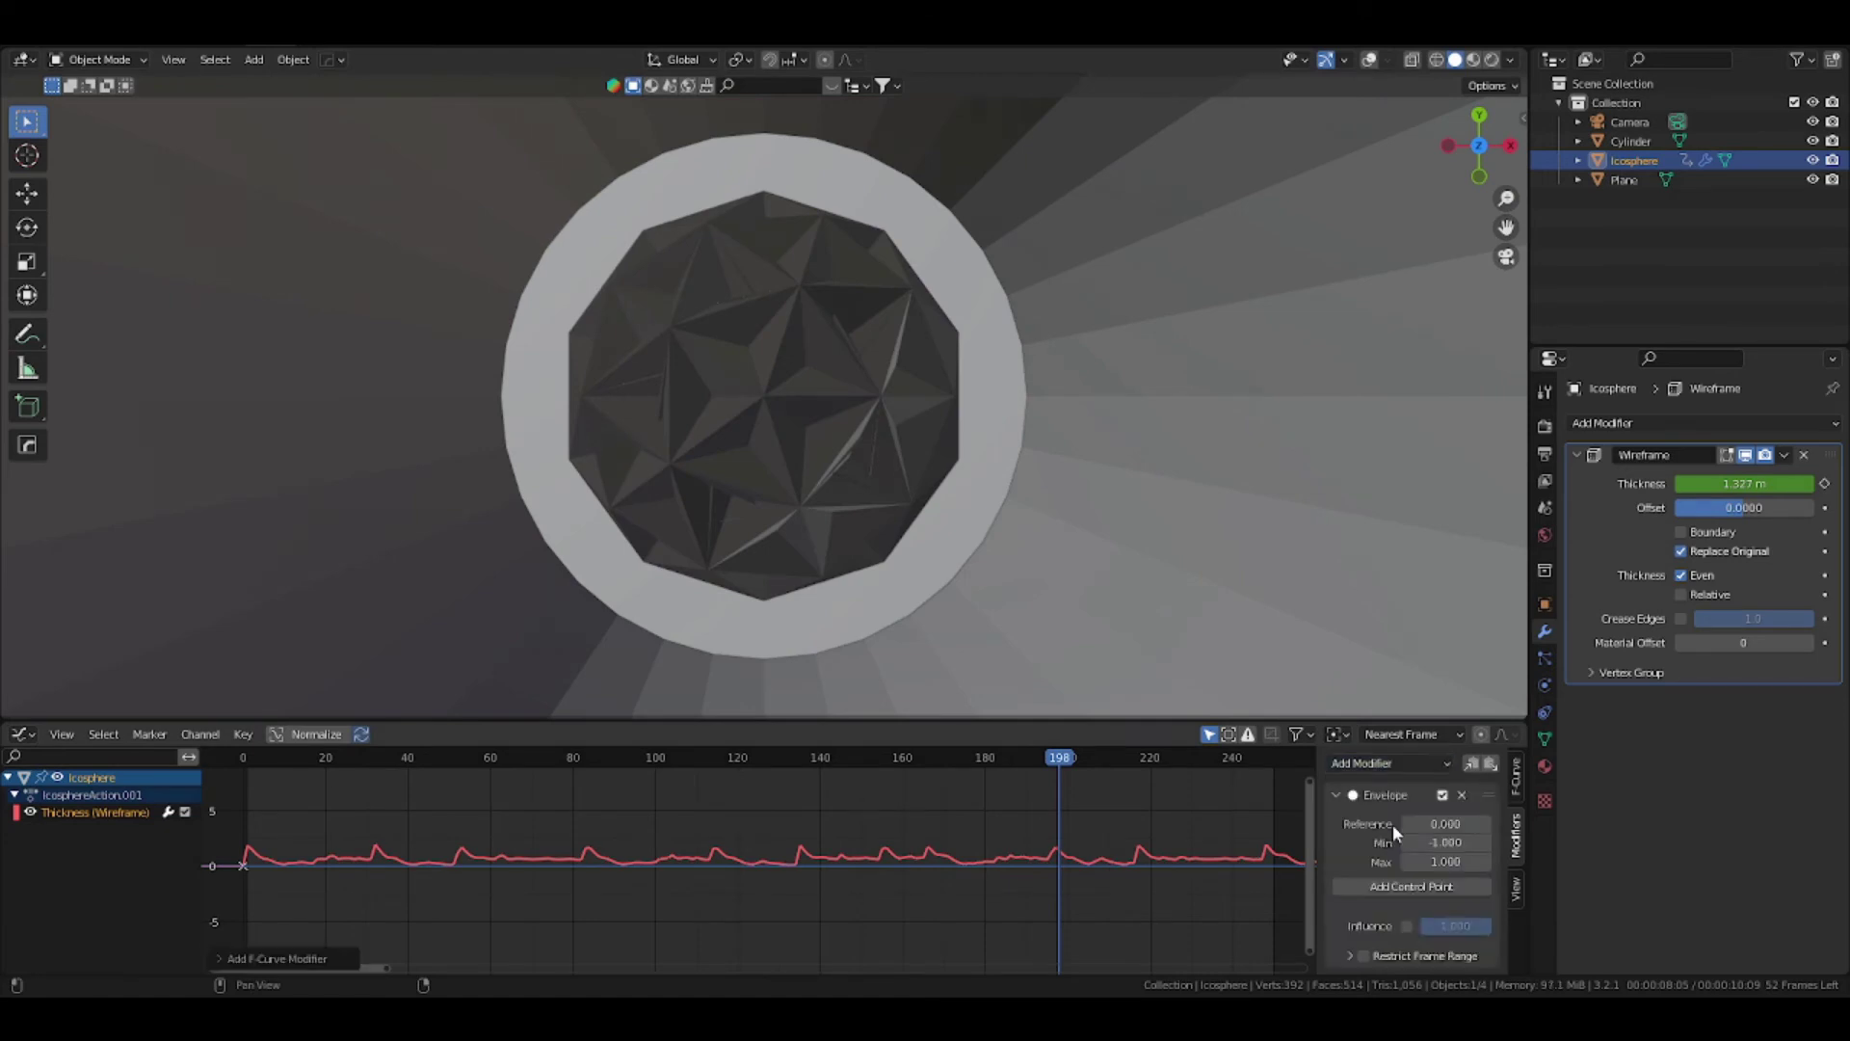
{"action": "left_click", "coordinate": [1411, 885]}
{"action": "left_click_drag", "start_coordinate": [1446, 842], "coordinate": [1500, 843]}
{"action": "key", "text": "space"}
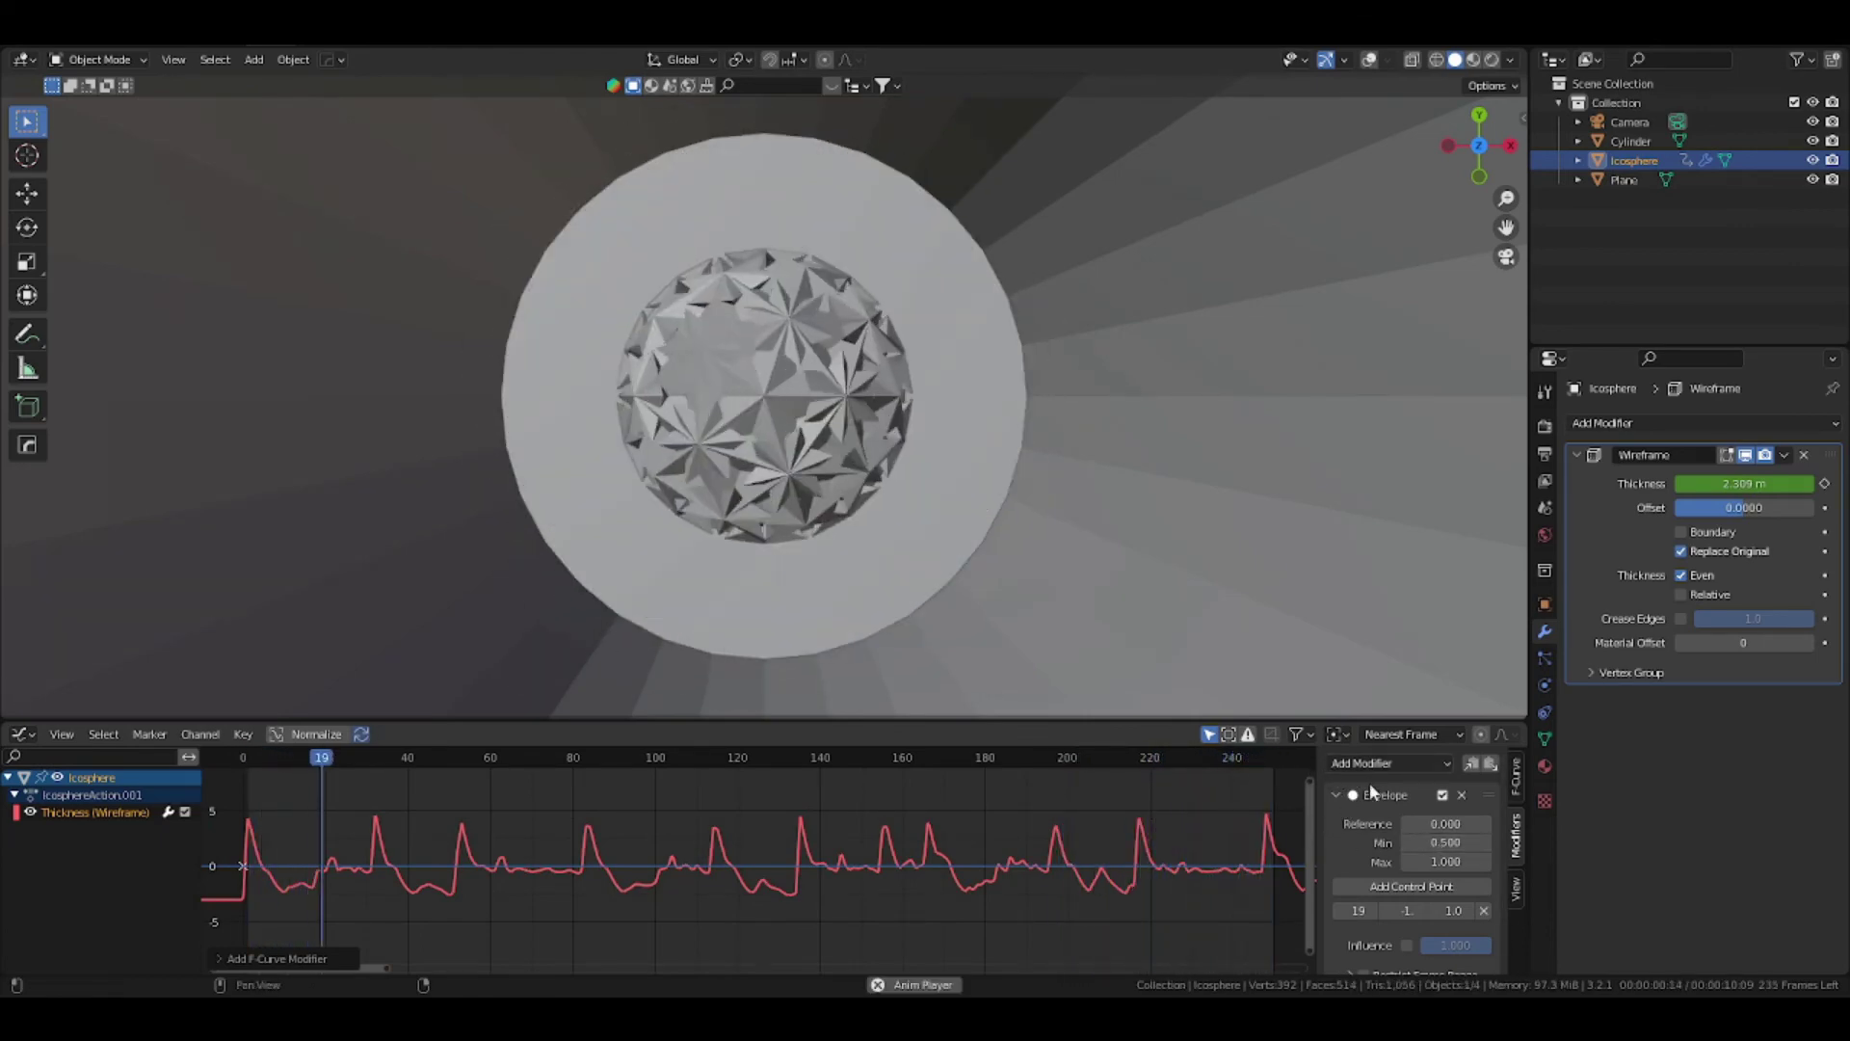
{"action": "left_click_drag", "start_coordinate": [1409, 823], "coordinate": [1424, 823]}
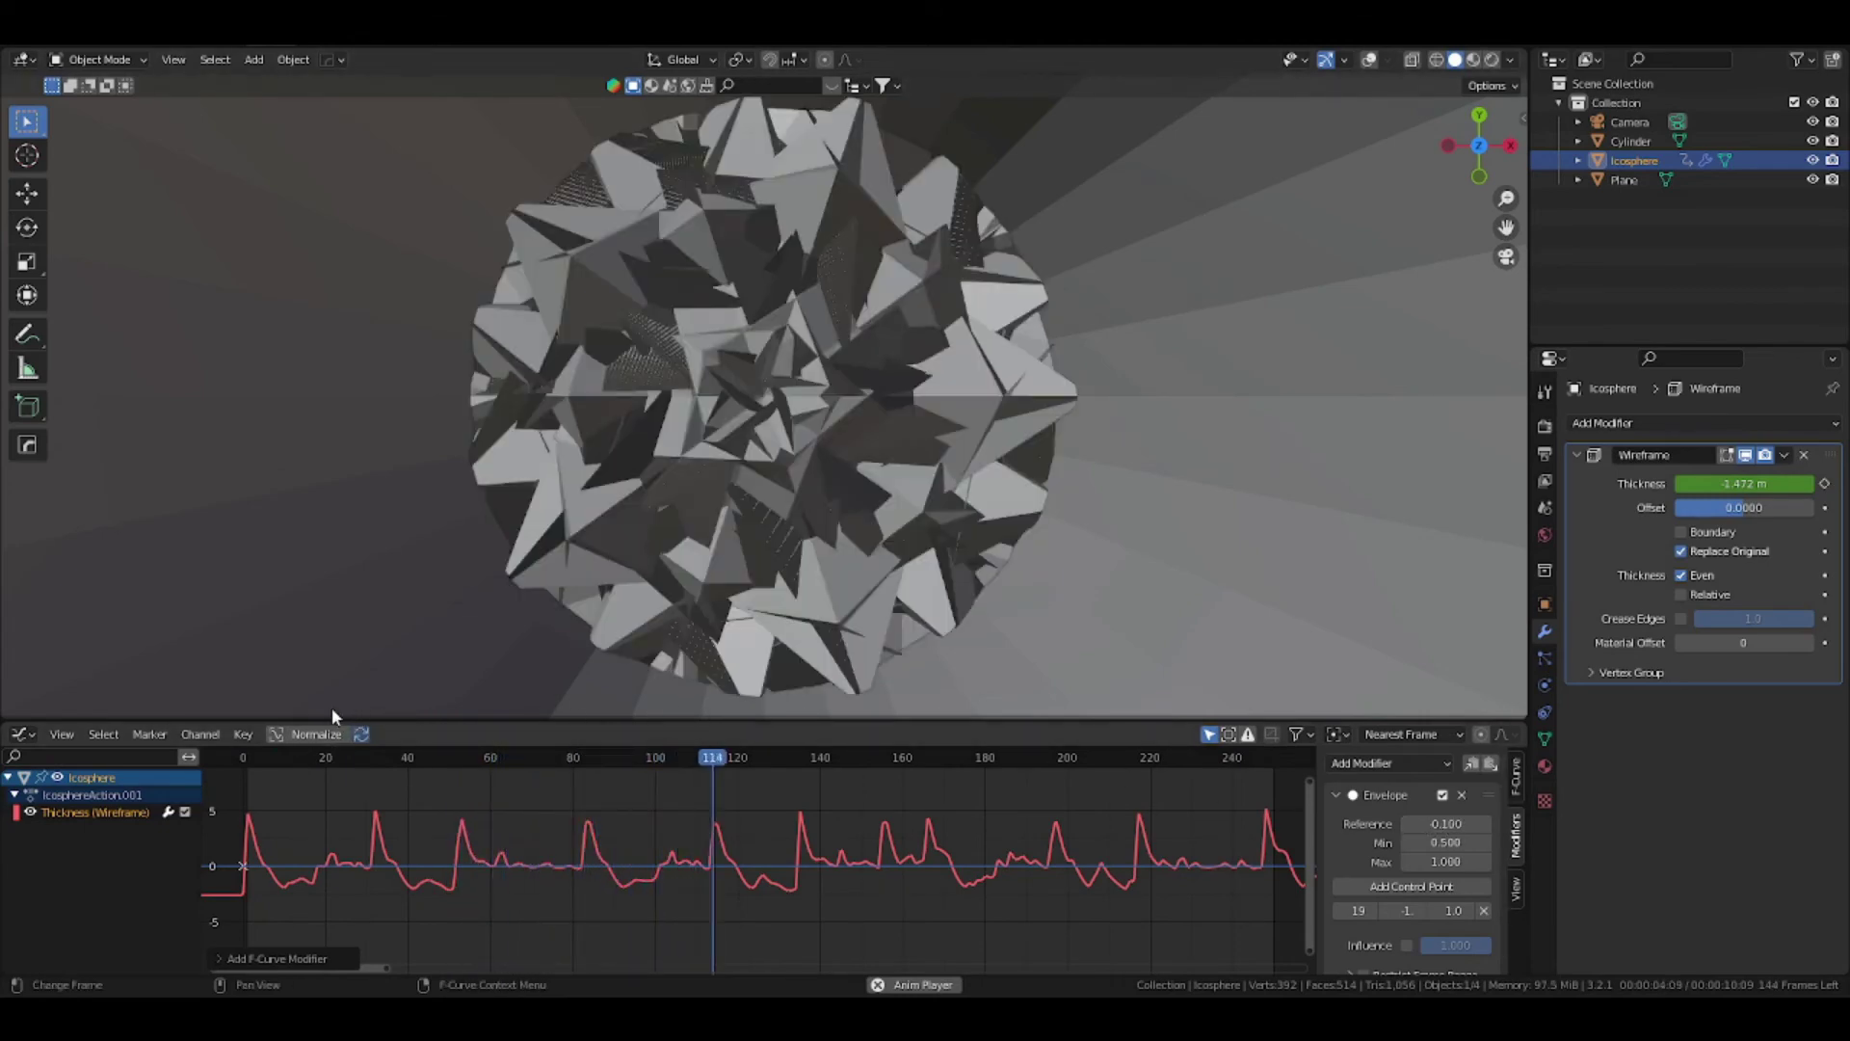
Stop playback and scrub through frames to inspect the pulsing sphere
{"action": "key", "text": "space"}
{"action": "left_click_drag", "start_coordinate": [249, 762], "coordinate": [974, 771]}
{"action": "scroll", "coordinate": [997, 748], "scroll_direction": "down", "scroll_amount": 4}
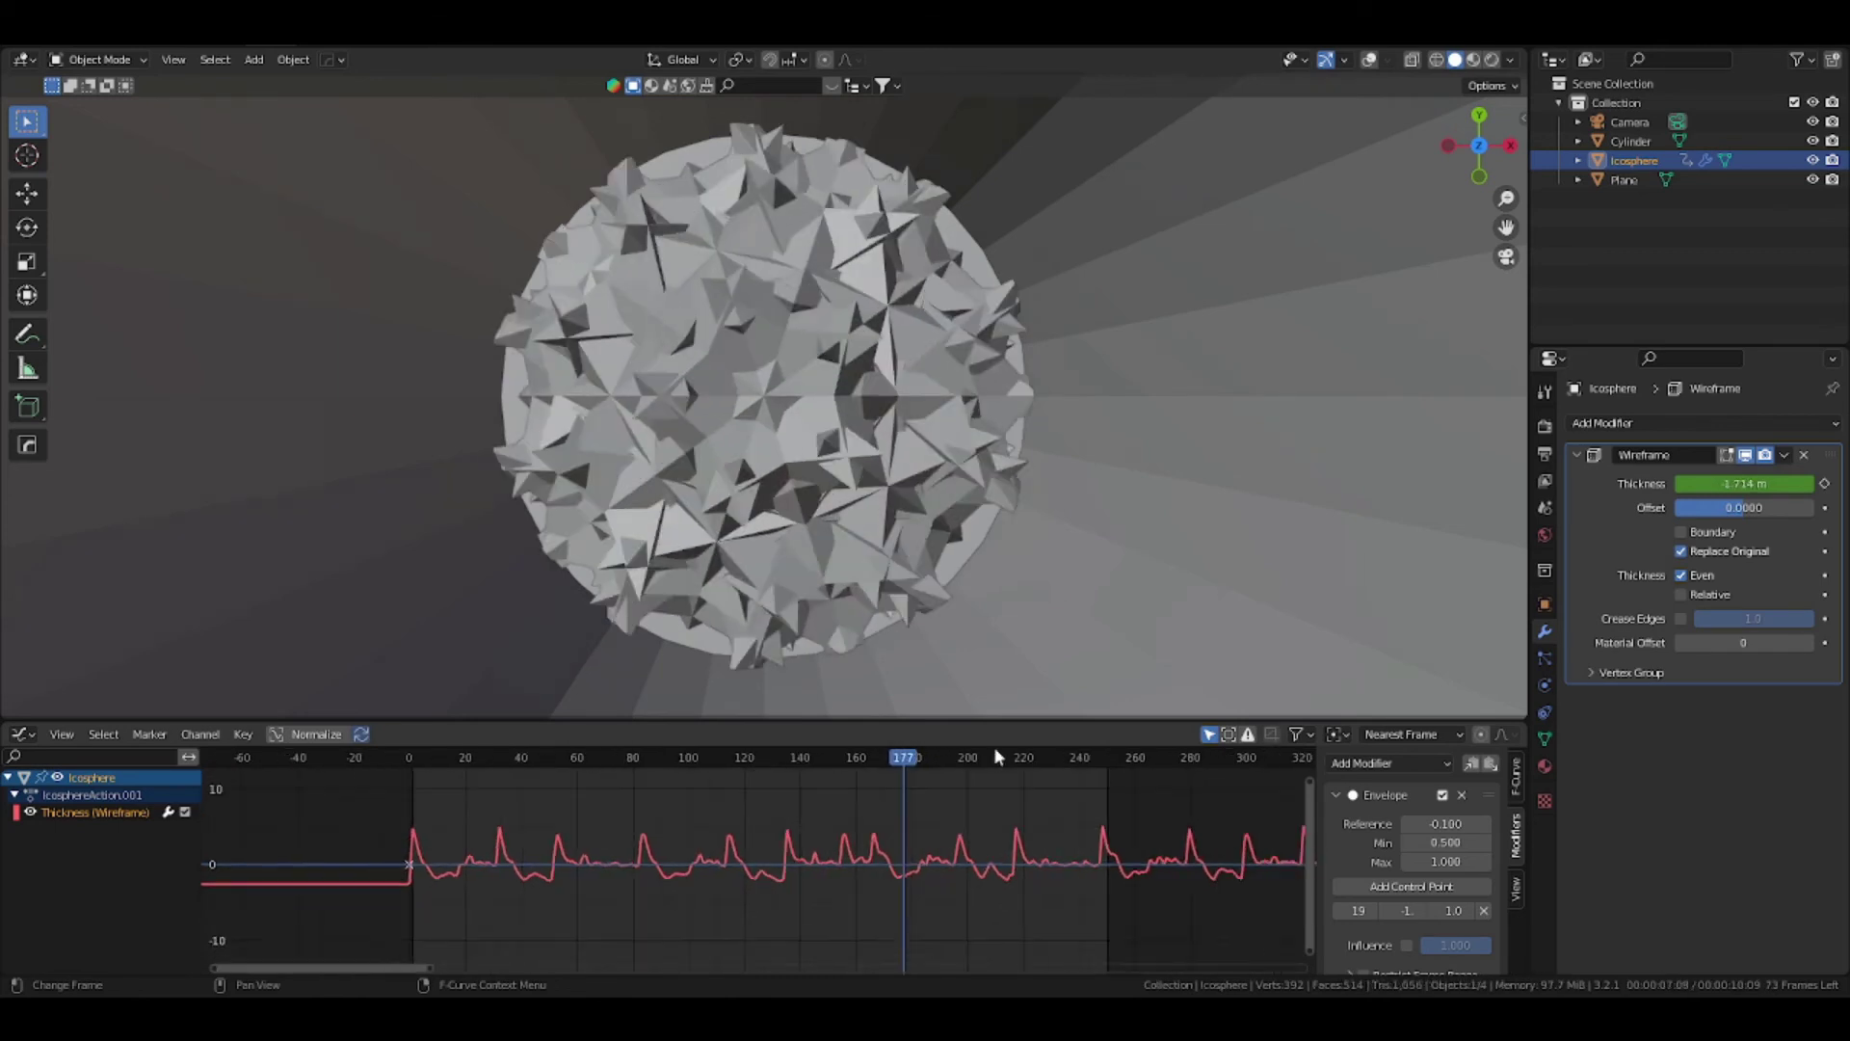
{"action": "scroll", "coordinate": [964, 751], "scroll_direction": "down", "scroll_amount": 4}
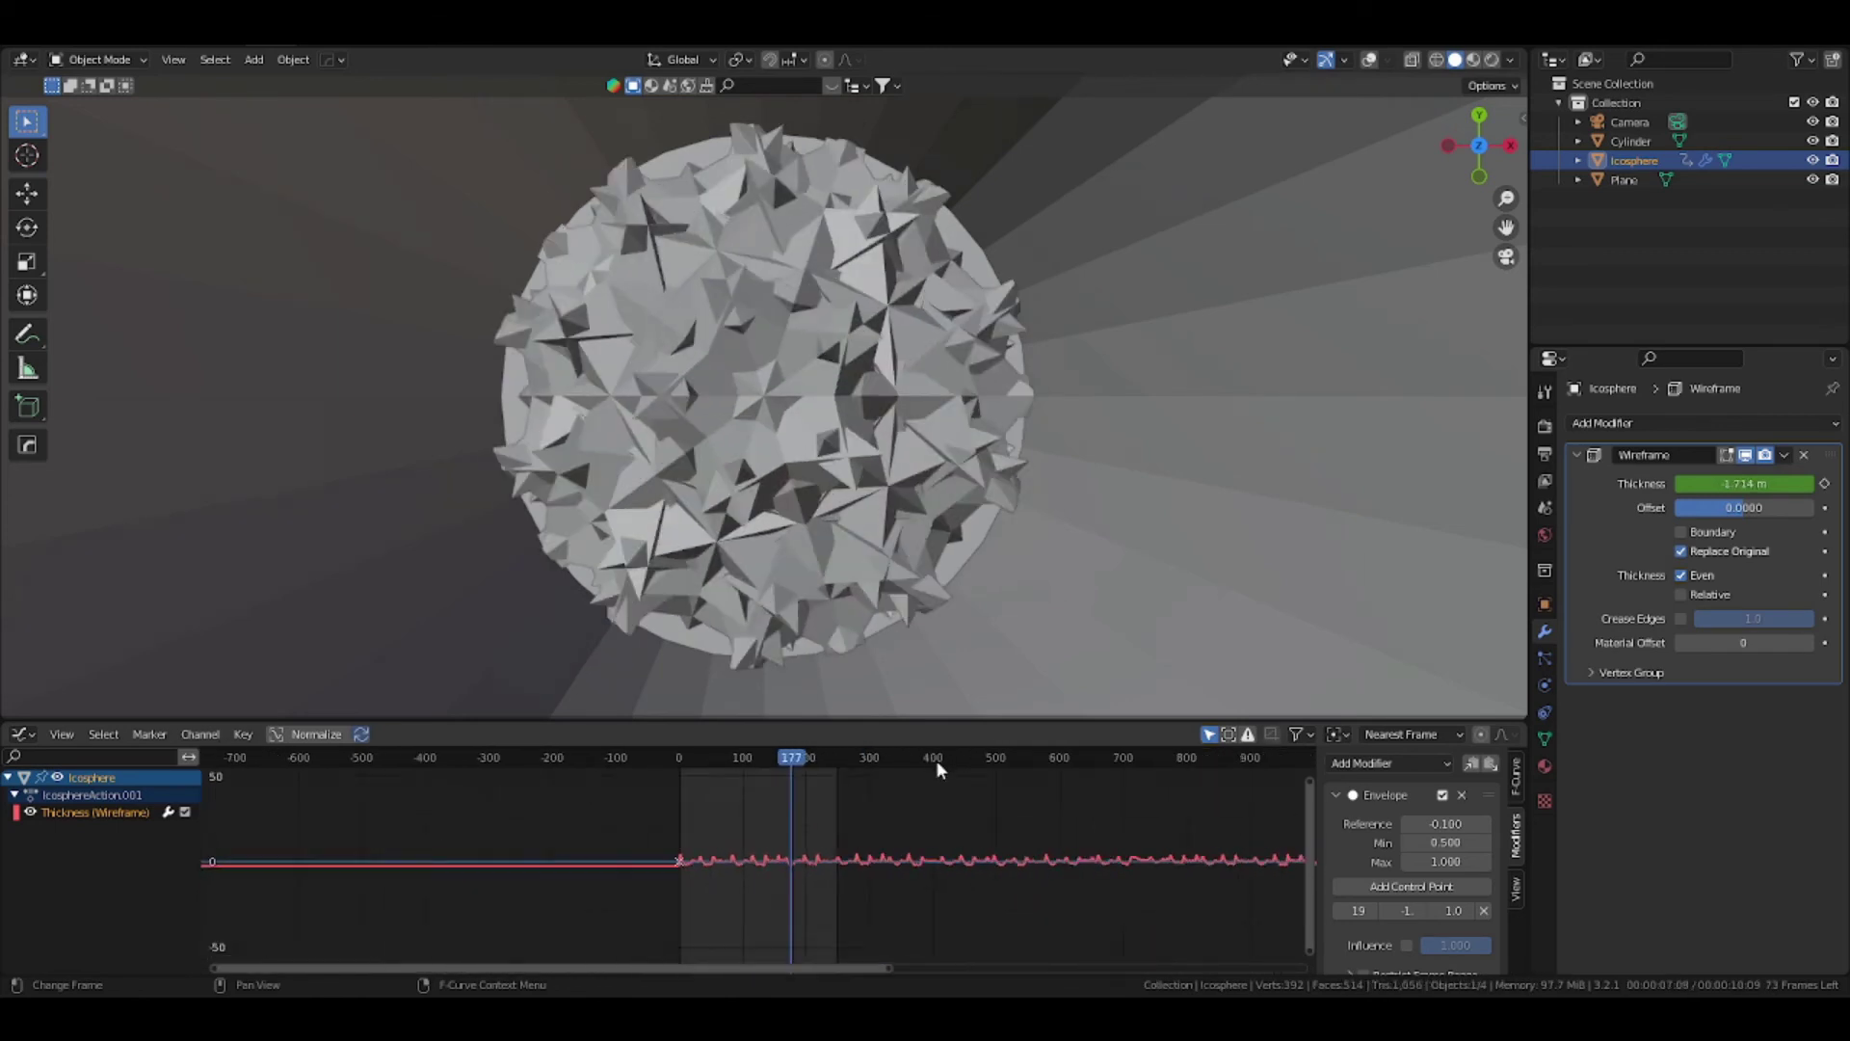
Return to frame 0 and add a Point light, viewing it in Rendered shading
{"action": "left_click", "coordinate": [619, 767]}
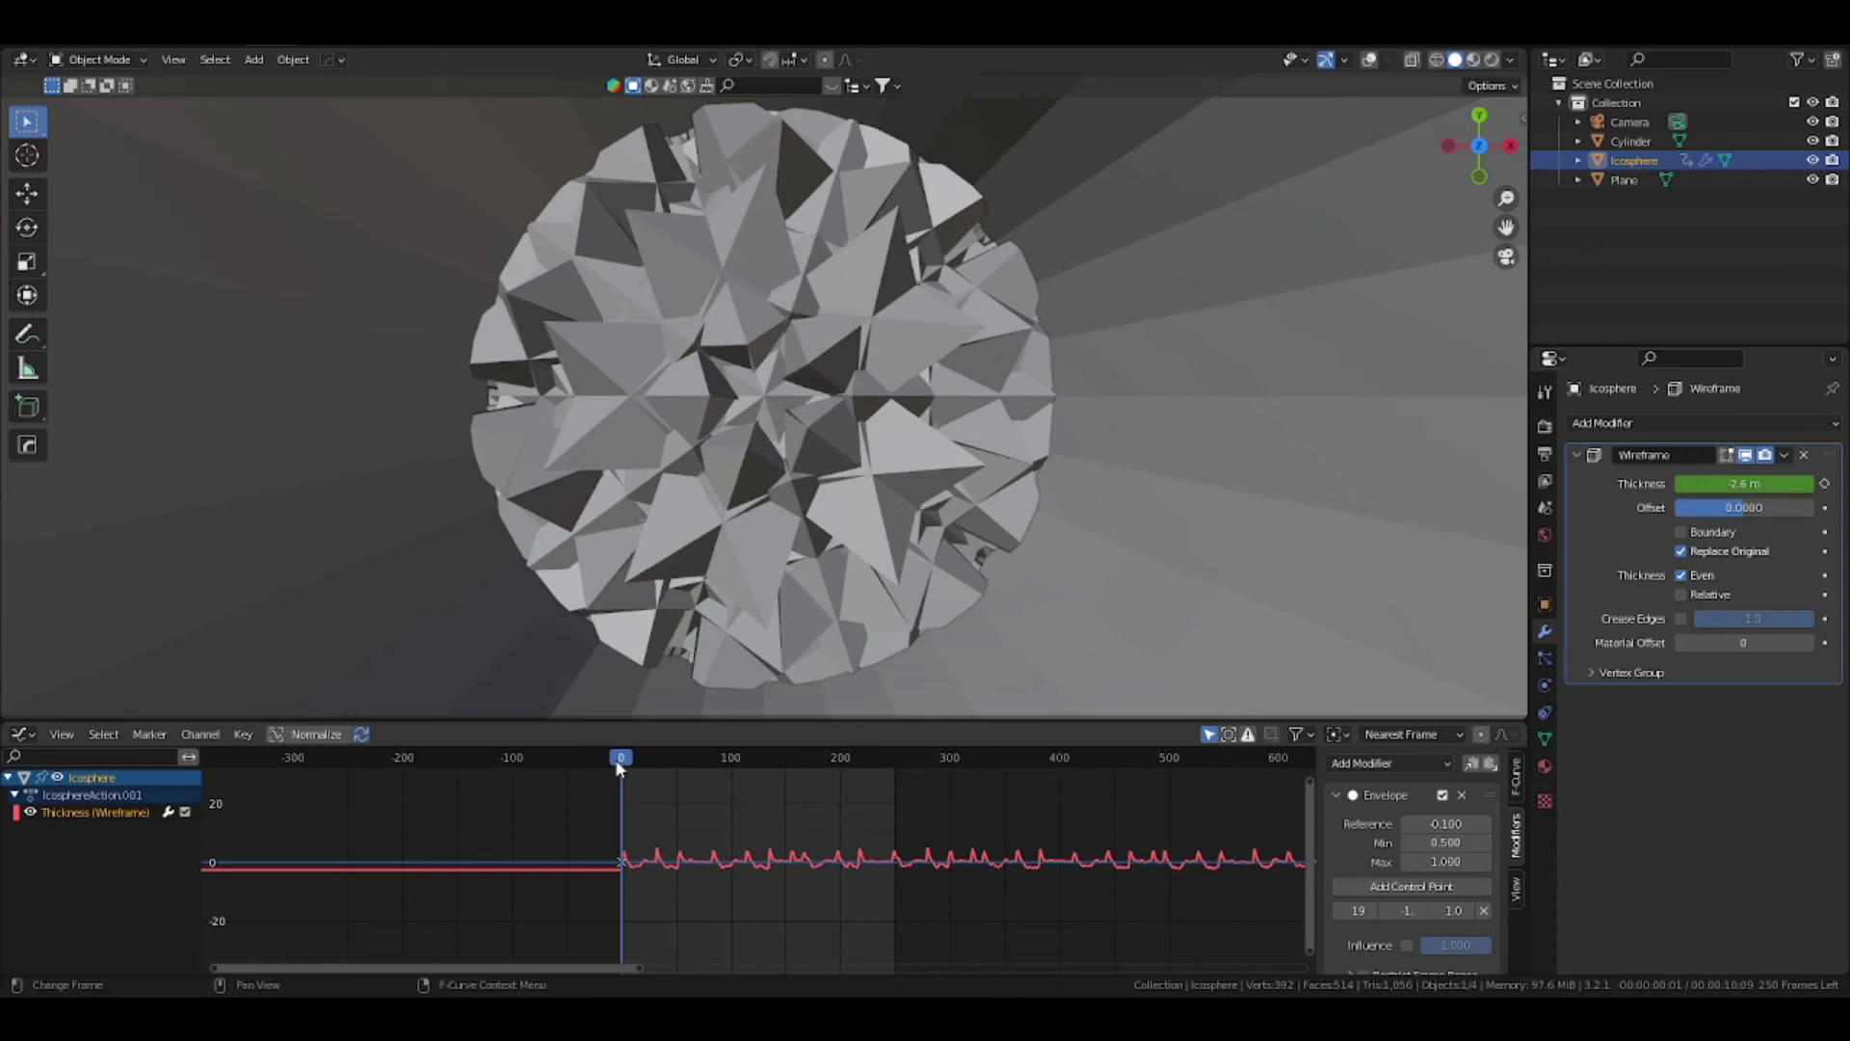
{"action": "left_click", "coordinate": [254, 60]}
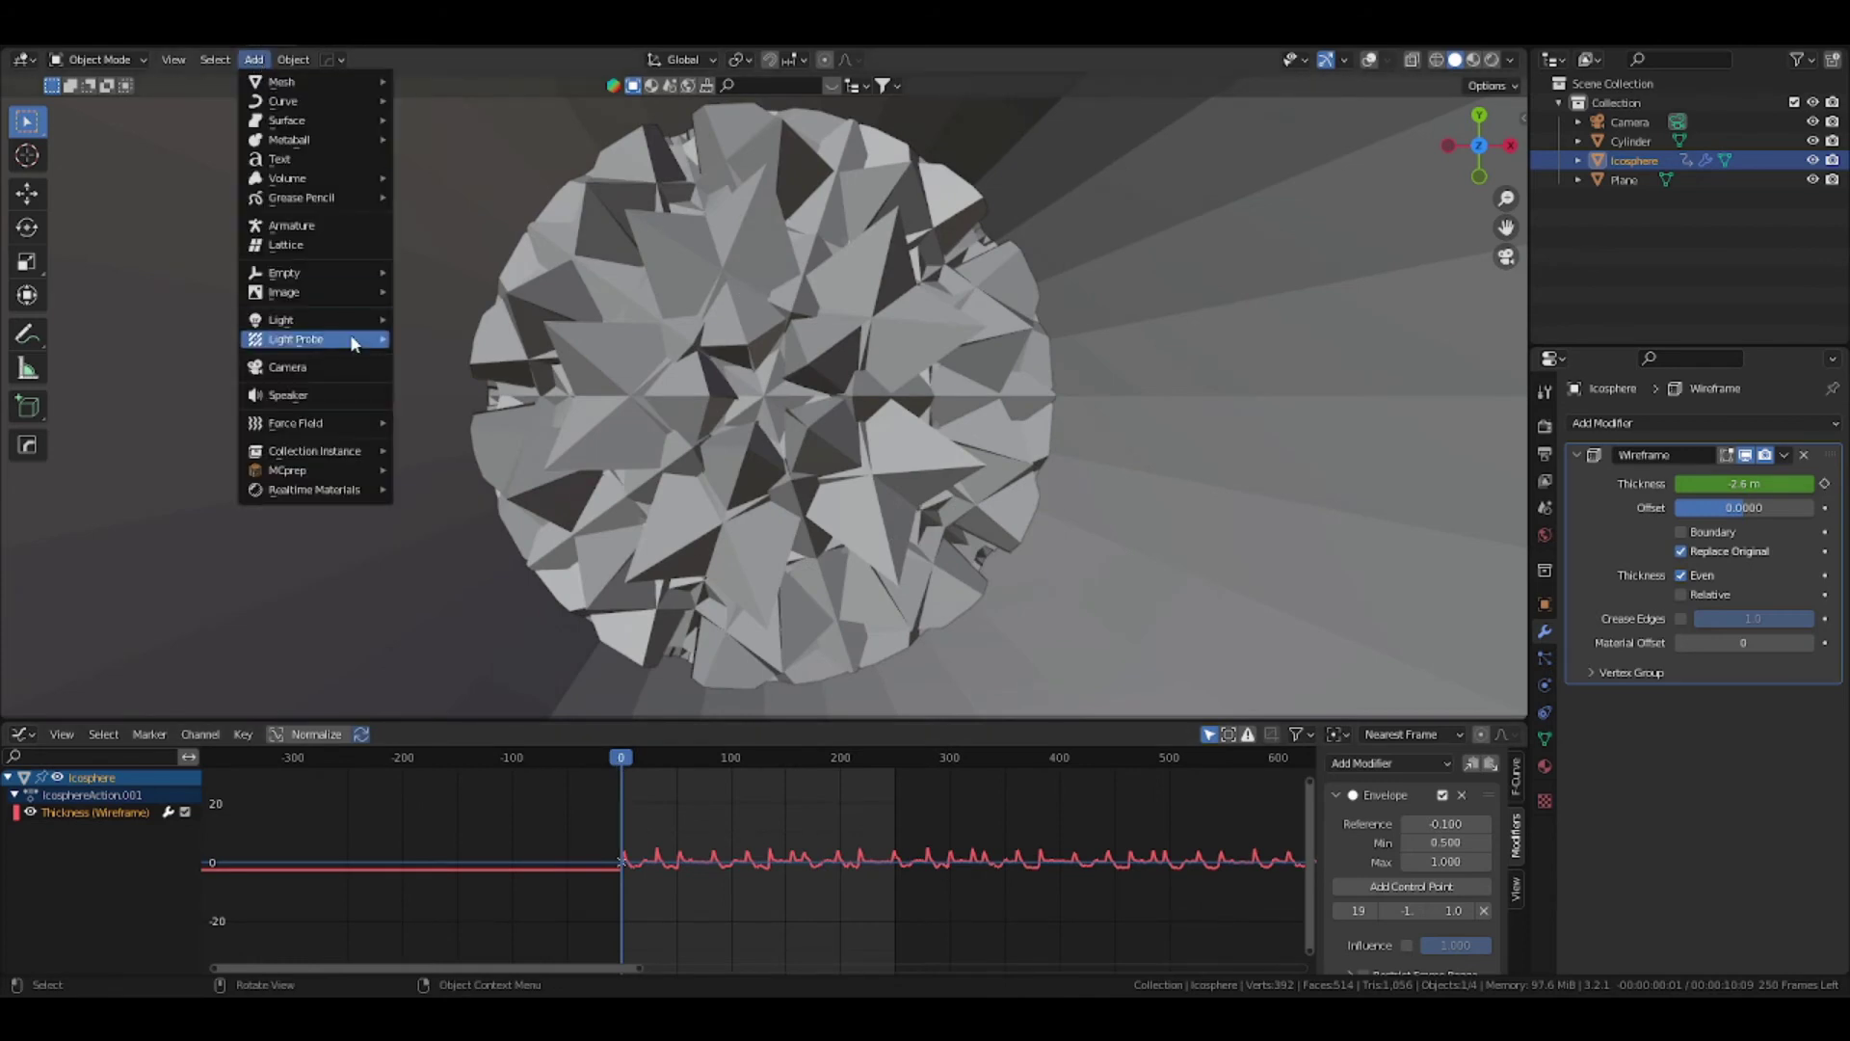
{"action": "mouse_move", "coordinate": [307, 322]}
{"action": "left_click", "coordinate": [424, 322]}
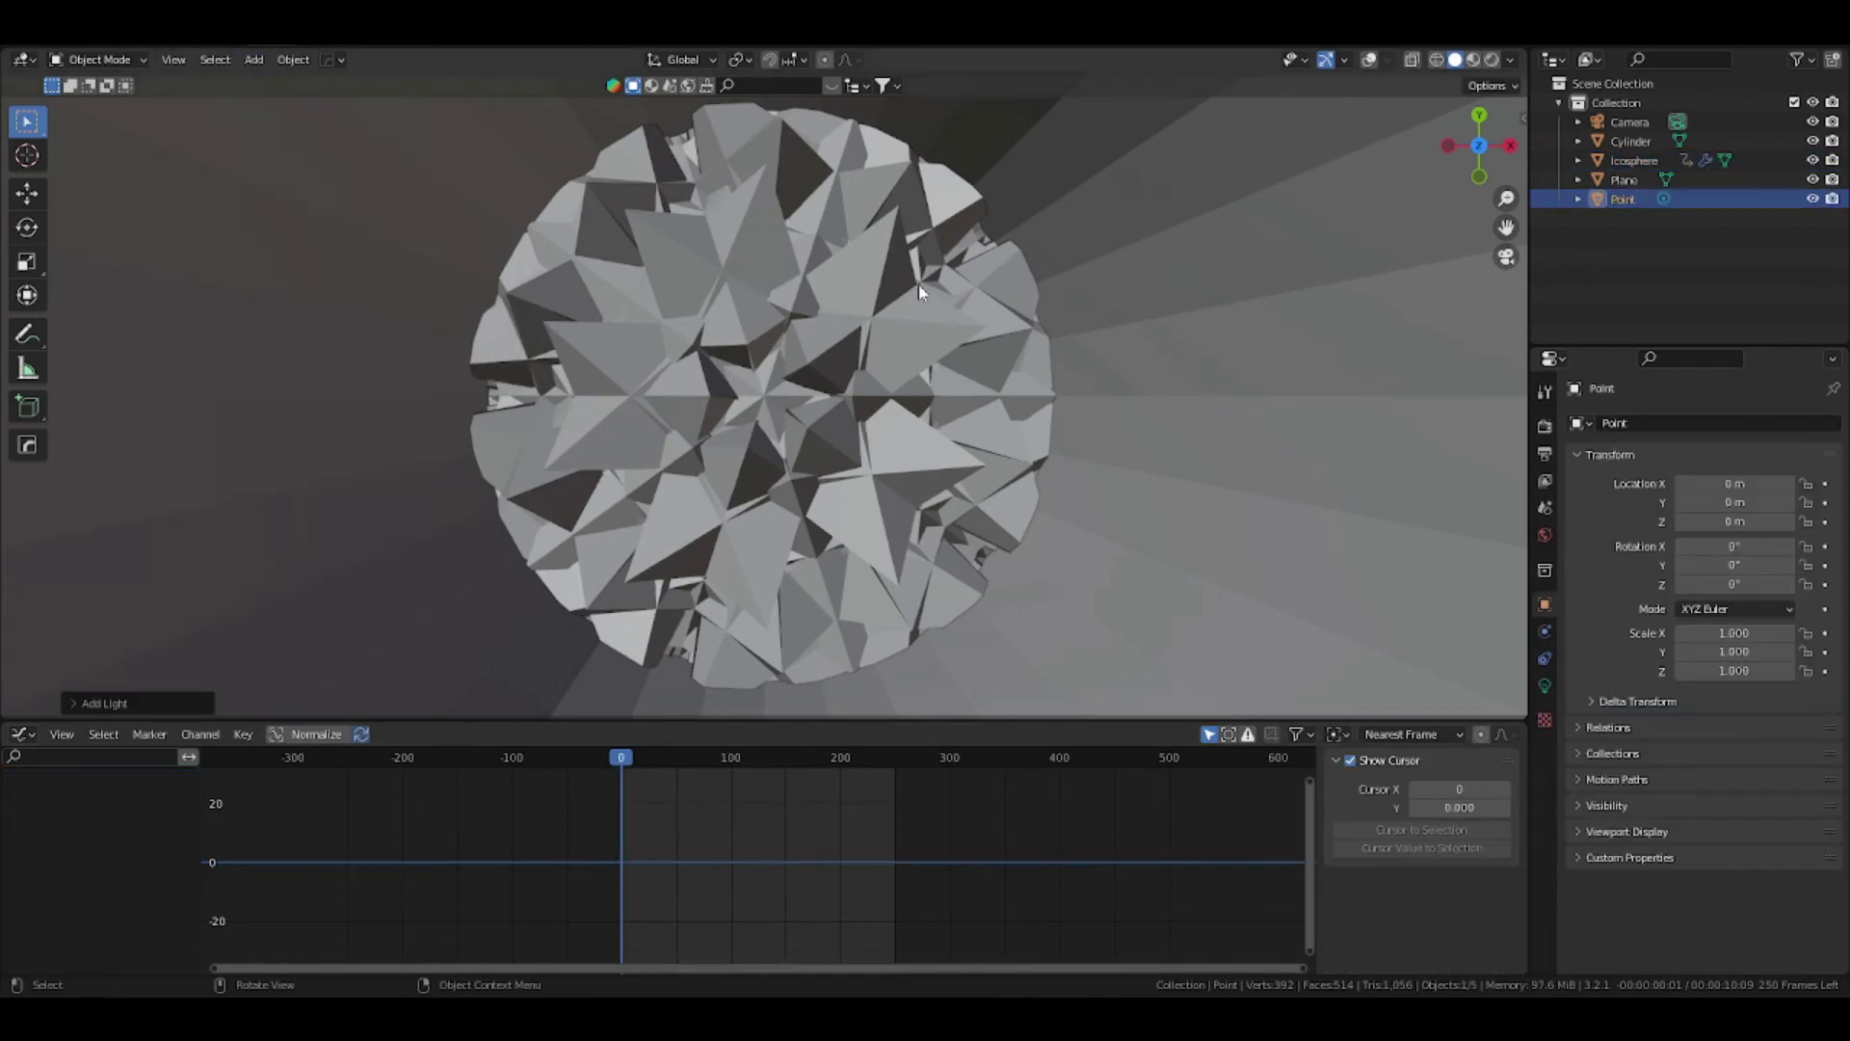
{"action": "key", "text": "z"}
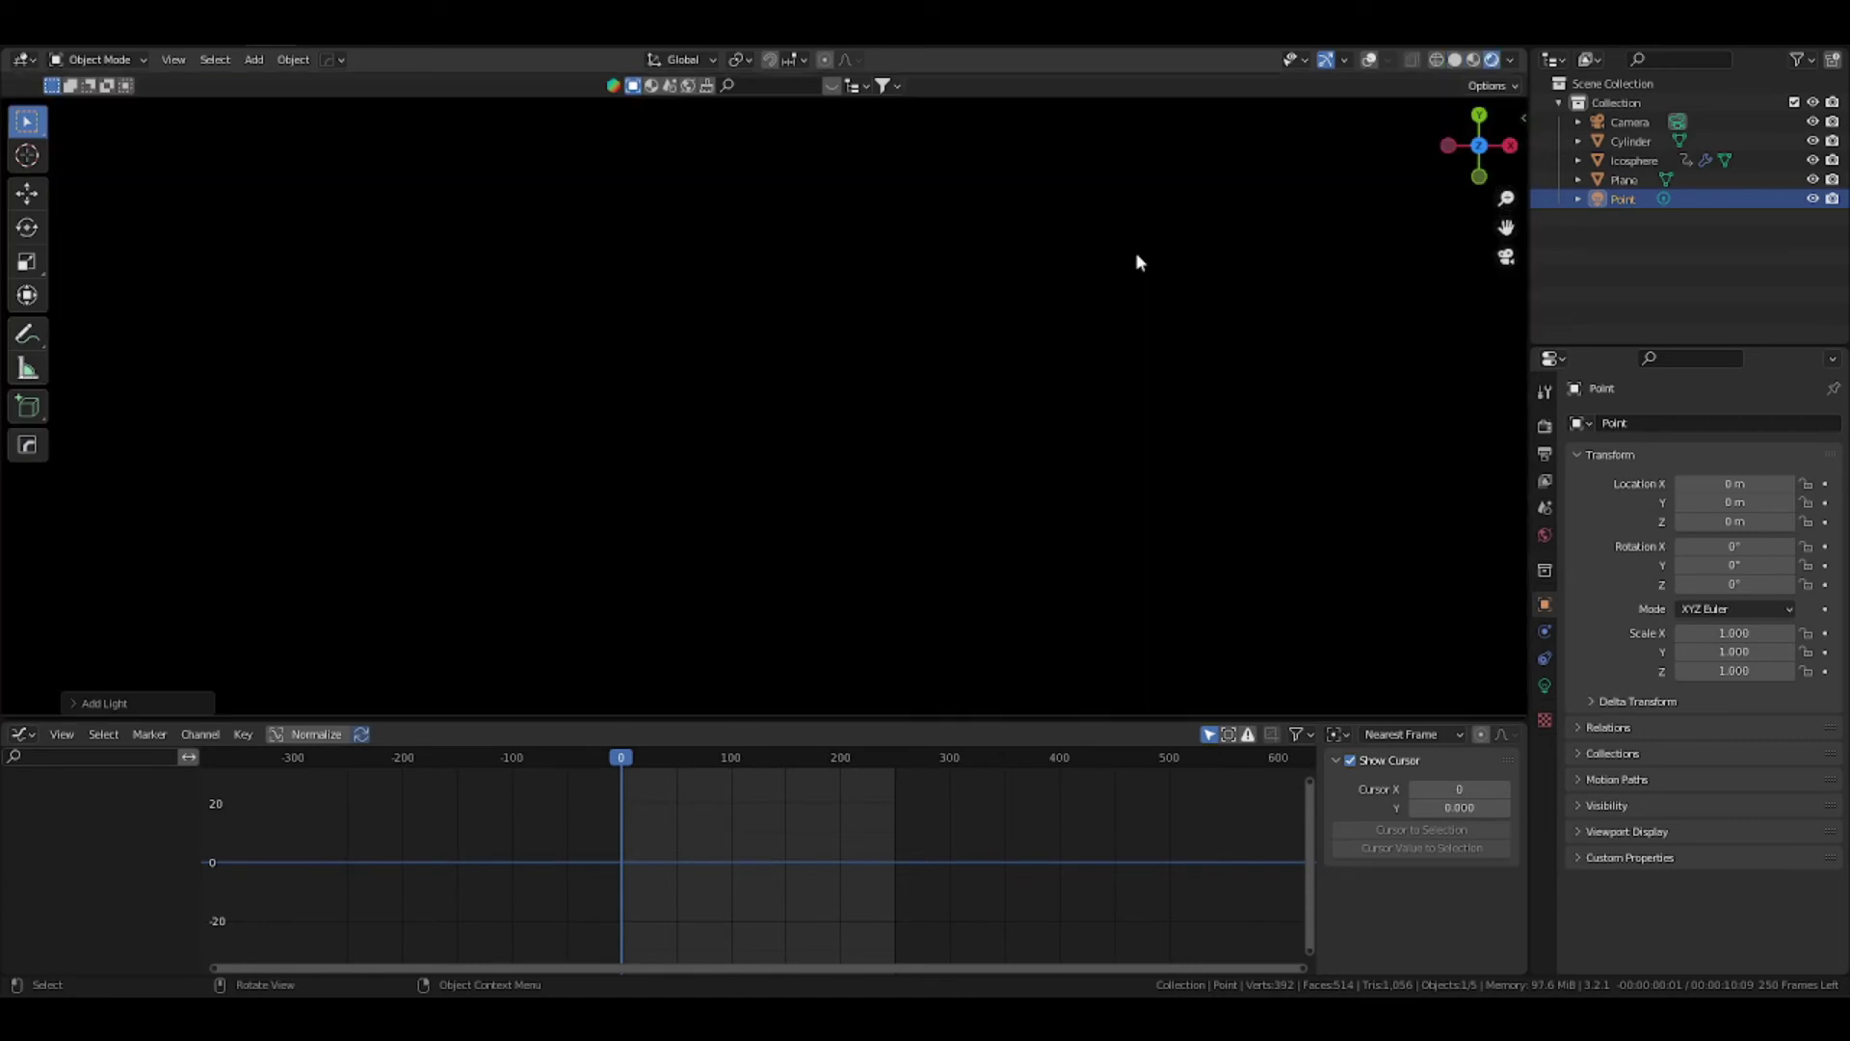
Move the point light up along Z, then restore overlays and Solid shading in a front view
{"action": "key", "text": "g"}
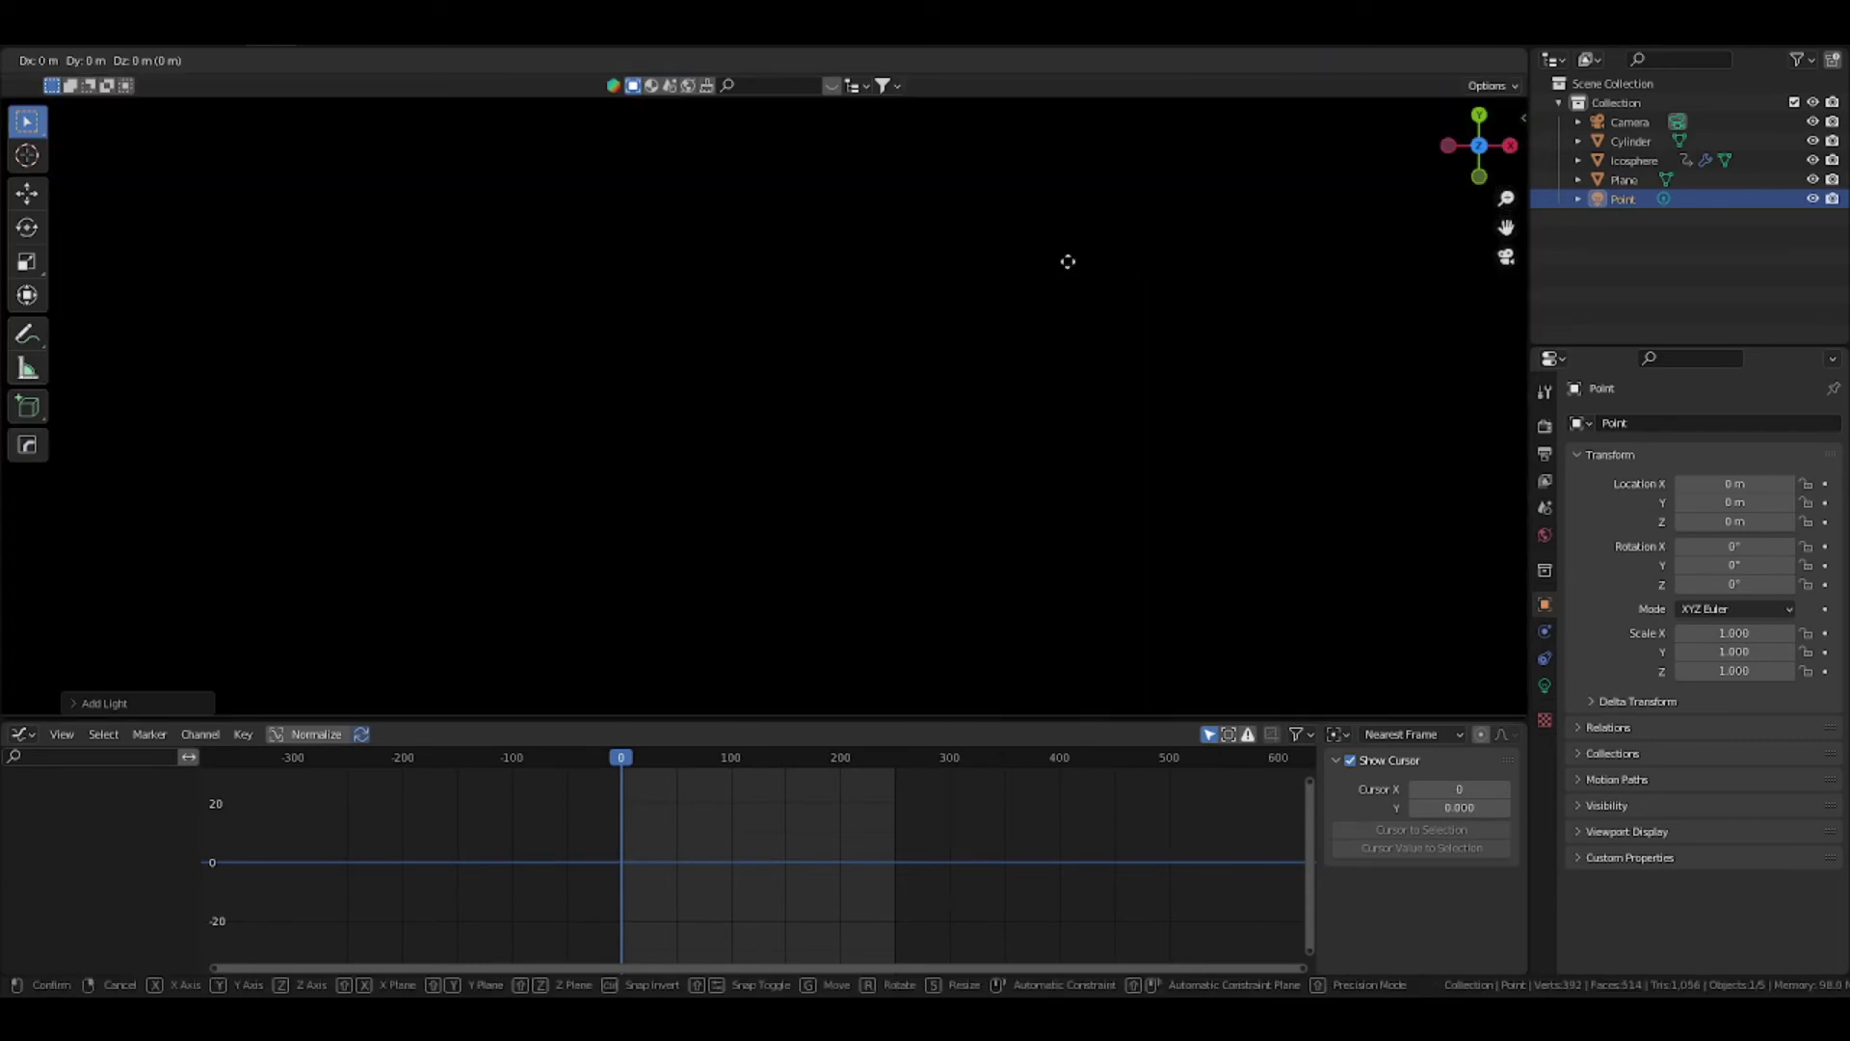
{"action": "key", "text": "z"}
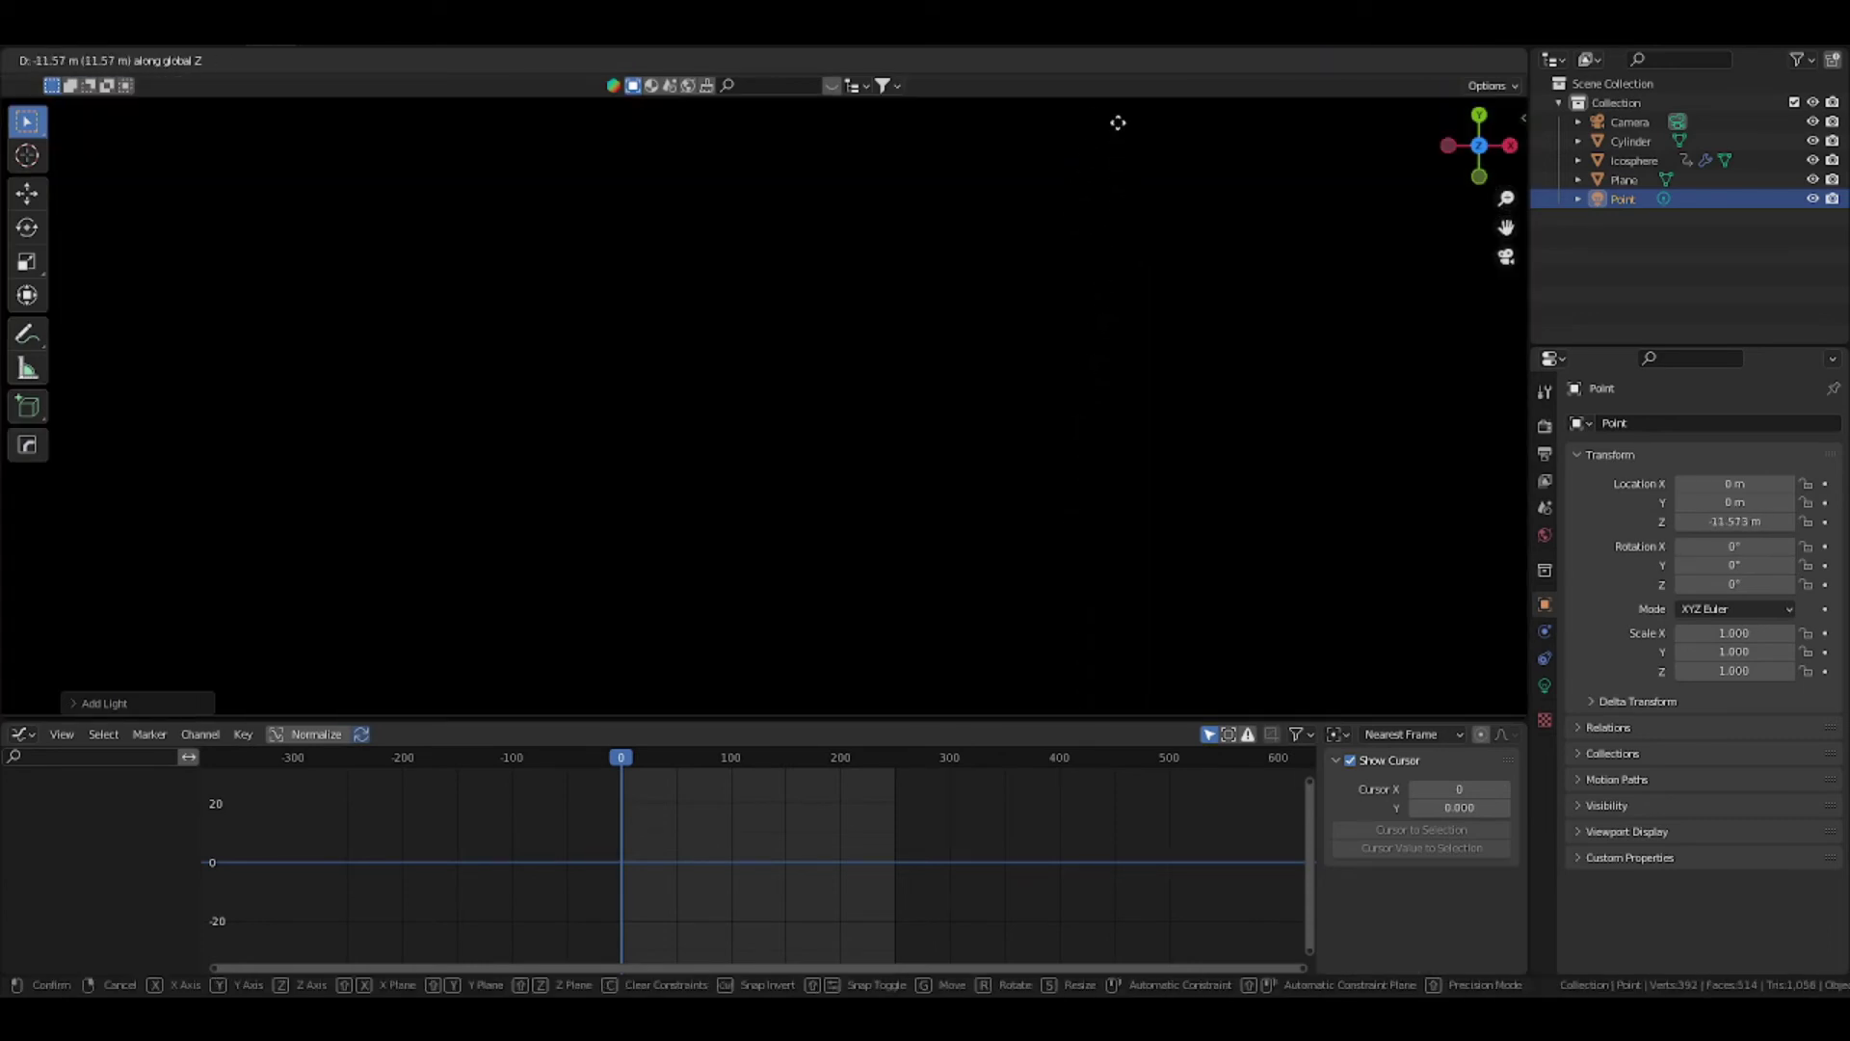
{"action": "left_click", "coordinate": [1131, 371]}
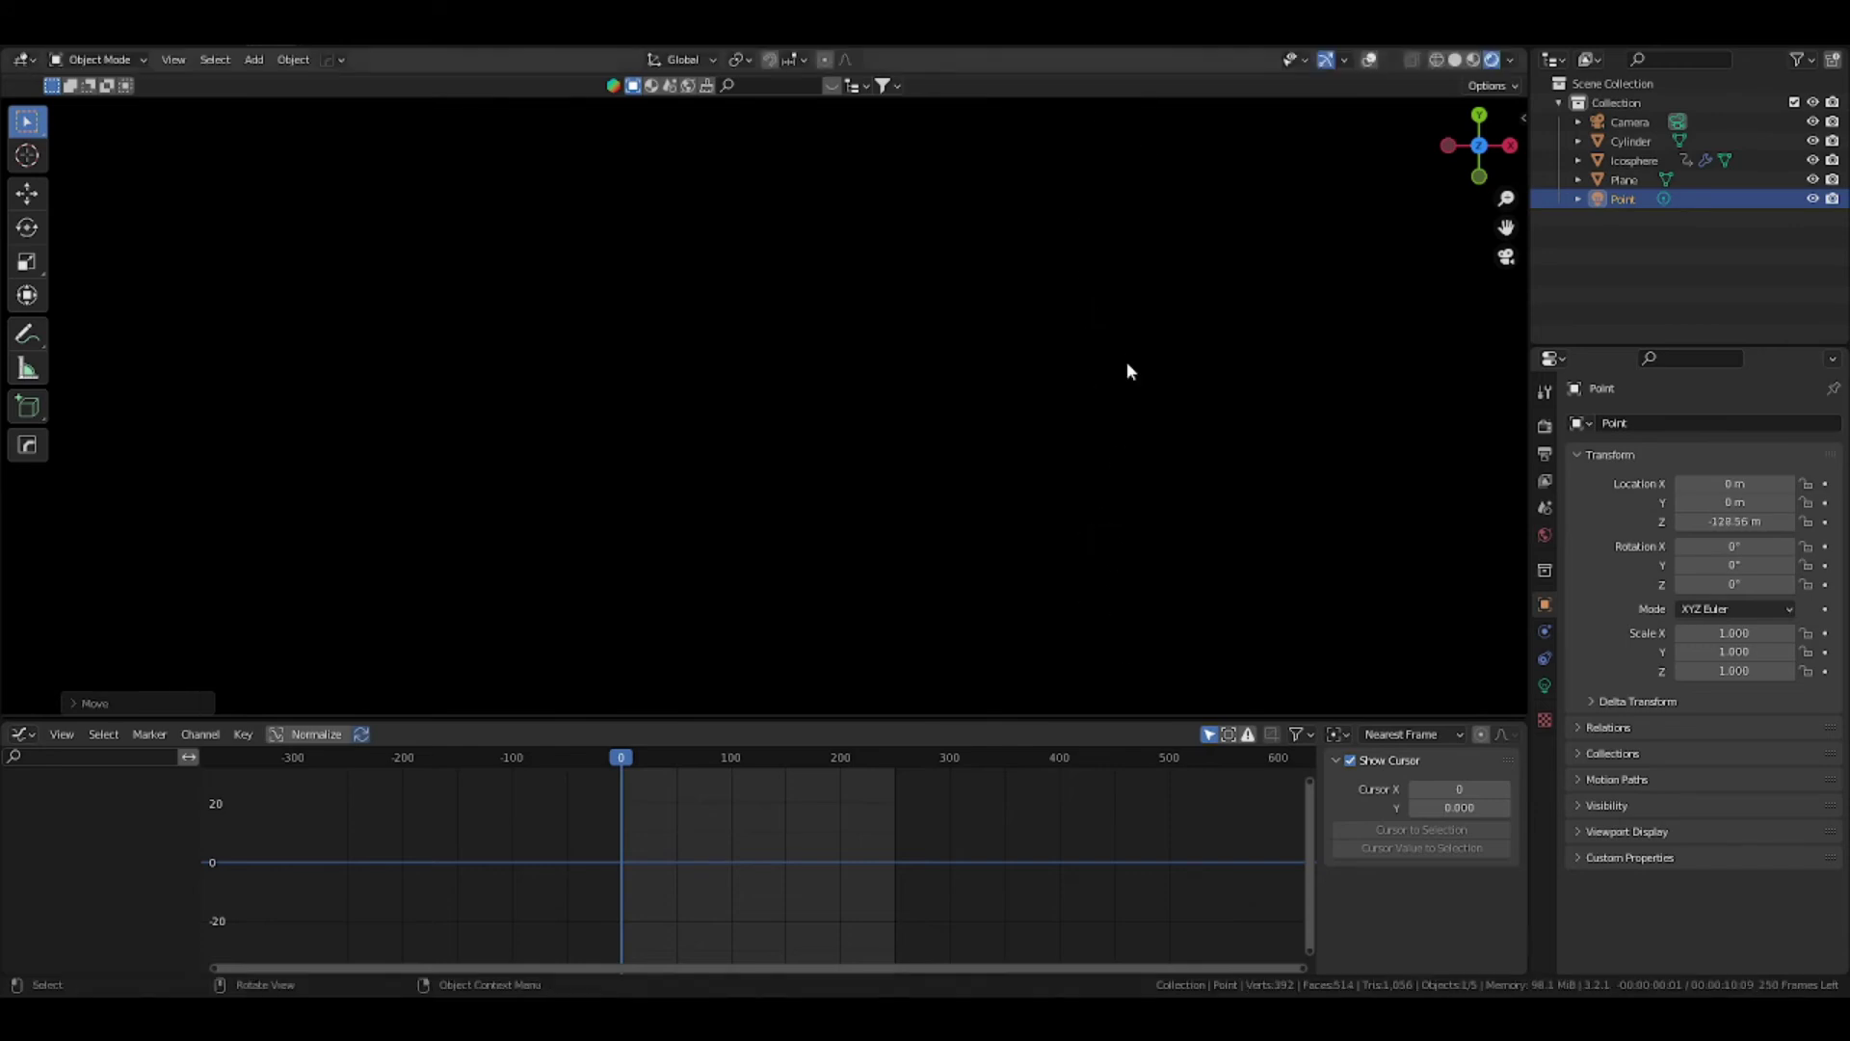
{"action": "left_click_drag", "start_coordinate": [1516, 136], "coordinate": [1509, 91]}
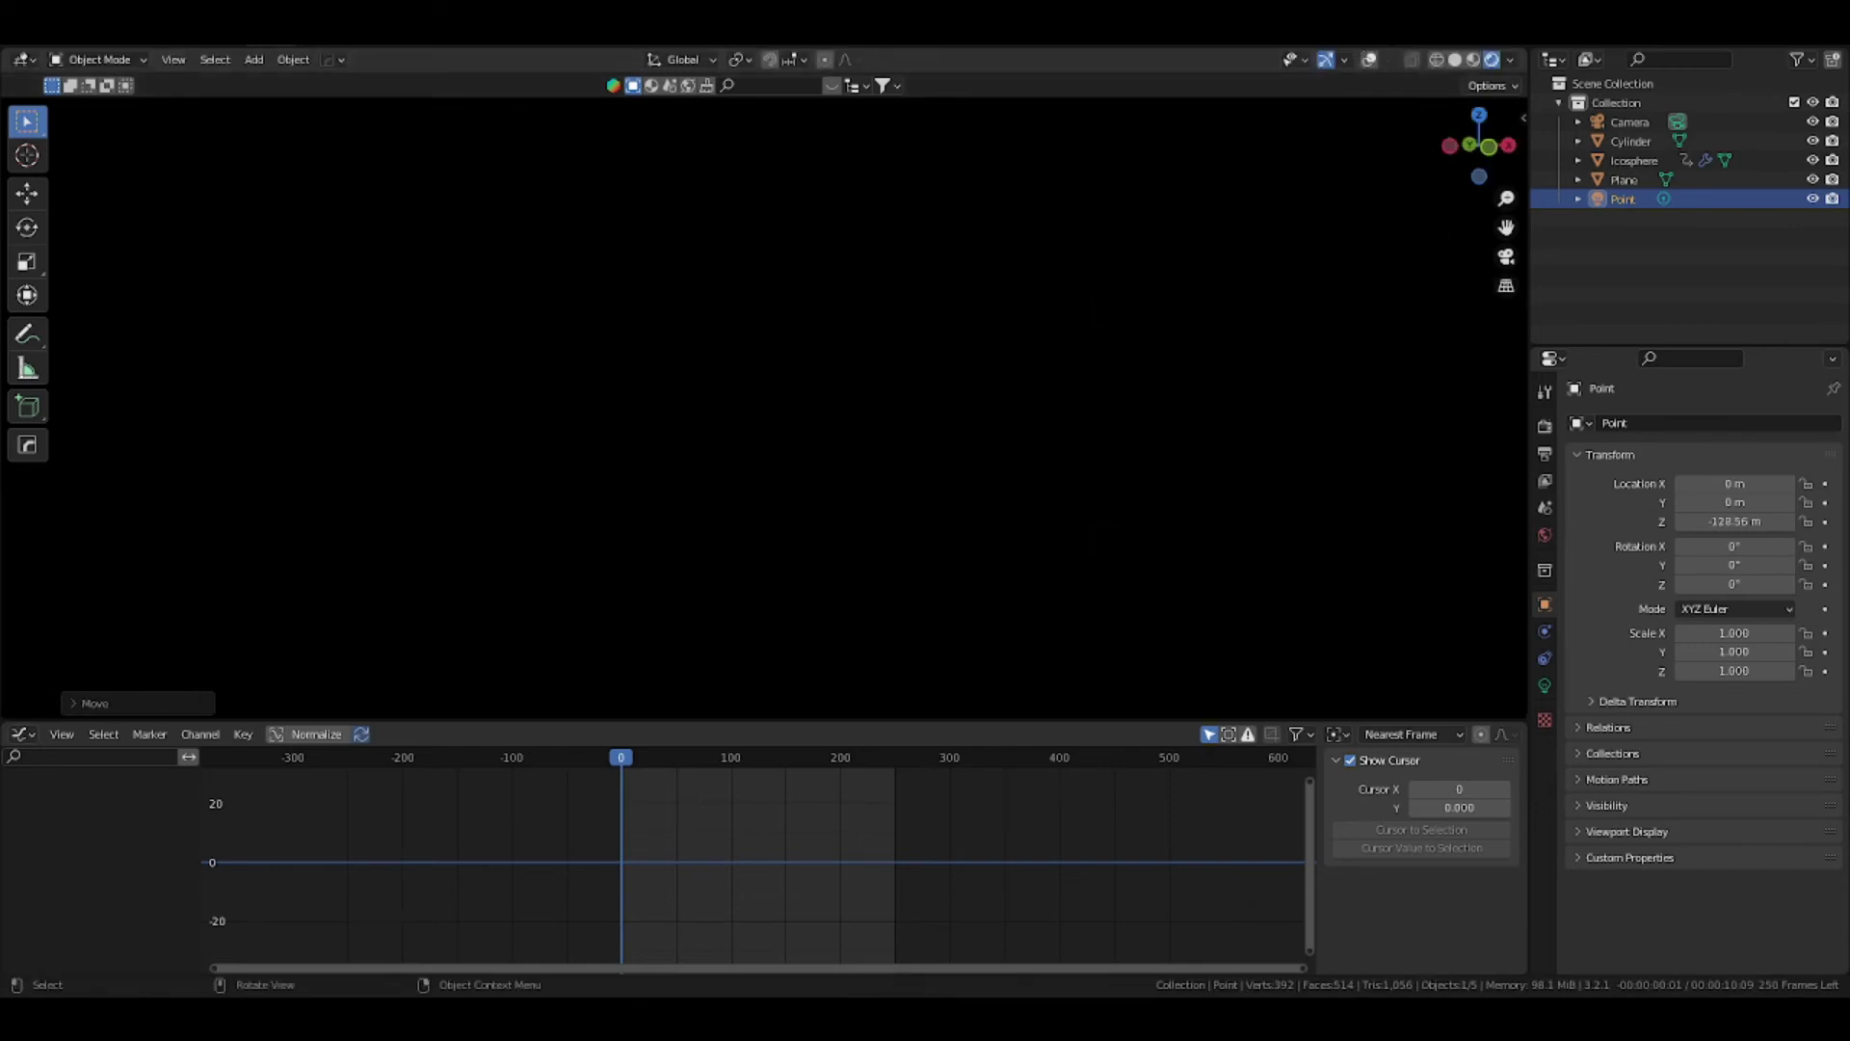
{"action": "left_click", "coordinate": [1372, 59]}
{"action": "left_click", "coordinate": [1455, 60]}
{"action": "scroll", "coordinate": [930, 282], "scroll_direction": "down", "scroll_amount": 10}
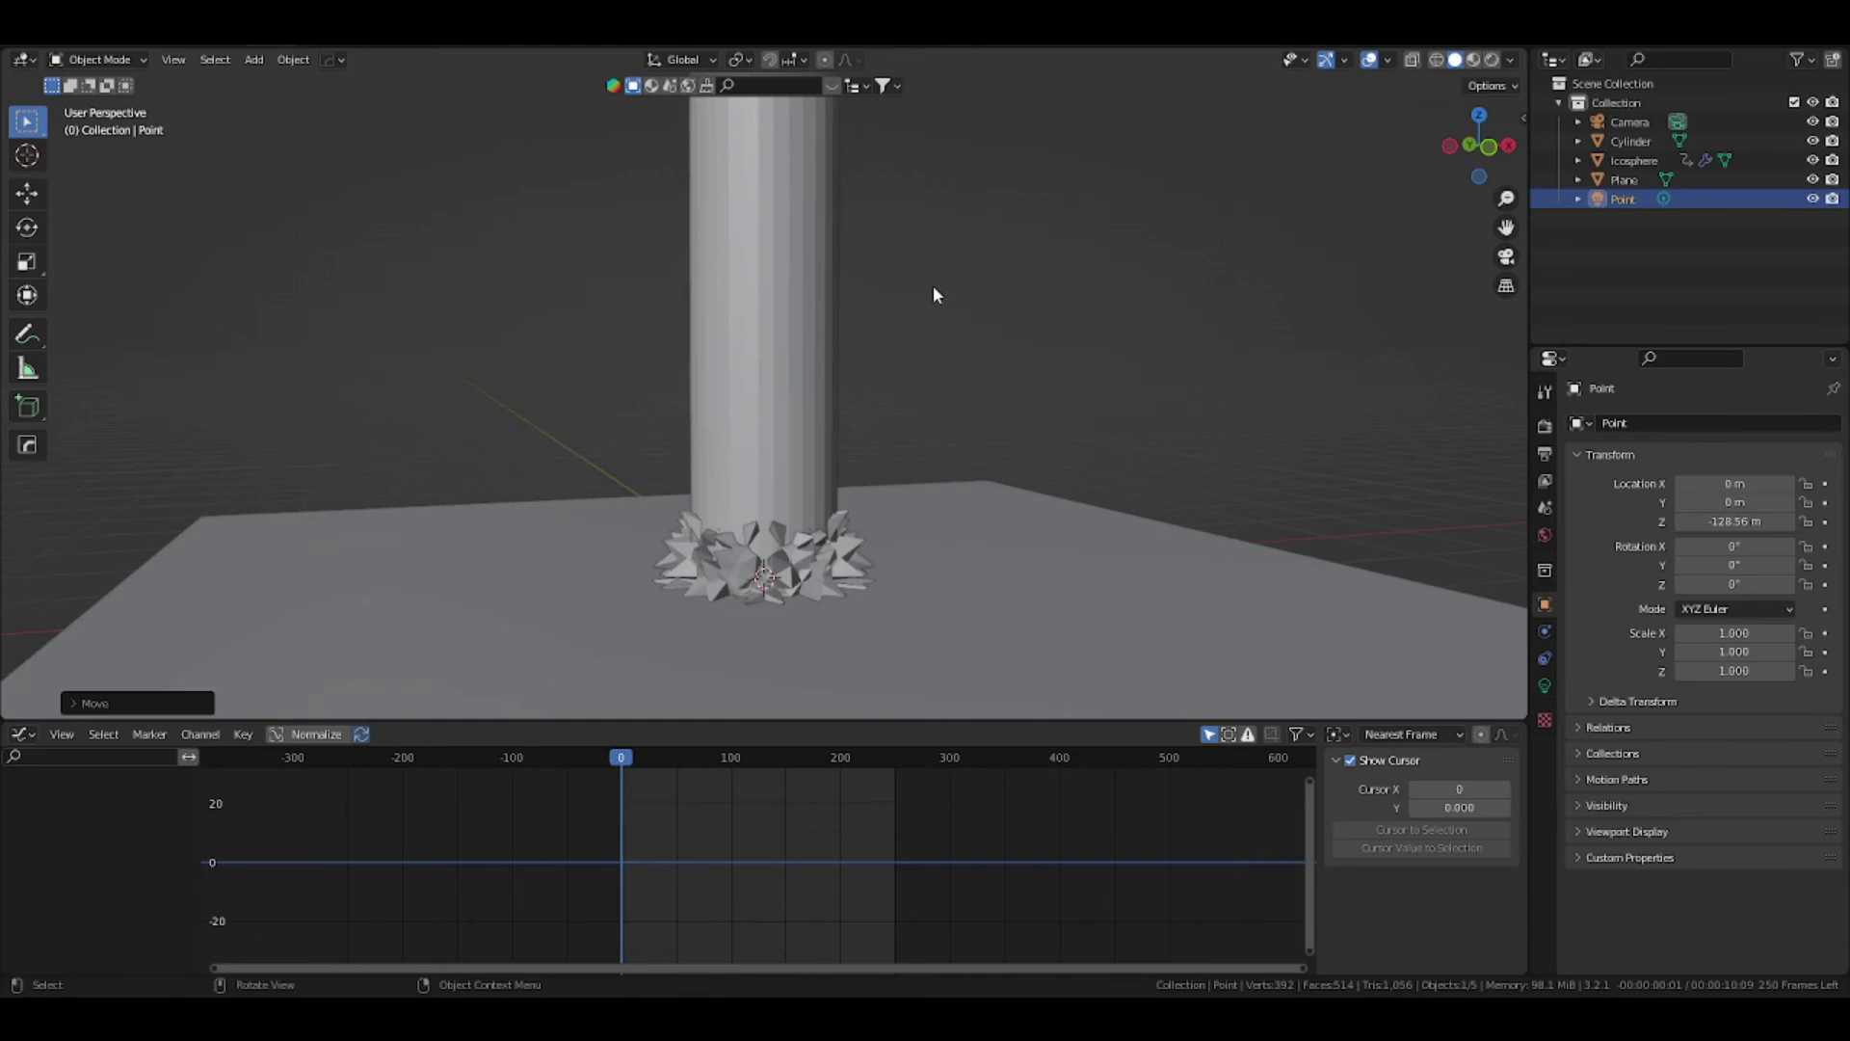
Raise the light along Z to 0.75 m, just above the icosphere, checking through the camera
{"action": "key", "text": "g"}
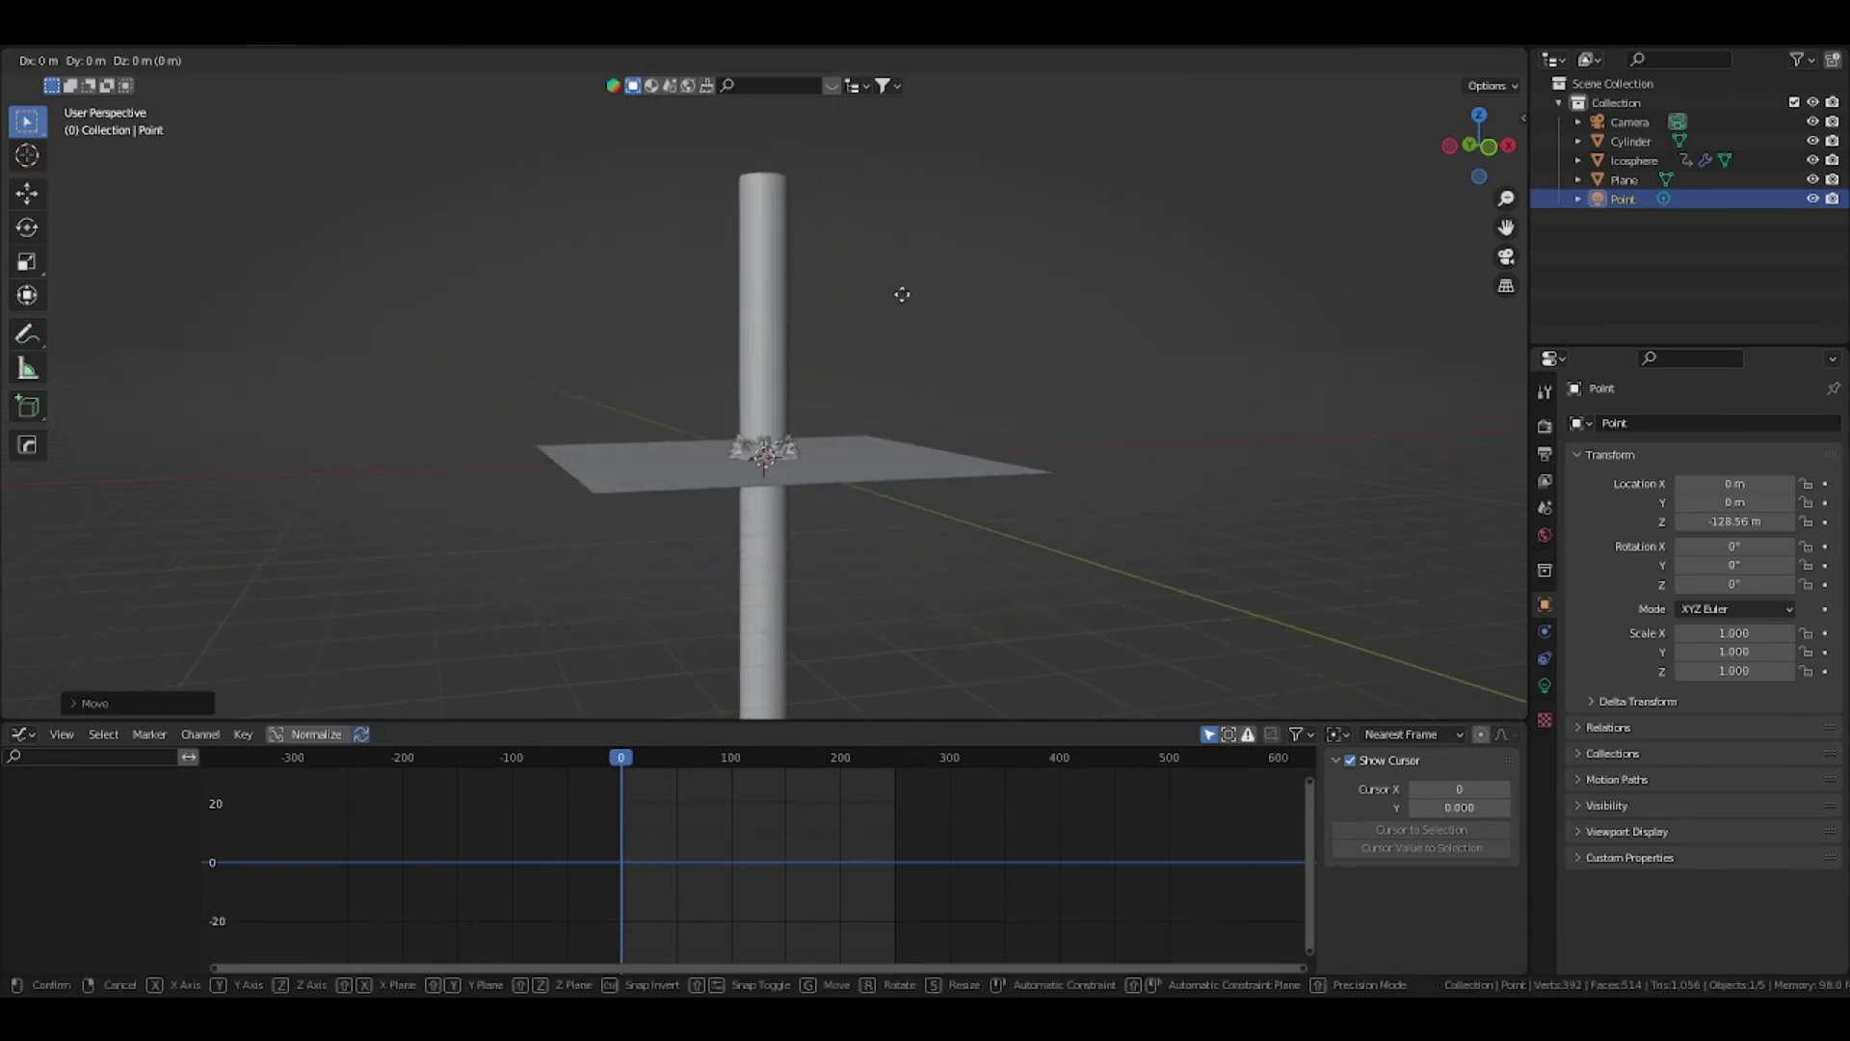
{"action": "key", "text": "z"}
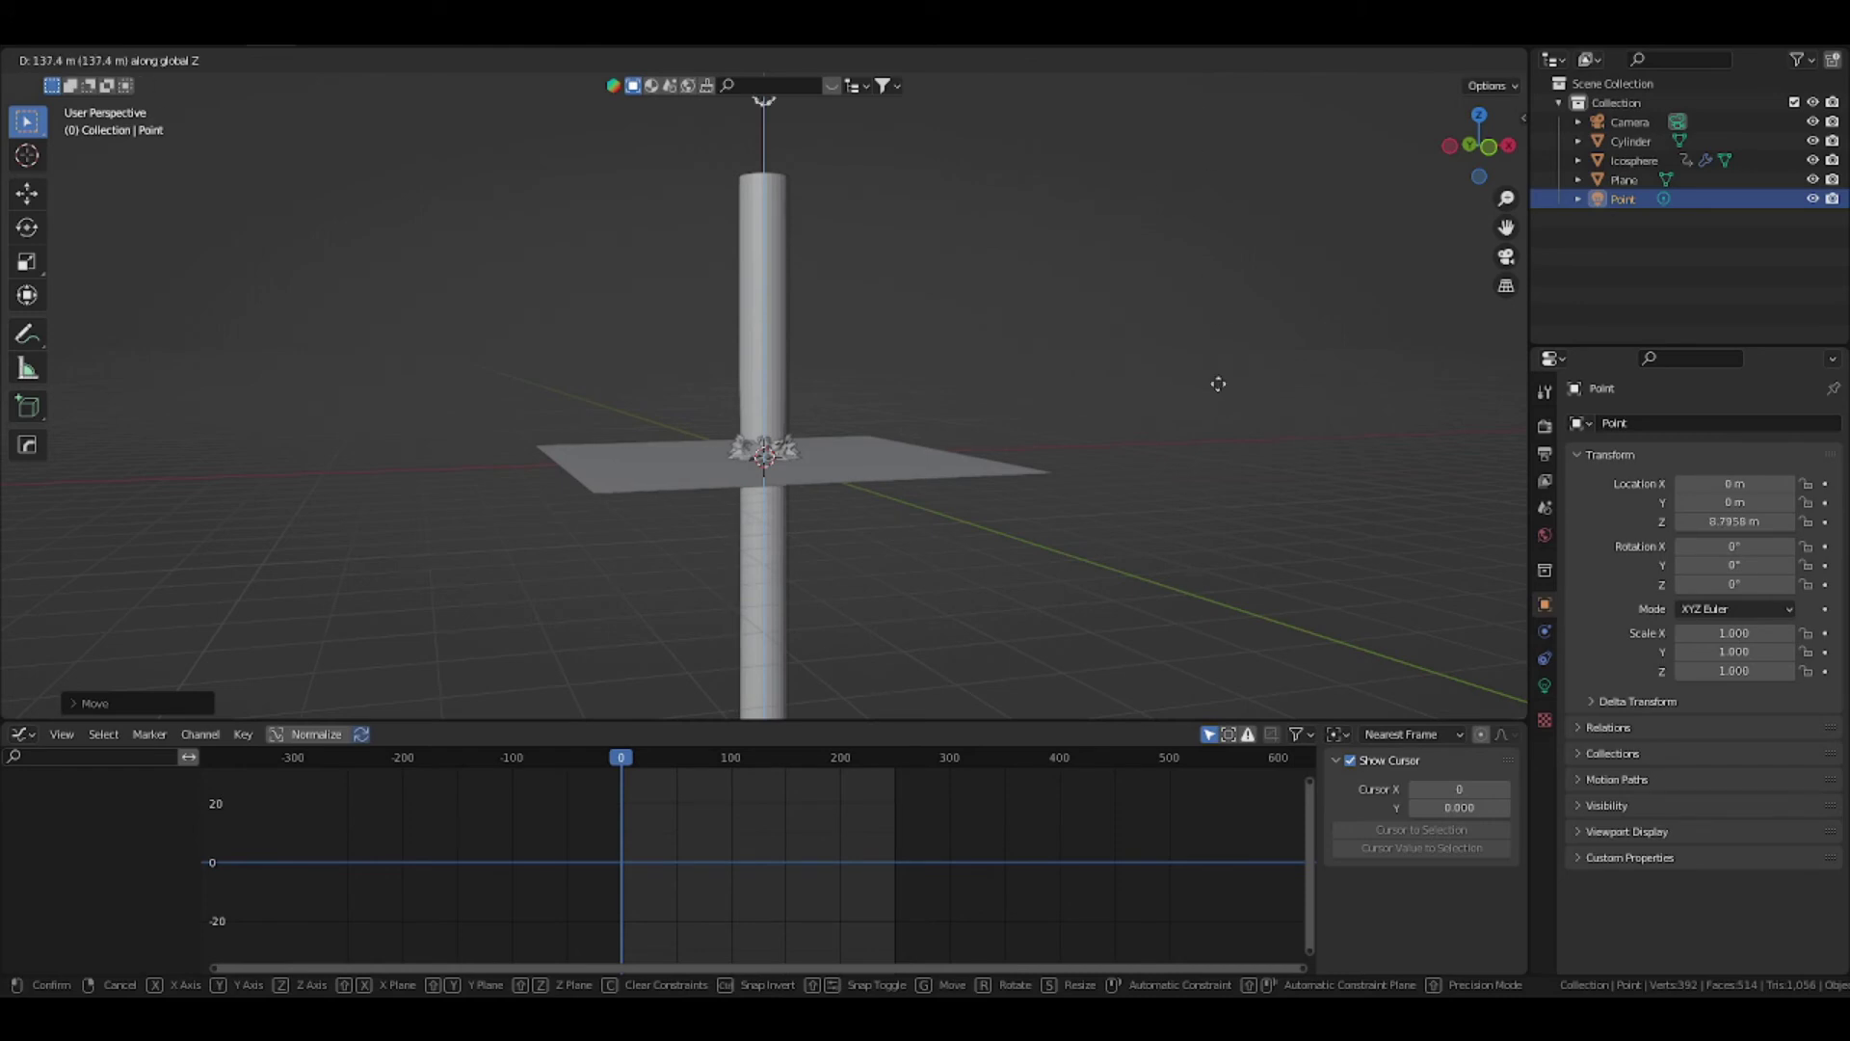
{"action": "left_click", "coordinate": [1183, 527]}
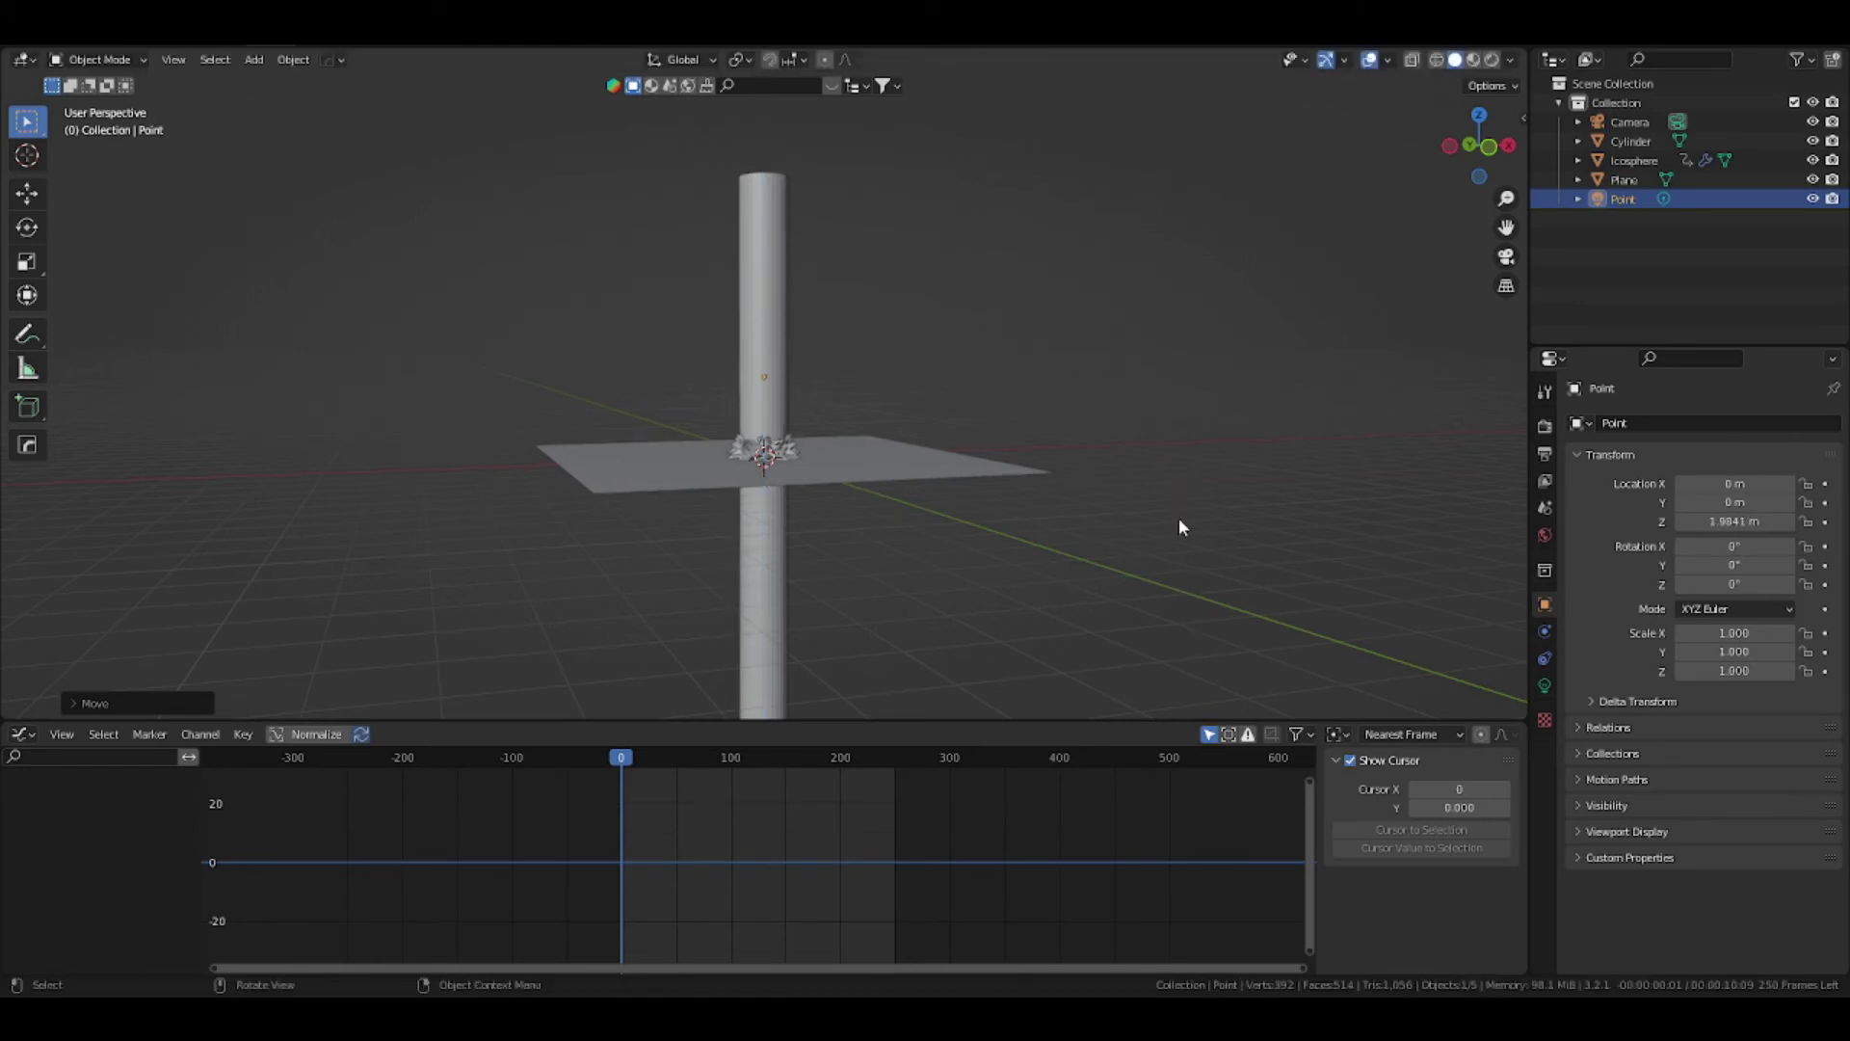
{"action": "scroll", "coordinate": [1214, 539], "scroll_direction": "up", "scroll_amount": 4}
{"action": "key", "text": "g"}
{"action": "key", "text": "z"}
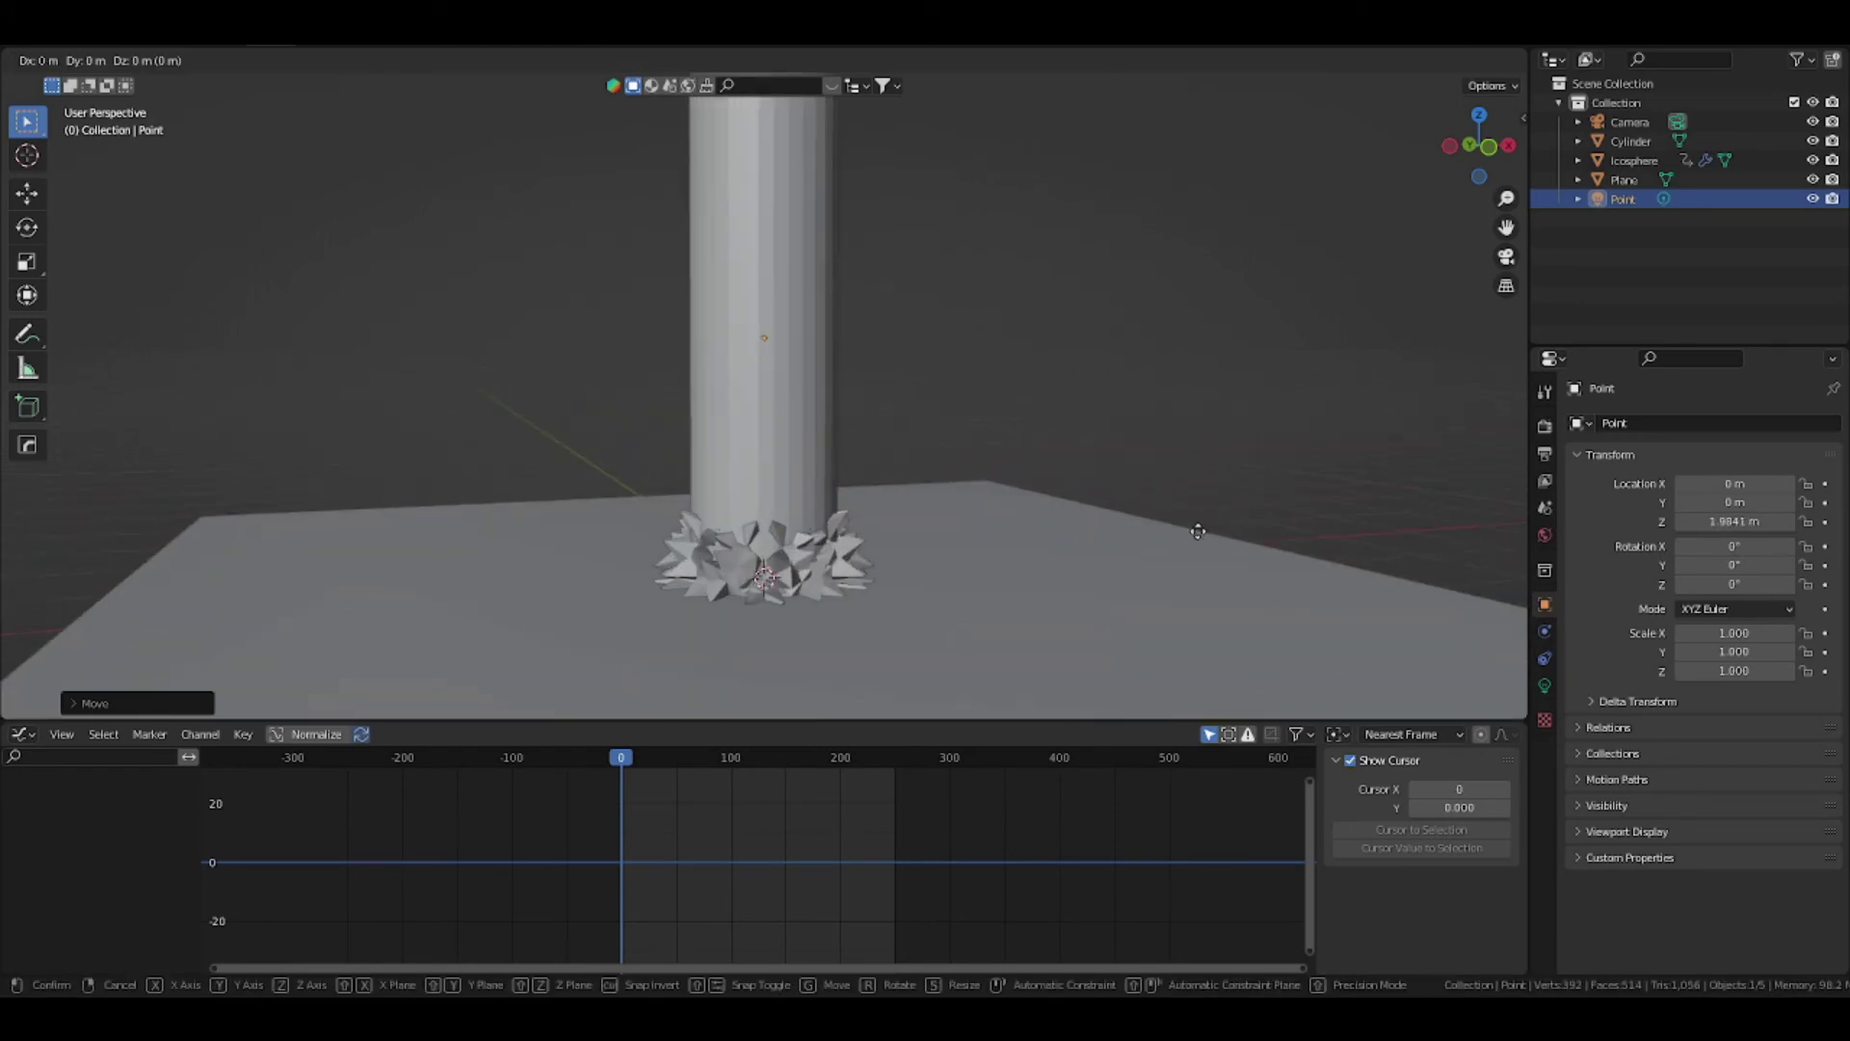
{"action": "left_click", "coordinate": [1195, 703]}
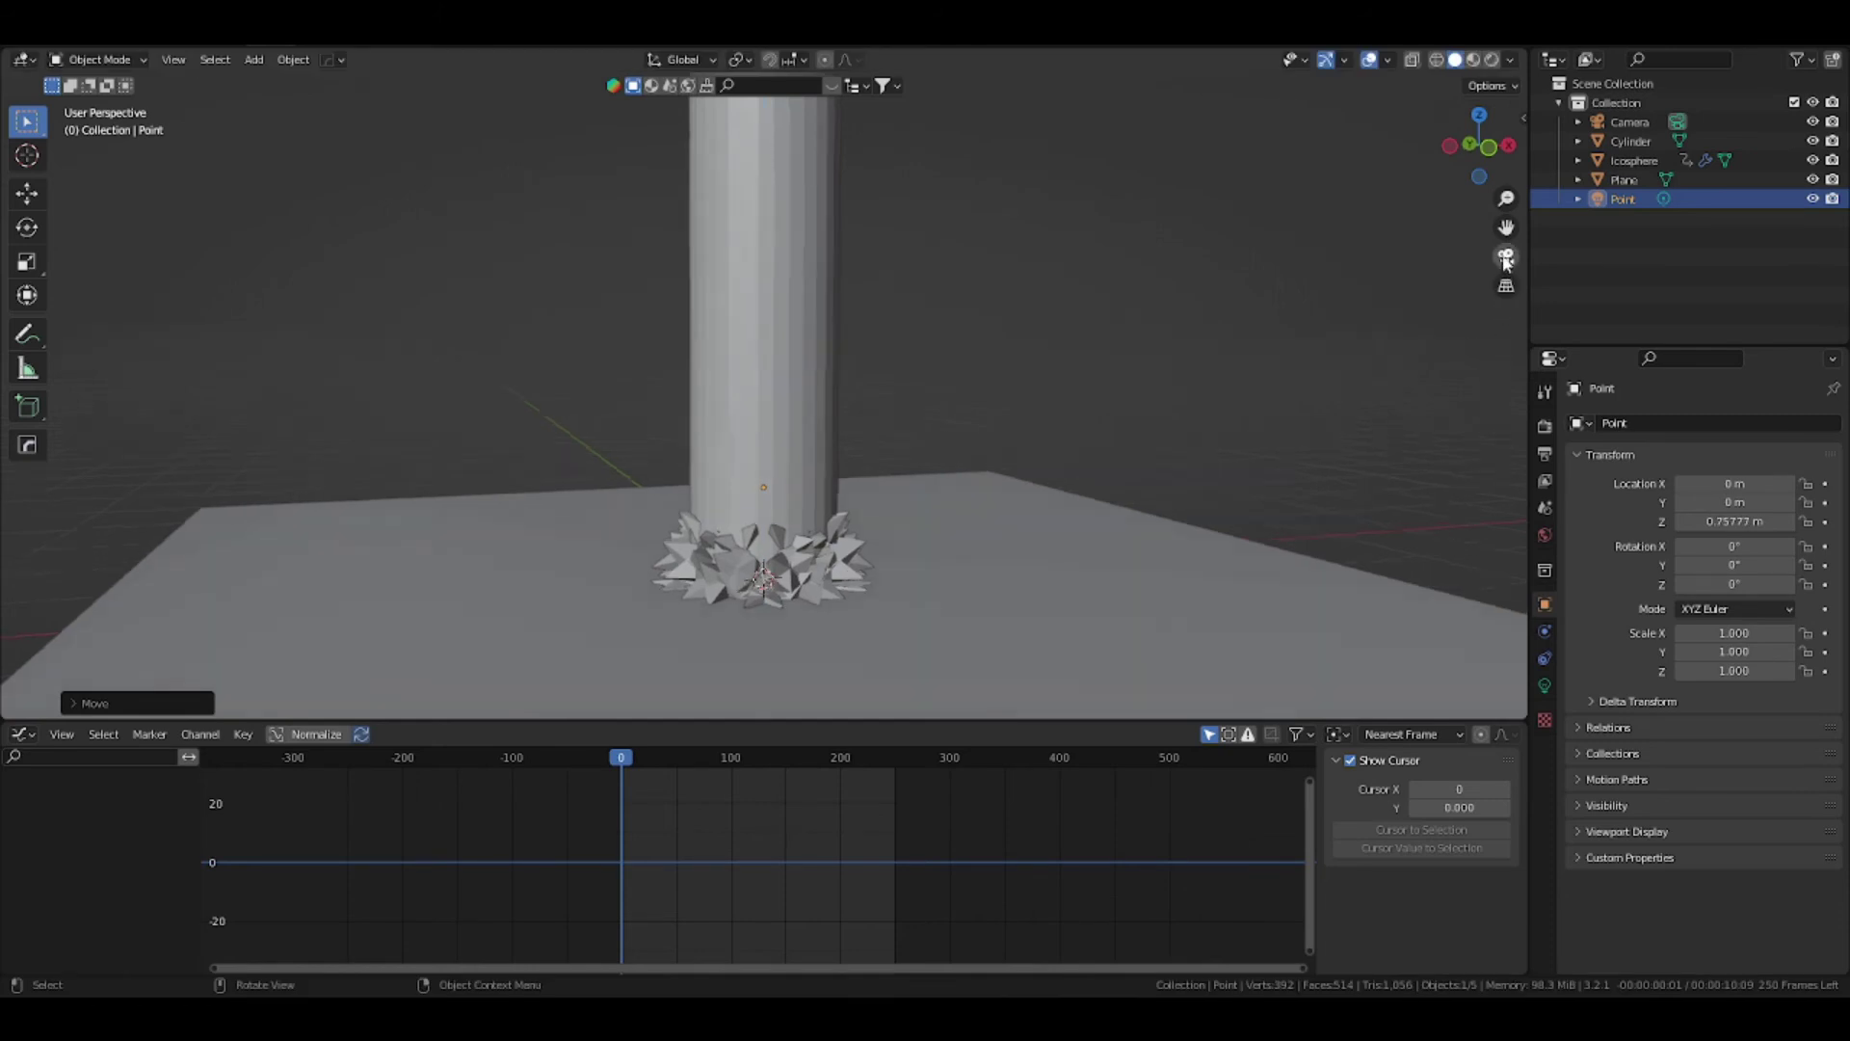
{"action": "left_click", "coordinate": [1504, 258]}
{"action": "key", "text": "g"}
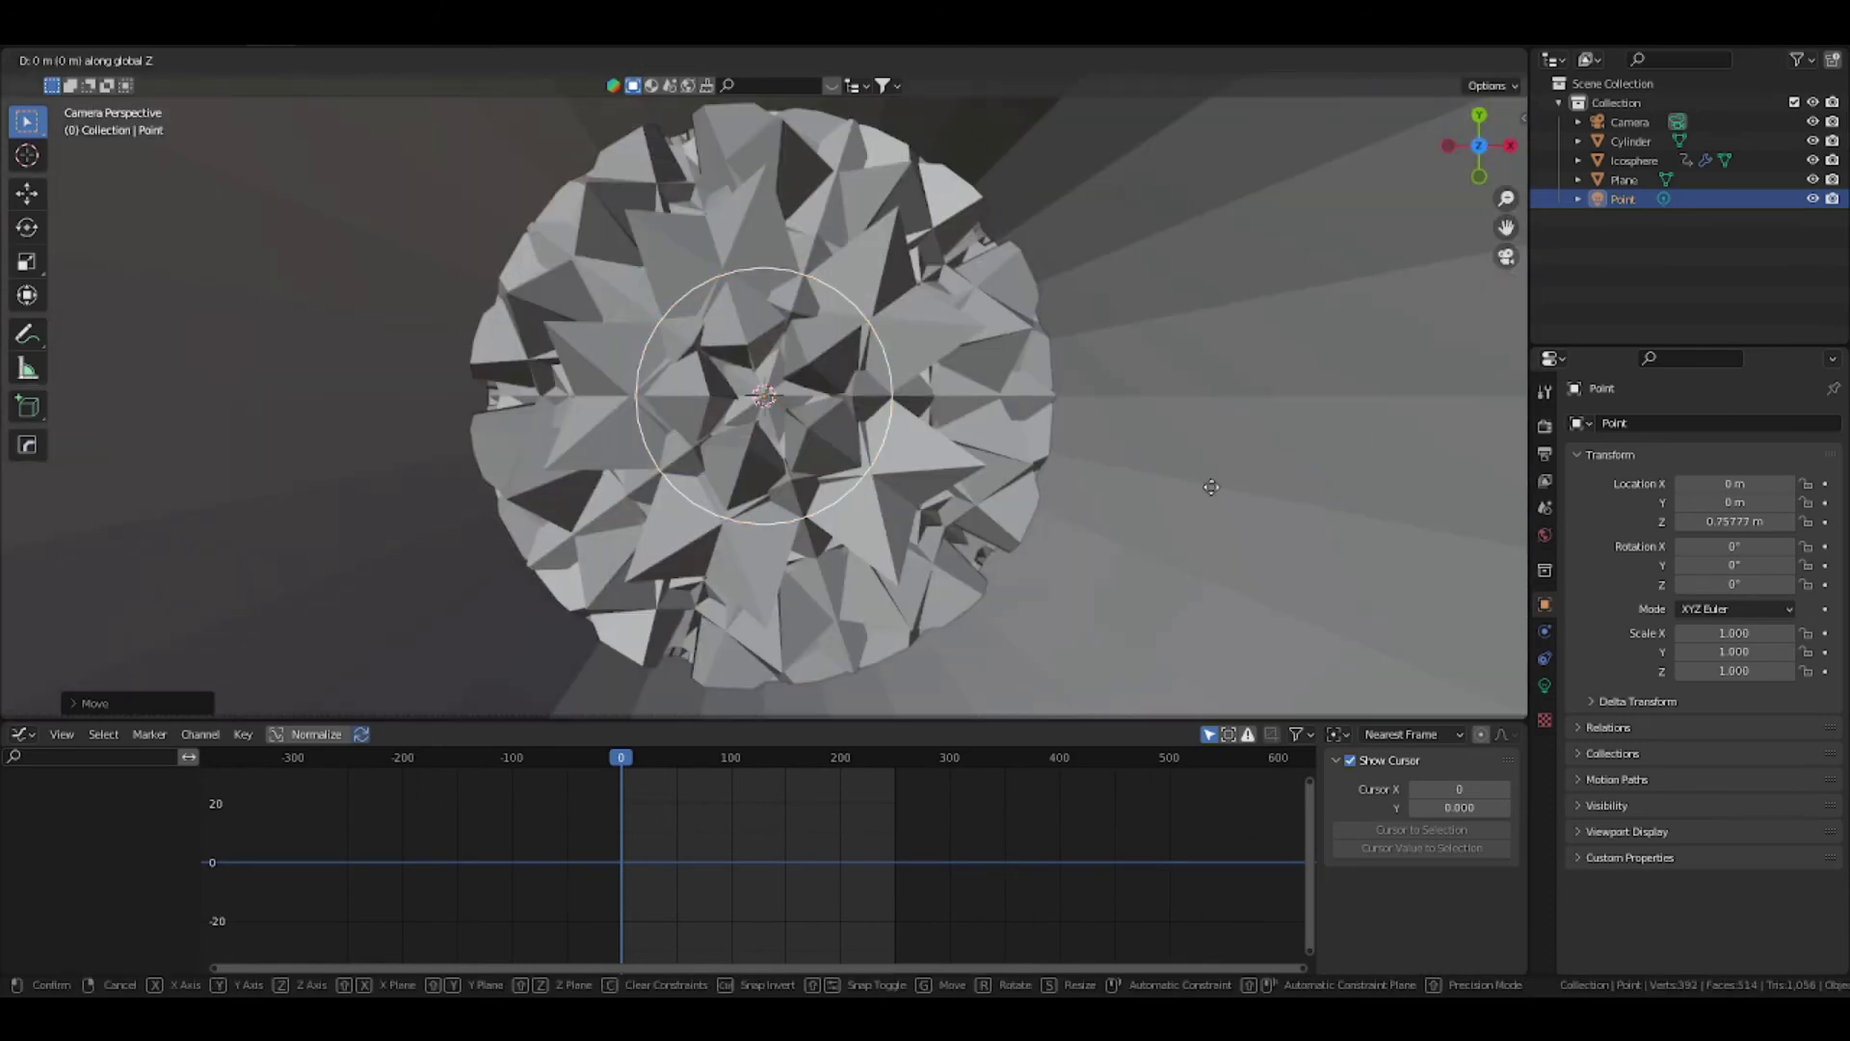
{"action": "key", "text": "z"}
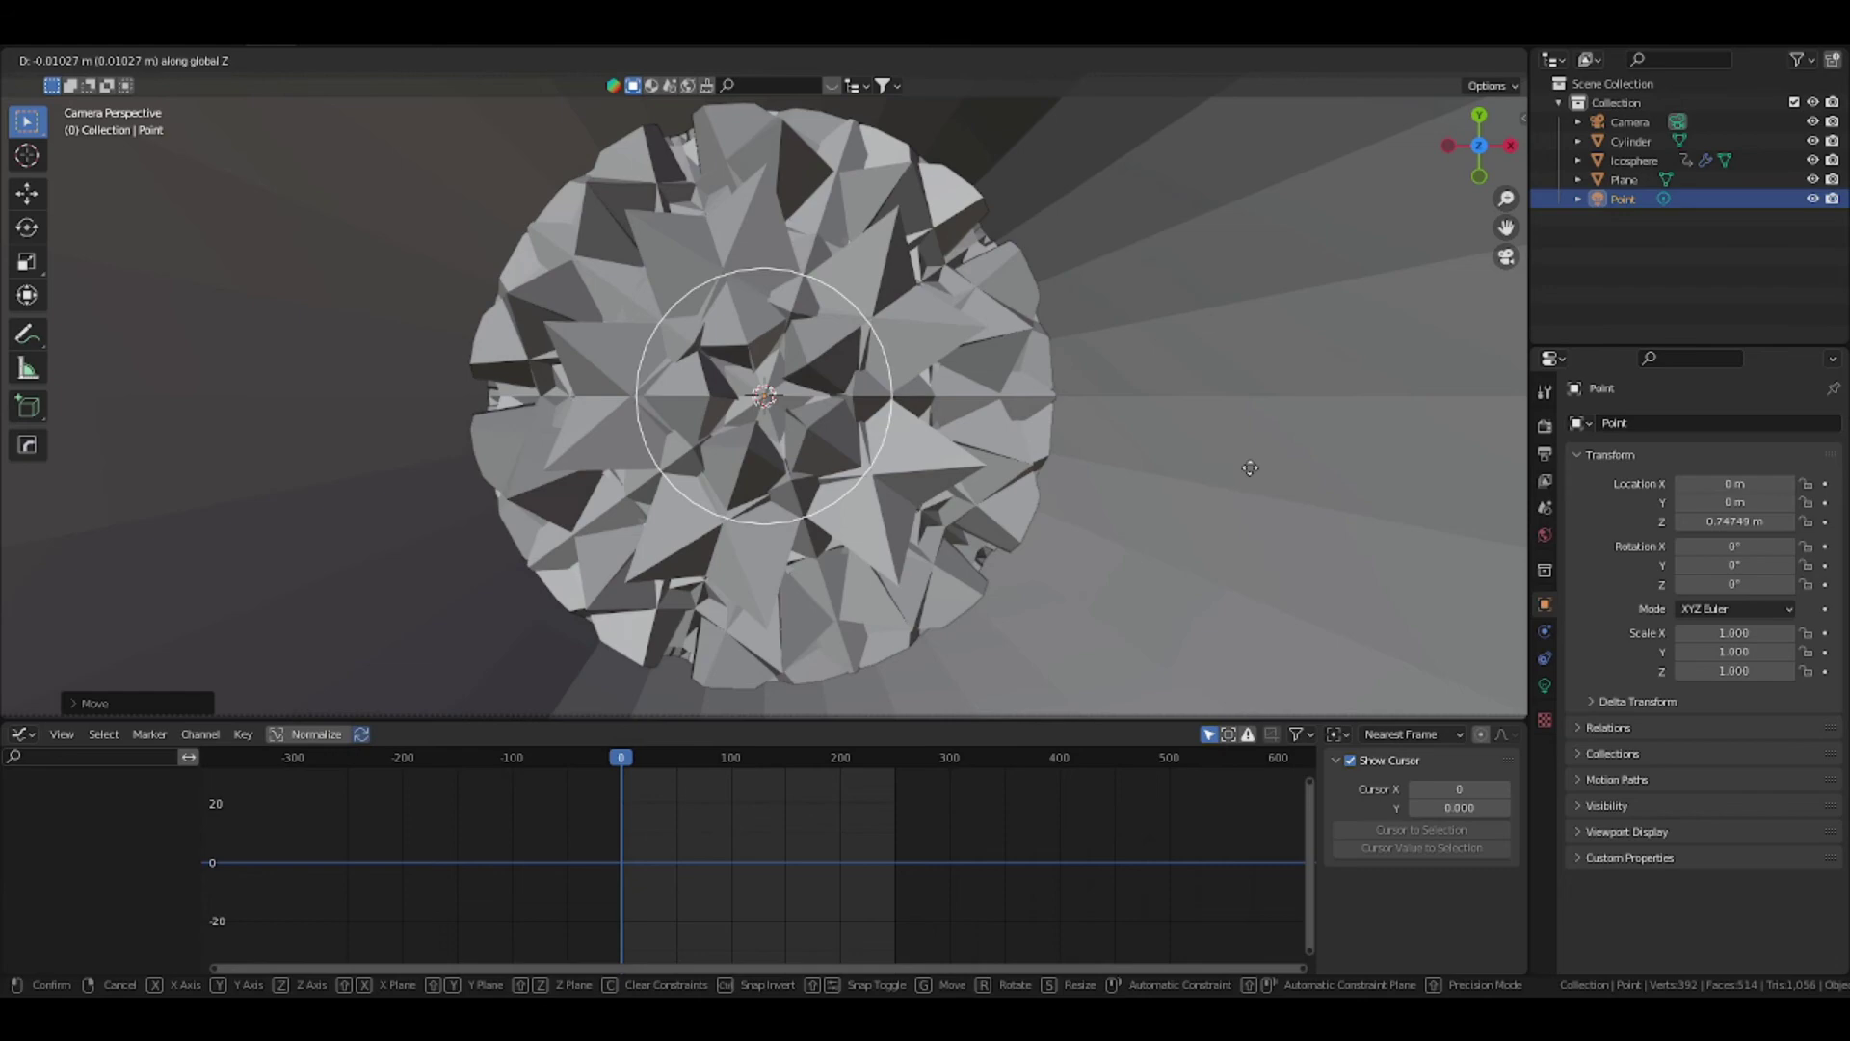
{"action": "left_click", "coordinate": [1268, 412]}
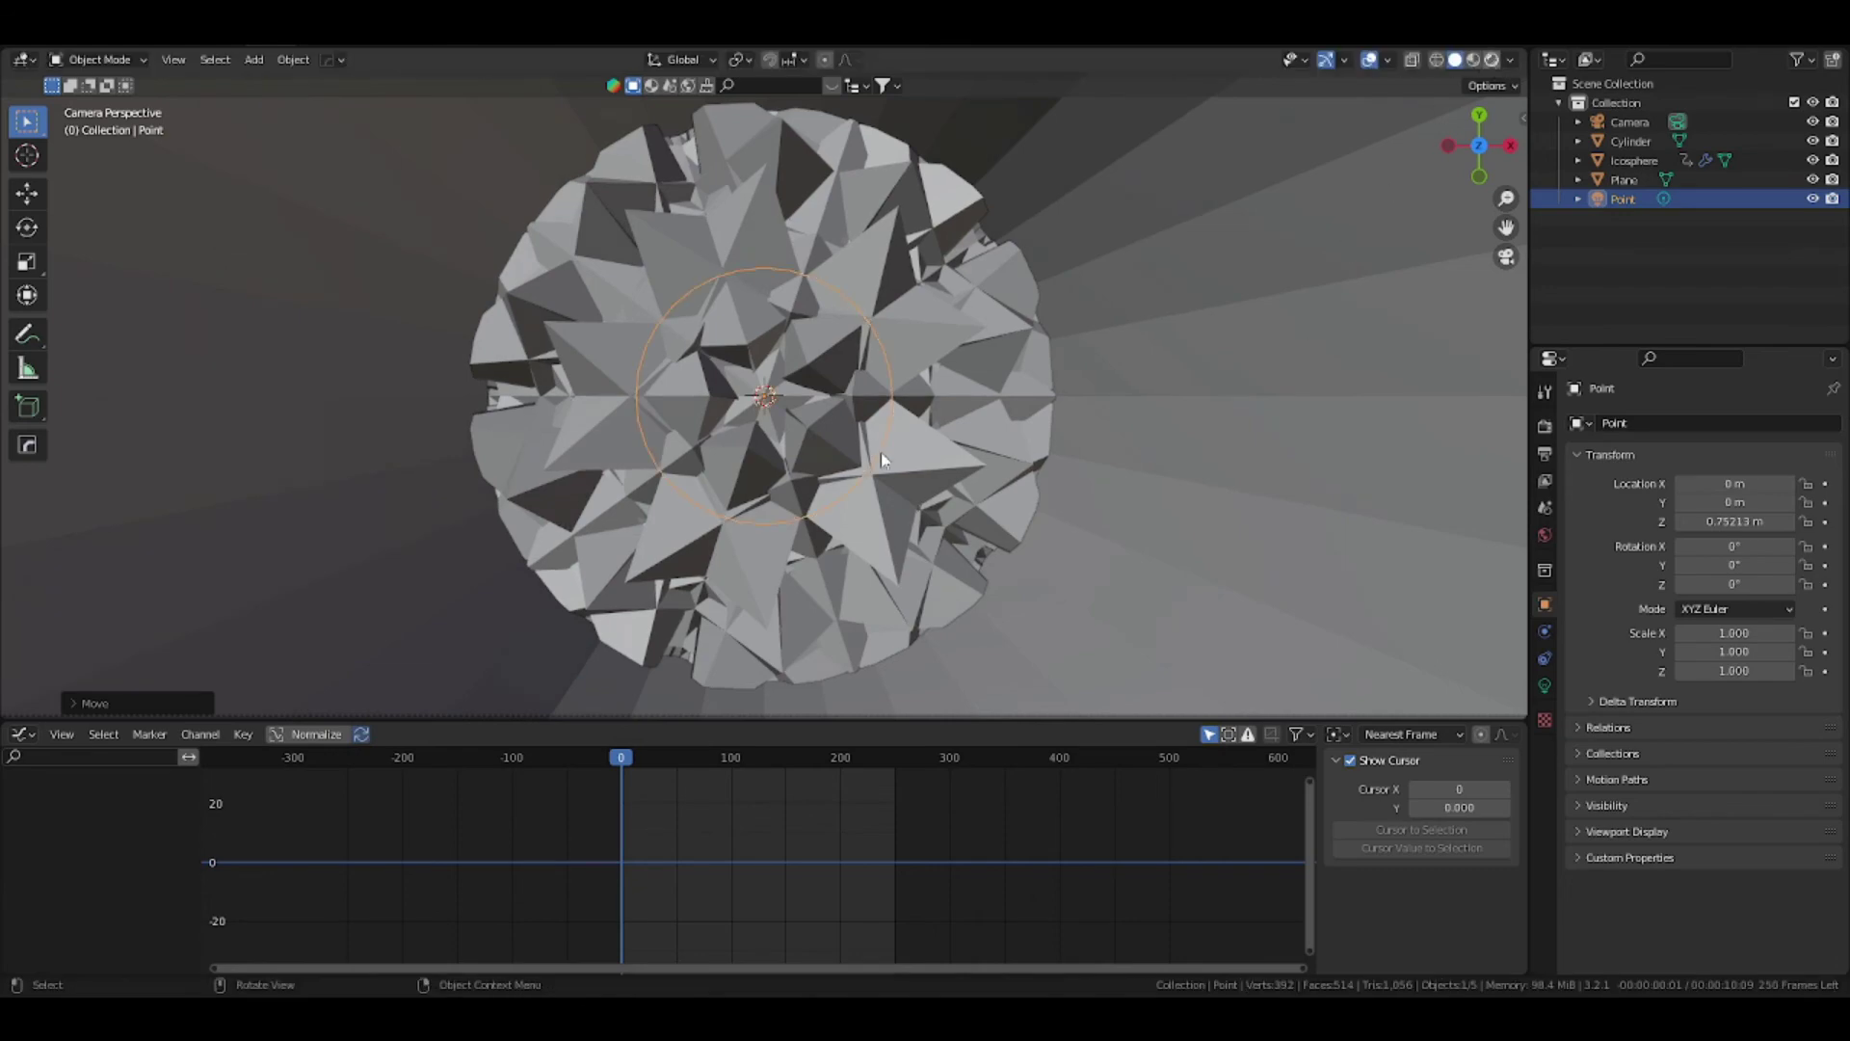
Scale the Point light to 3.426 in Rendered shading and play the animation briefly
{"action": "key", "text": "z"}
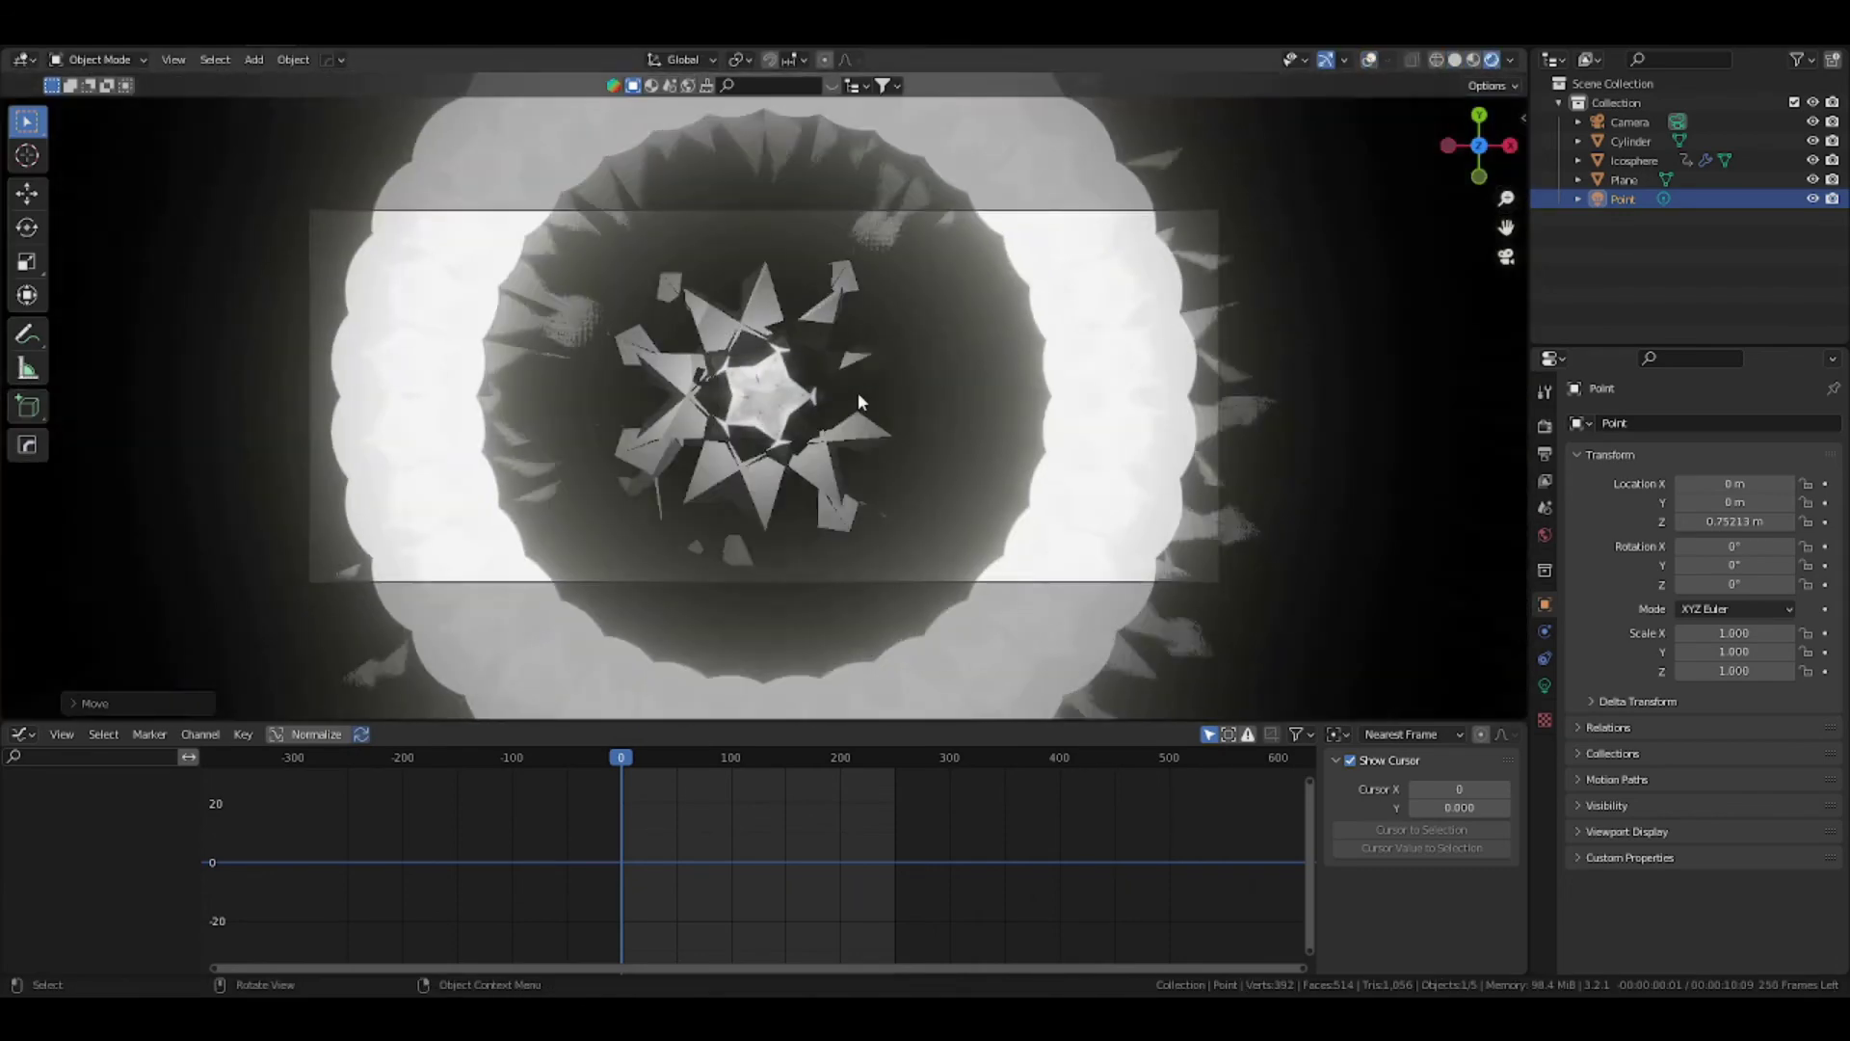
{"action": "key", "text": "s"}
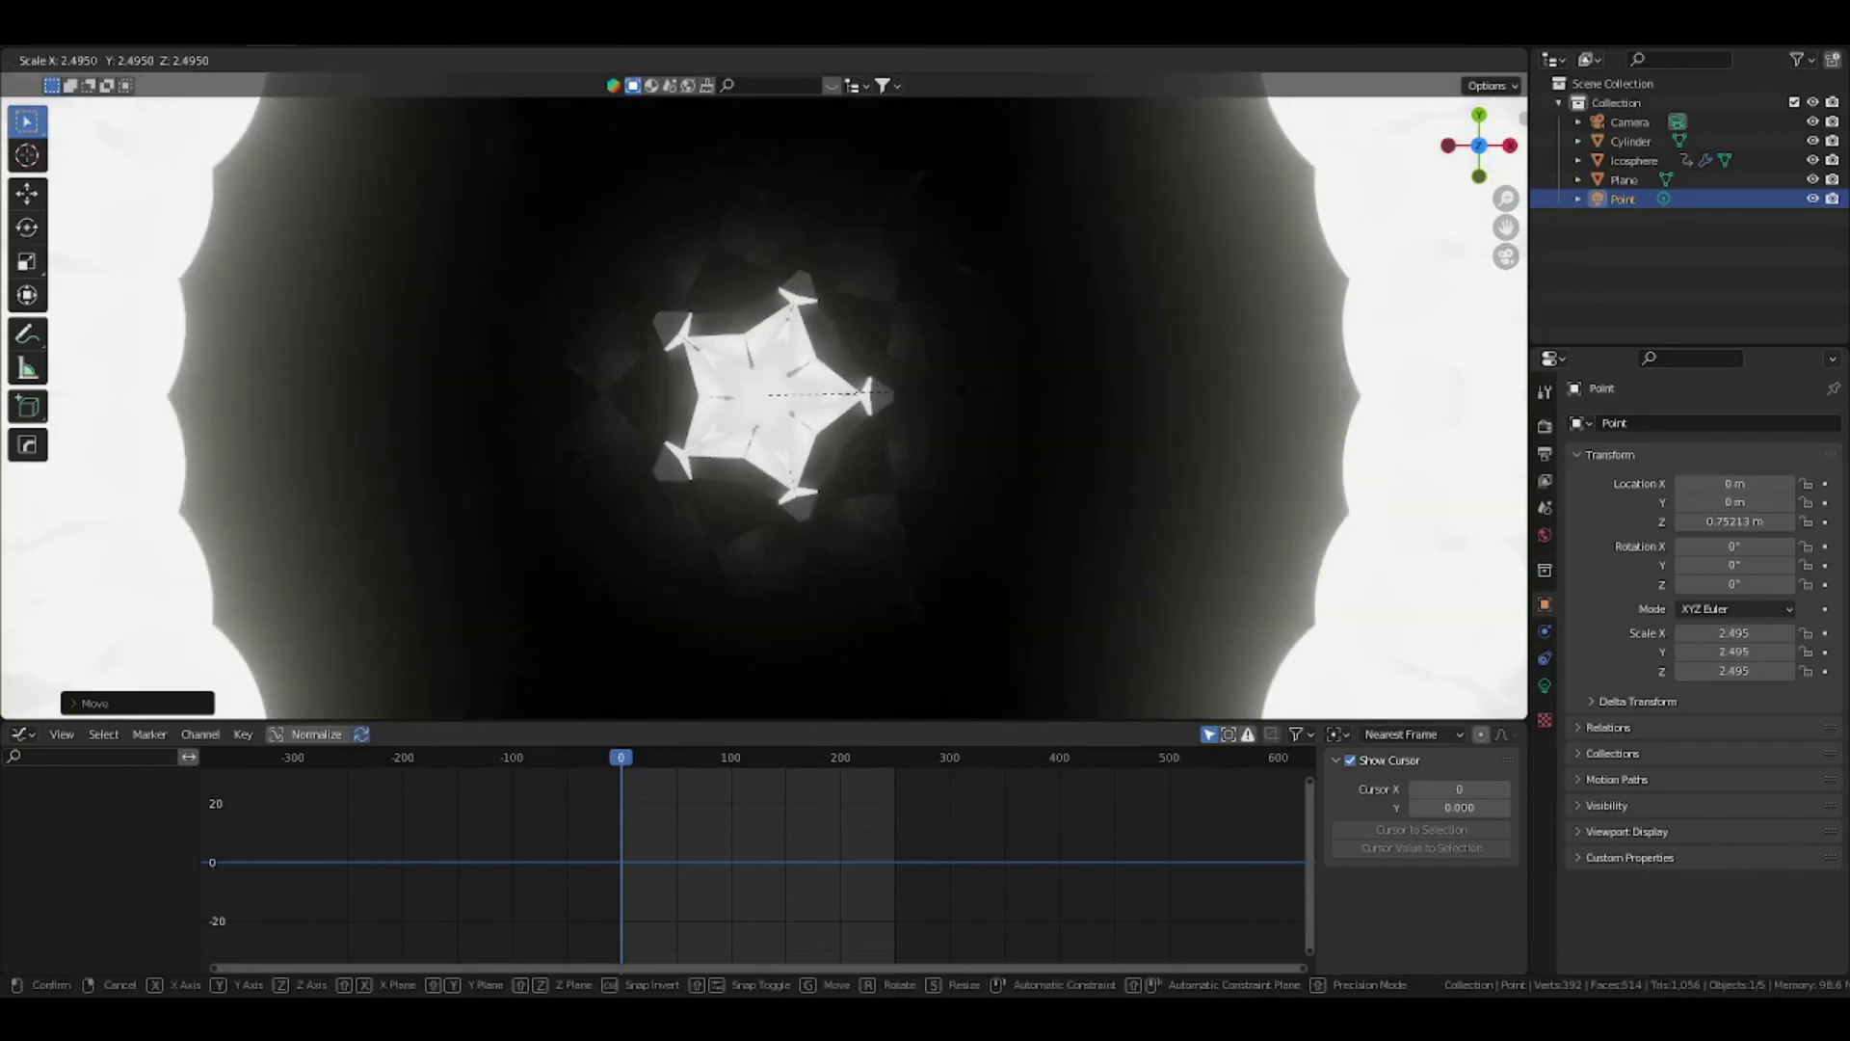
{"action": "left_click", "coordinate": [896, 391]}
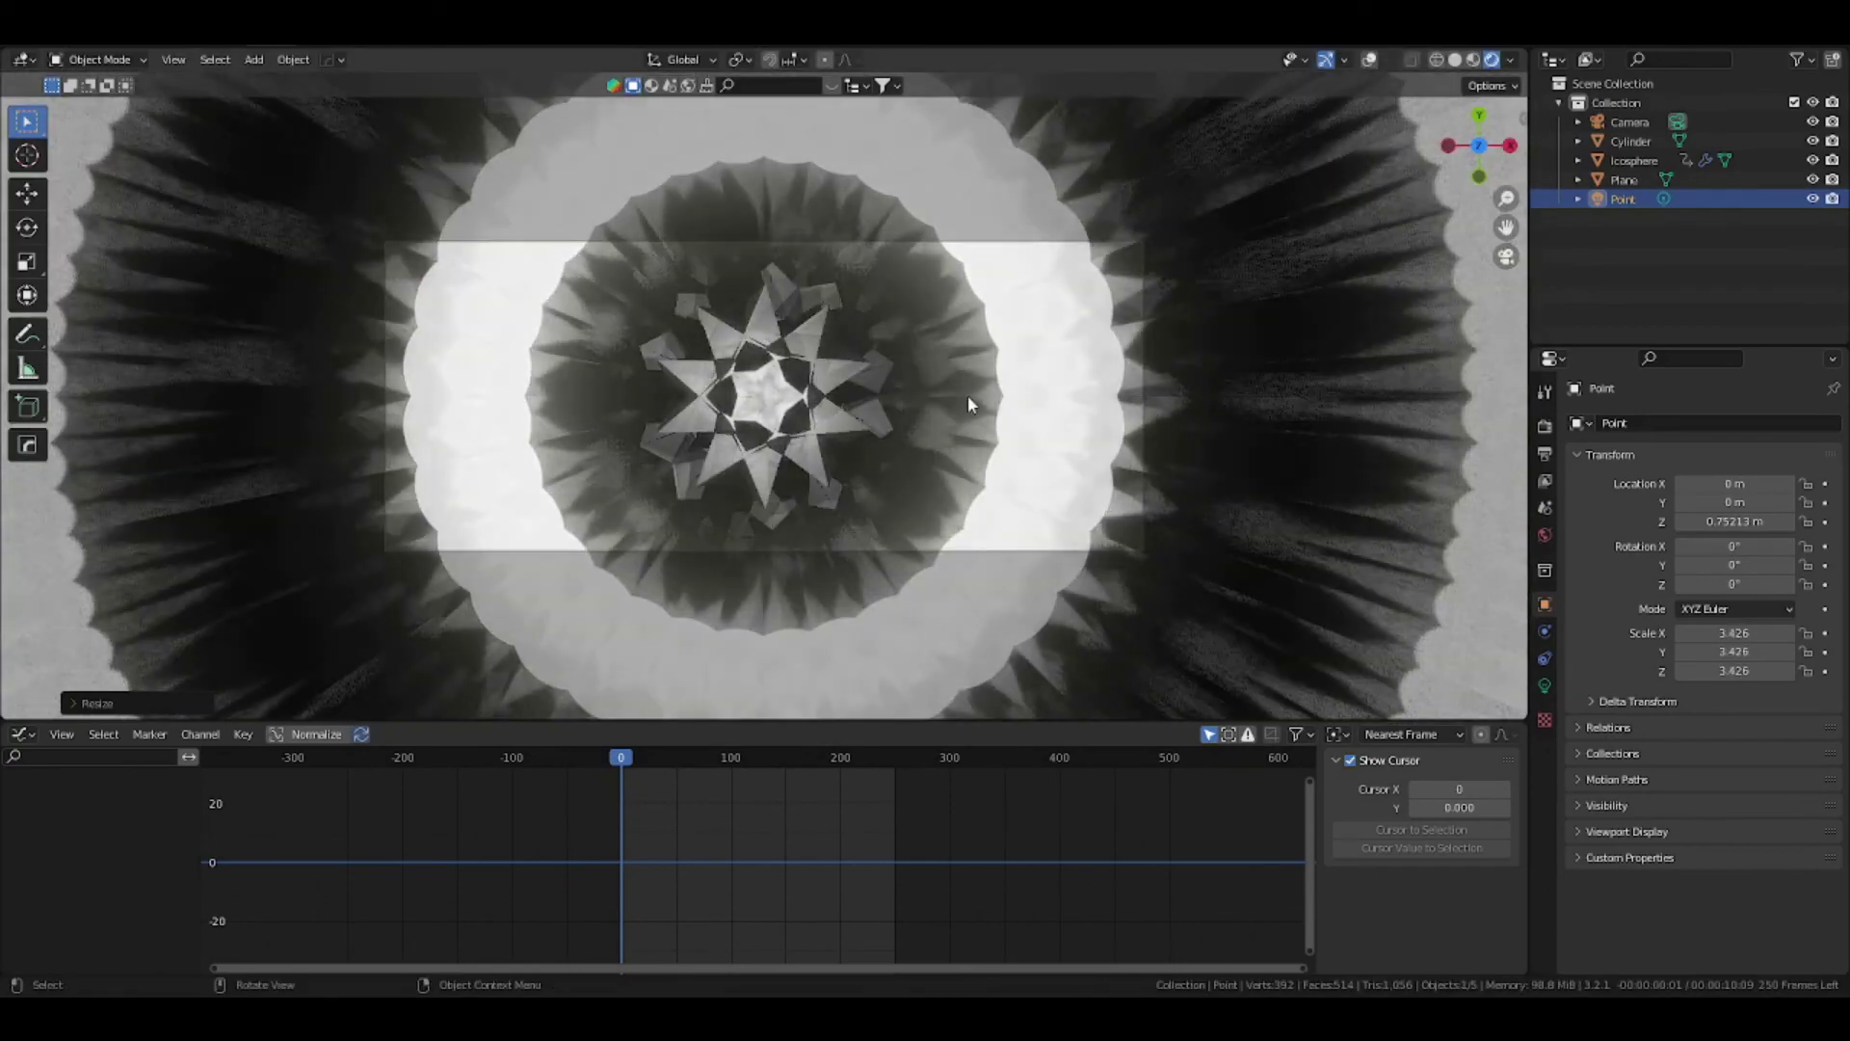
{"action": "key", "text": "space"}
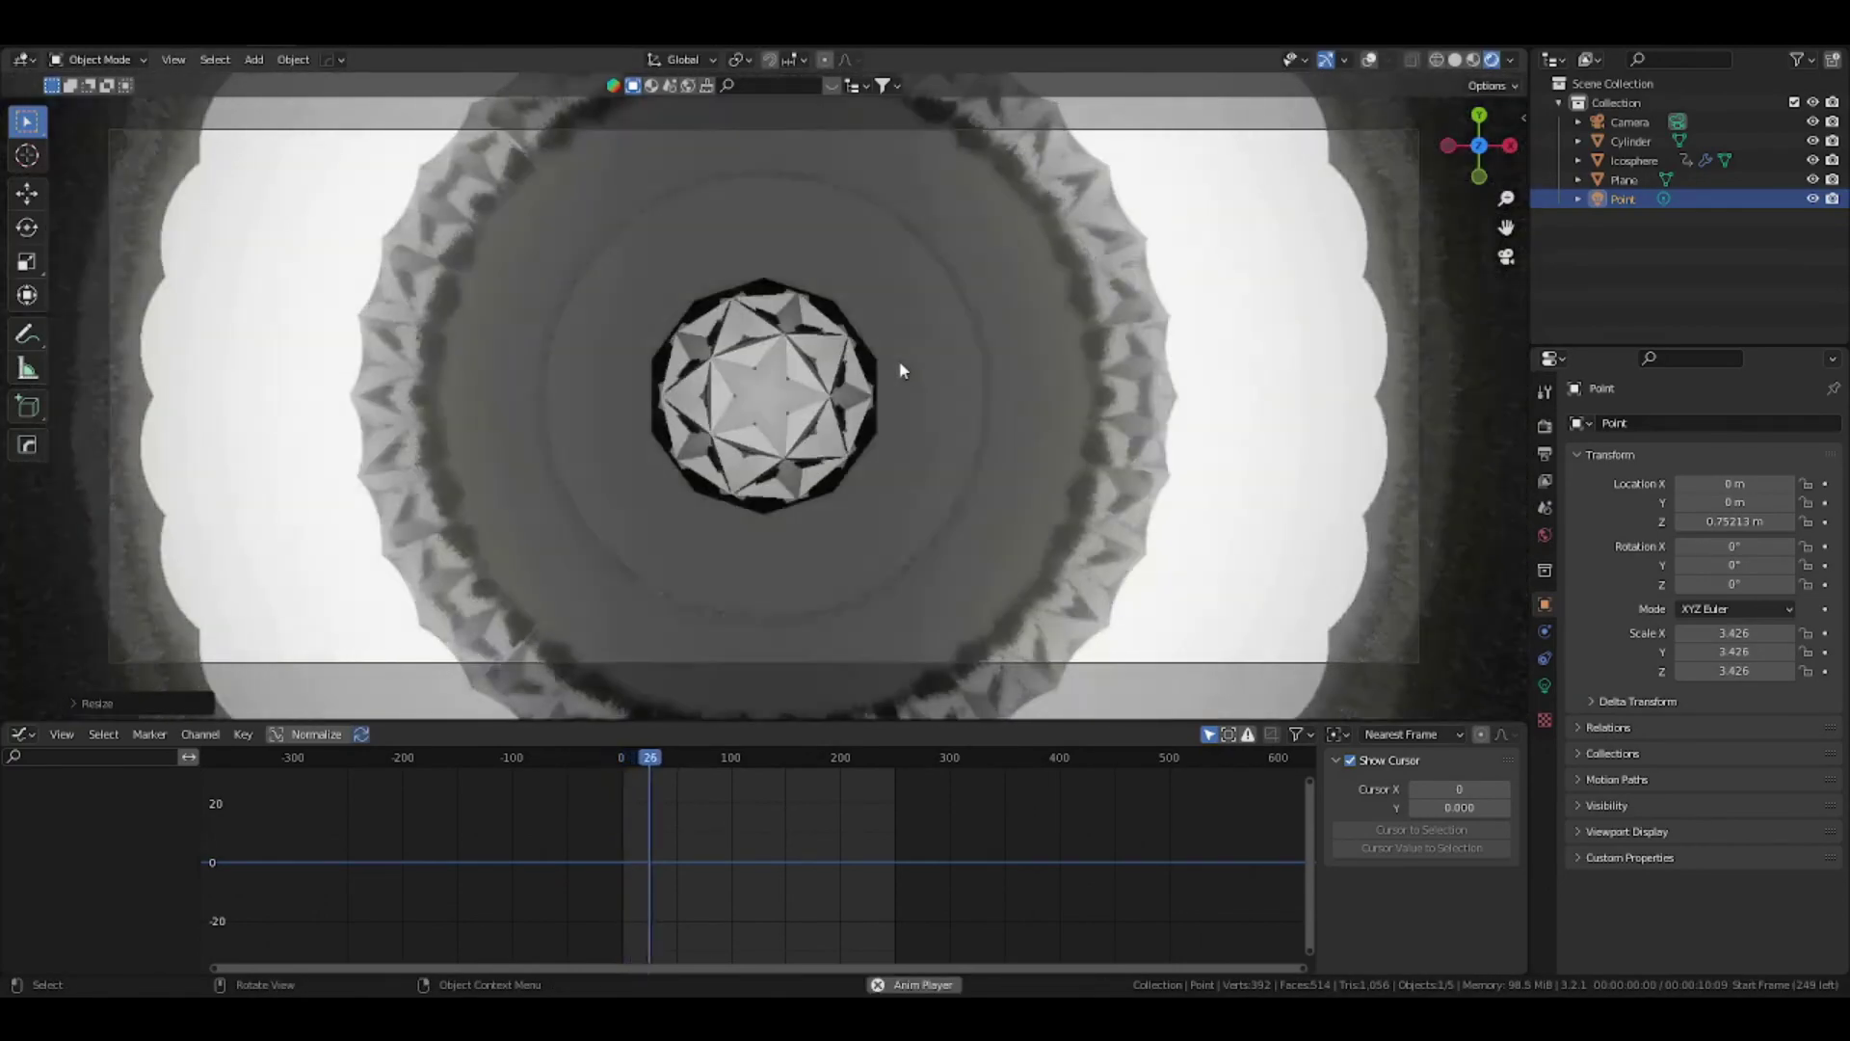
{"action": "key", "text": "space"}
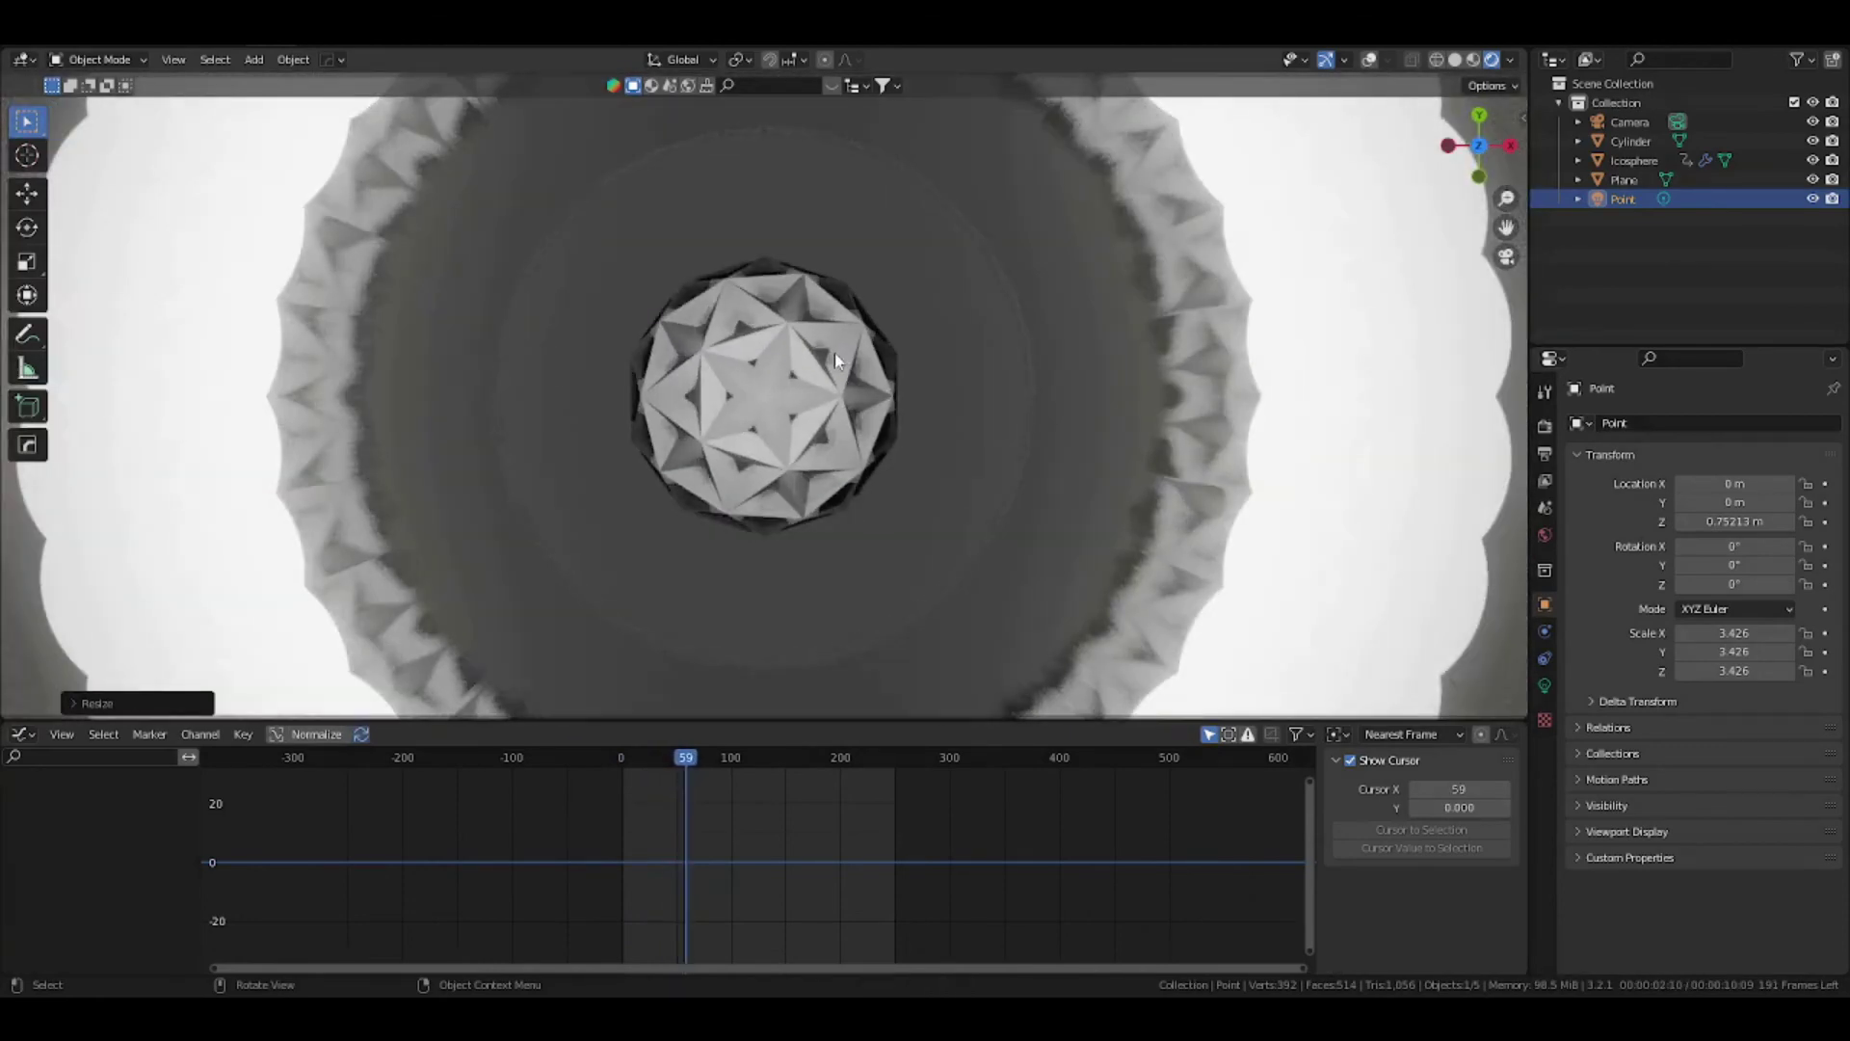
Give the Icosphere a new material, Material.002, with Metallic 1 and Roughness 0
{"action": "left_click", "coordinate": [835, 353]}
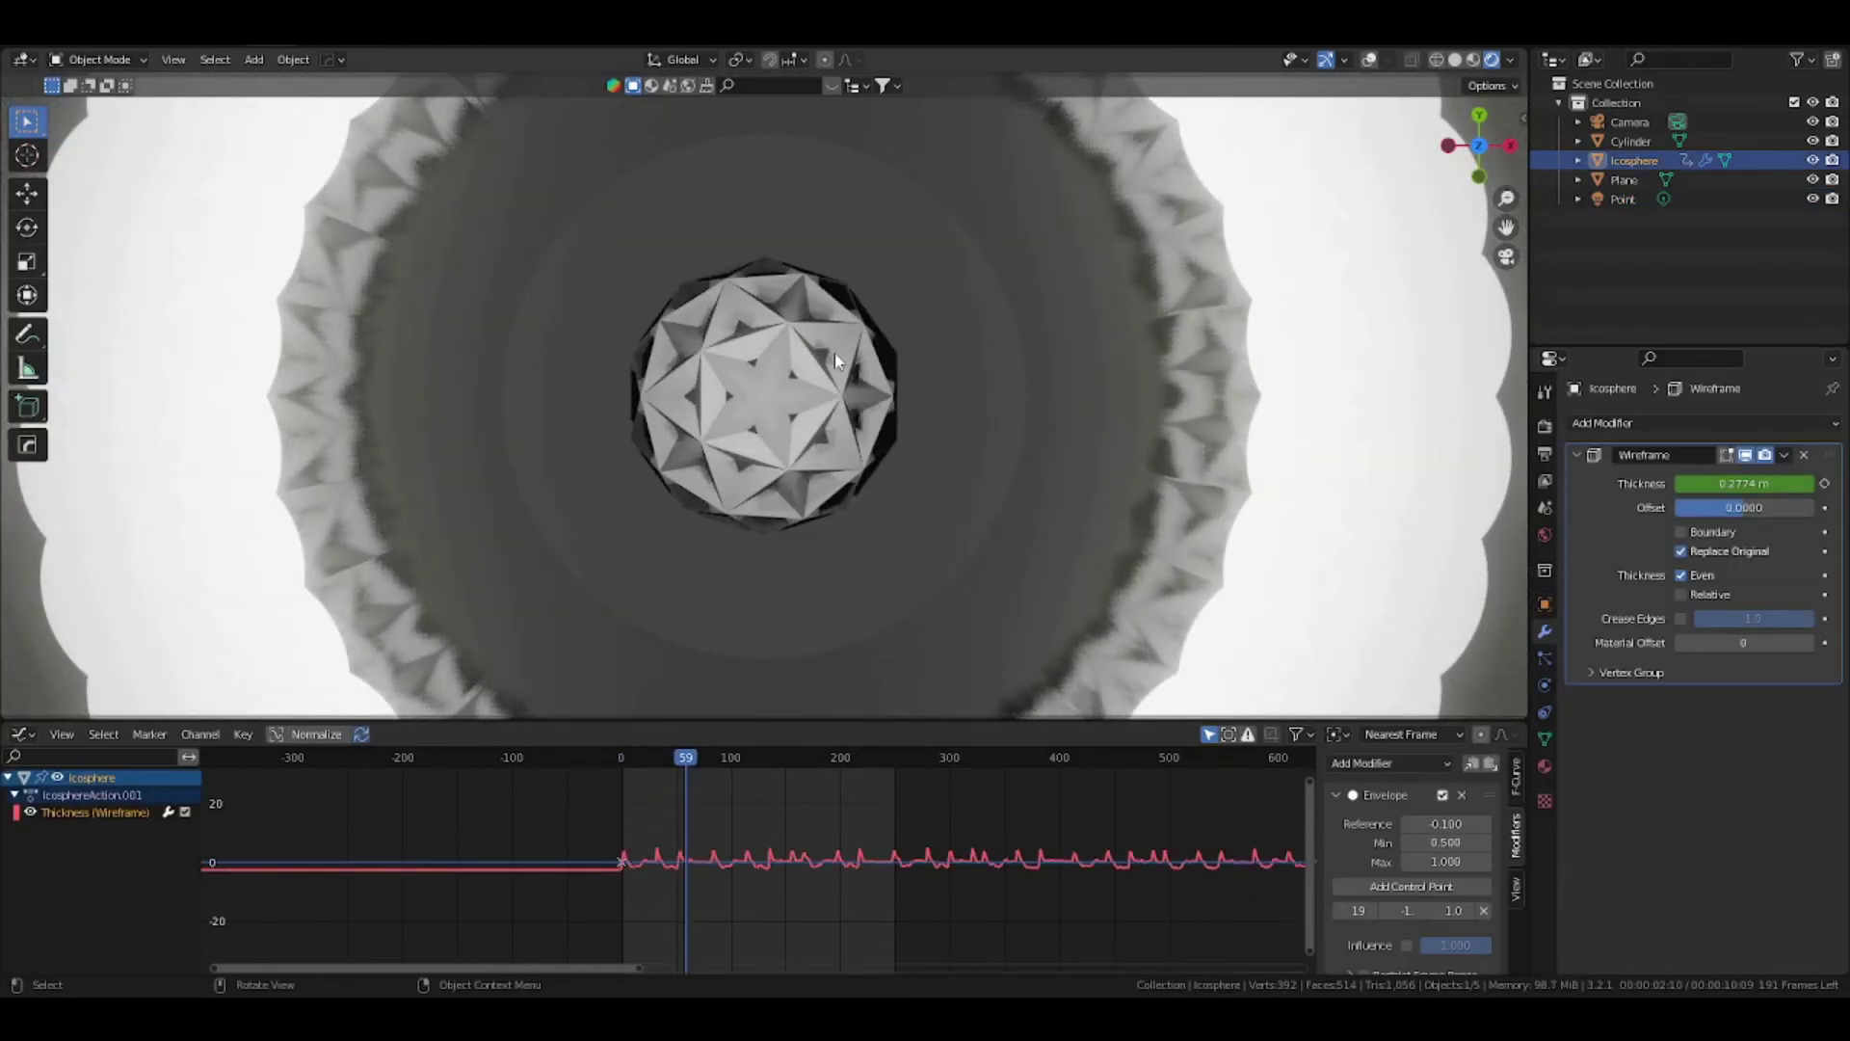
{"action": "left_click", "coordinate": [1546, 768]}
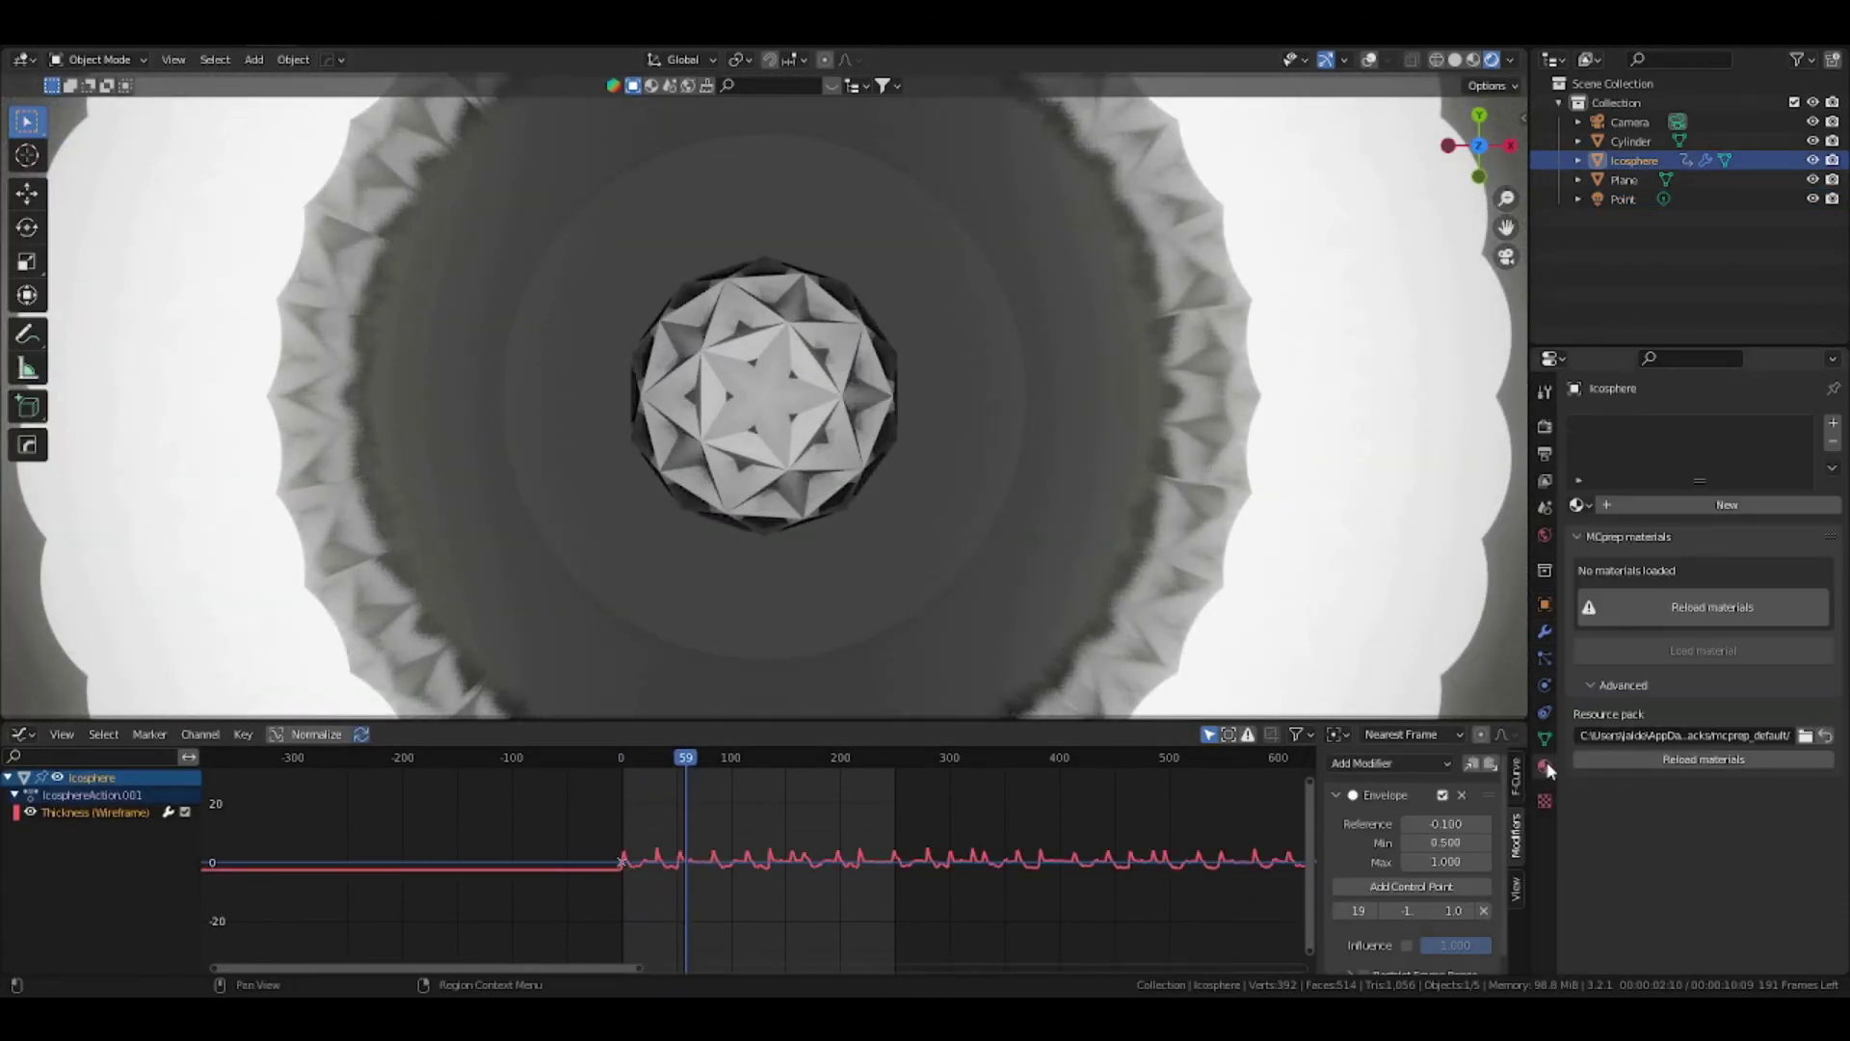
{"action": "left_click", "coordinate": [1656, 503]}
{"action": "left_click_drag", "start_coordinate": [1751, 893], "coordinate": [1812, 893]}
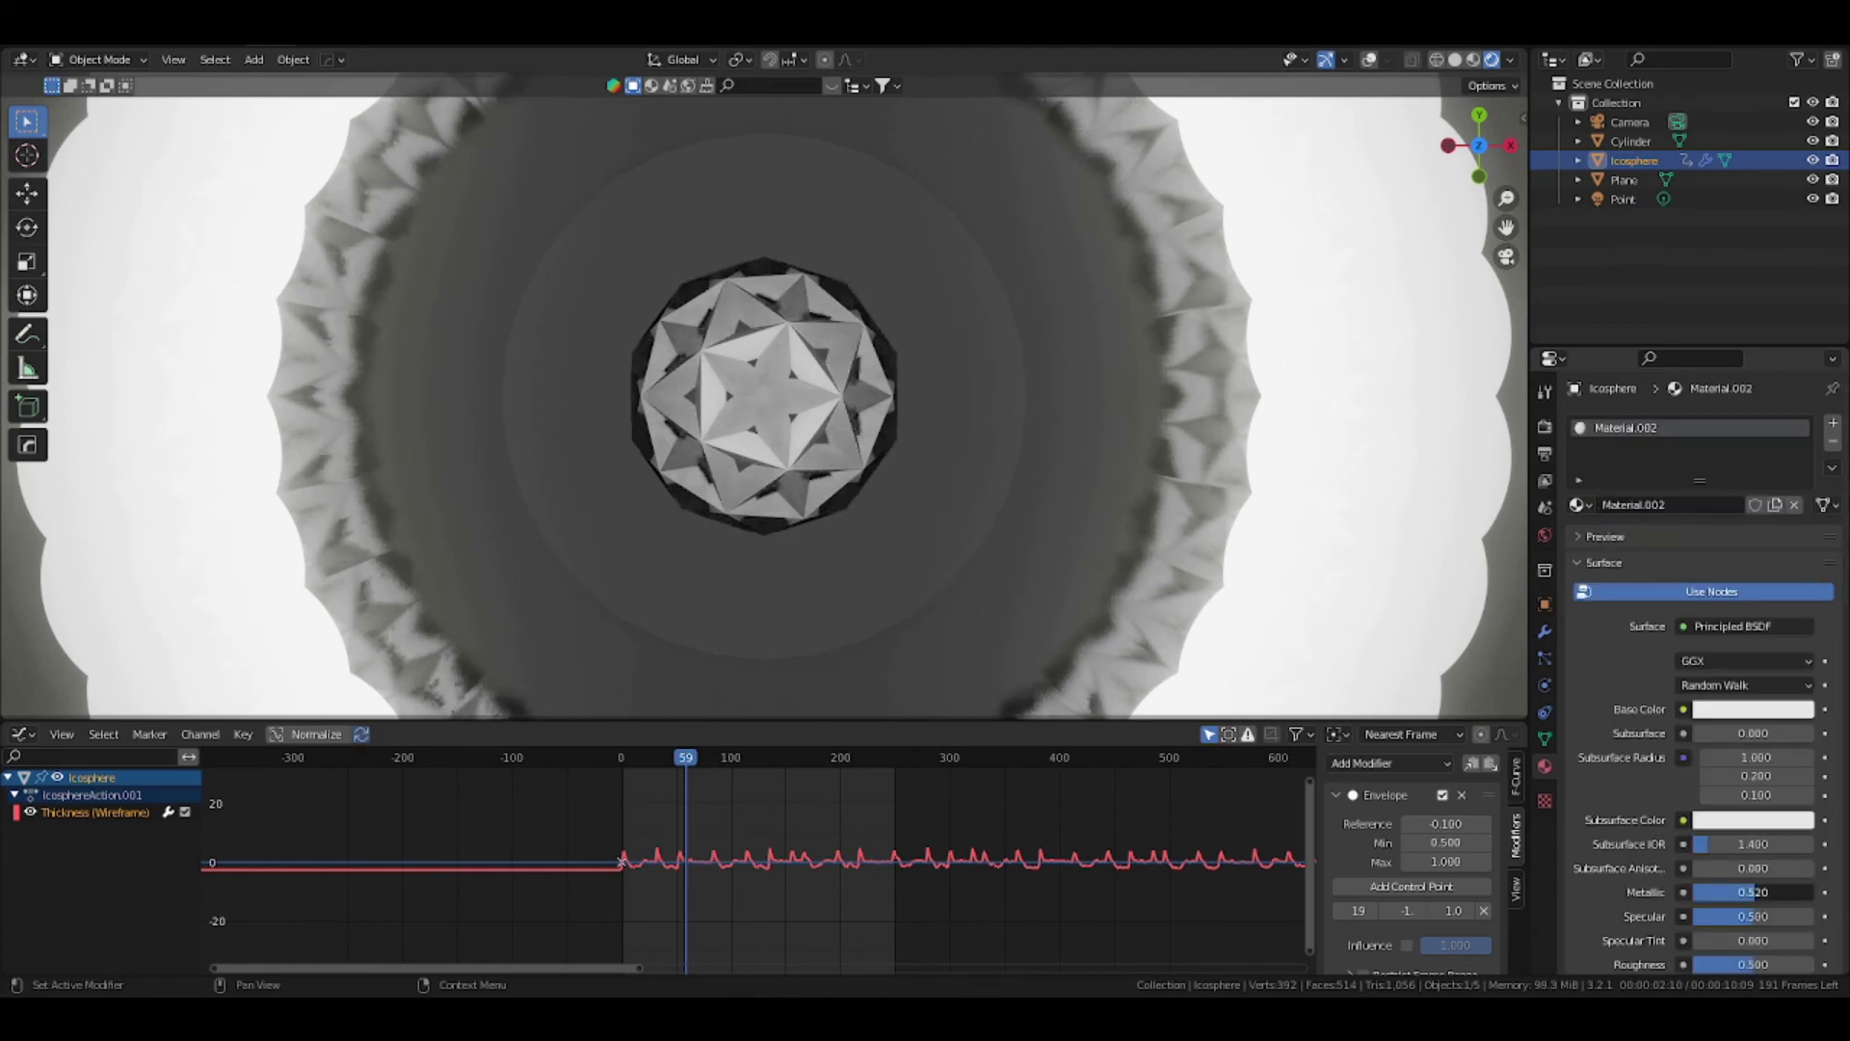
{"action": "key", "text": "space"}
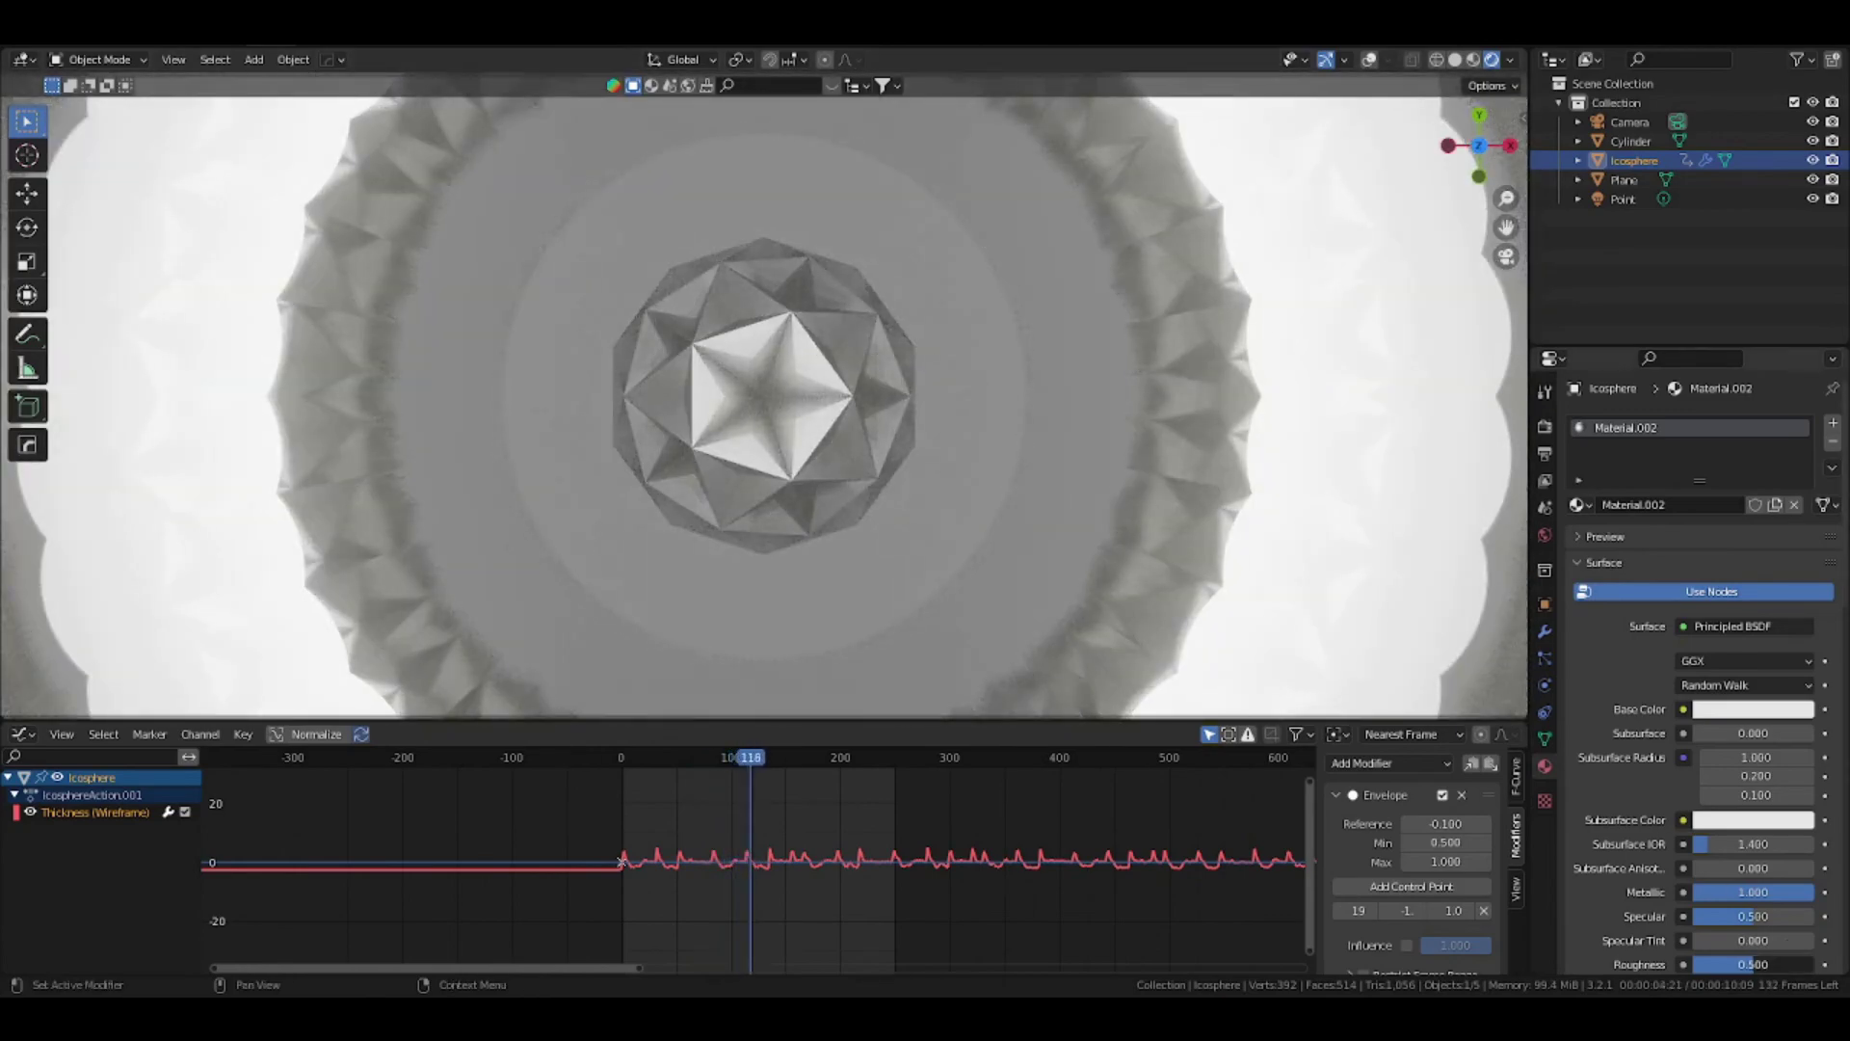
{"action": "left_click_drag", "start_coordinate": [1752, 964], "coordinate": [1696, 964]}
{"action": "key", "text": "space"}
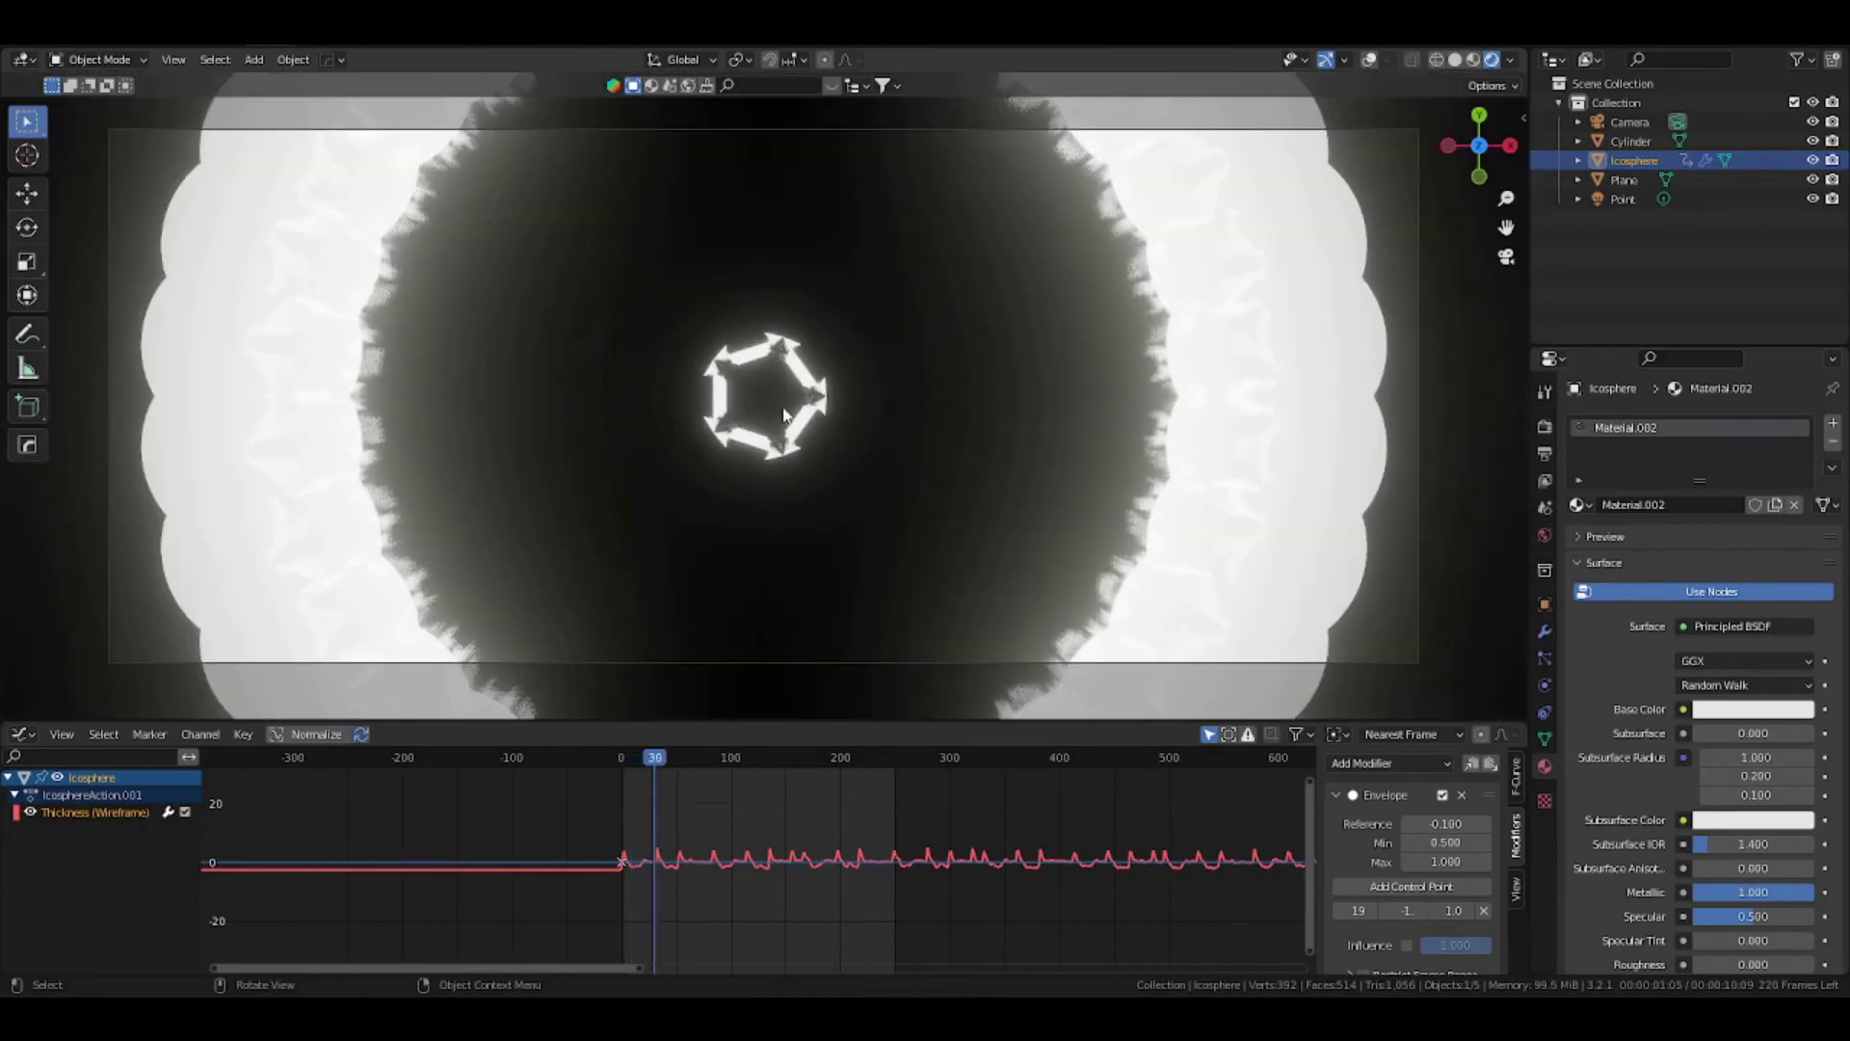
{"action": "key", "text": "h"}
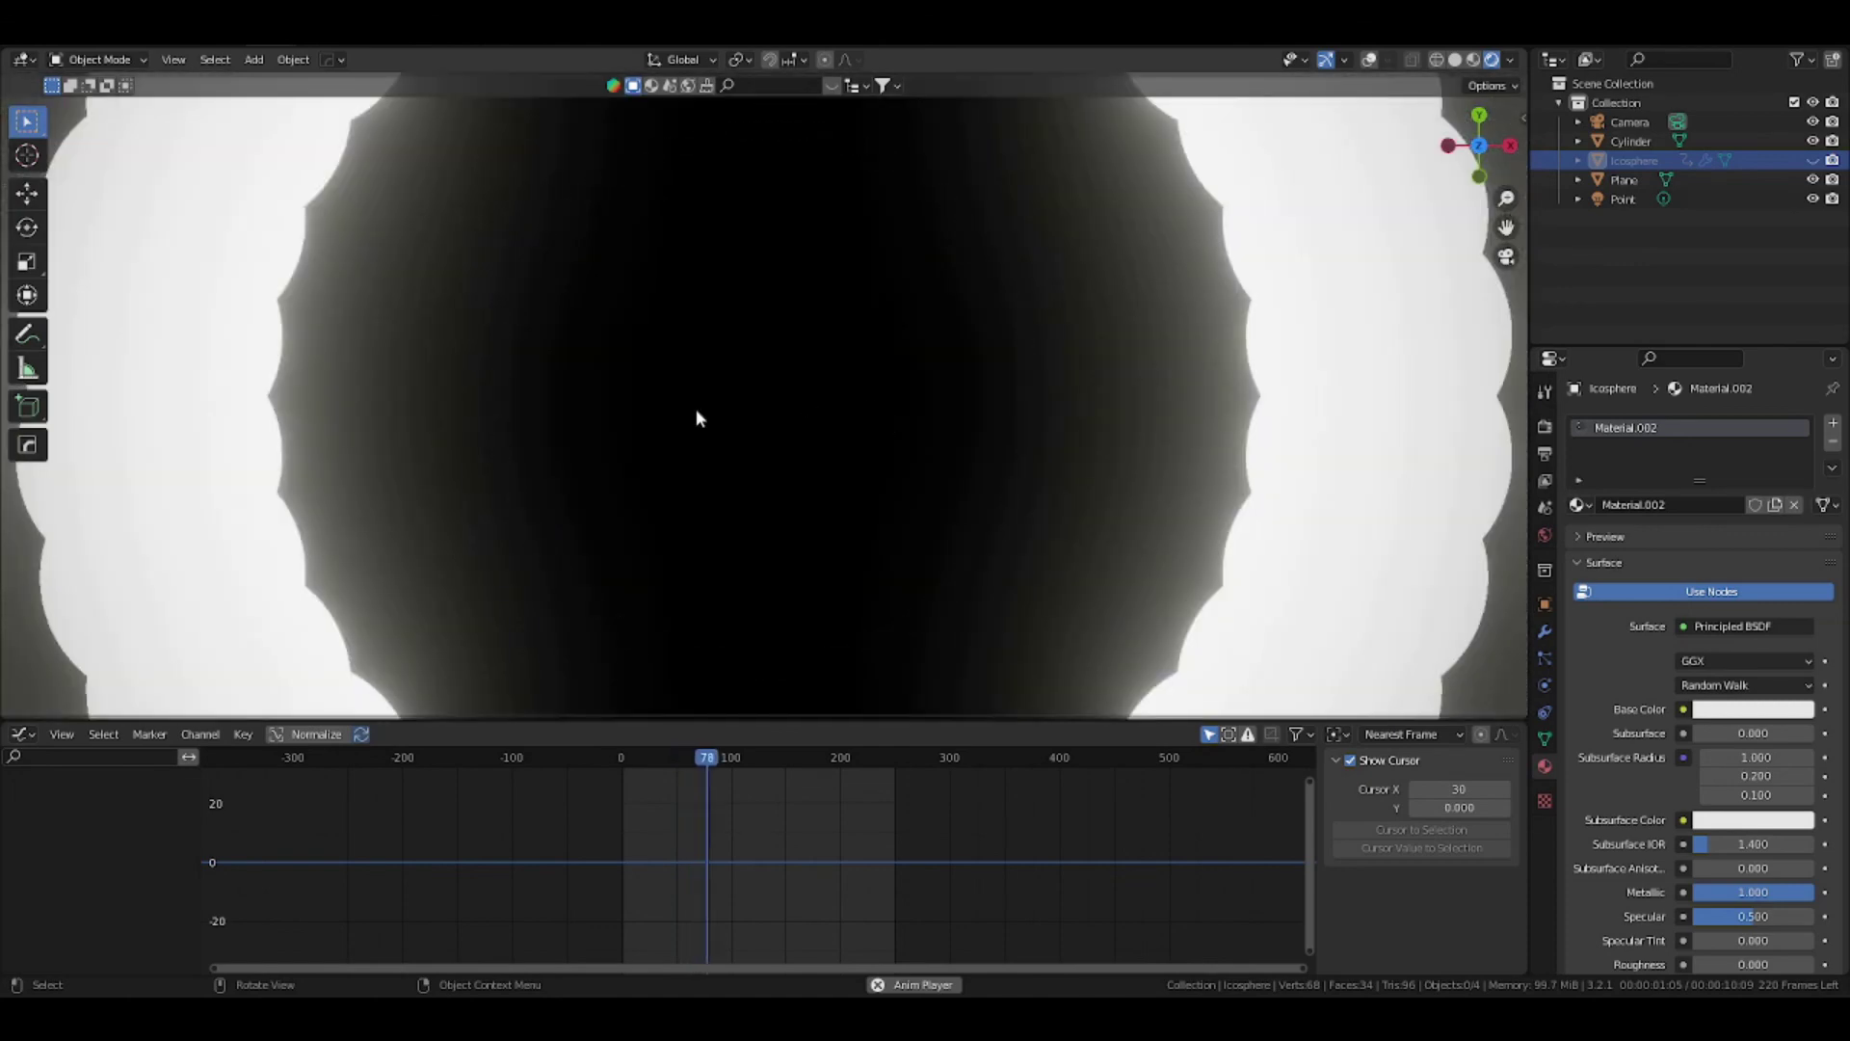
{"action": "key", "text": "space"}
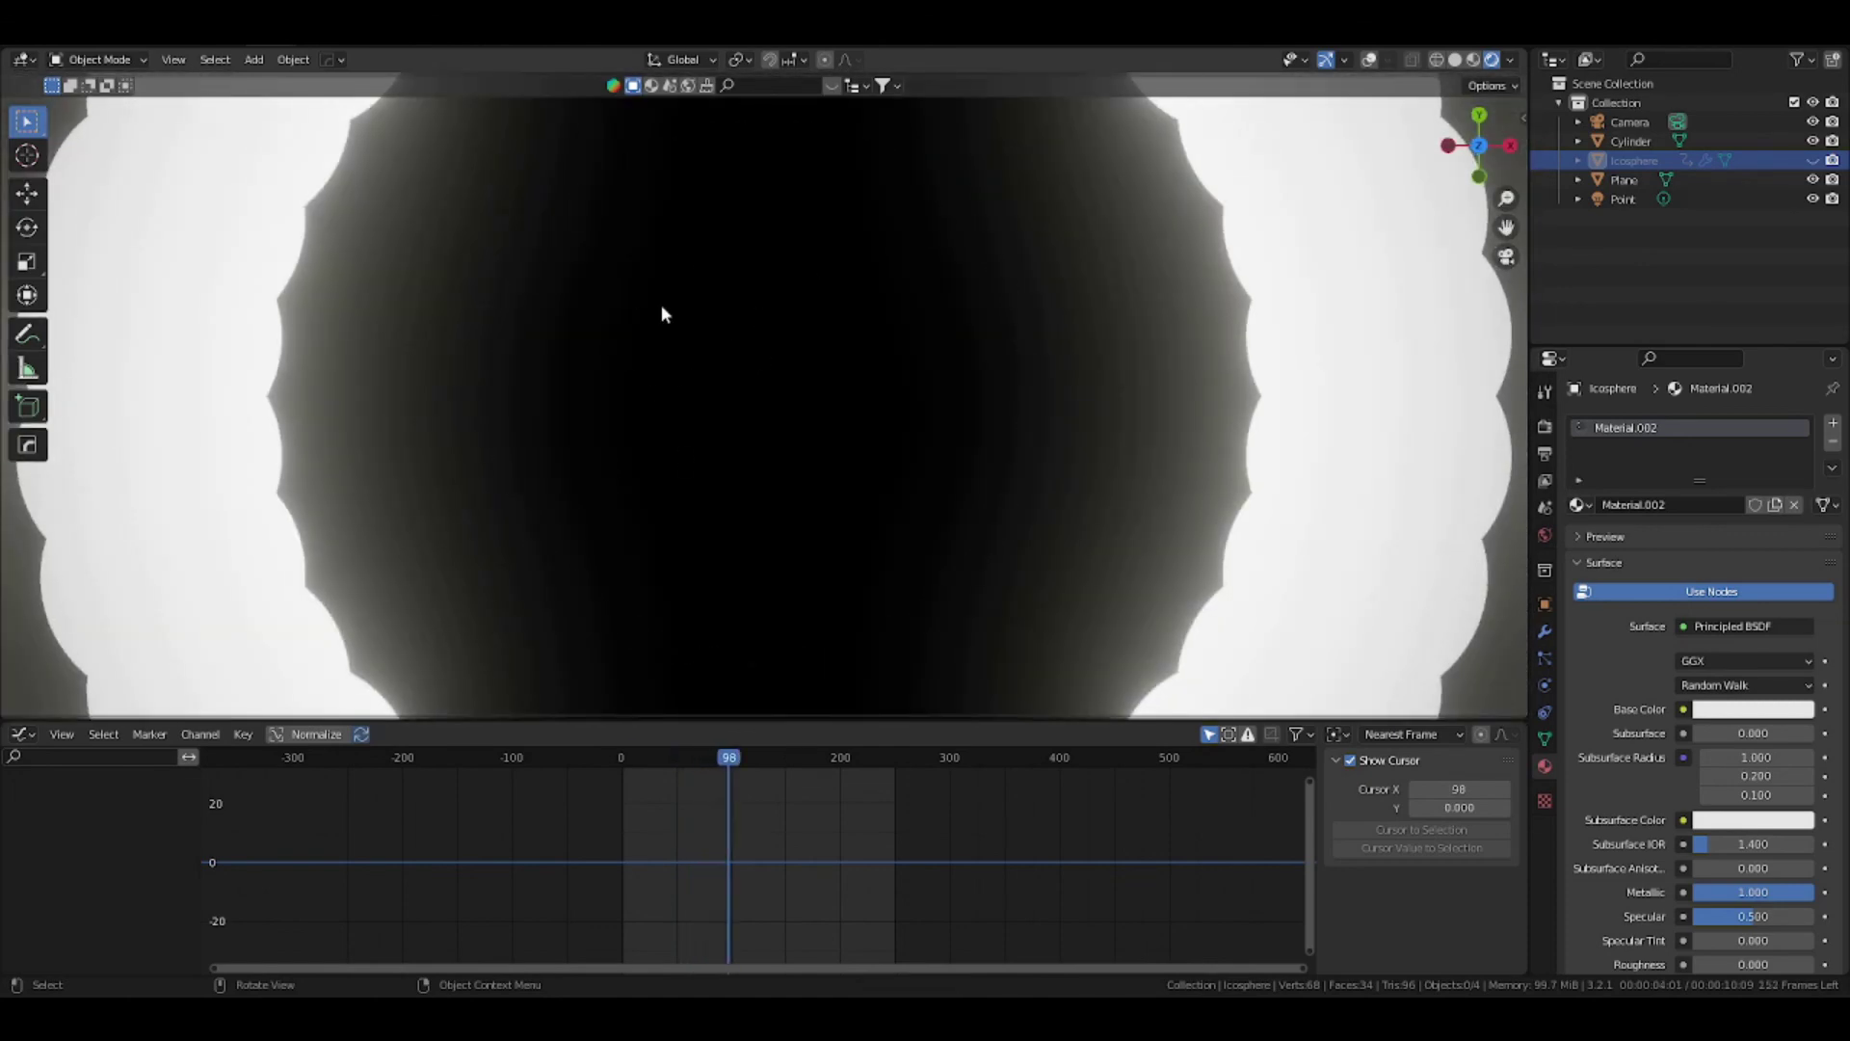
{"action": "scroll", "coordinate": [671, 311], "scroll_direction": "down", "scroll_amount": 5}
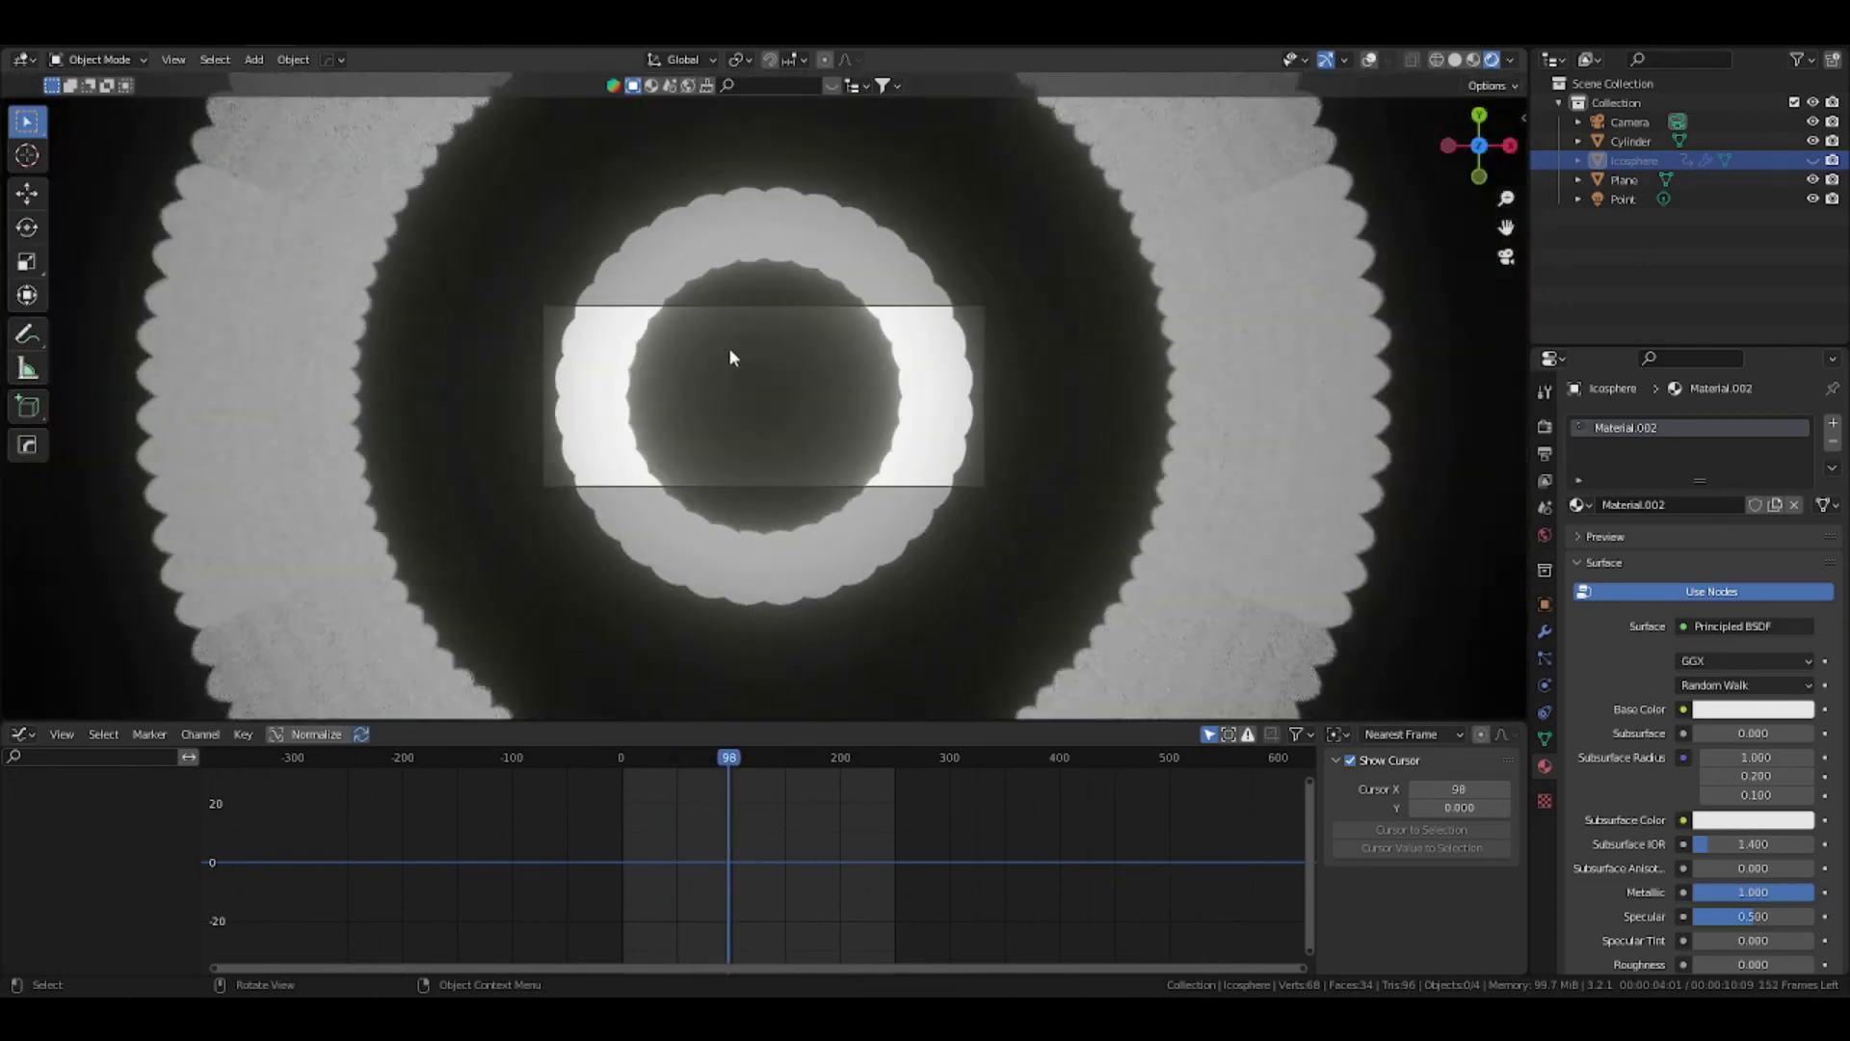
{"action": "scroll", "coordinate": [730, 352], "scroll_direction": "down", "scroll_amount": 3}
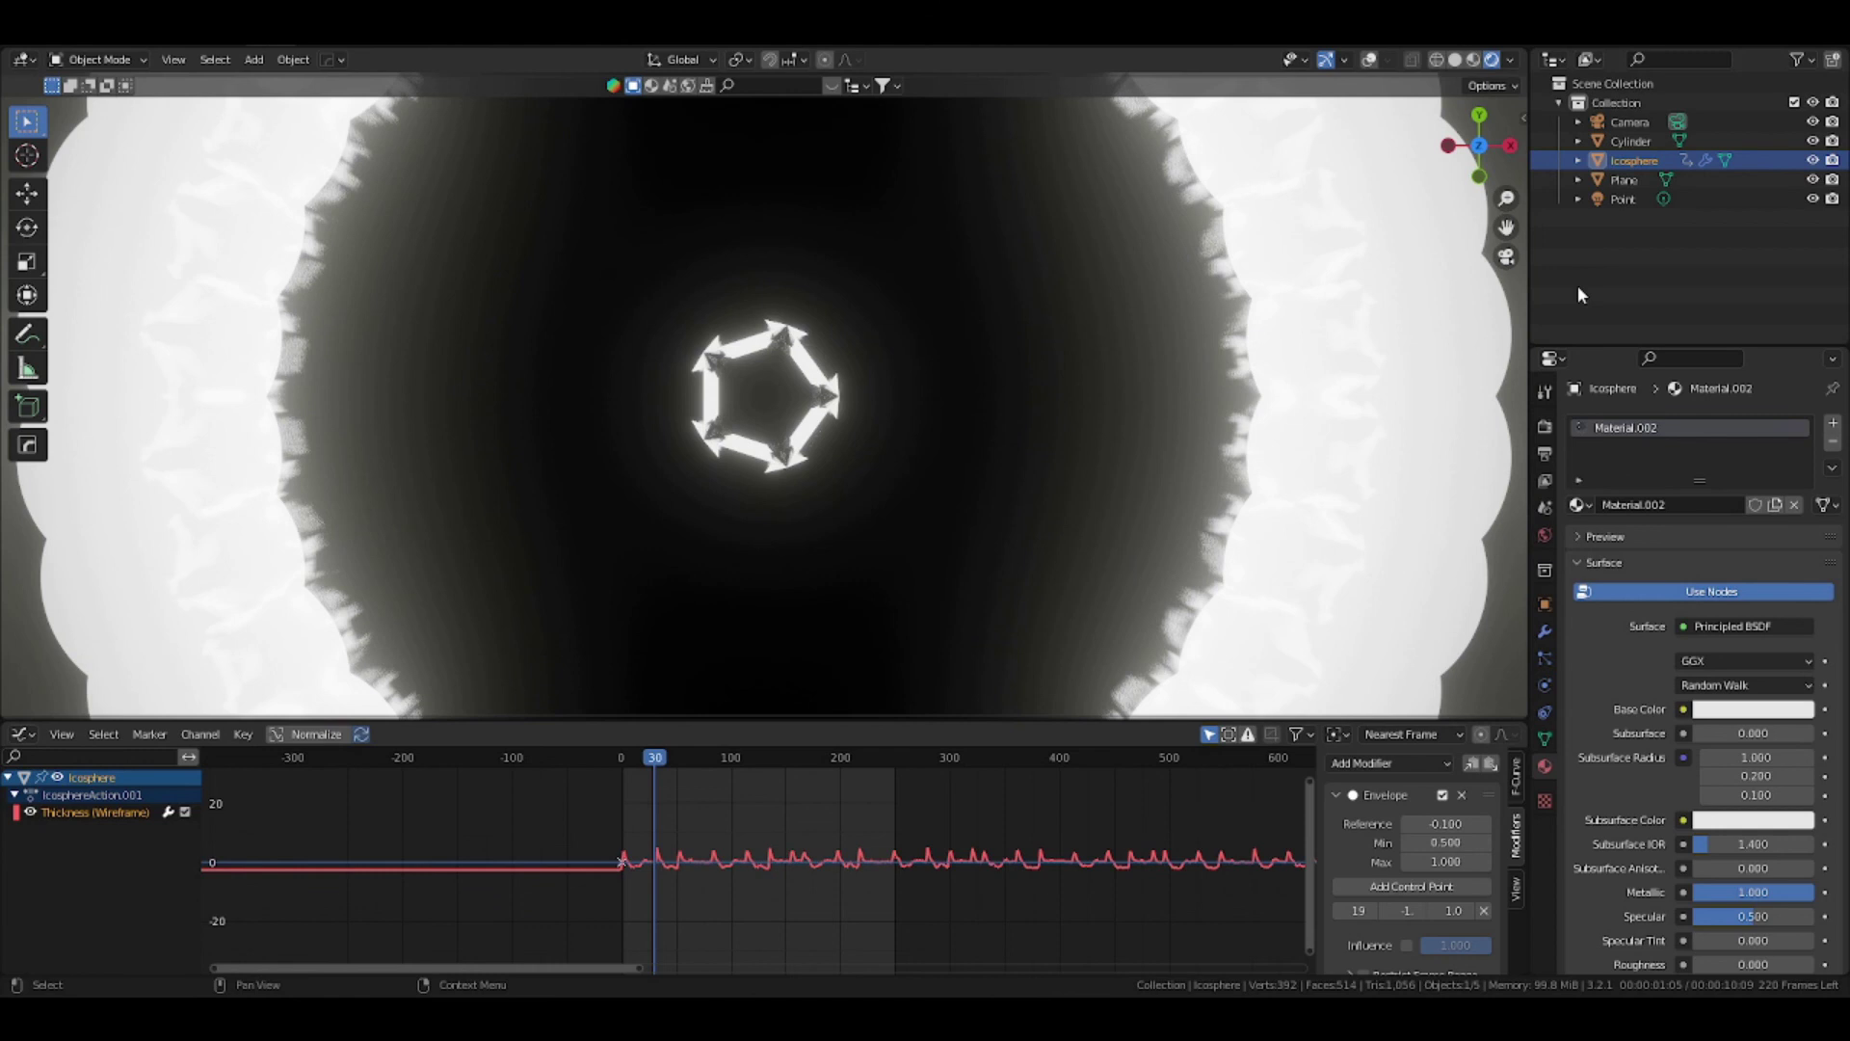
Set Resolution X to 4000 px in Output Properties and play the animation
{"action": "left_click", "coordinate": [1546, 455]}
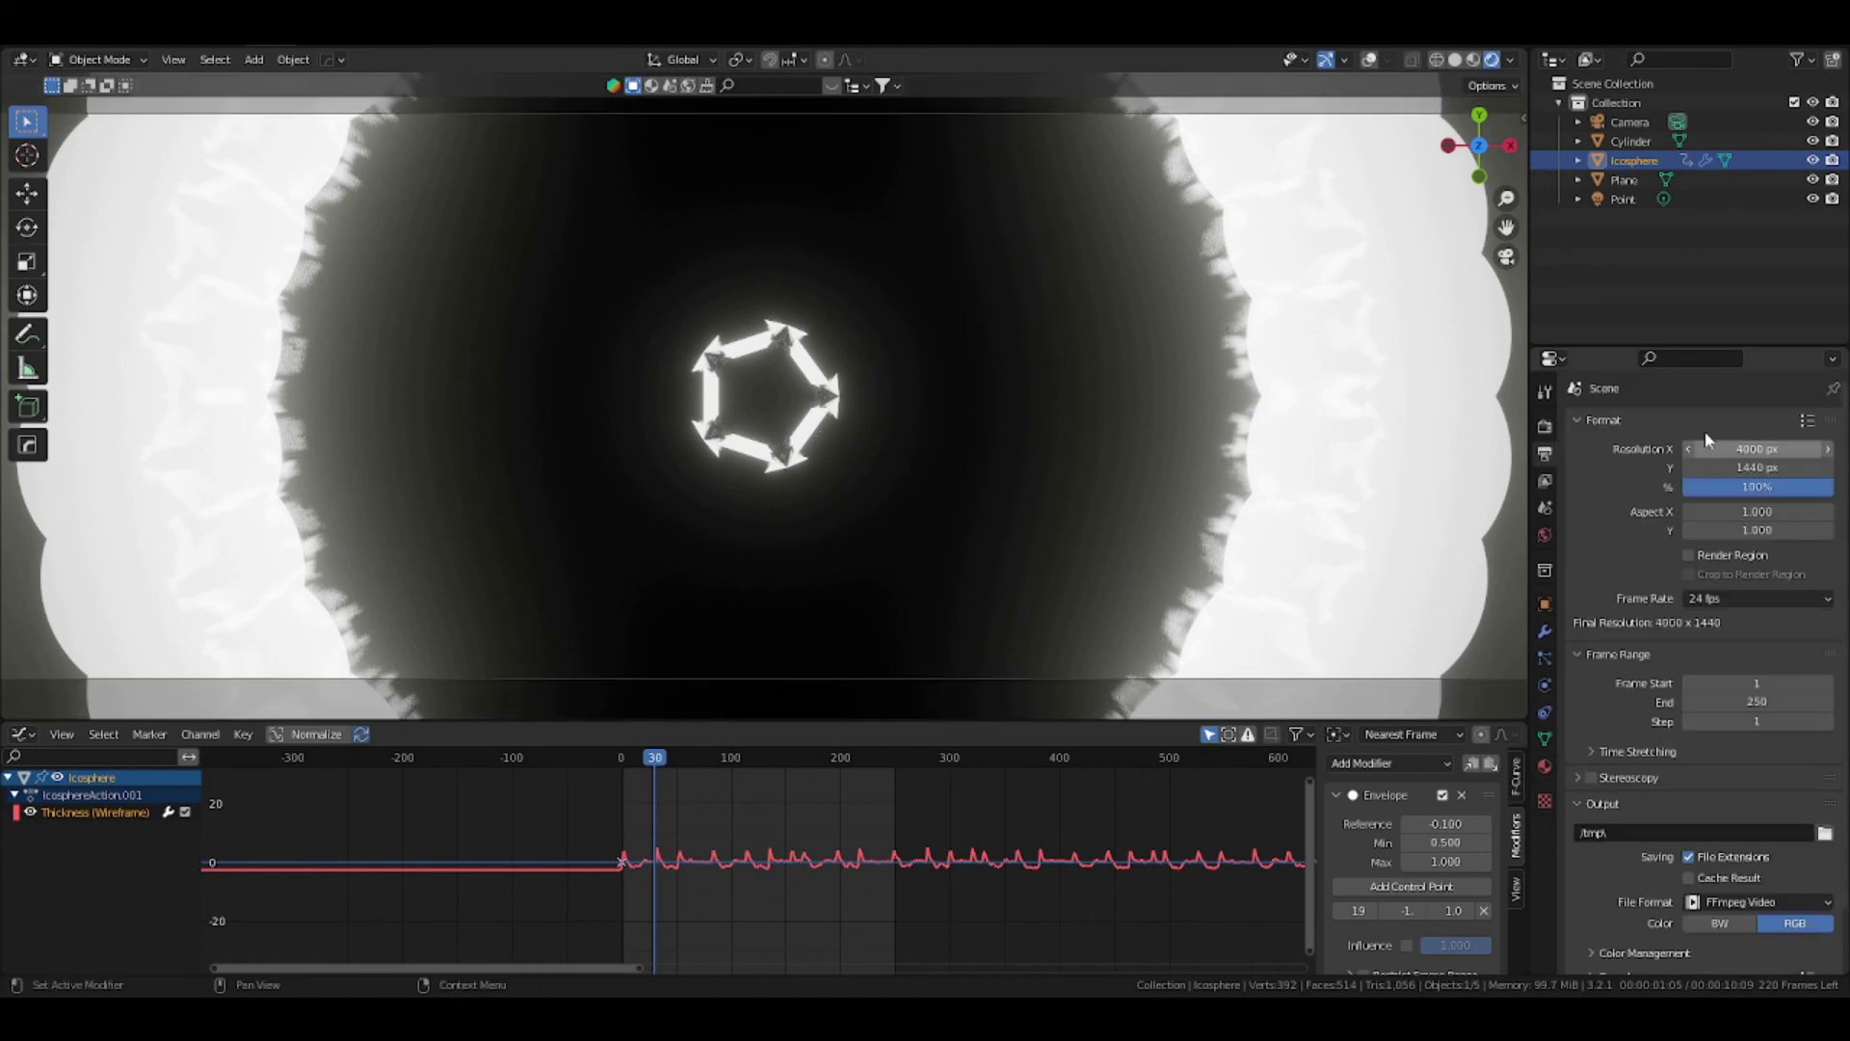
{"action": "key", "text": "Return"}
{"action": "key", "text": "space"}
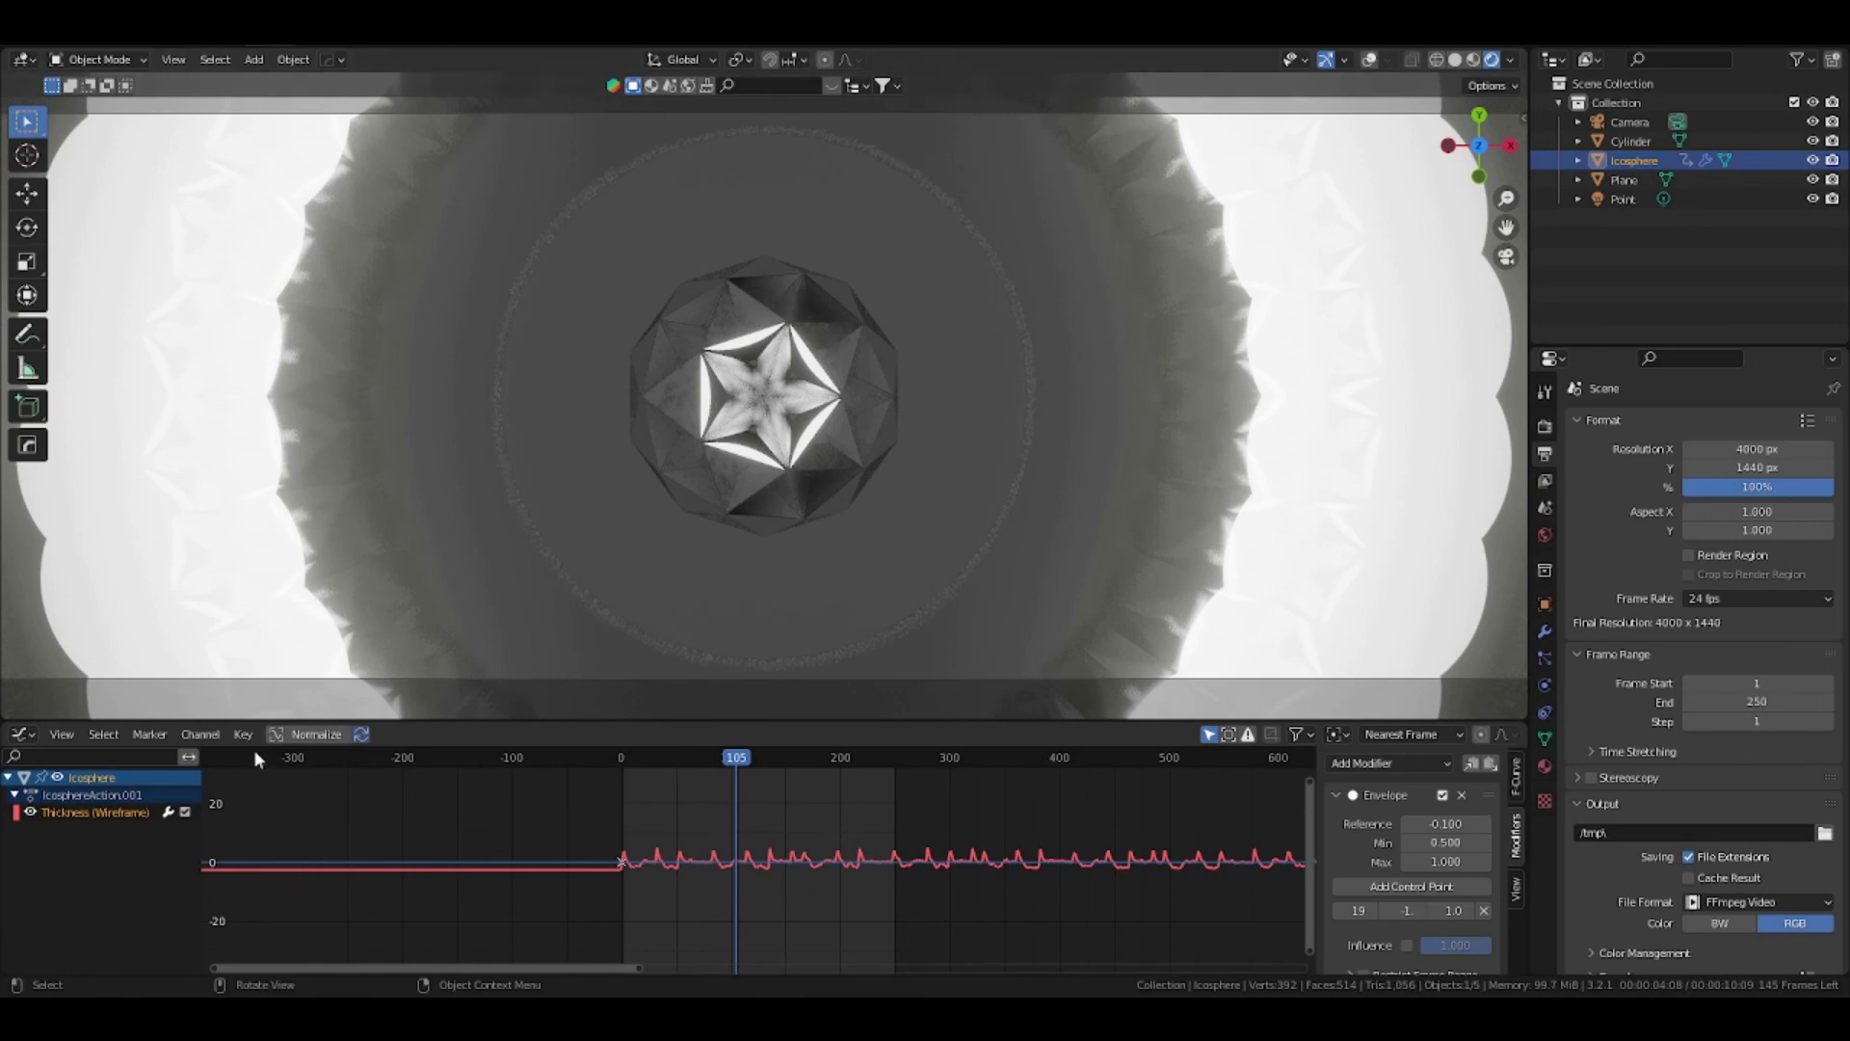
Return to frame 0 with the Icosphere's Wireframe modifier shown, Thickness reading 2.6 m
{"action": "left_click", "coordinate": [622, 756]}
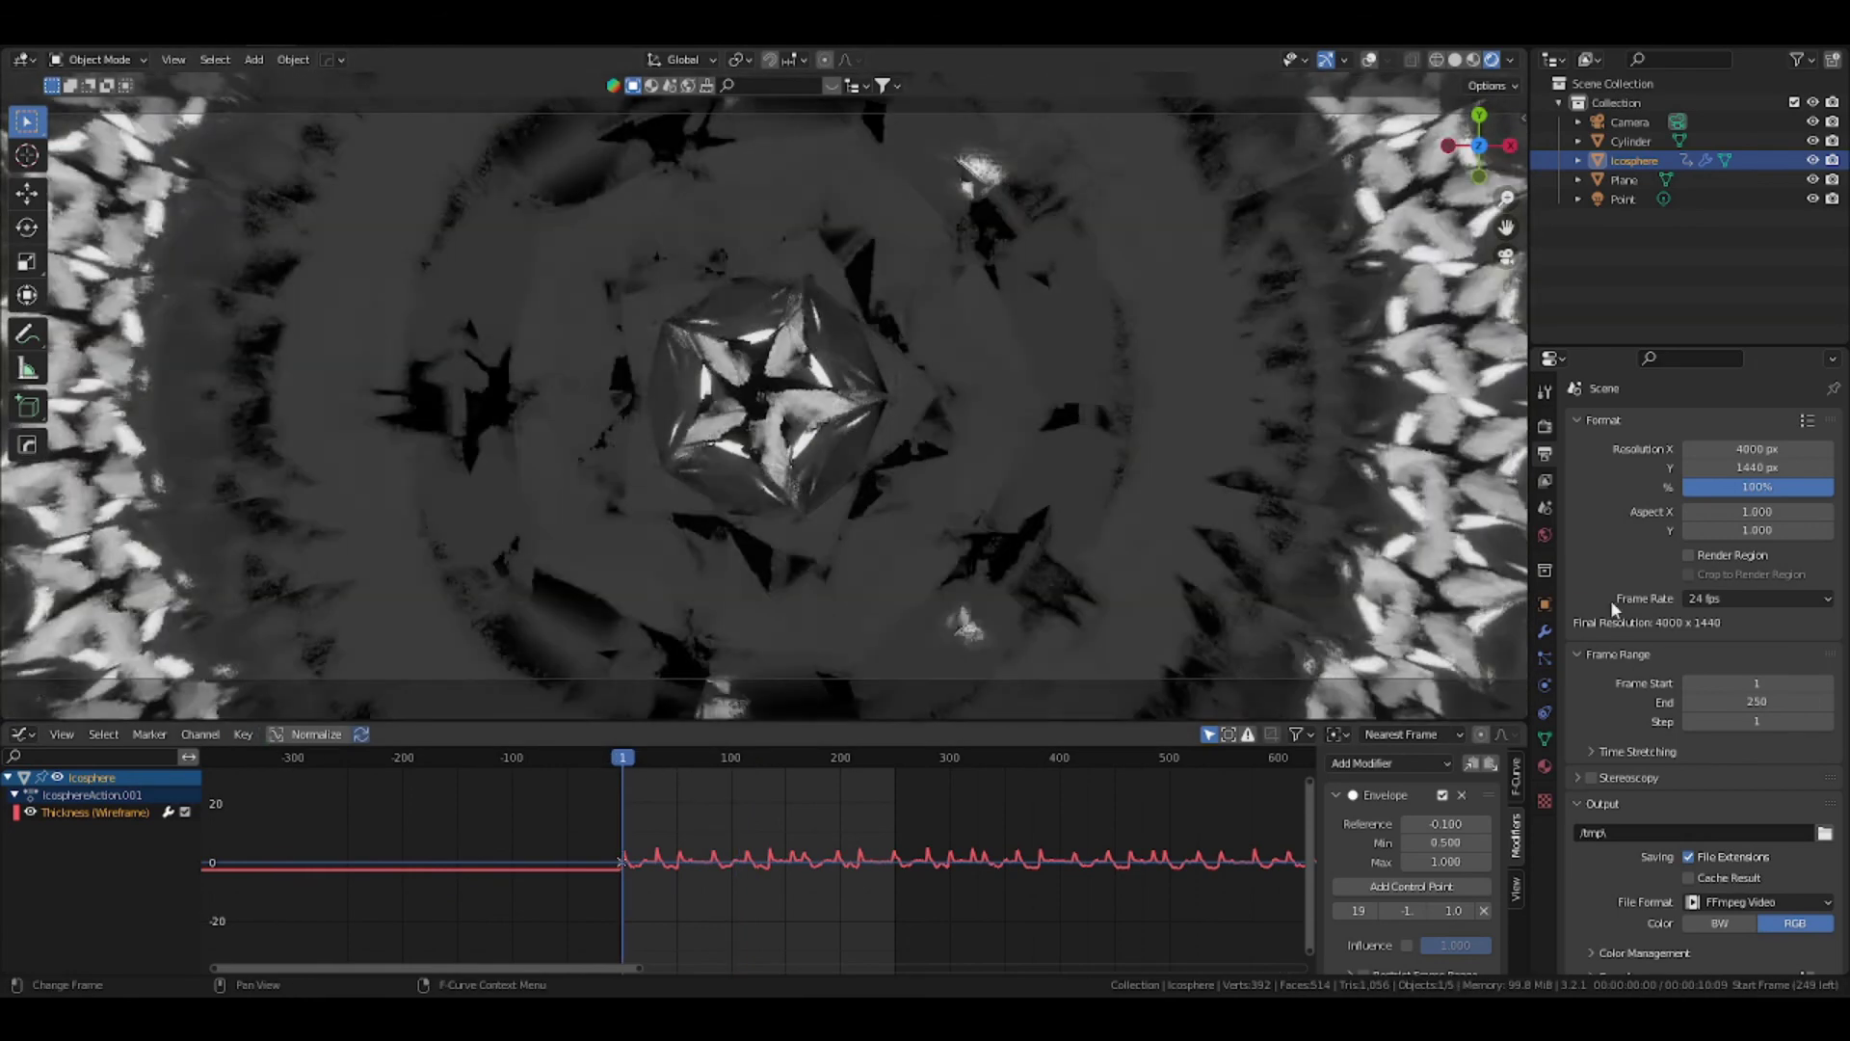
{"action": "left_click", "coordinate": [1545, 632]}
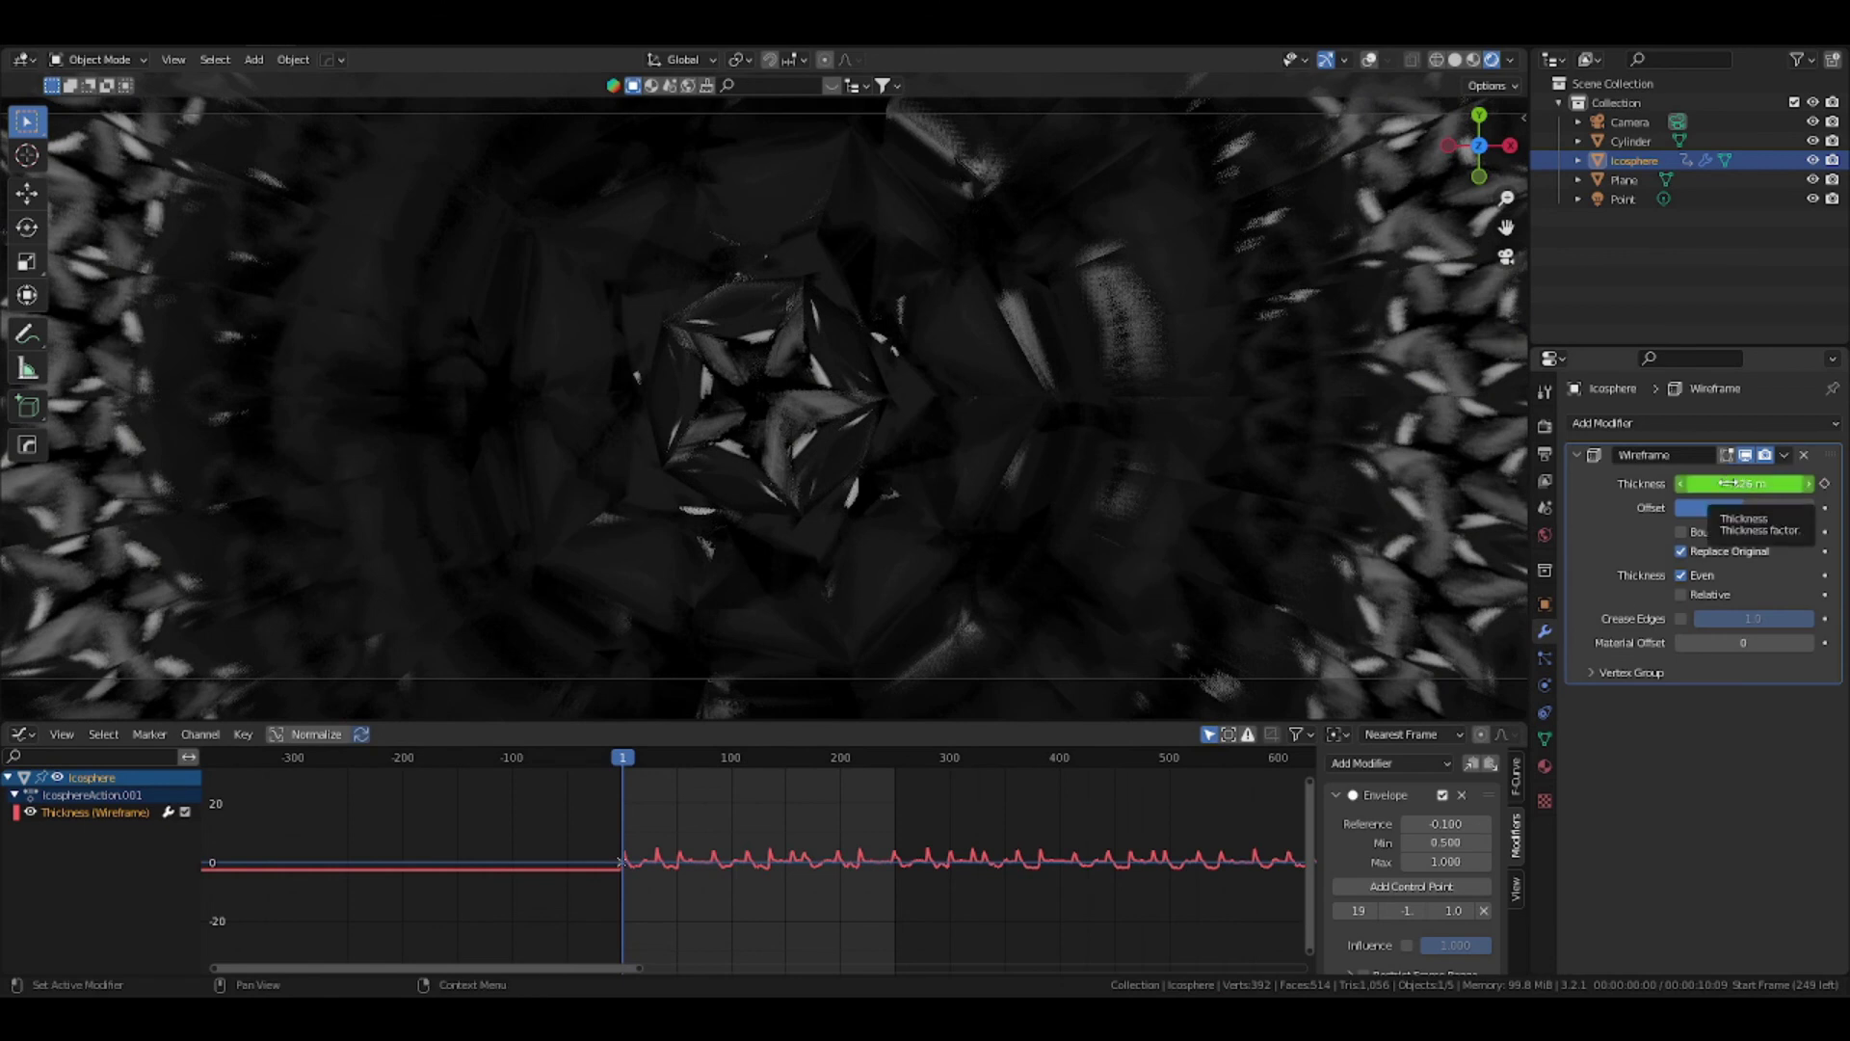
{"action": "left_click", "coordinate": [243, 734]}
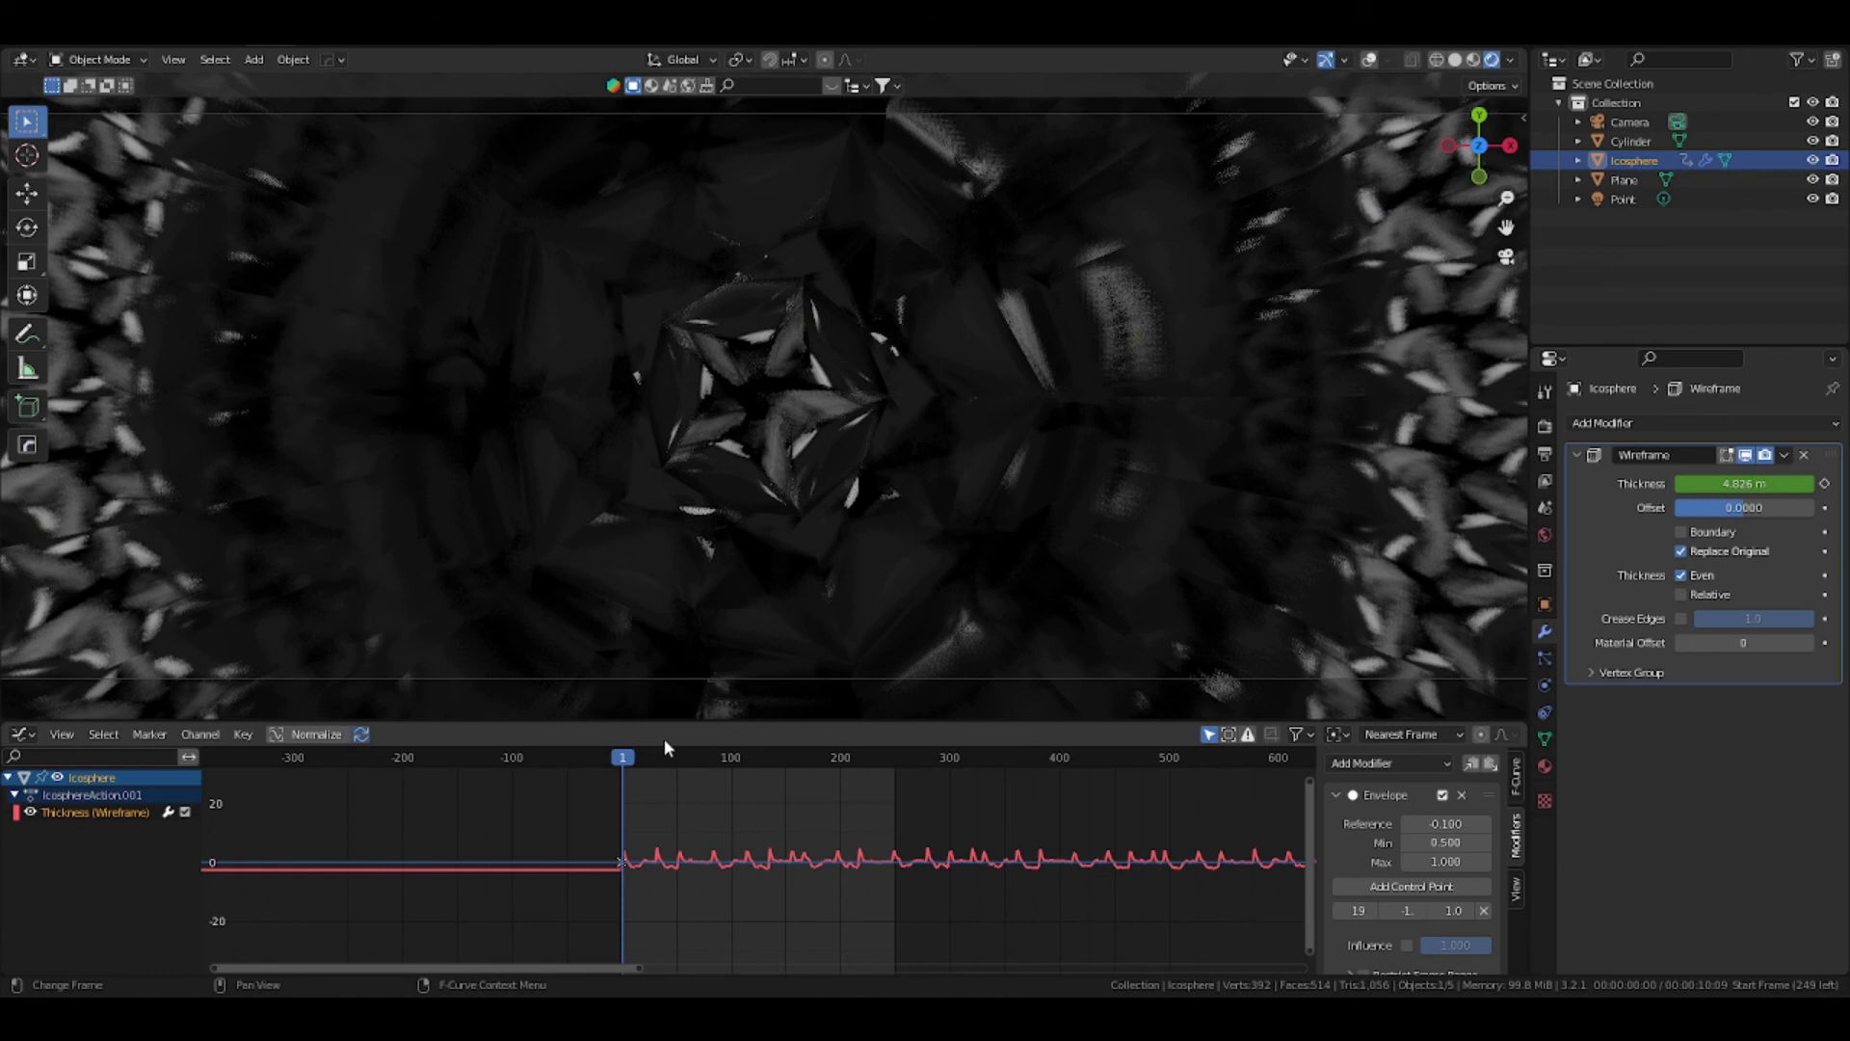
{"action": "key", "text": "Left"}
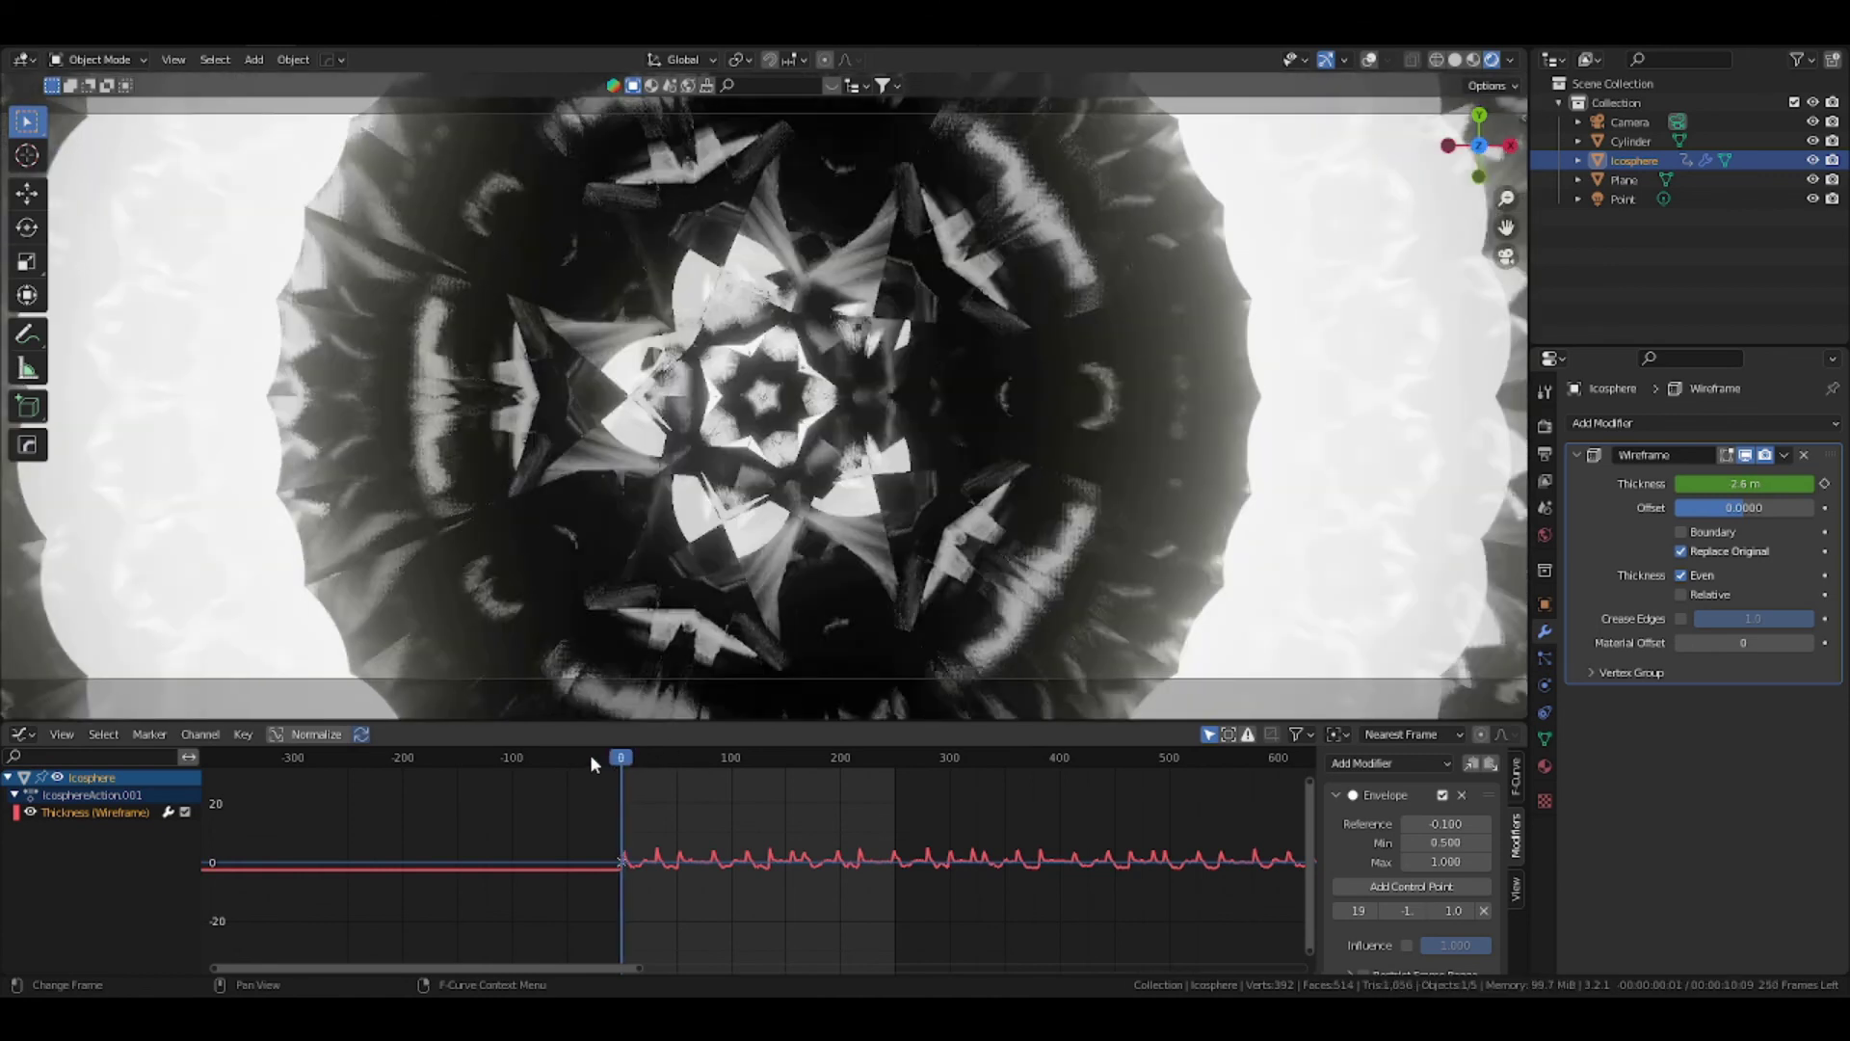